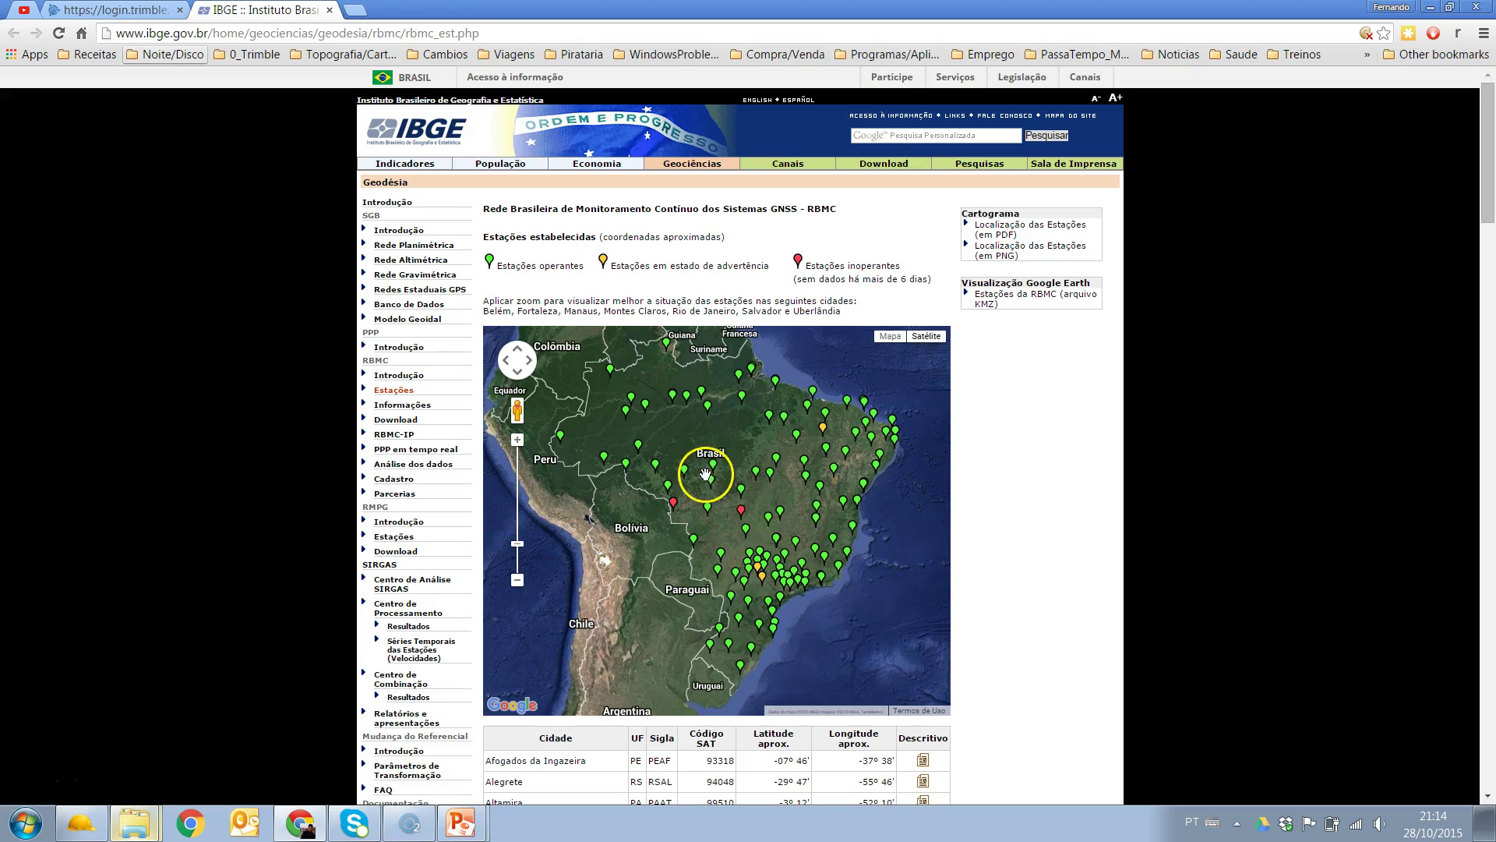
Show the details of the Sorriso (MT) station on the RBMC station map.
{"action": "left_click", "coordinate": [714, 485]}
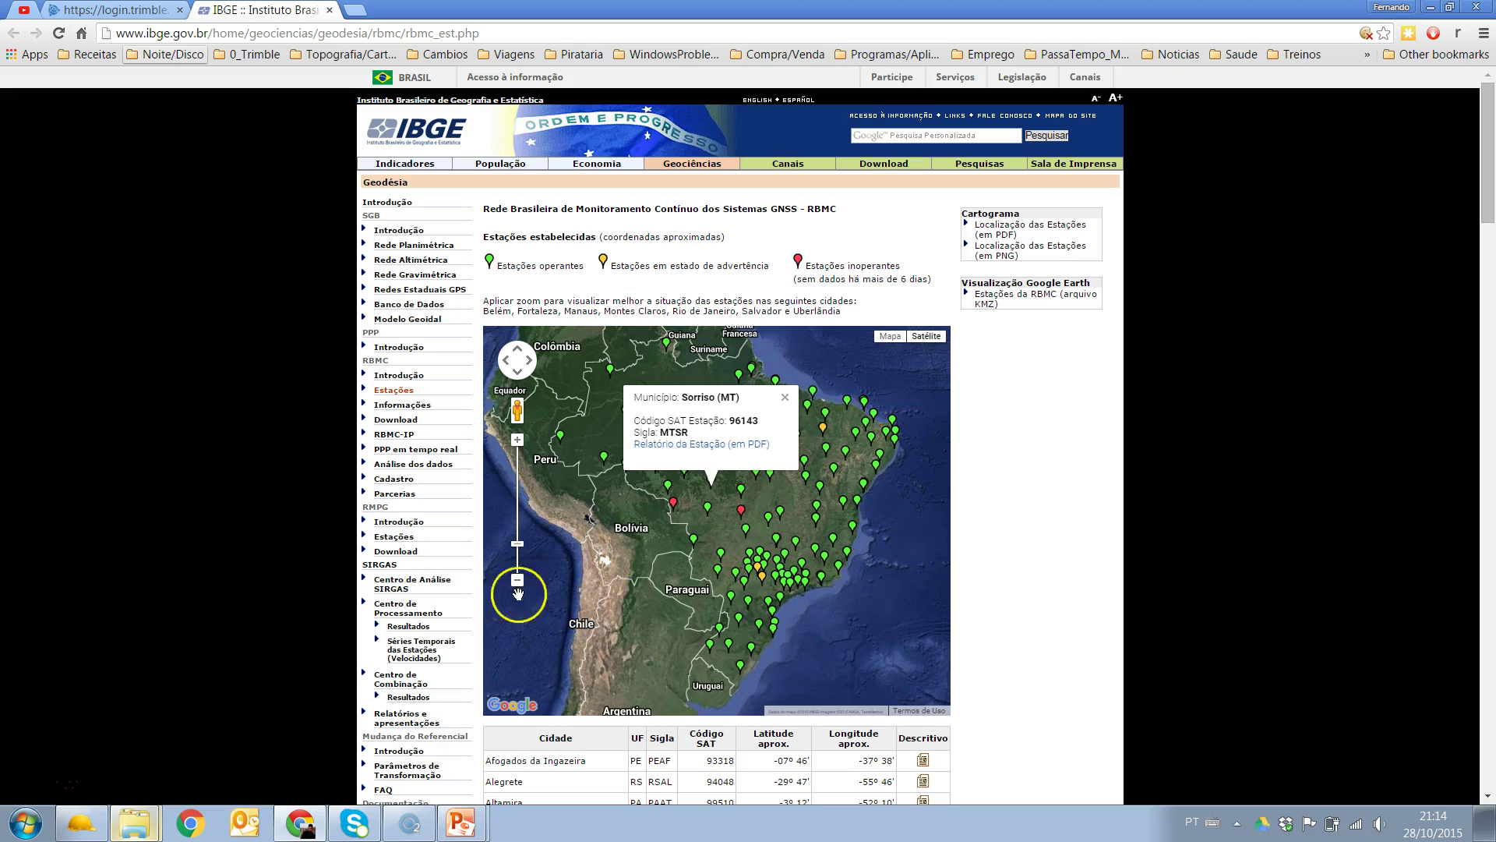
Switch to Business Center – HCE and create a new blank project.
{"action": "left_click", "coordinate": [87, 825]}
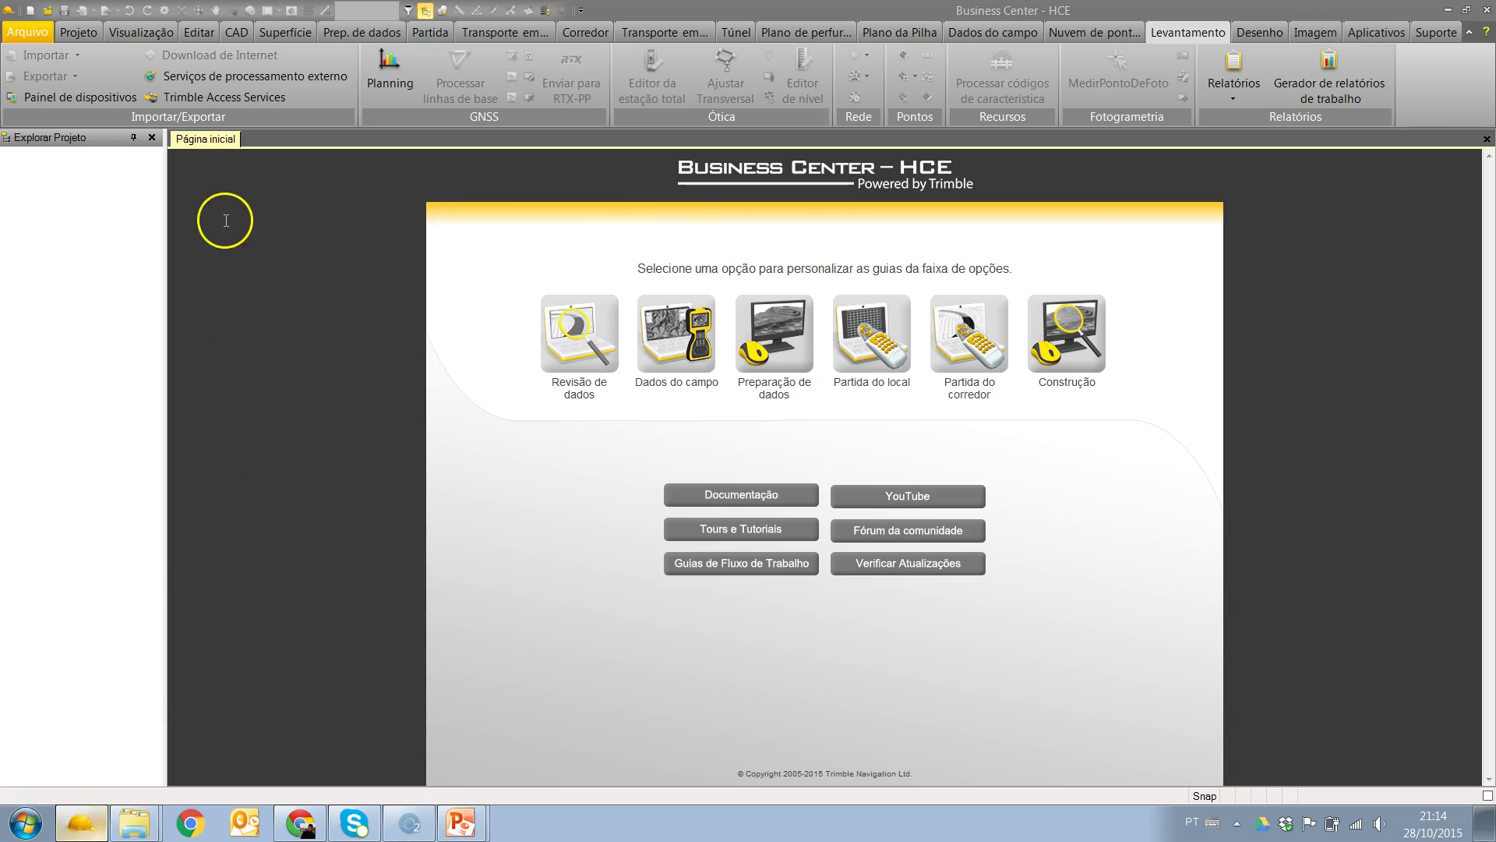
{"action": "left_click", "coordinate": [31, 13]}
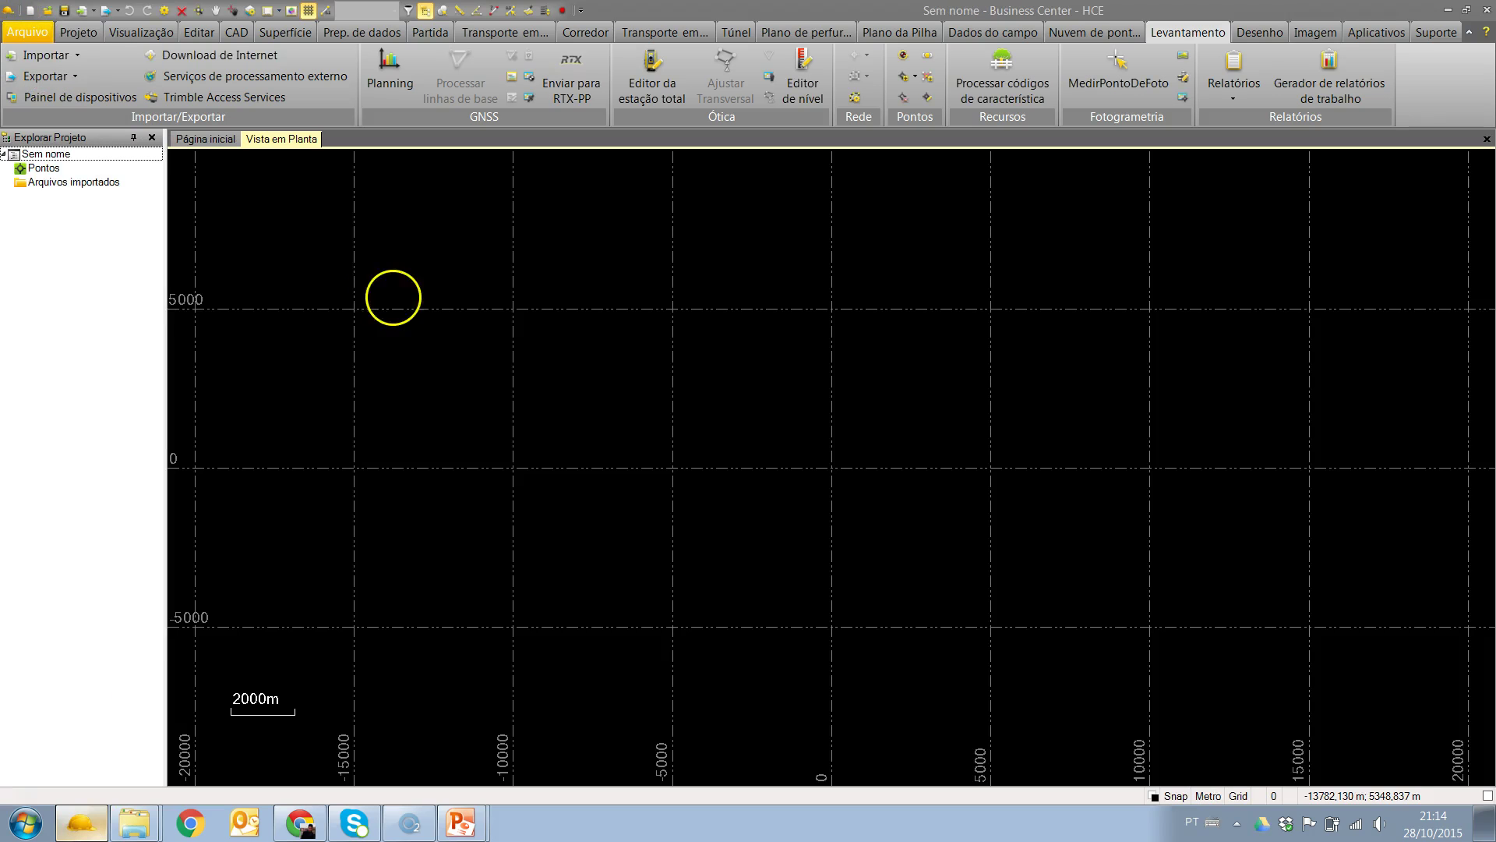
Set the project's coordinate system to the recently used UTM zone 22 South with the WGS 1984 datum transformation.
{"action": "left_click", "coordinate": [79, 32]}
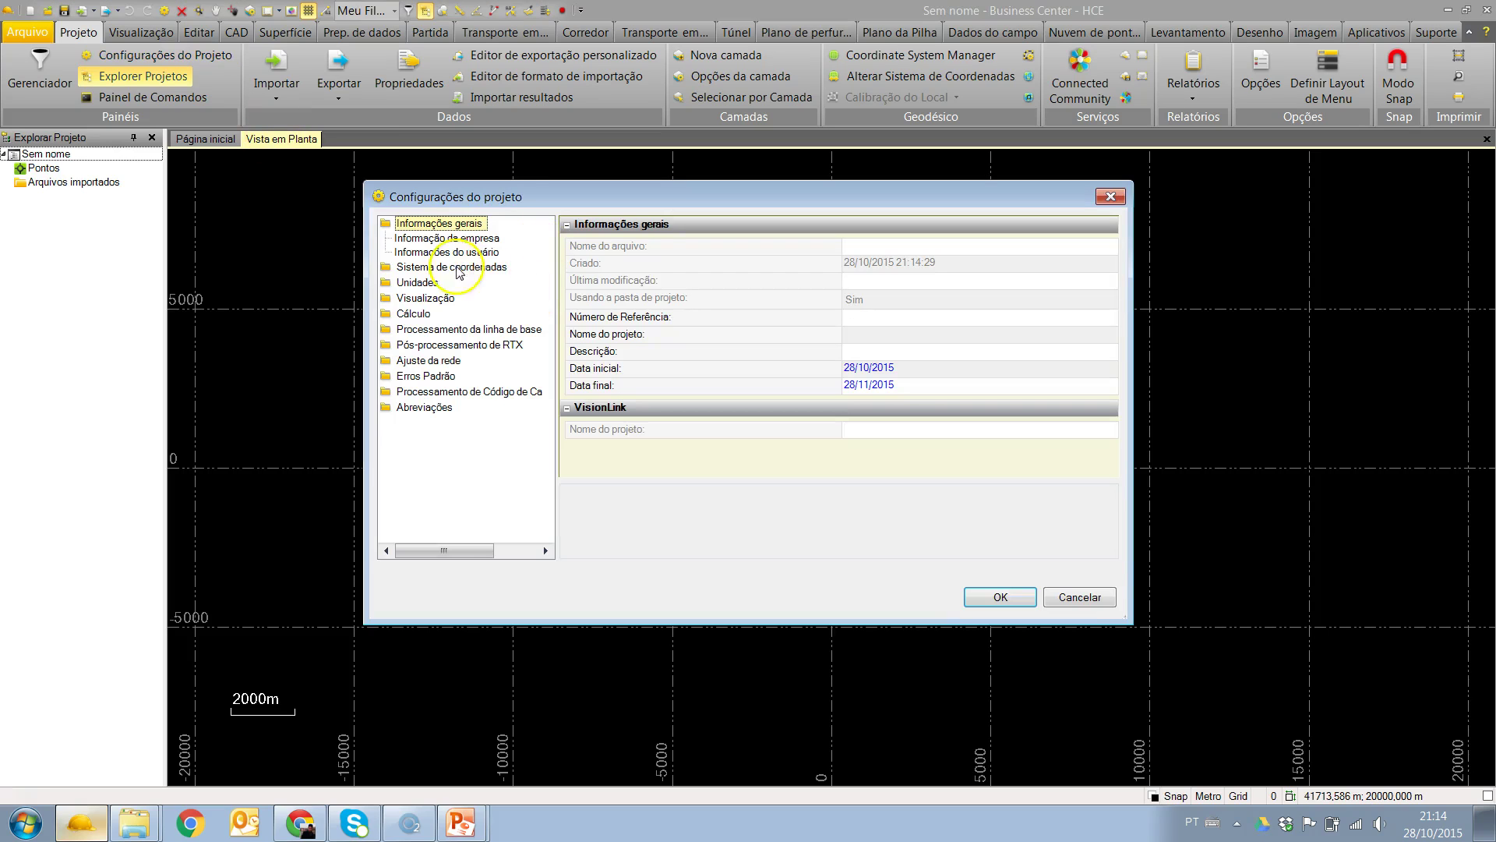
{"action": "left_click", "coordinate": [453, 267]}
{"action": "left_click", "coordinate": [596, 545]}
{"action": "left_click", "coordinate": [483, 375]}
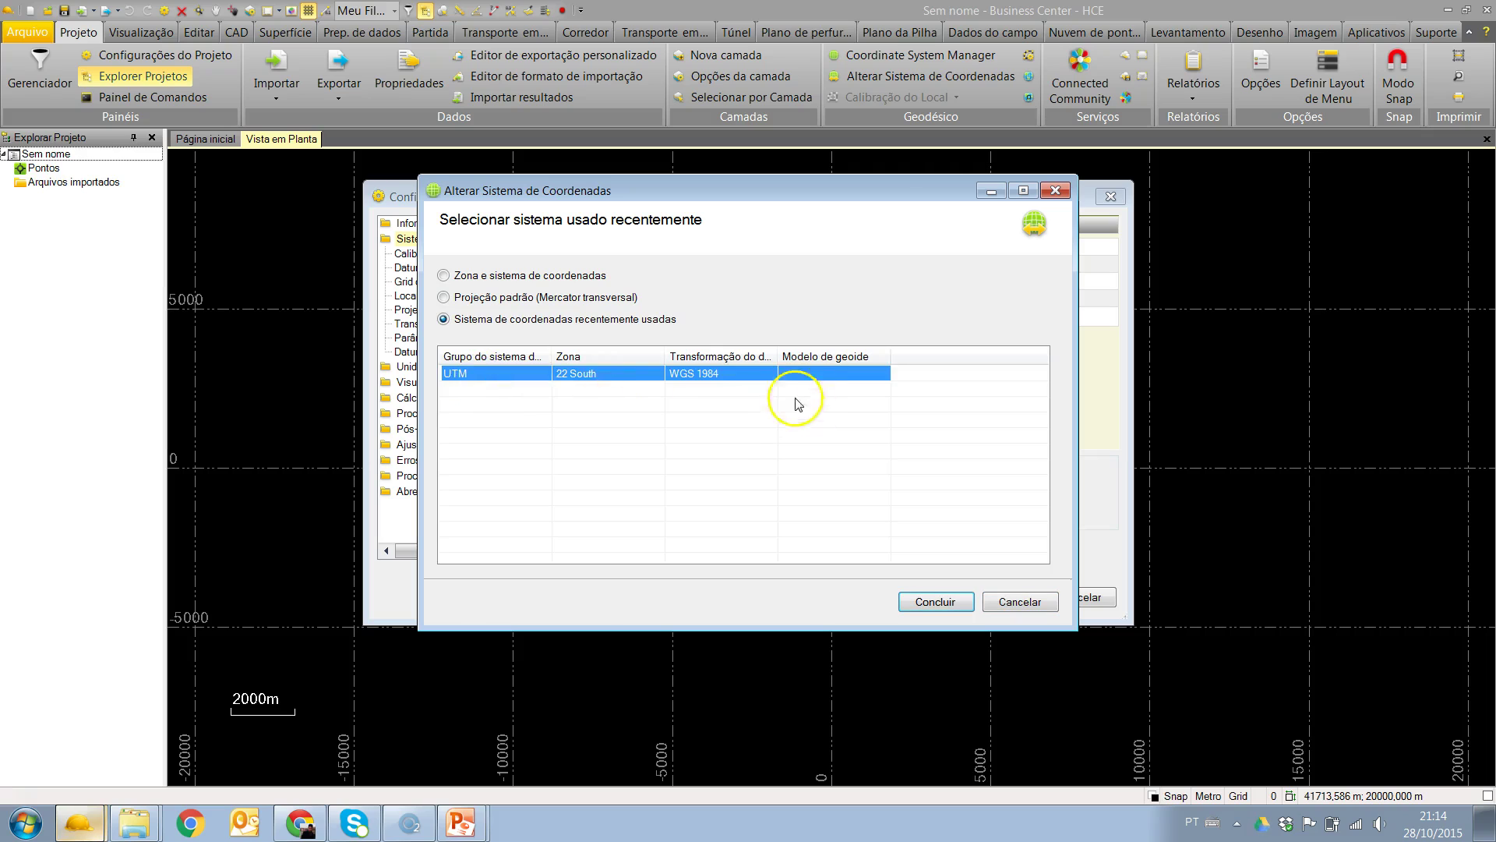
{"action": "left_click", "coordinate": [943, 603]}
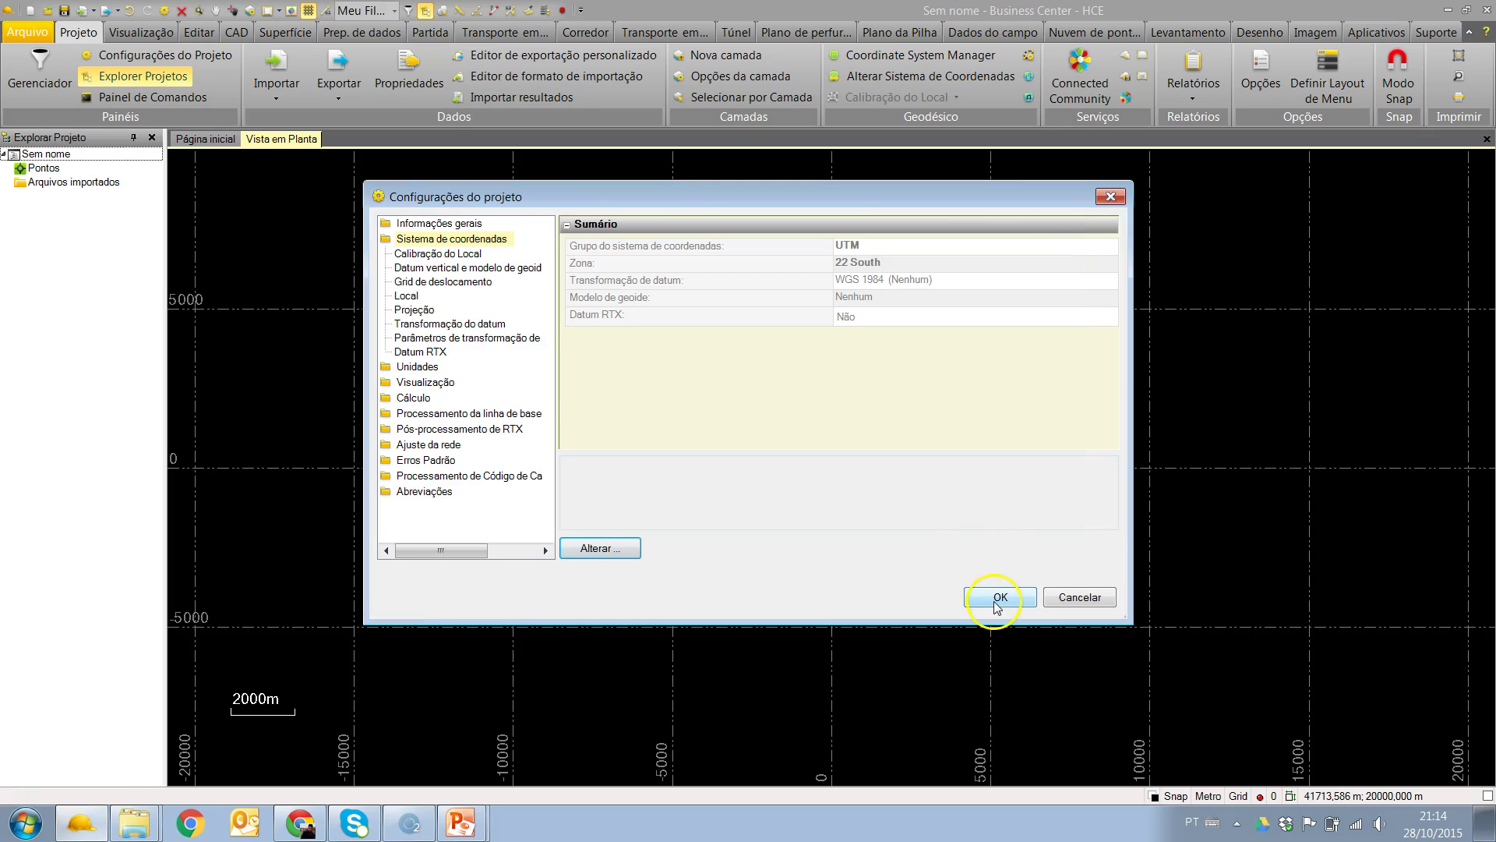
{"action": "left_click", "coordinate": [999, 600]}
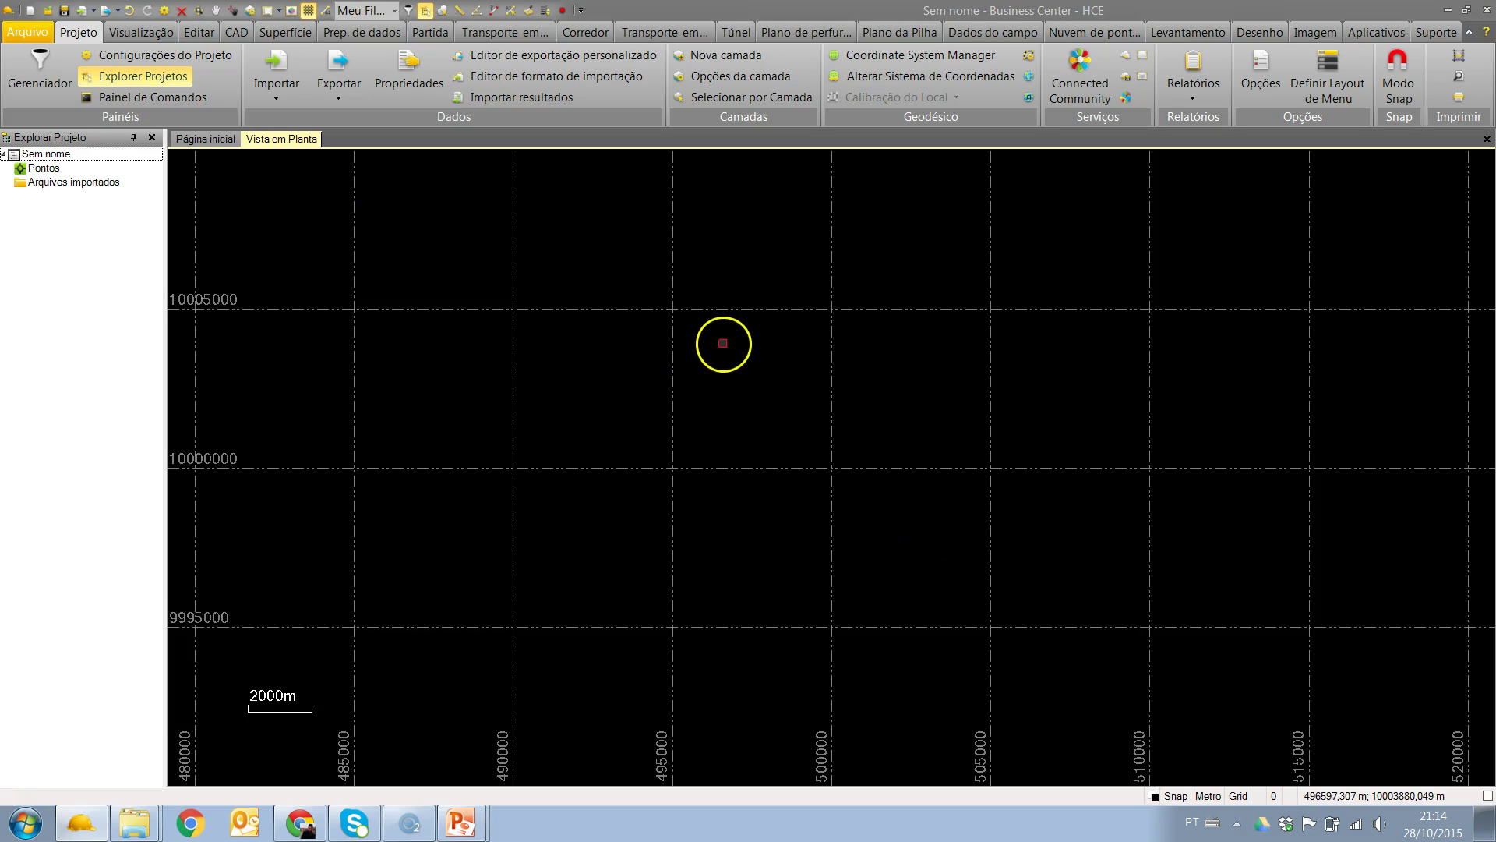
Start a data import and select the four GNSS T02 files in the Dados Campo folder, leaving out CPs.txt.
{"action": "left_click", "coordinate": [283, 58]}
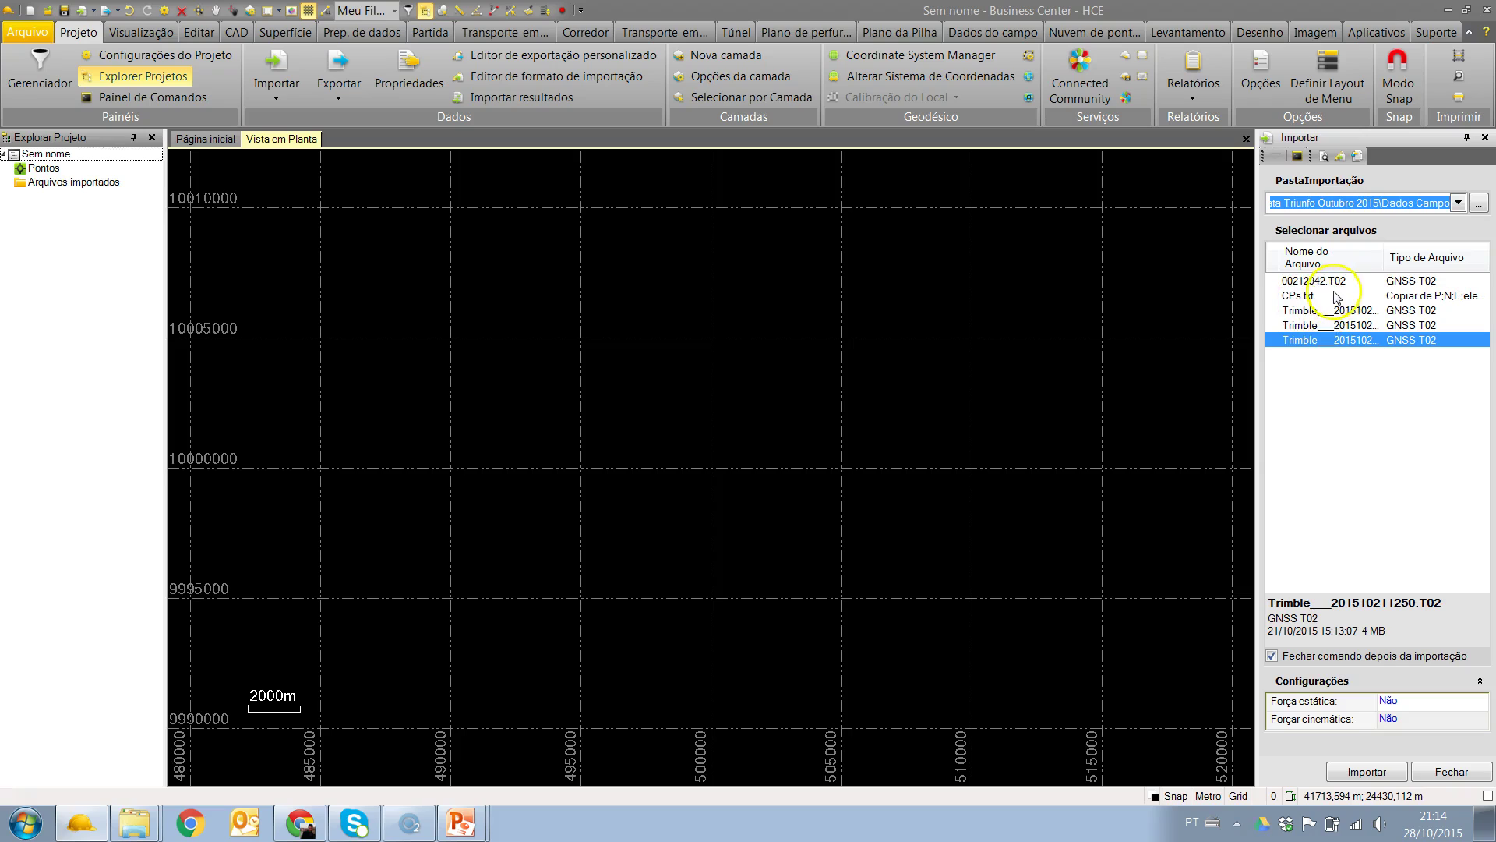
{"action": "left_click", "coordinate": [1334, 281]}
{"action": "left_click", "coordinate": [1342, 310], "text": "ctrl"}
{"action": "left_click", "coordinate": [1347, 327], "text": "ctrl"}
{"action": "left_click", "coordinate": [1329, 341], "text": "ctrl"}
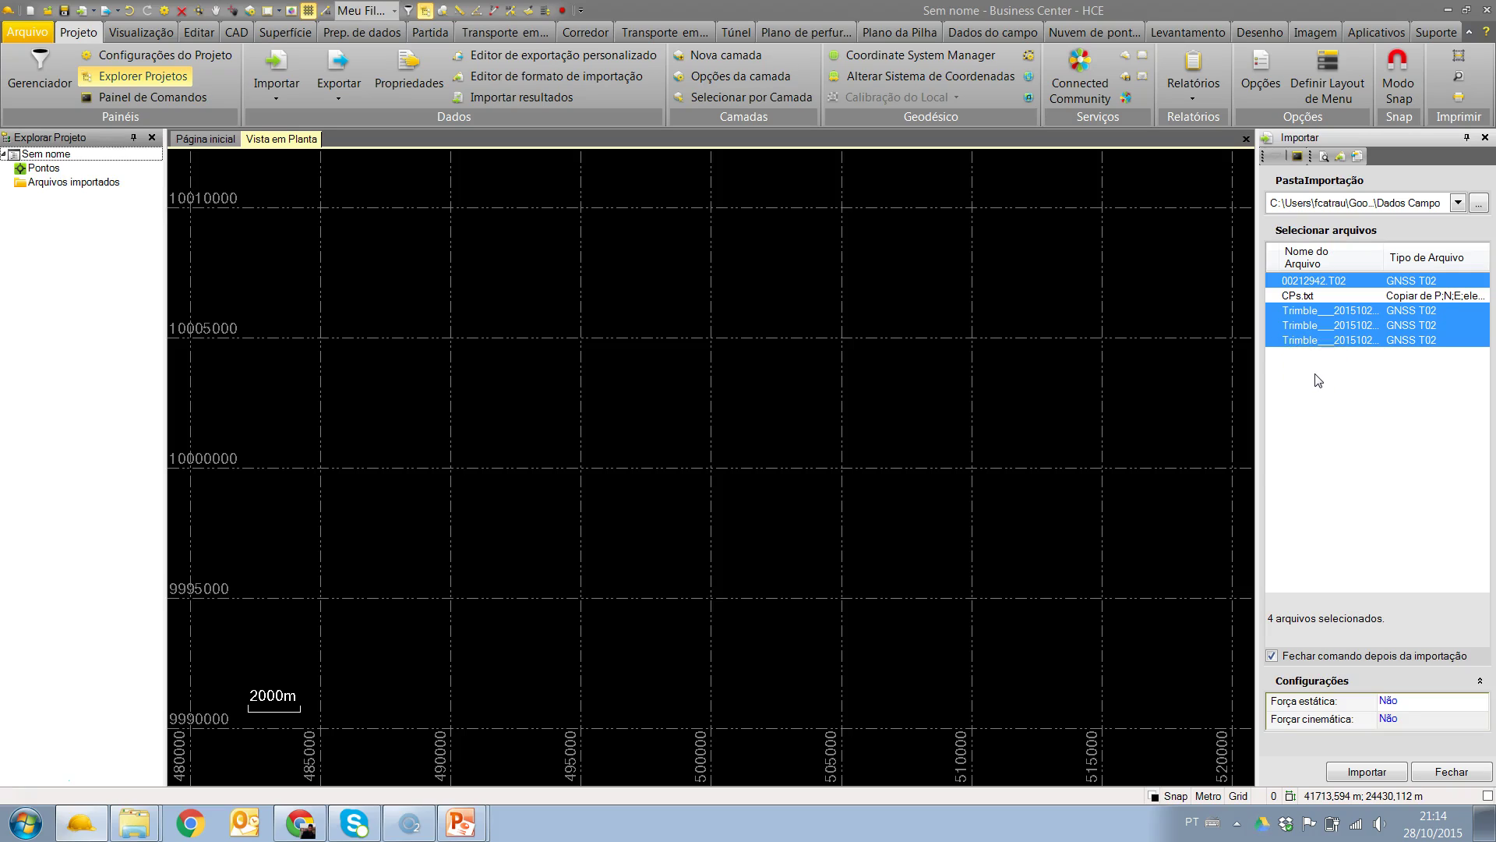
Set Força estática to Sim and import the selected GNSS files.
{"action": "left_click", "coordinate": [1388, 702]}
{"action": "left_click", "coordinate": [1433, 703]}
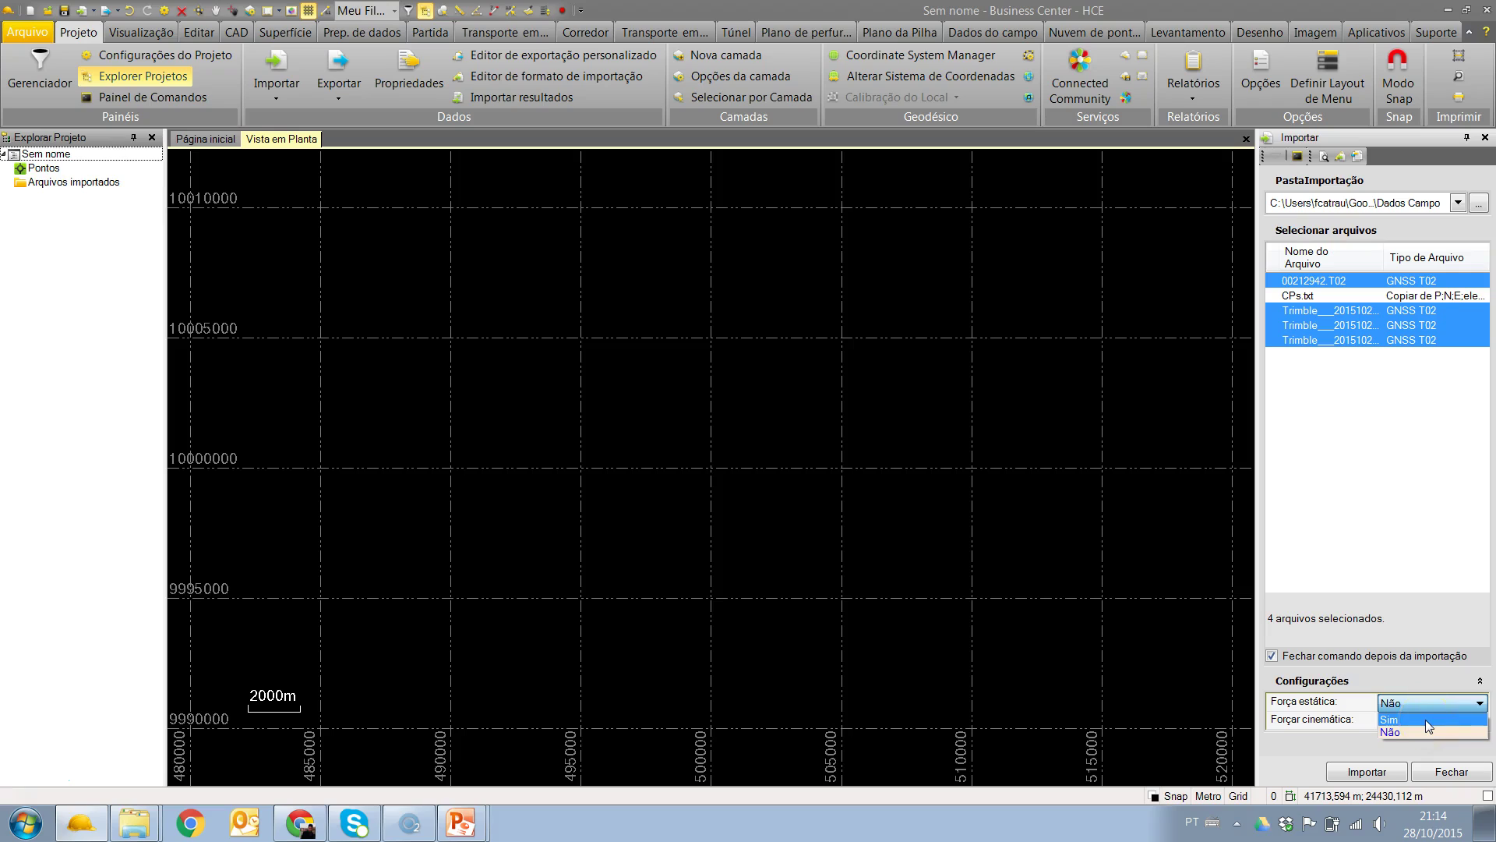
{"action": "left_click", "coordinate": [1429, 719]}
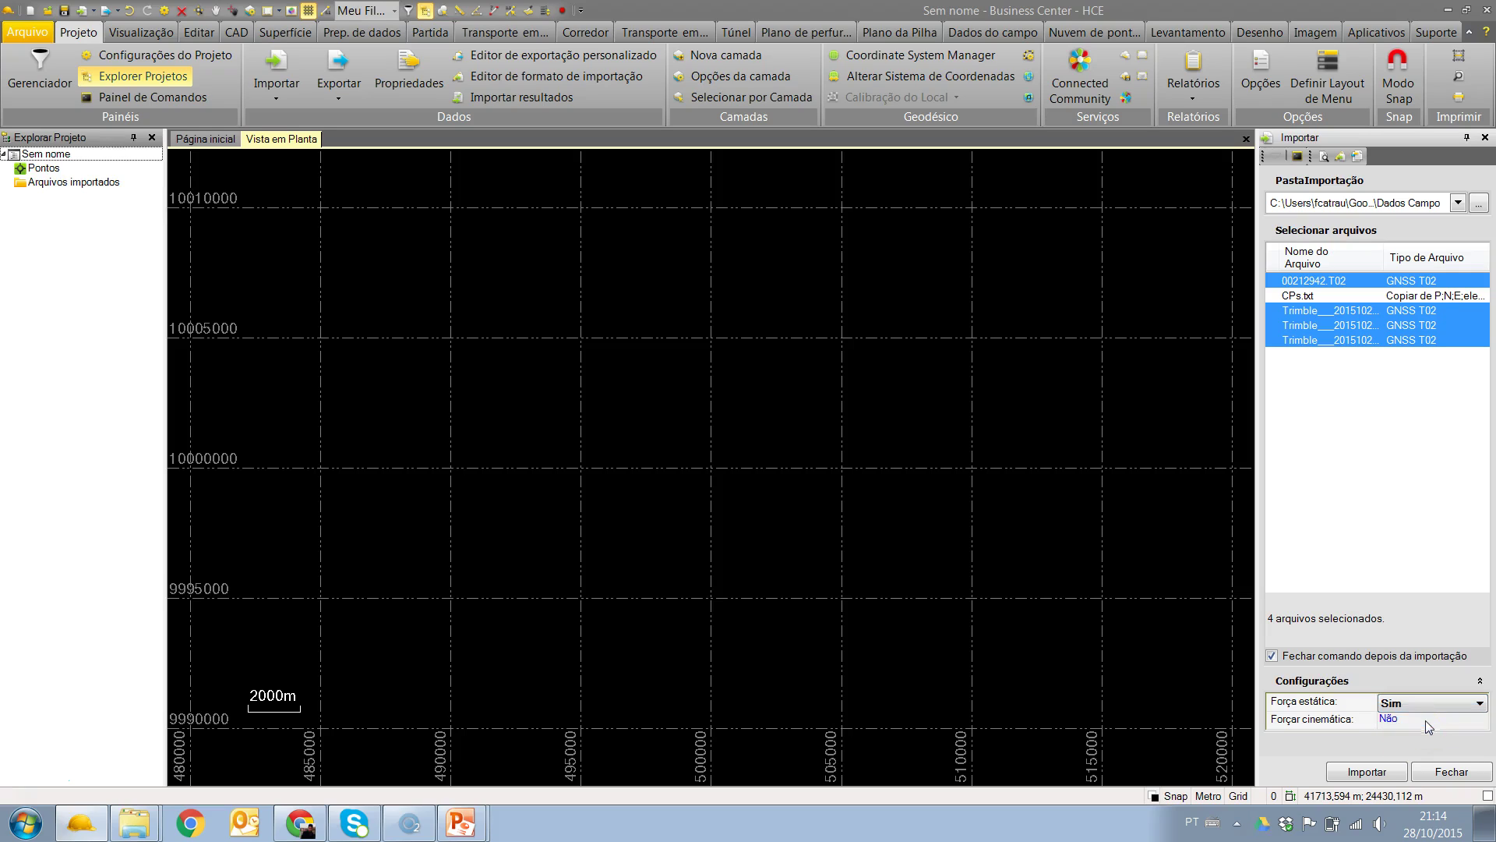
{"action": "left_click", "coordinate": [1375, 773]}
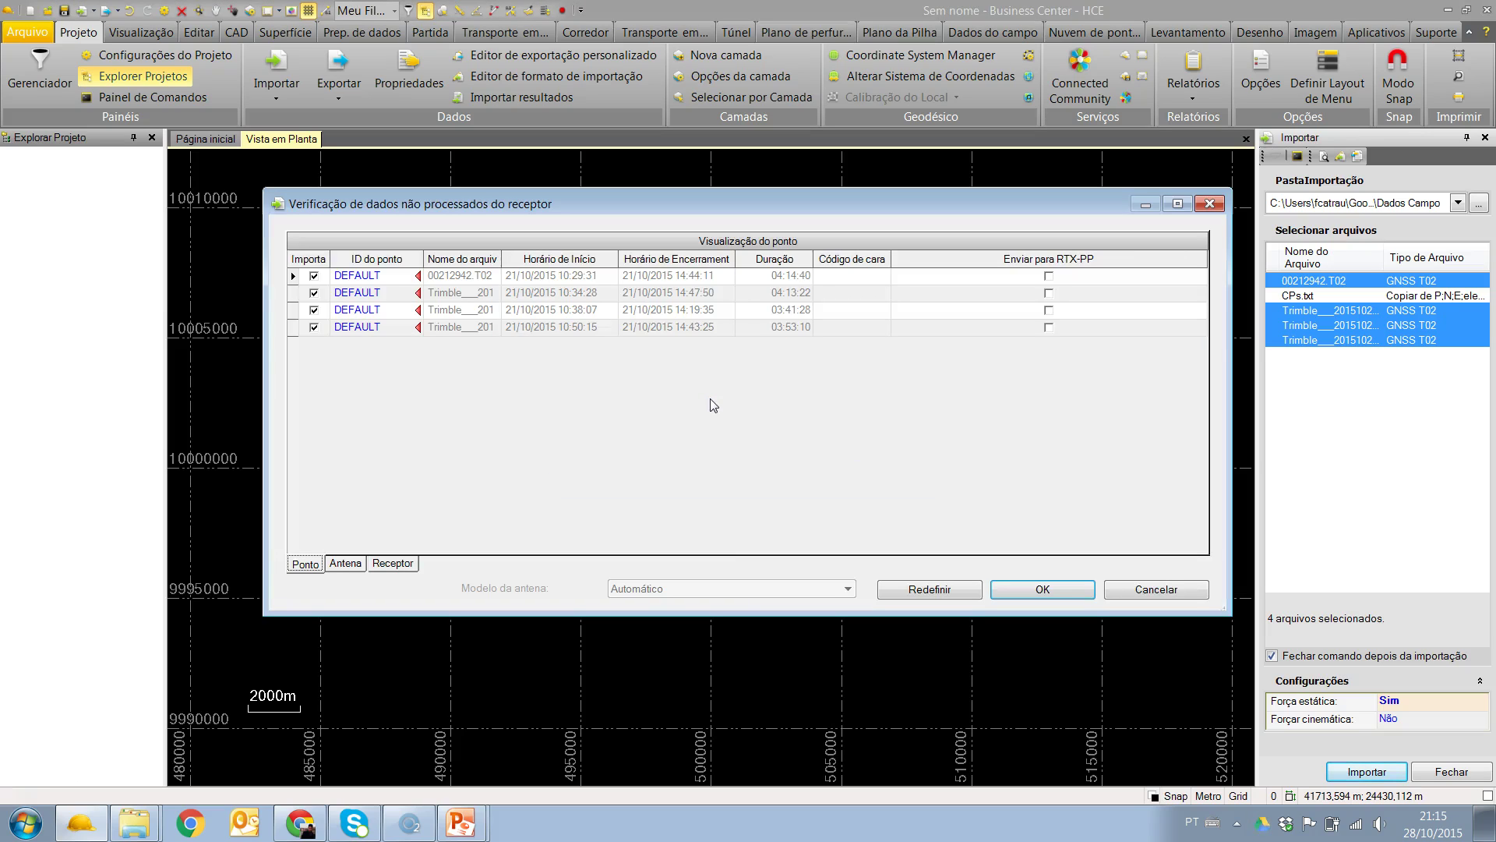
Assign the point IDs 855A, 855B, 985A and 985B to the four receiver files in listed order.
{"action": "left_click", "coordinate": [393, 276]}
{"action": "type", "text": "985"}
{"action": "key", "text": "BackSpace"}
{"action": "key", "text": "BackSpace"}
{"action": "key", "text": "BackSpace"}
{"action": "type", "text": "855A"}
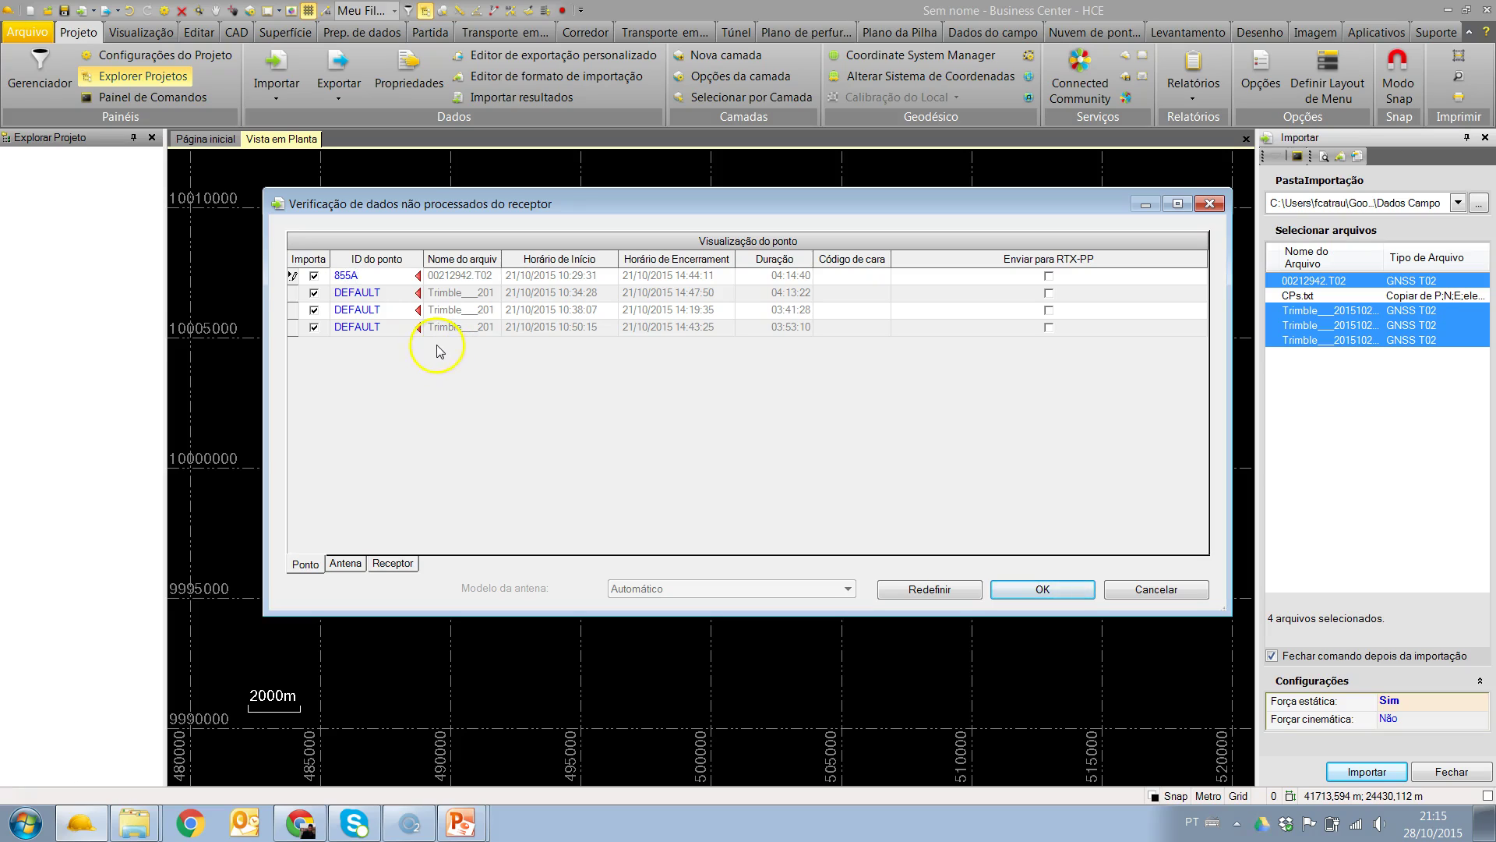
{"action": "left_click", "coordinate": [388, 297]}
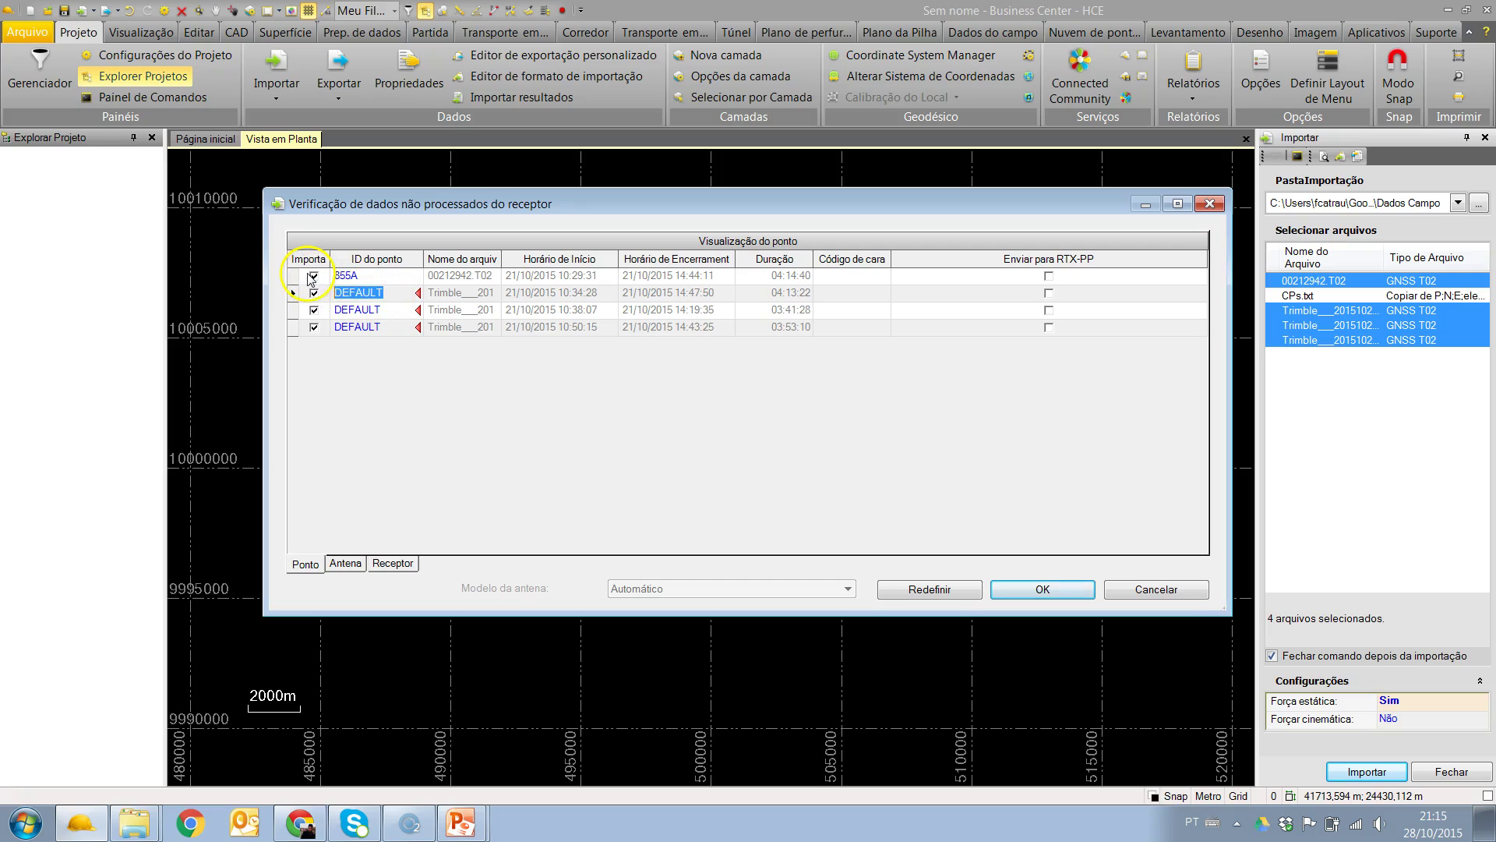
{"action": "type", "text": "855B"}
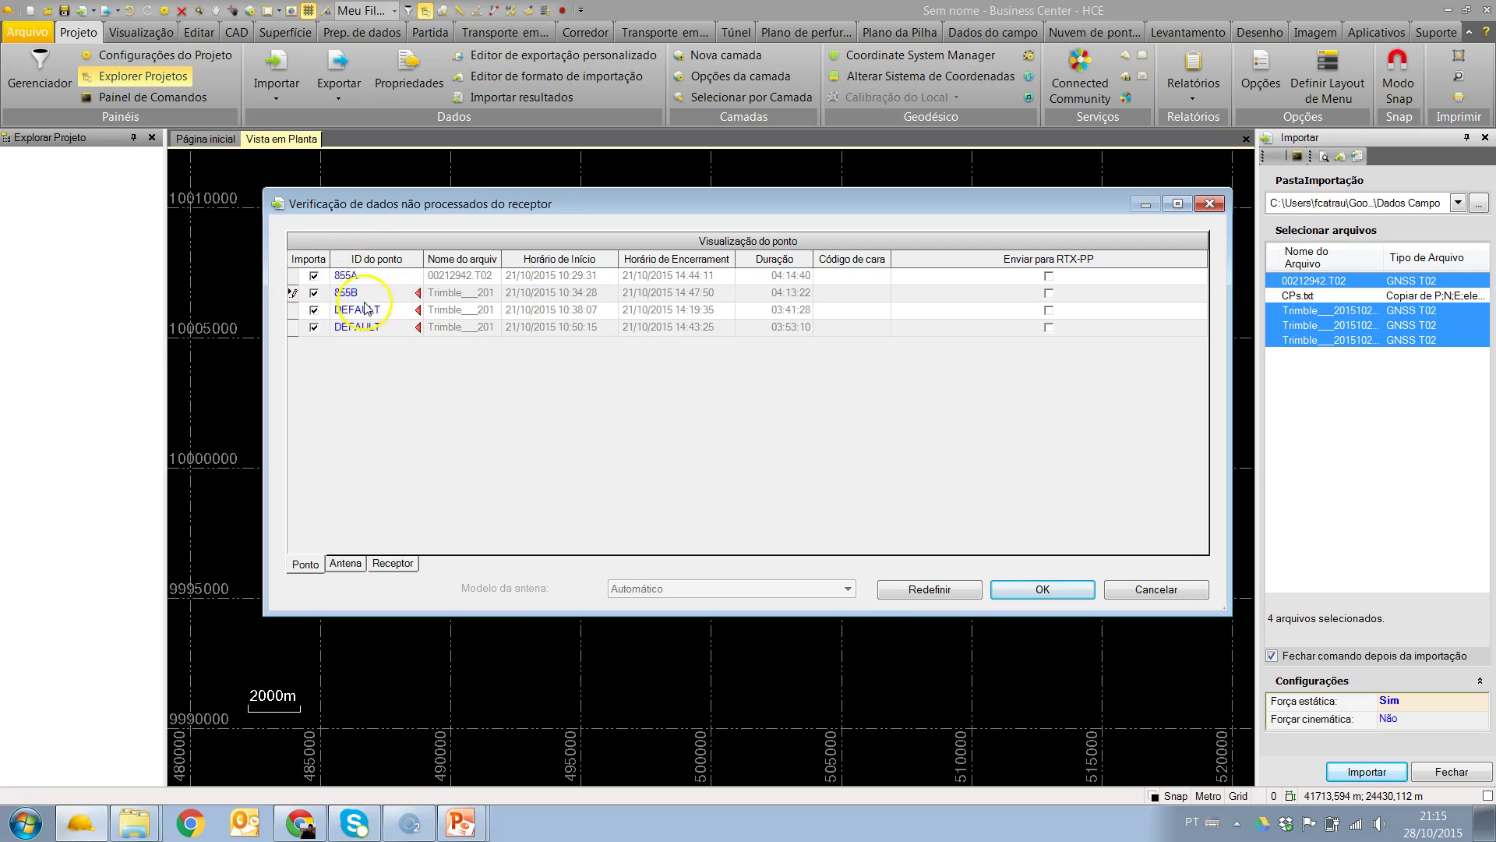
{"action": "left_click", "coordinate": [394, 310]}
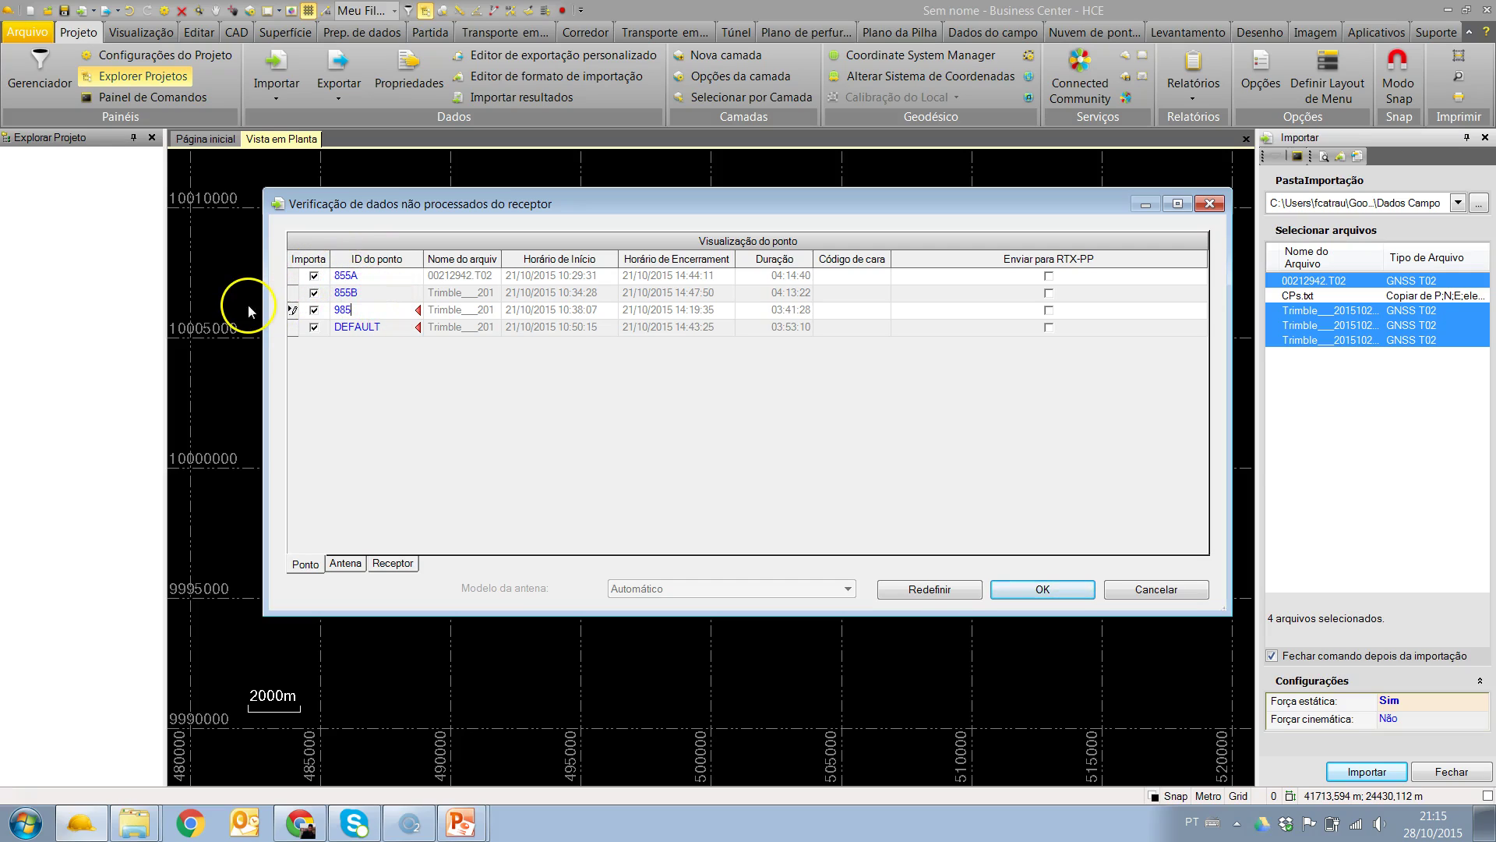
{"action": "left_click", "coordinate": [364, 328]}
{"action": "left_click_drag", "start_coordinate": [360, 325], "coordinate": [232, 329]}
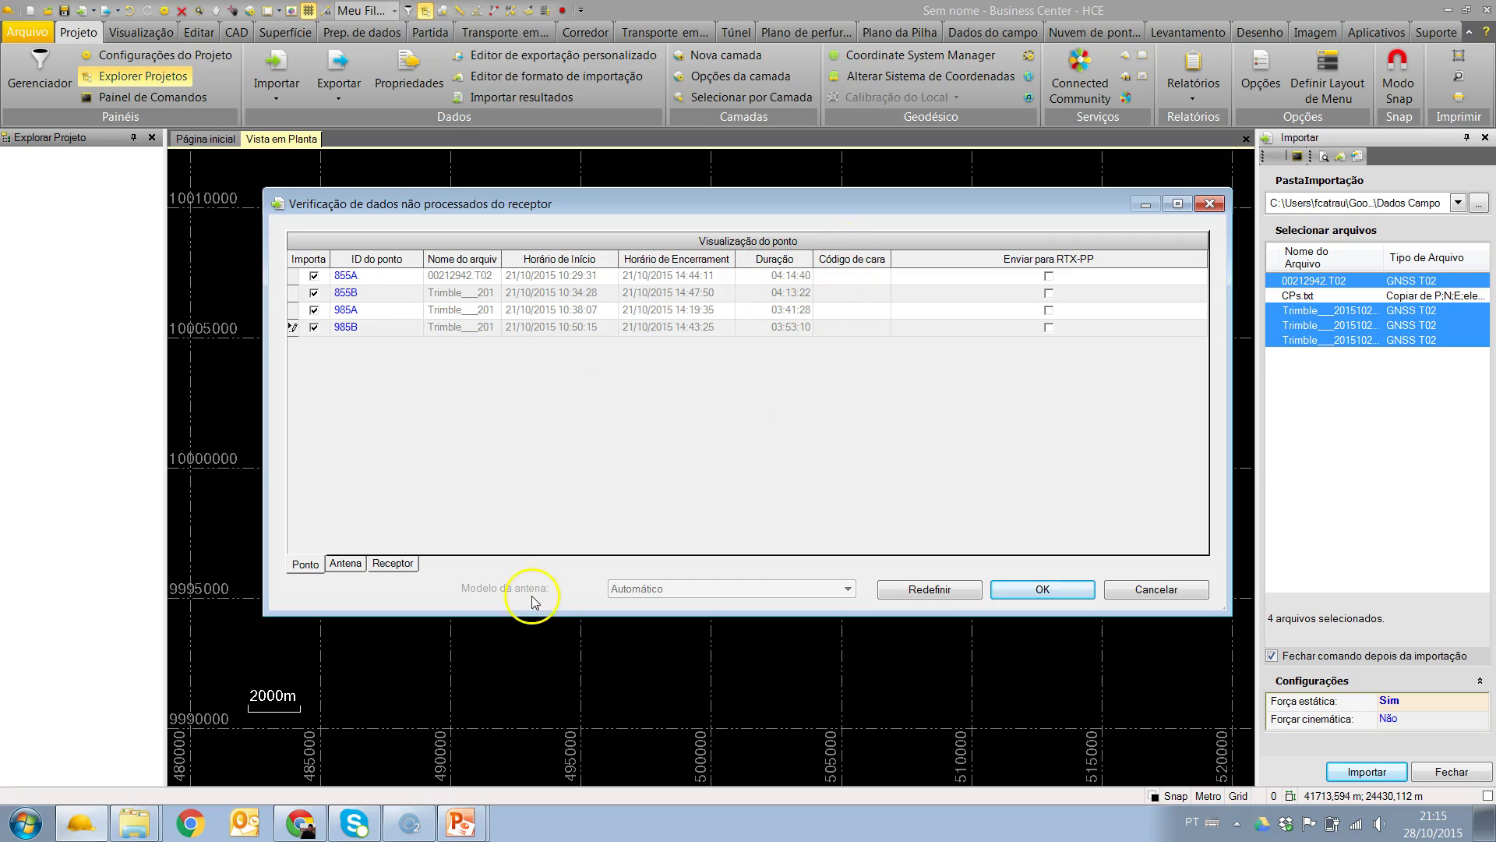
Set the antenna height of 855B to 2,085 m, and give 985A the method Base da montagem da antena with height 2,04 m.
{"action": "left_click", "coordinate": [347, 567]}
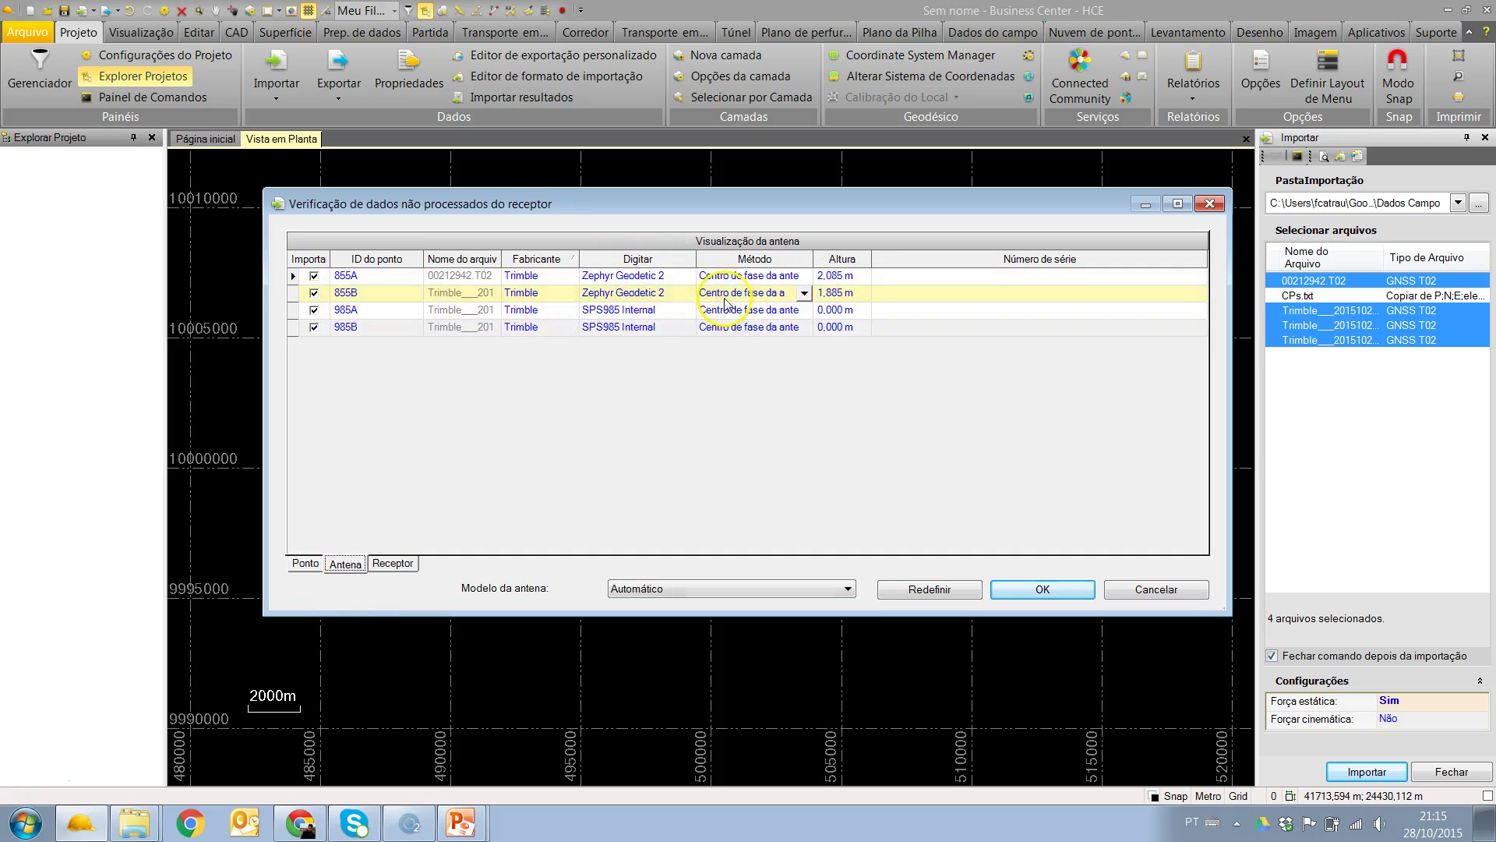
{"action": "left_click", "coordinate": [857, 293]}
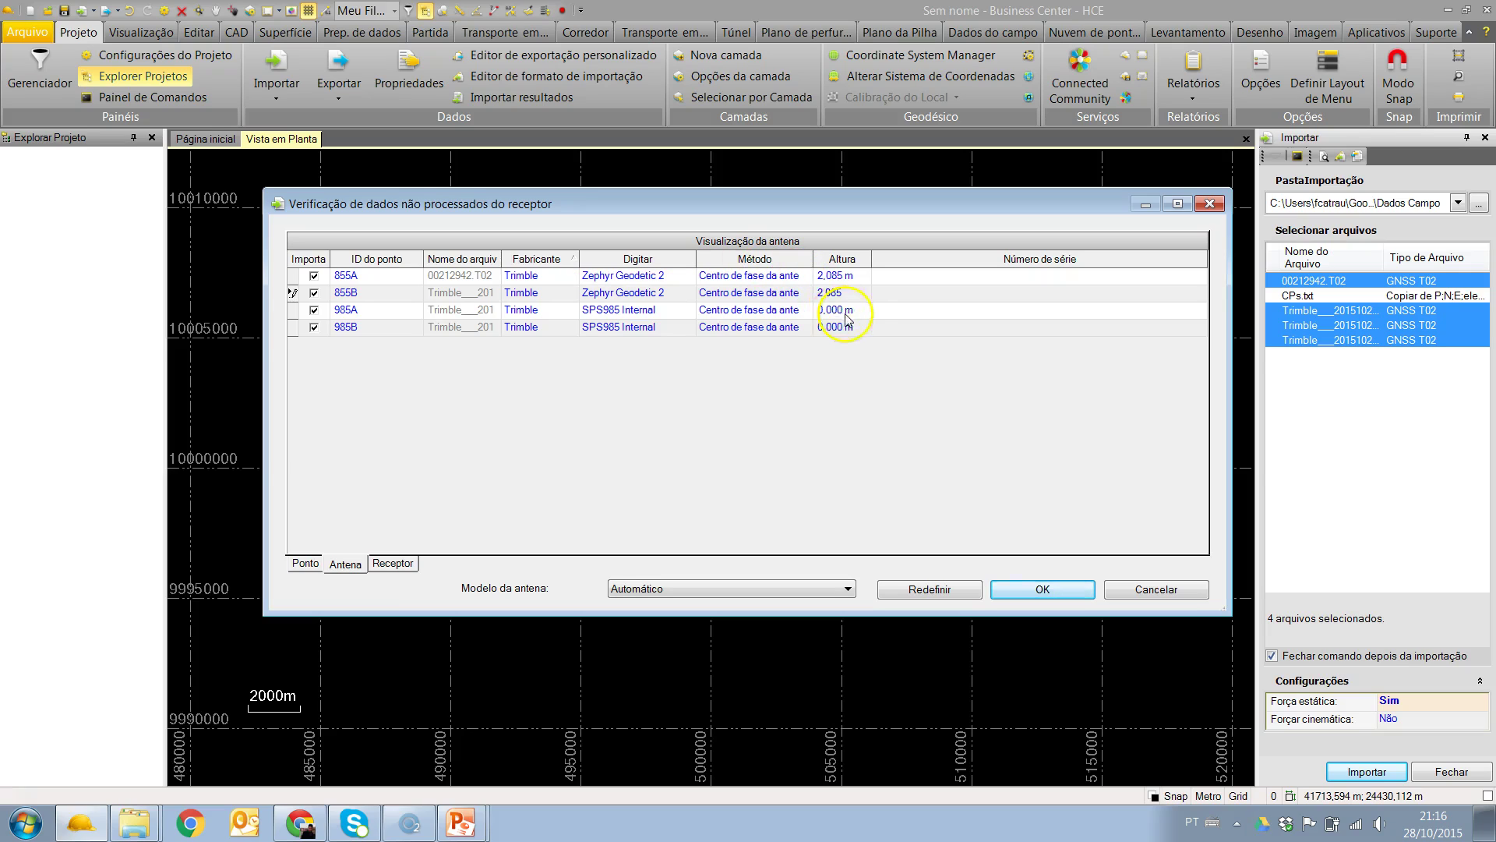
{"action": "left_click", "coordinate": [801, 312]}
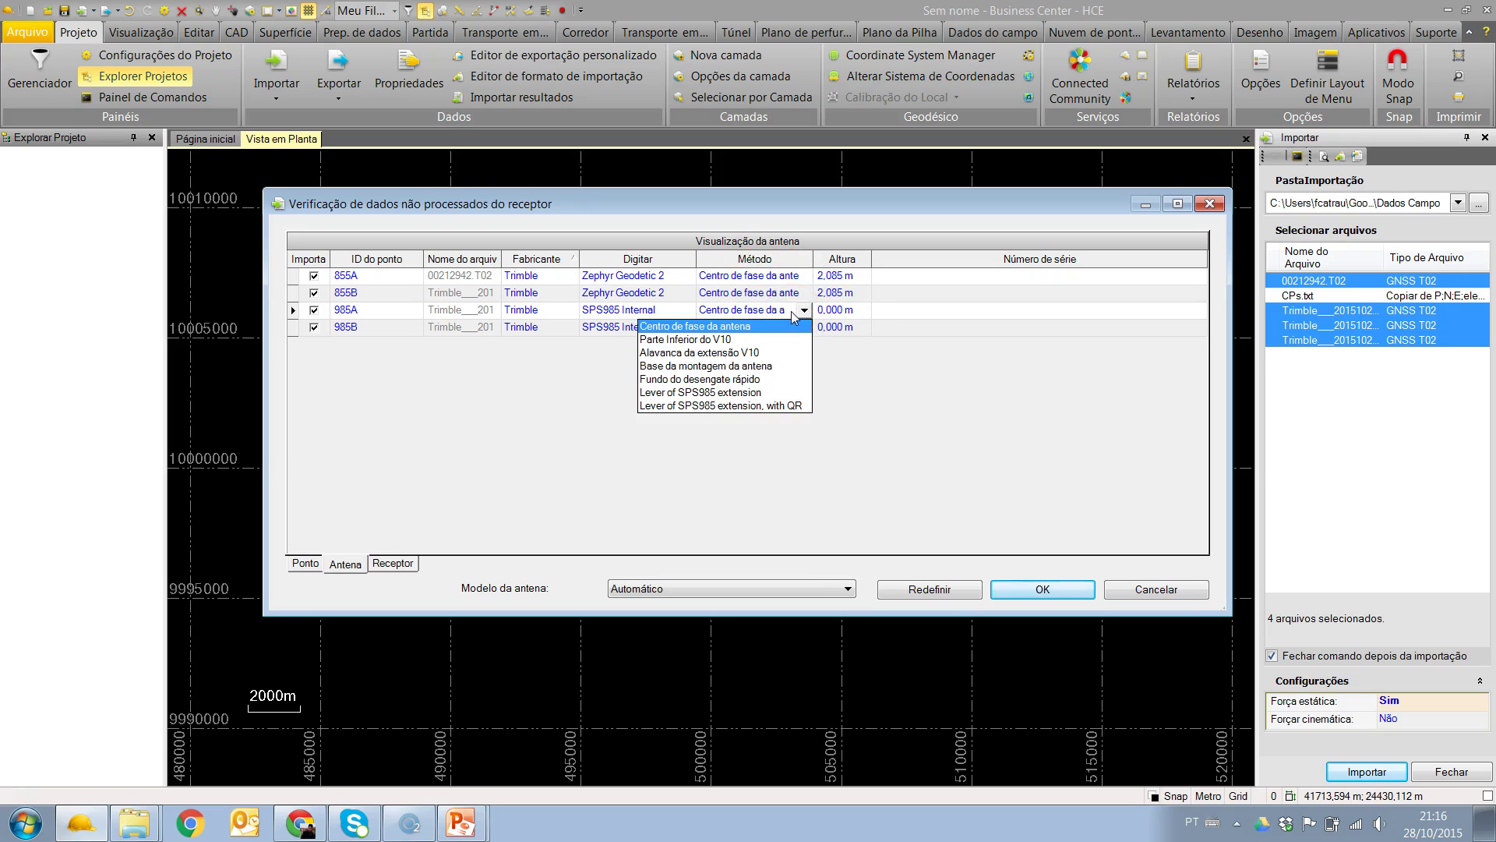
{"action": "key", "text": "Down"}
{"action": "key", "text": "Down"}
{"action": "key", "text": "Down"}
{"action": "left_click", "coordinate": [842, 312]}
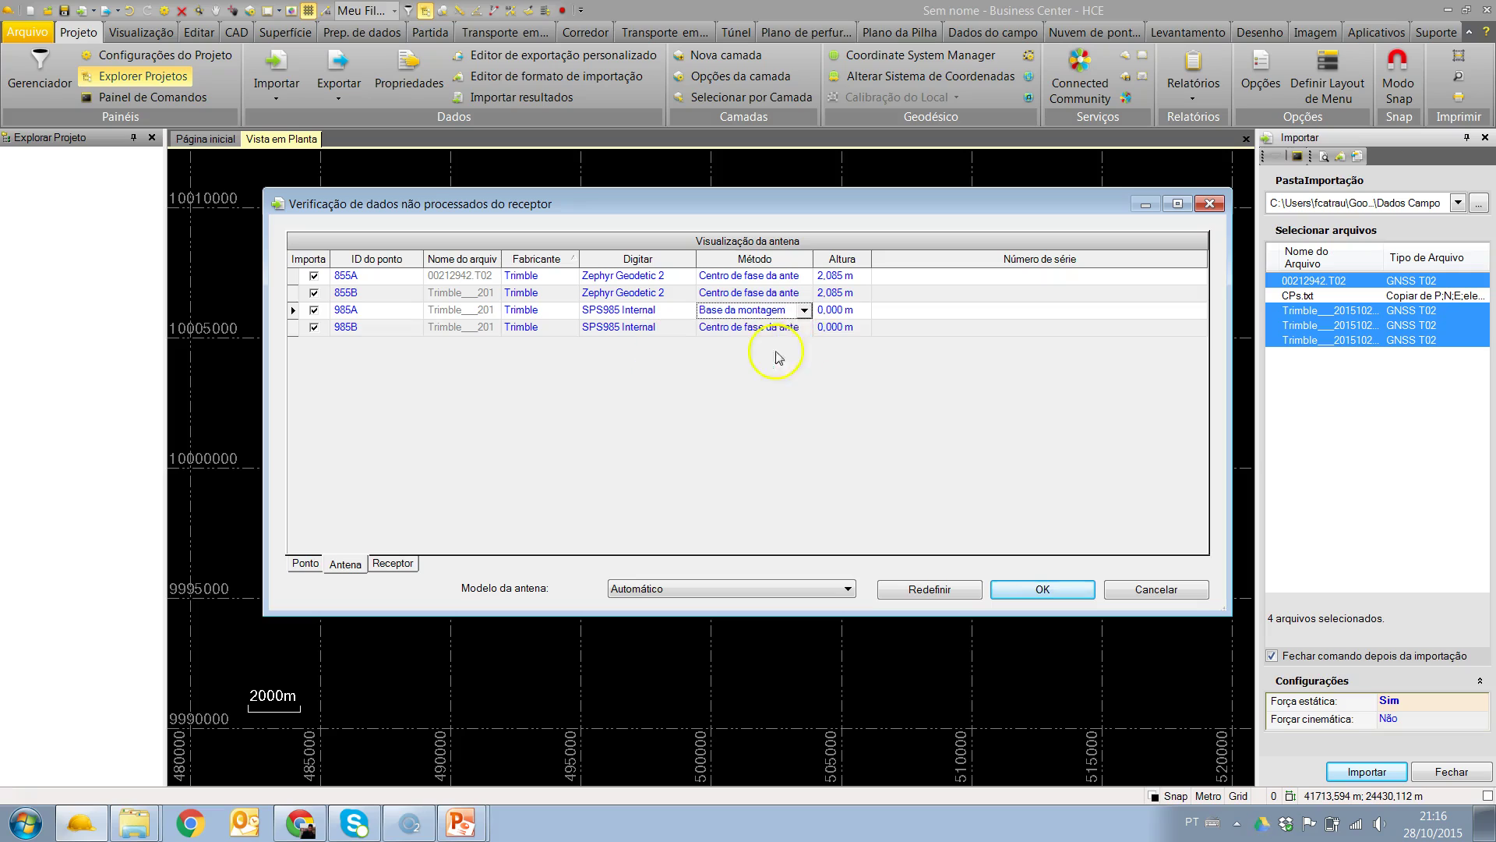
{"action": "double_click", "coordinate": [863, 313]}
{"action": "type", "text": "2,04"}
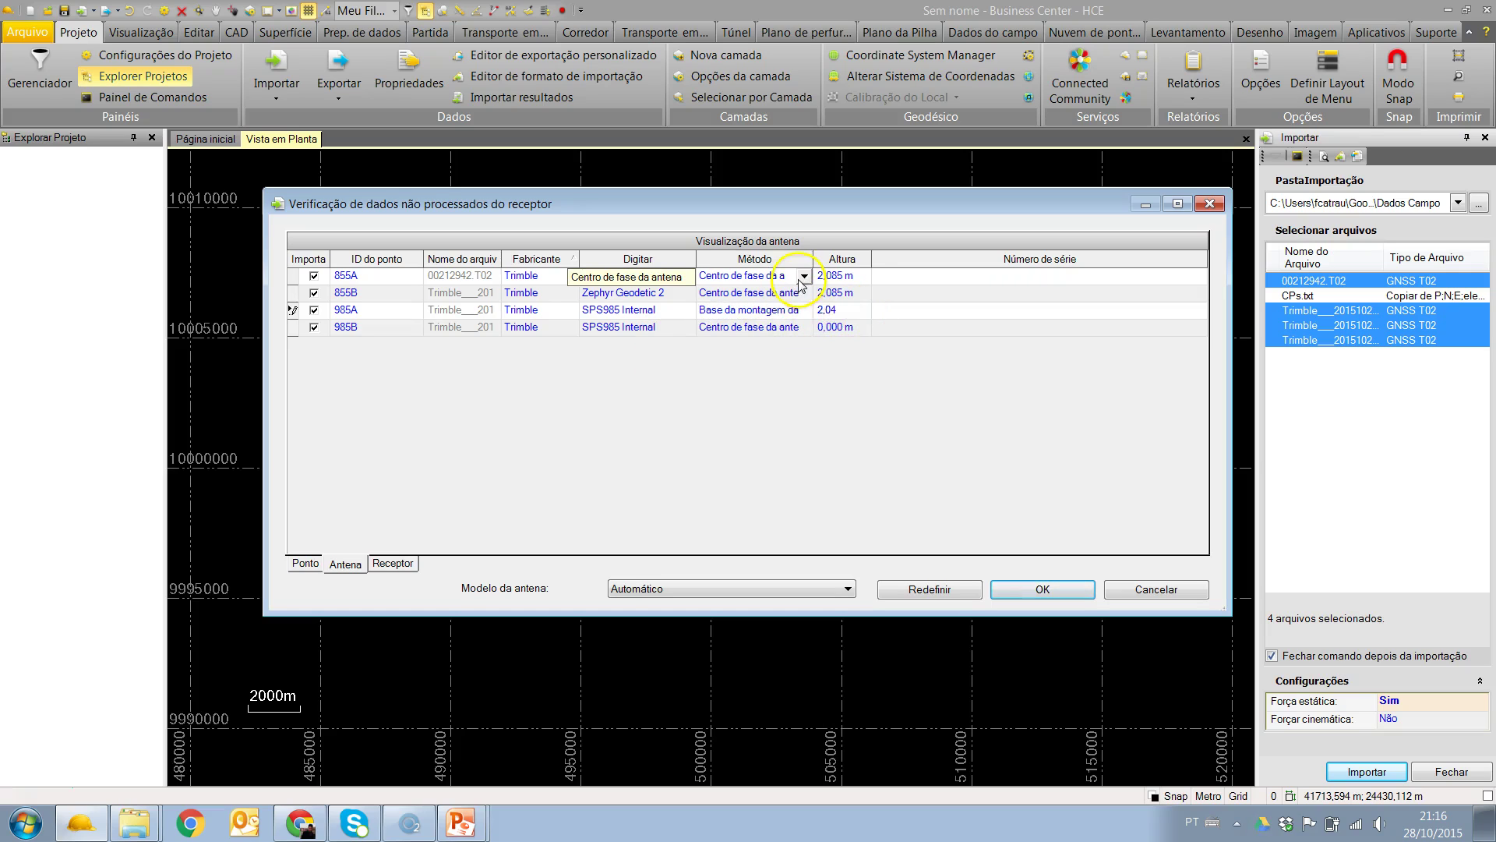
Set the antenna method of 985B to Base da montagem da antena and its height to 2,04 m.
{"action": "left_click", "coordinate": [800, 326]}
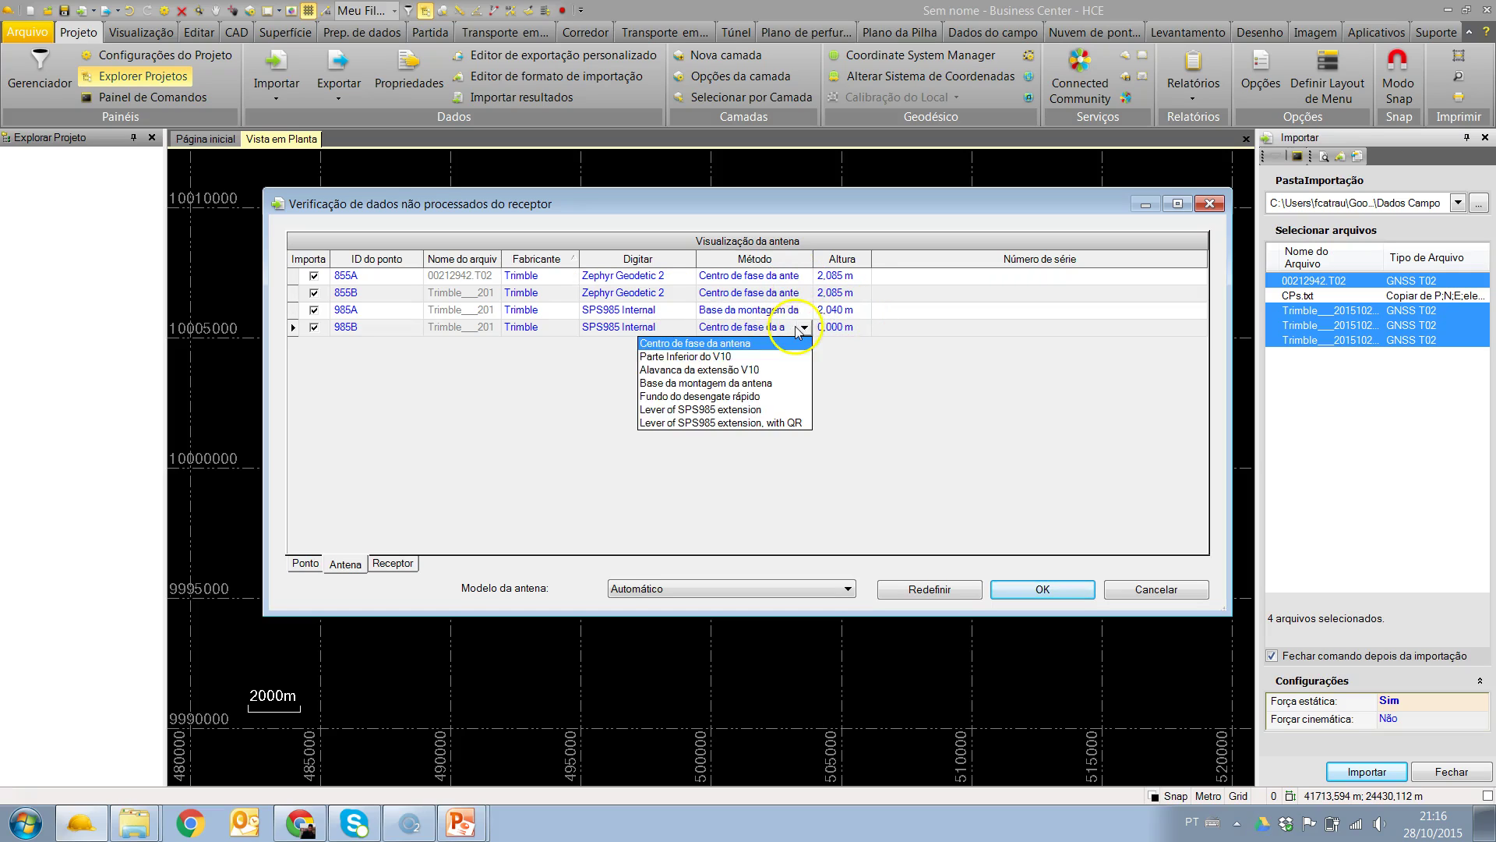
{"action": "left_click", "coordinate": [768, 384]}
{"action": "double_click", "coordinate": [816, 325]}
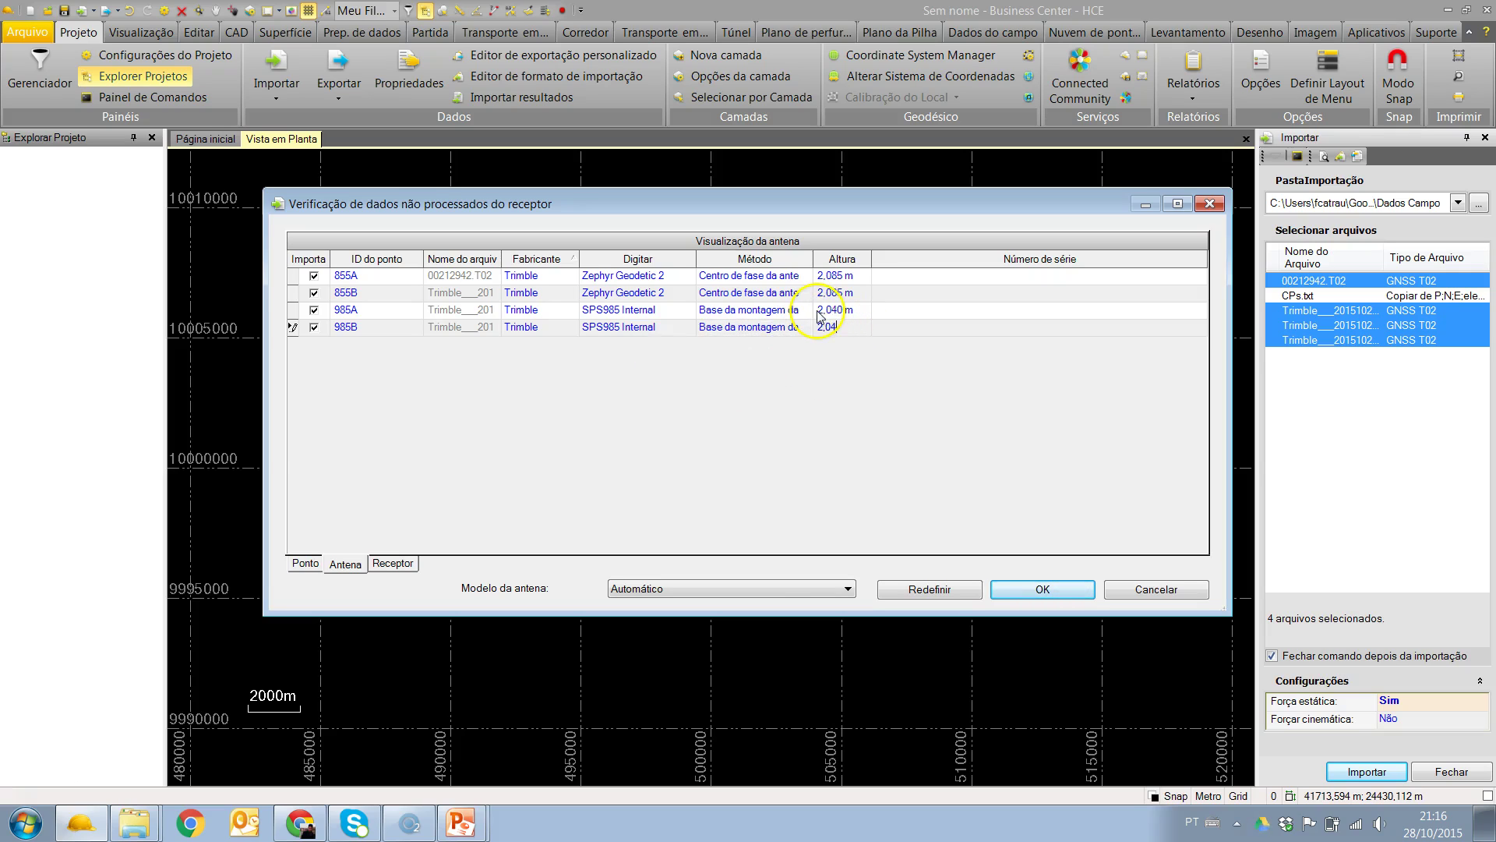
{"action": "type", "text": "2,04"}
Review the receiver models and serial numbers of the four files, and accept the receiver data to finish the import.
{"action": "left_click", "coordinate": [392, 562]}
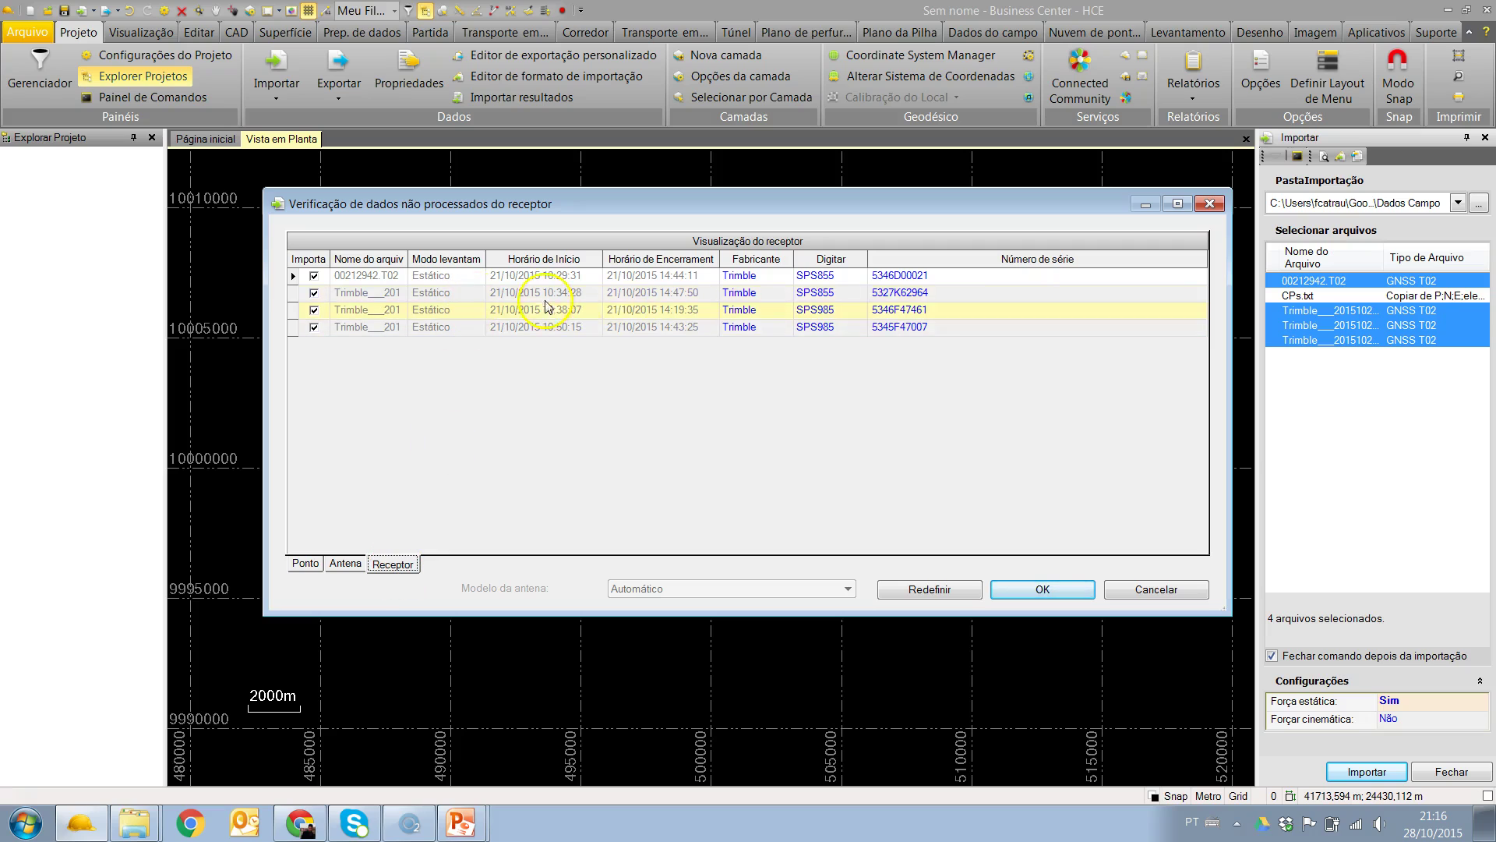
{"action": "left_click", "coordinate": [844, 326]}
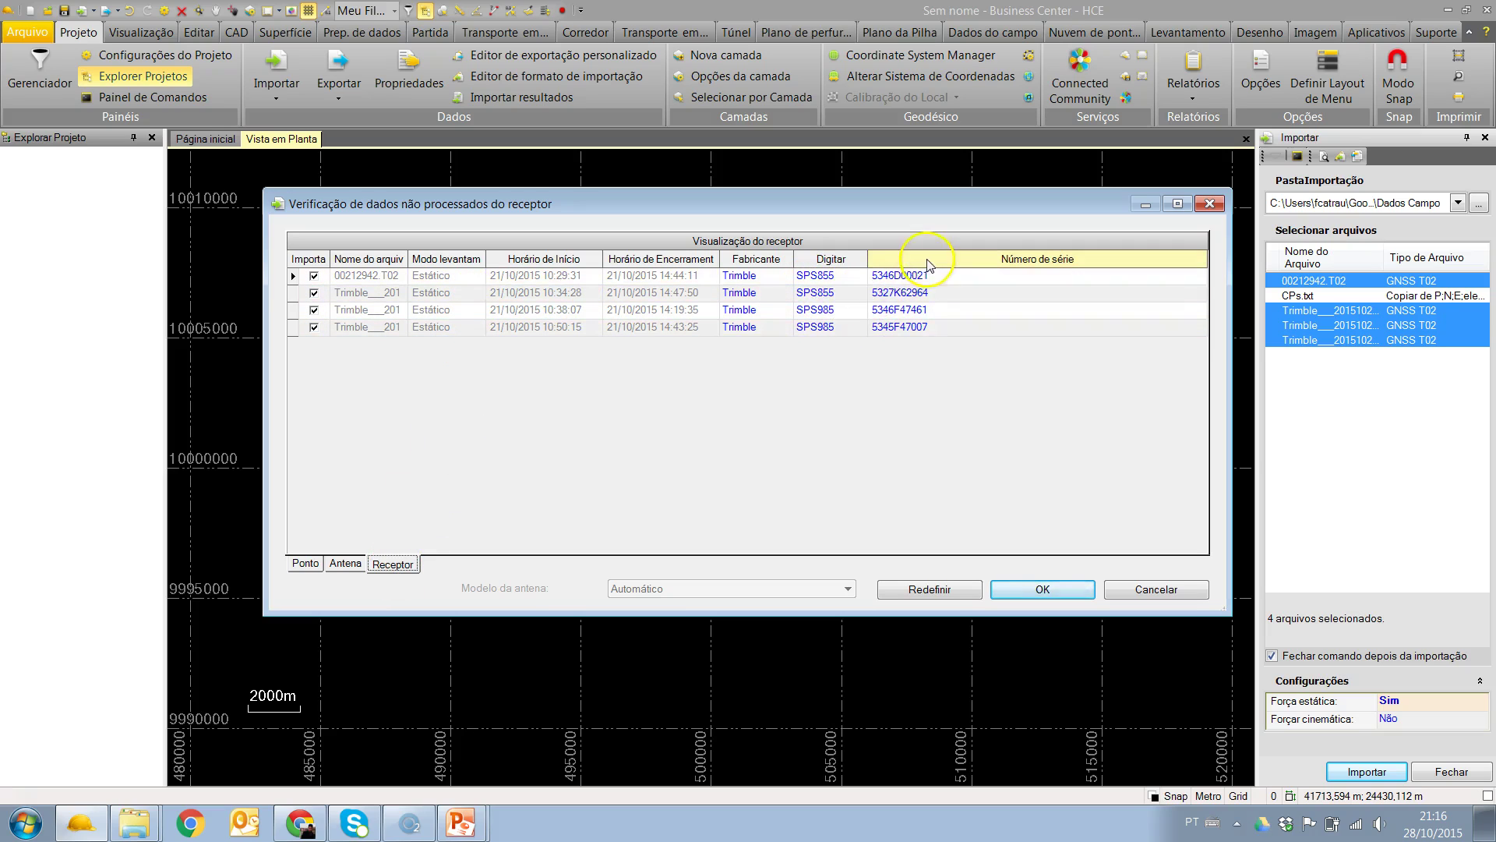
{"action": "left_click", "coordinate": [1039, 588]}
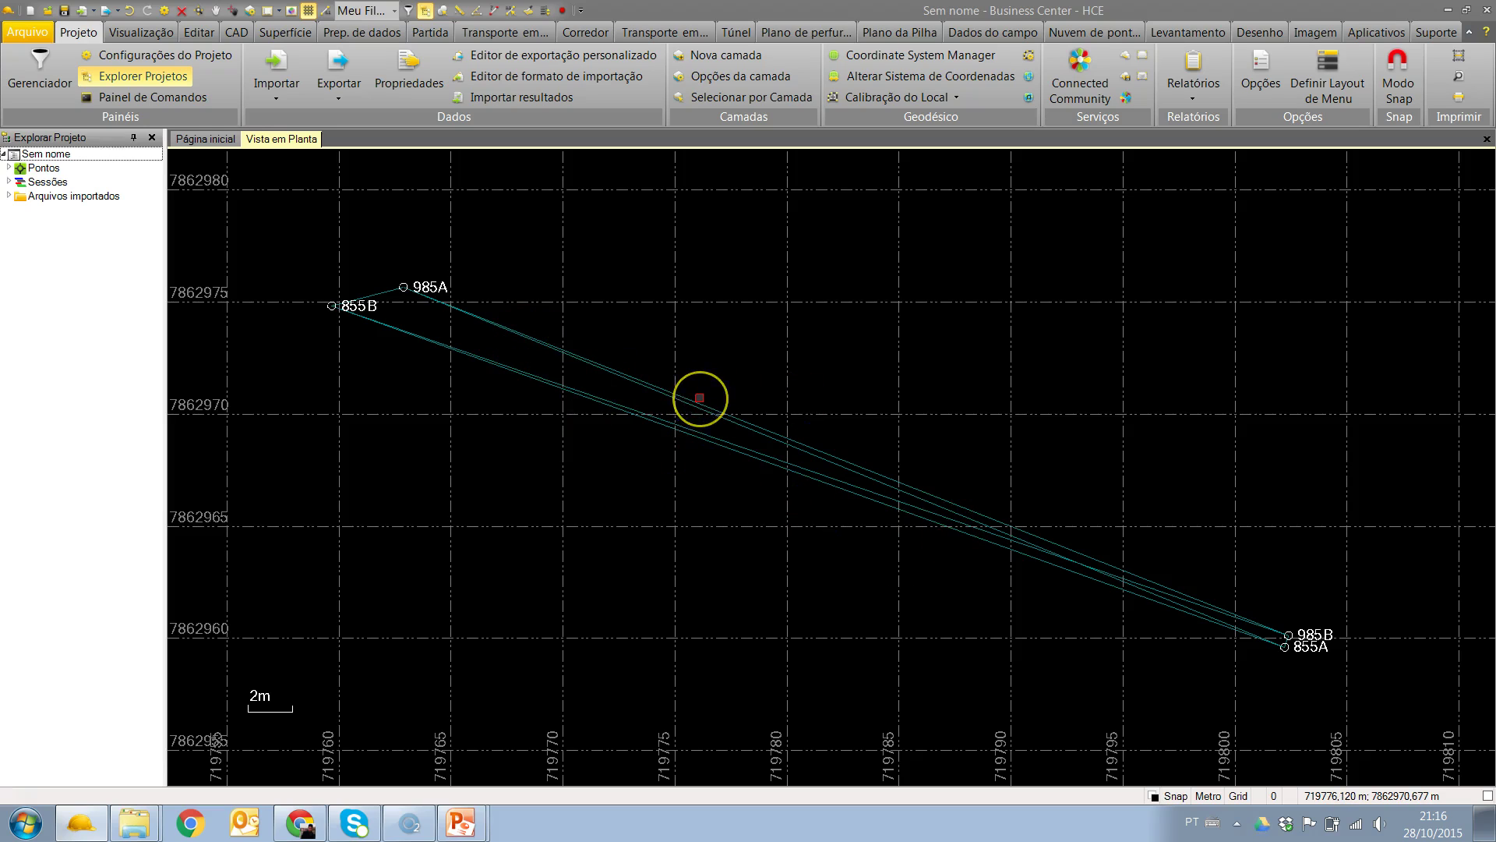
Export the project's points and baselines to Google Earth with zero offsets and altitude mode Fixar no chão.
{"action": "left_click_drag", "start_coordinate": [747, 413], "coordinate": [706, 374]}
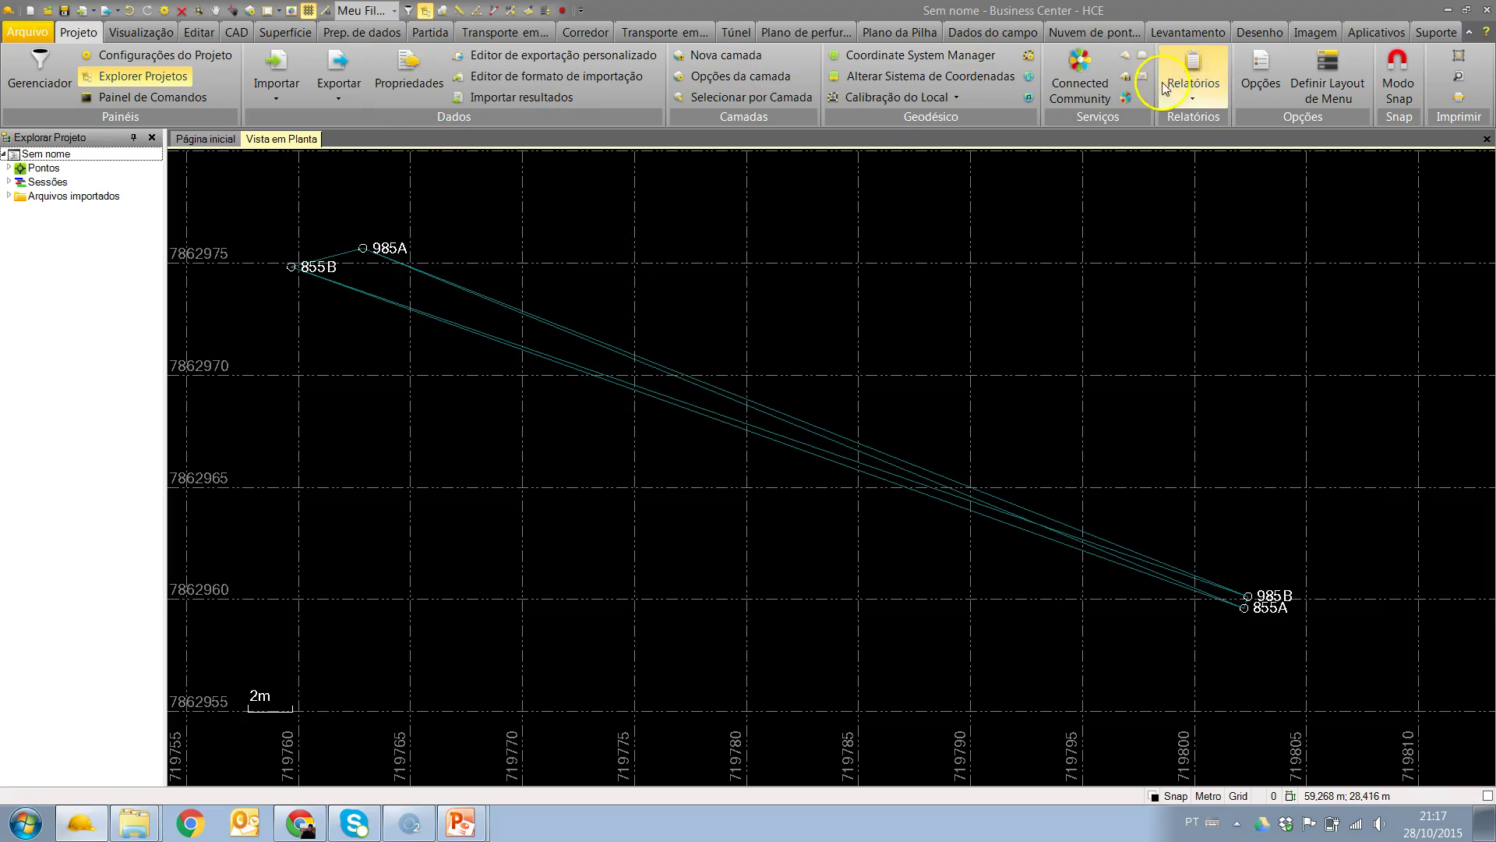
{"action": "left_click", "coordinate": [1377, 34]}
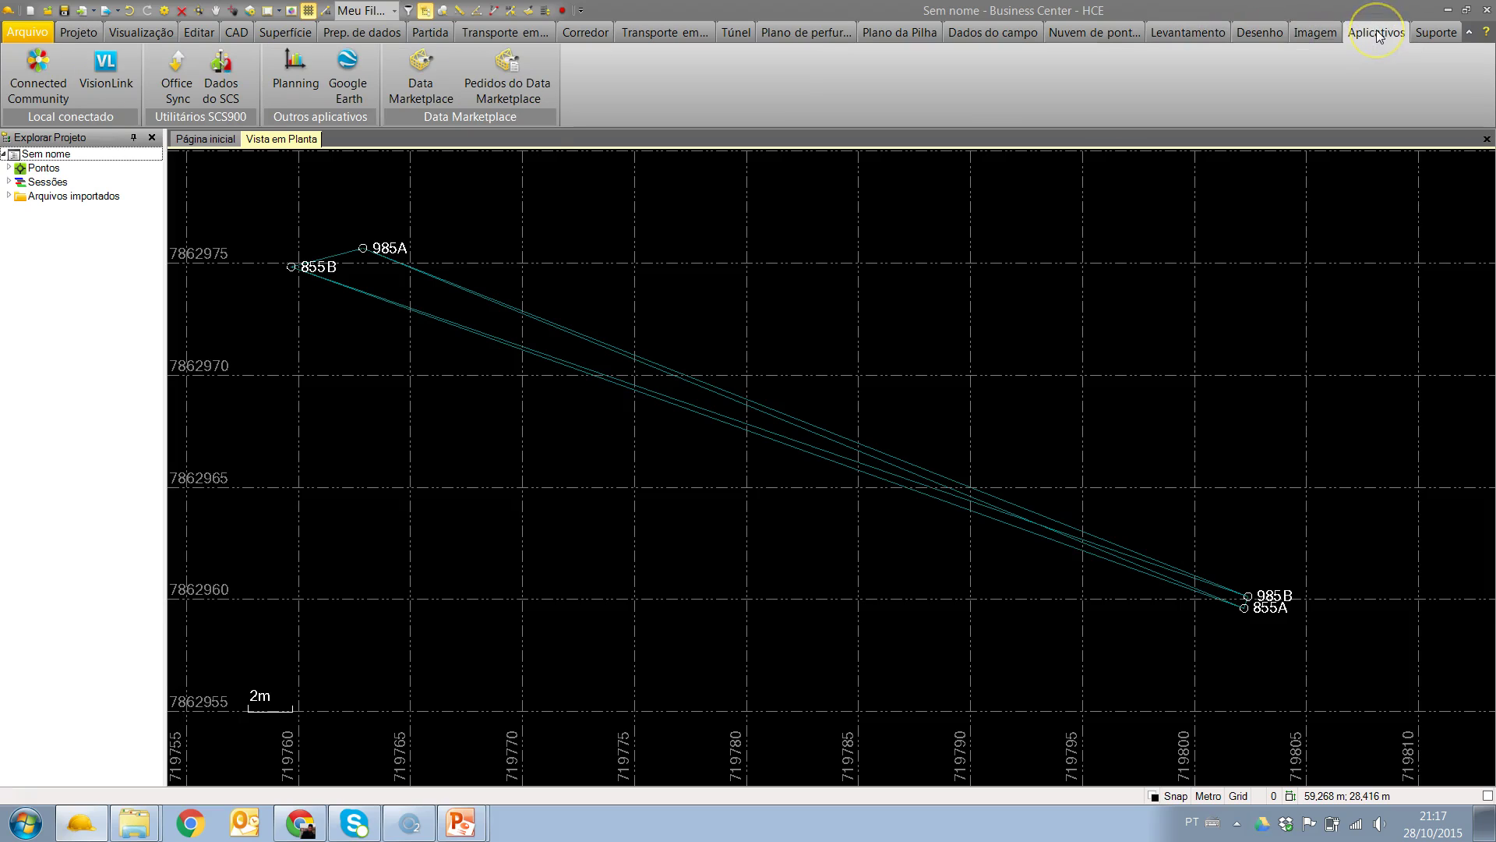
{"action": "left_click", "coordinate": [357, 66]}
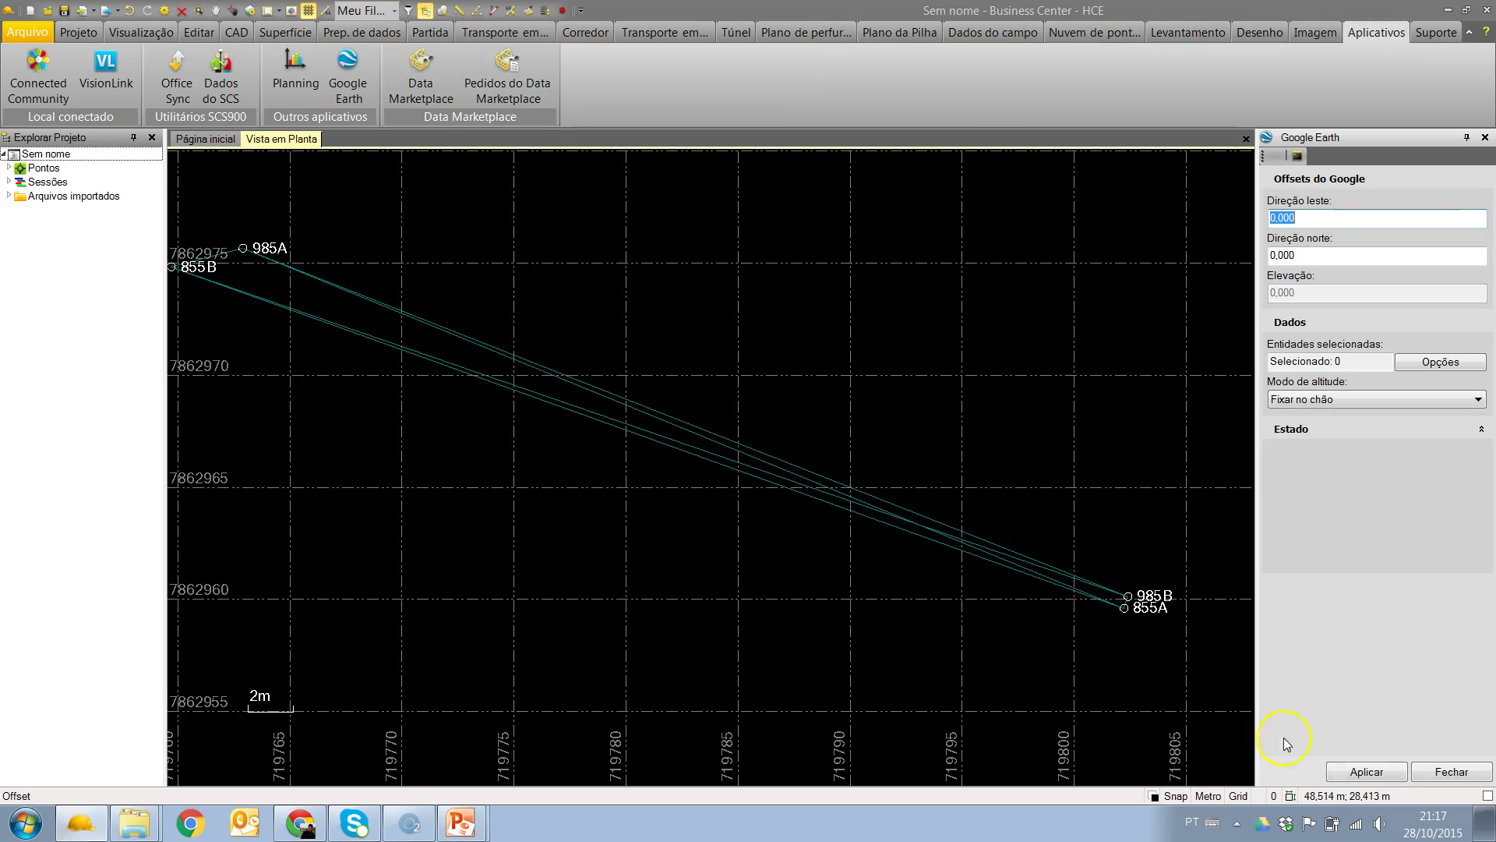
{"action": "left_click", "coordinate": [1366, 772]}
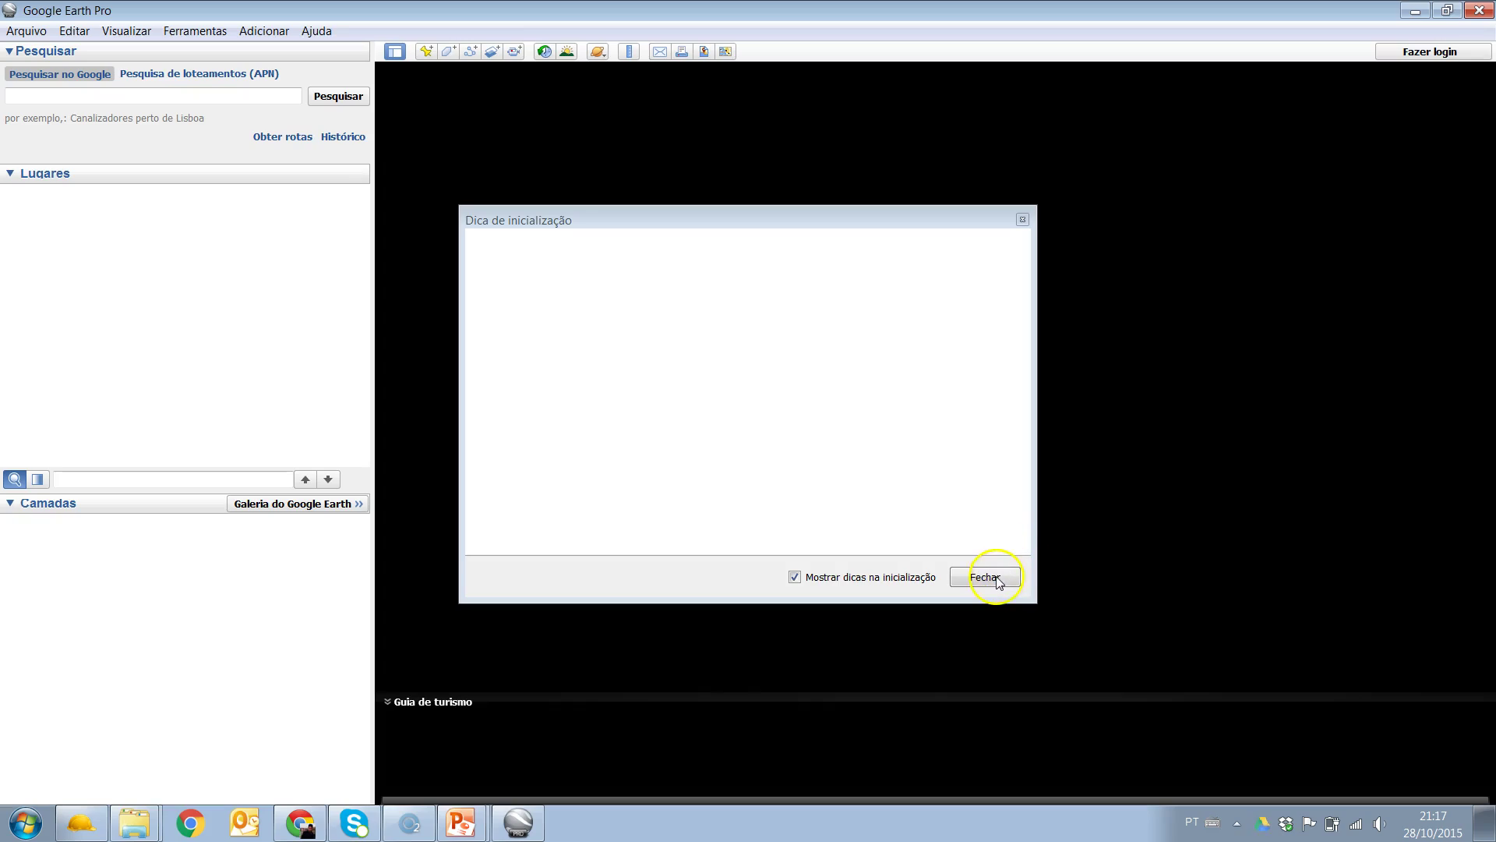
Dismiss the Google Earth startup tip and safari pop-up, and examine the site around points 855A and 855B.
{"action": "left_click", "coordinate": [1003, 580]}
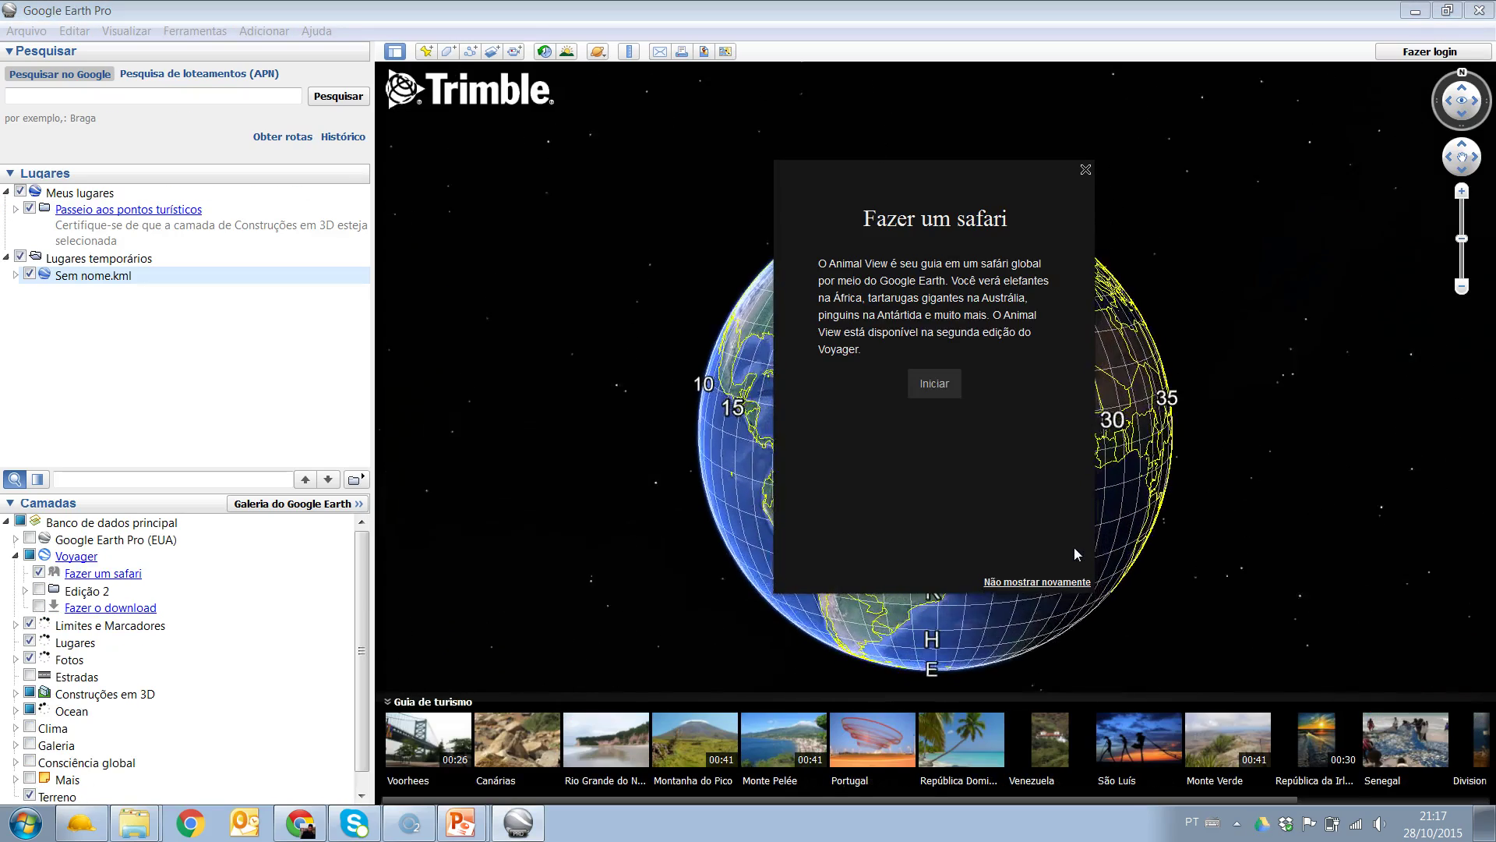
{"action": "left_click", "coordinate": [1085, 170]}
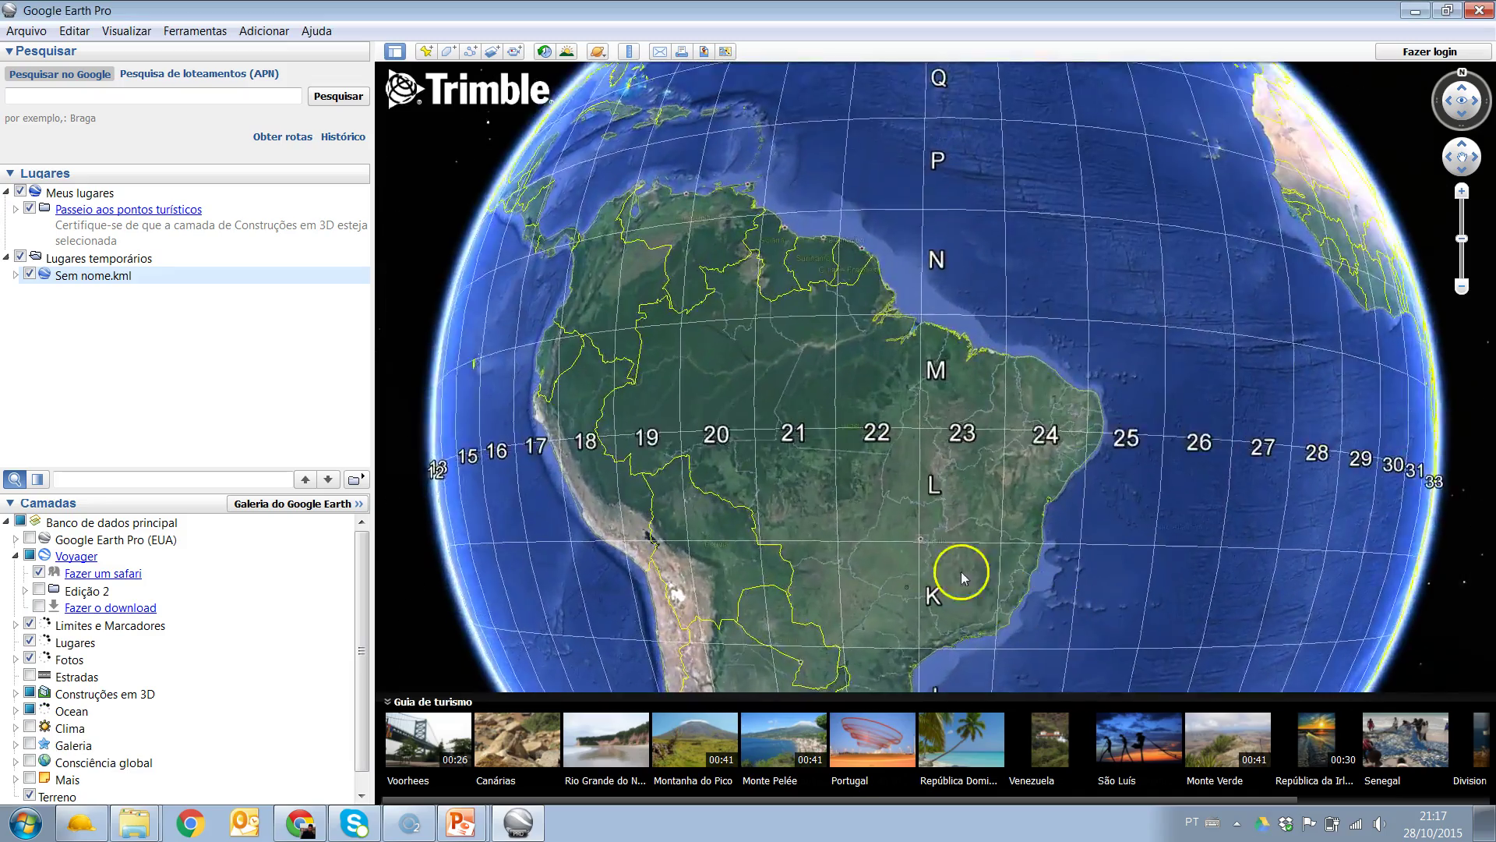
{"action": "scroll", "coordinate": [851, 555], "scroll_direction": "down", "scroll_amount": 2}
{"action": "scroll", "coordinate": [886, 577], "scroll_direction": "up", "scroll_amount": 10}
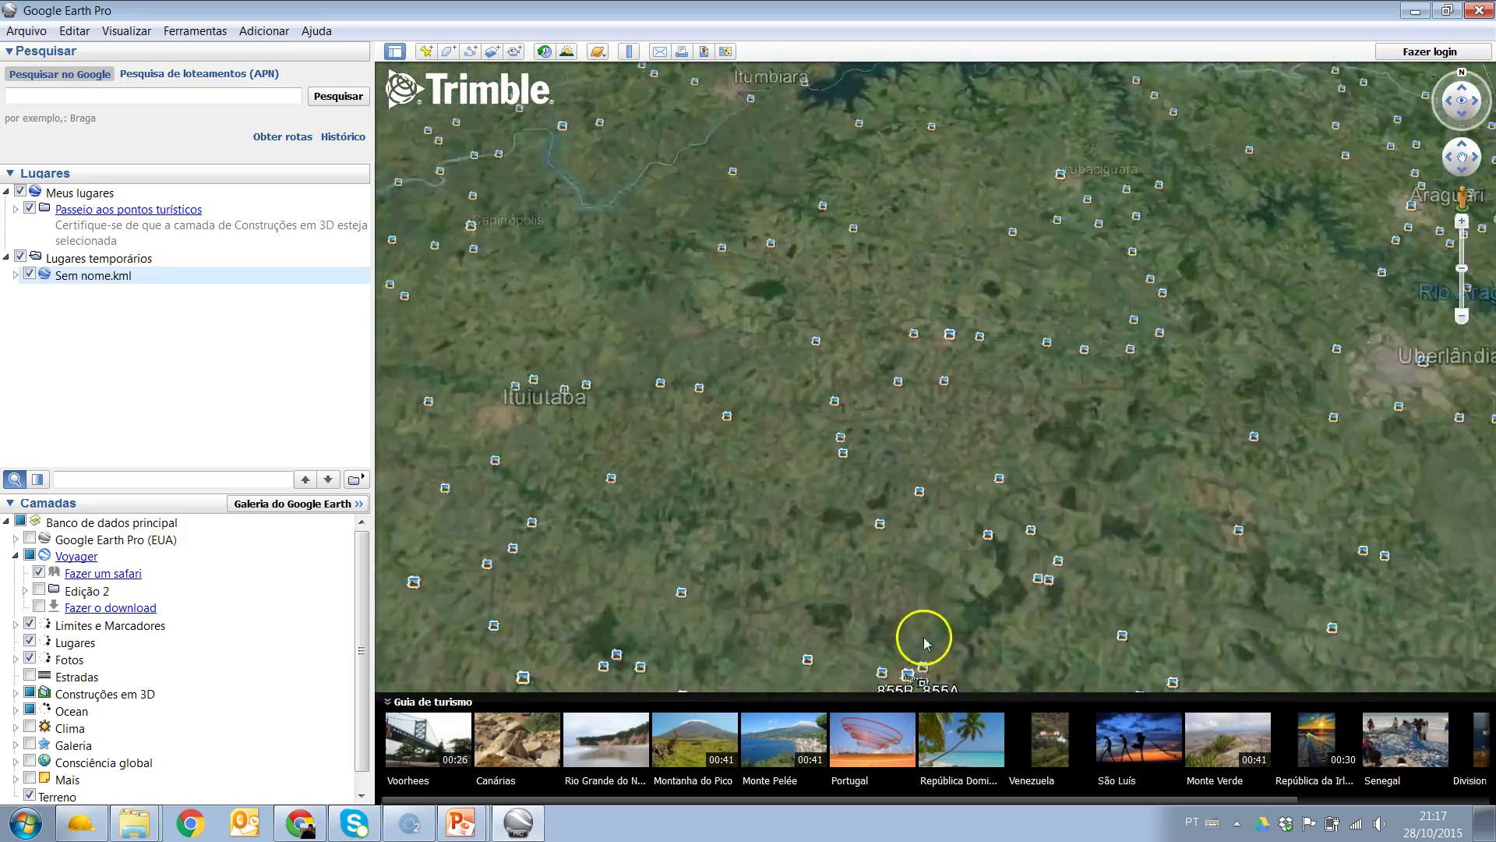
{"action": "scroll", "coordinate": [952, 518], "scroll_direction": "up", "scroll_amount": 5}
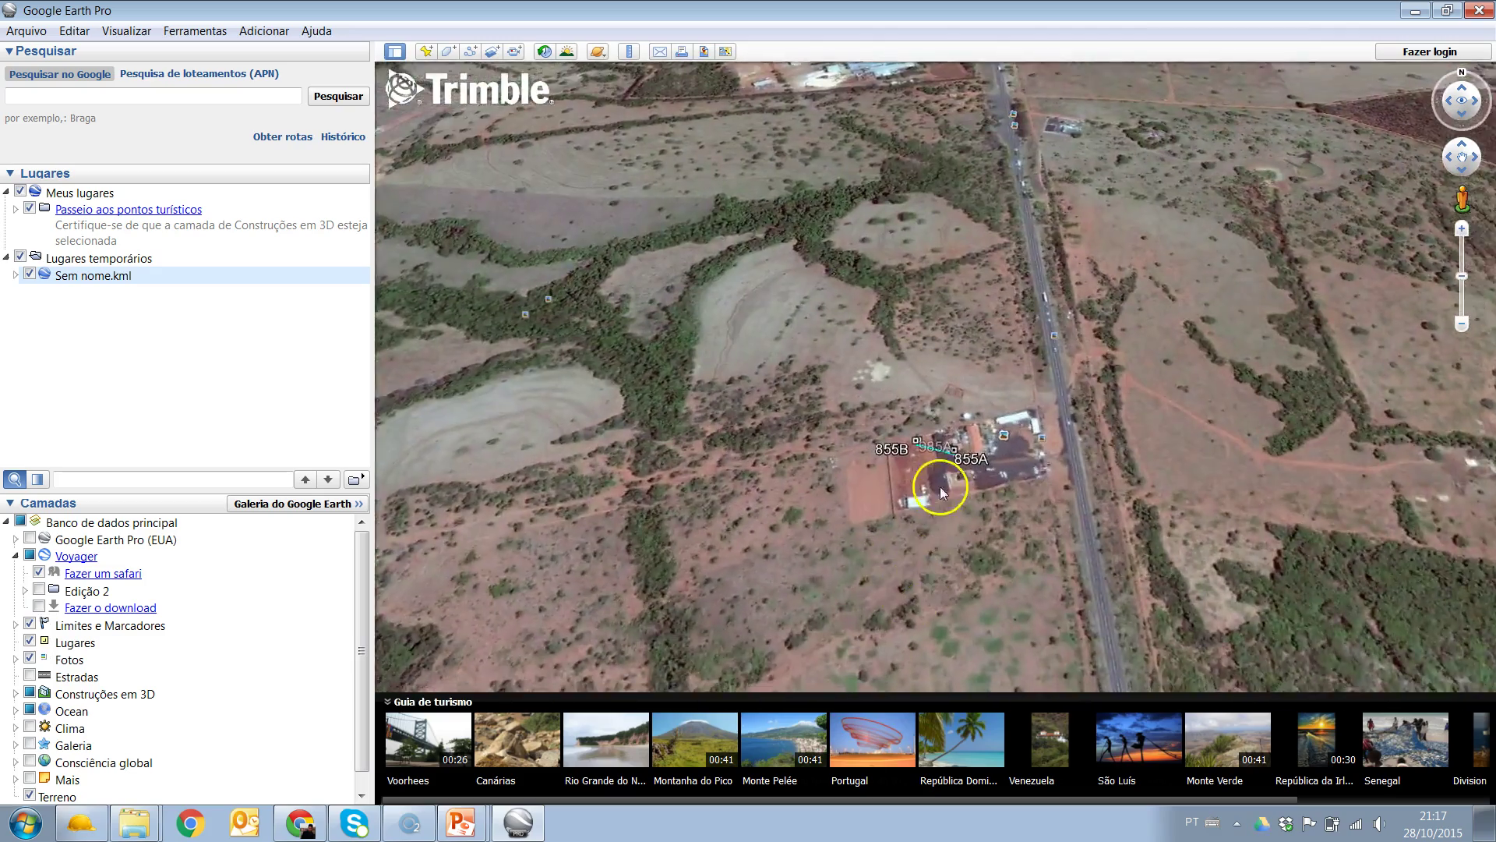
Examine the site around points 985B and 855A up close on the satellite image.
{"action": "scroll", "coordinate": [980, 455], "scroll_direction": "up", "scroll_amount": 5}
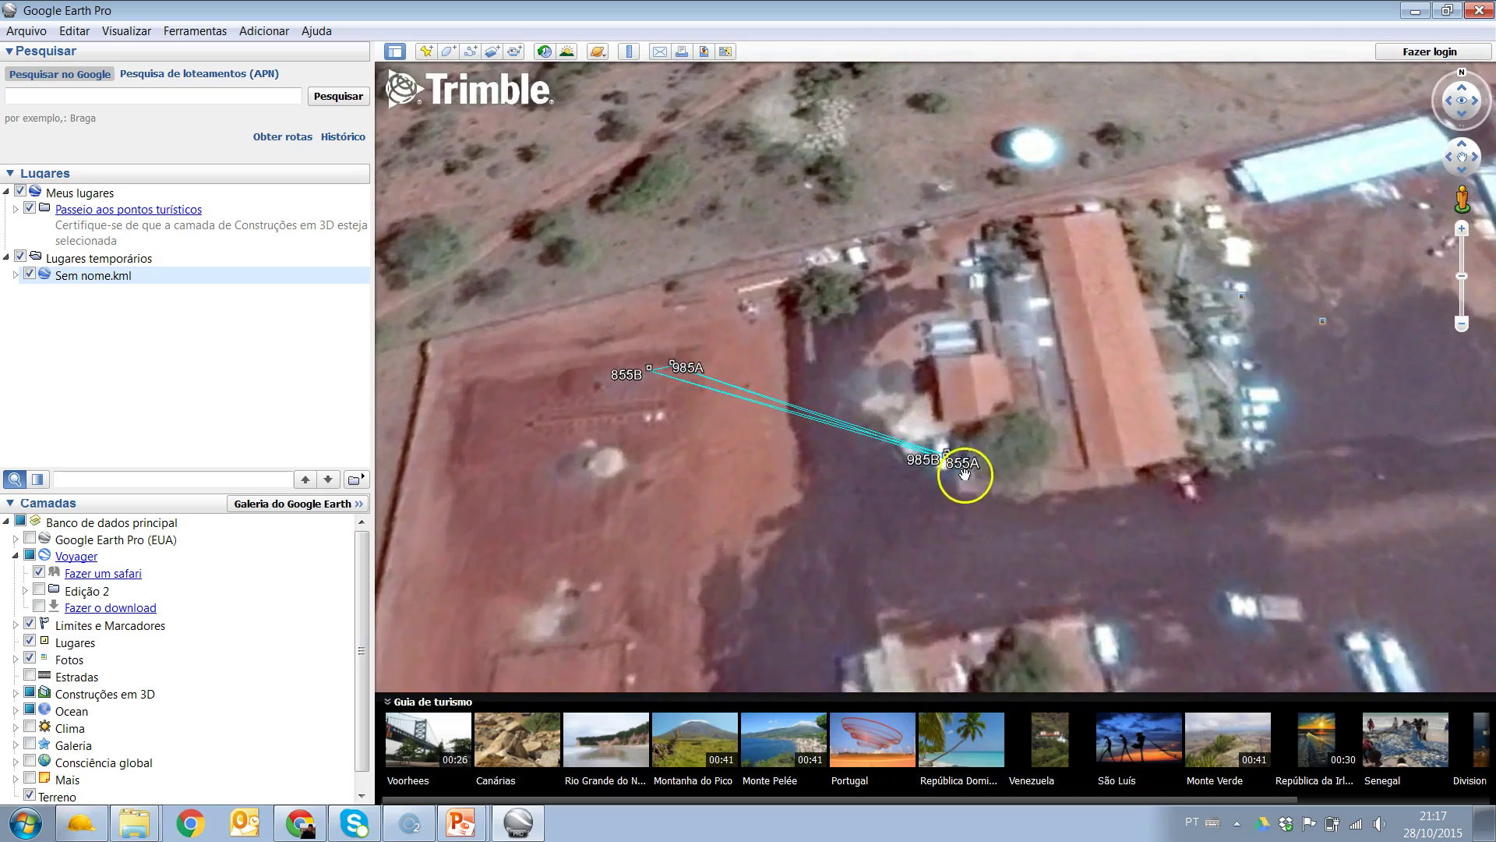
{"action": "scroll", "coordinate": [964, 472], "scroll_direction": "up", "scroll_amount": 3}
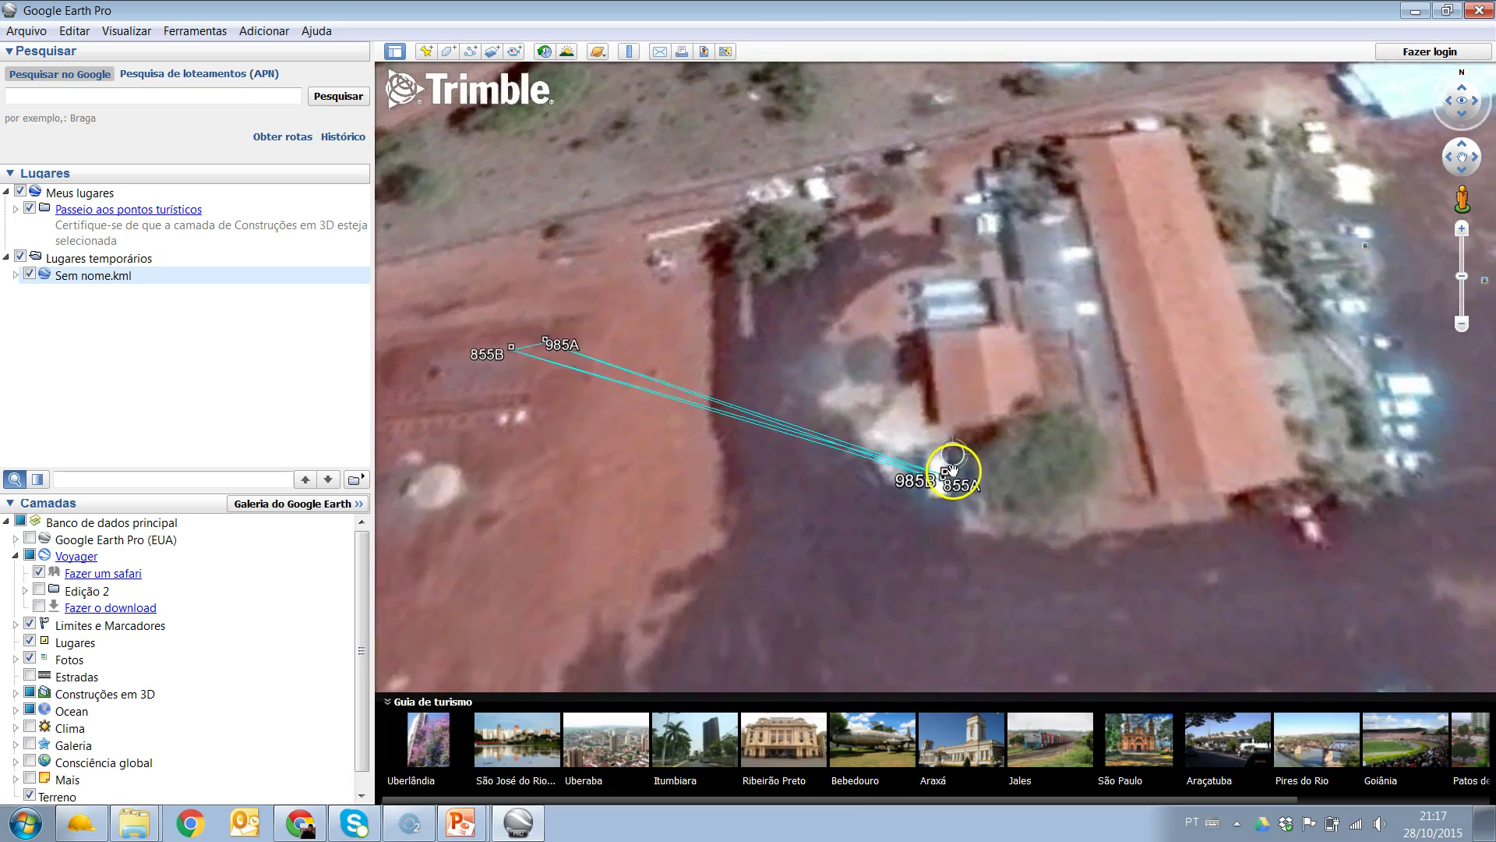
{"action": "scroll", "coordinate": [952, 470], "scroll_direction": "up", "scroll_amount": 2}
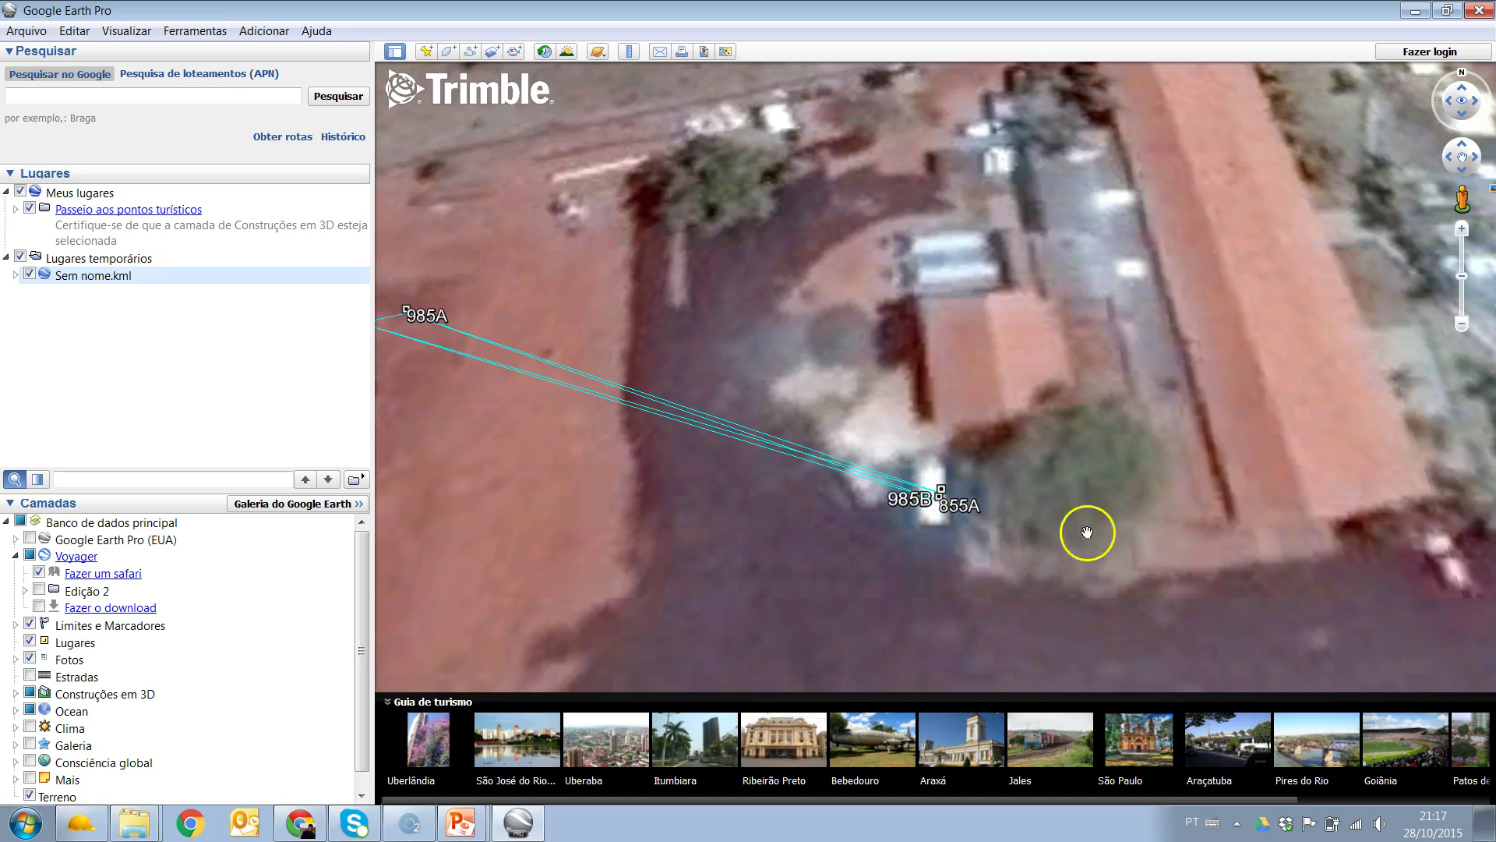
{"action": "scroll", "coordinate": [1103, 459], "scroll_direction": "down", "scroll_amount": 2}
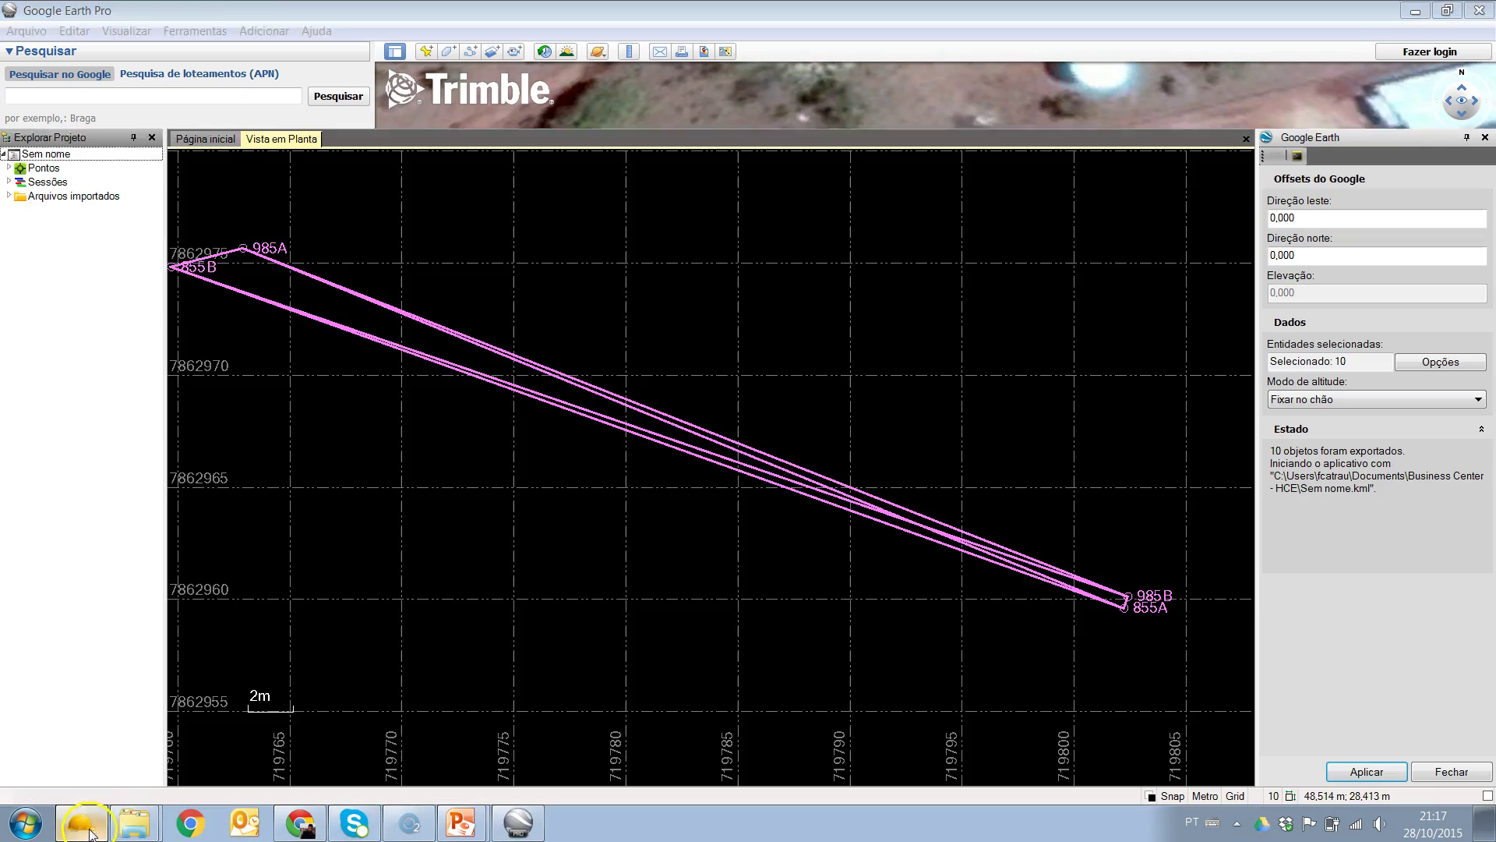
Return to Business Center, clear the selection of points and baselines, and close the Google Earth export settings.
{"action": "left_click", "coordinate": [81, 822]}
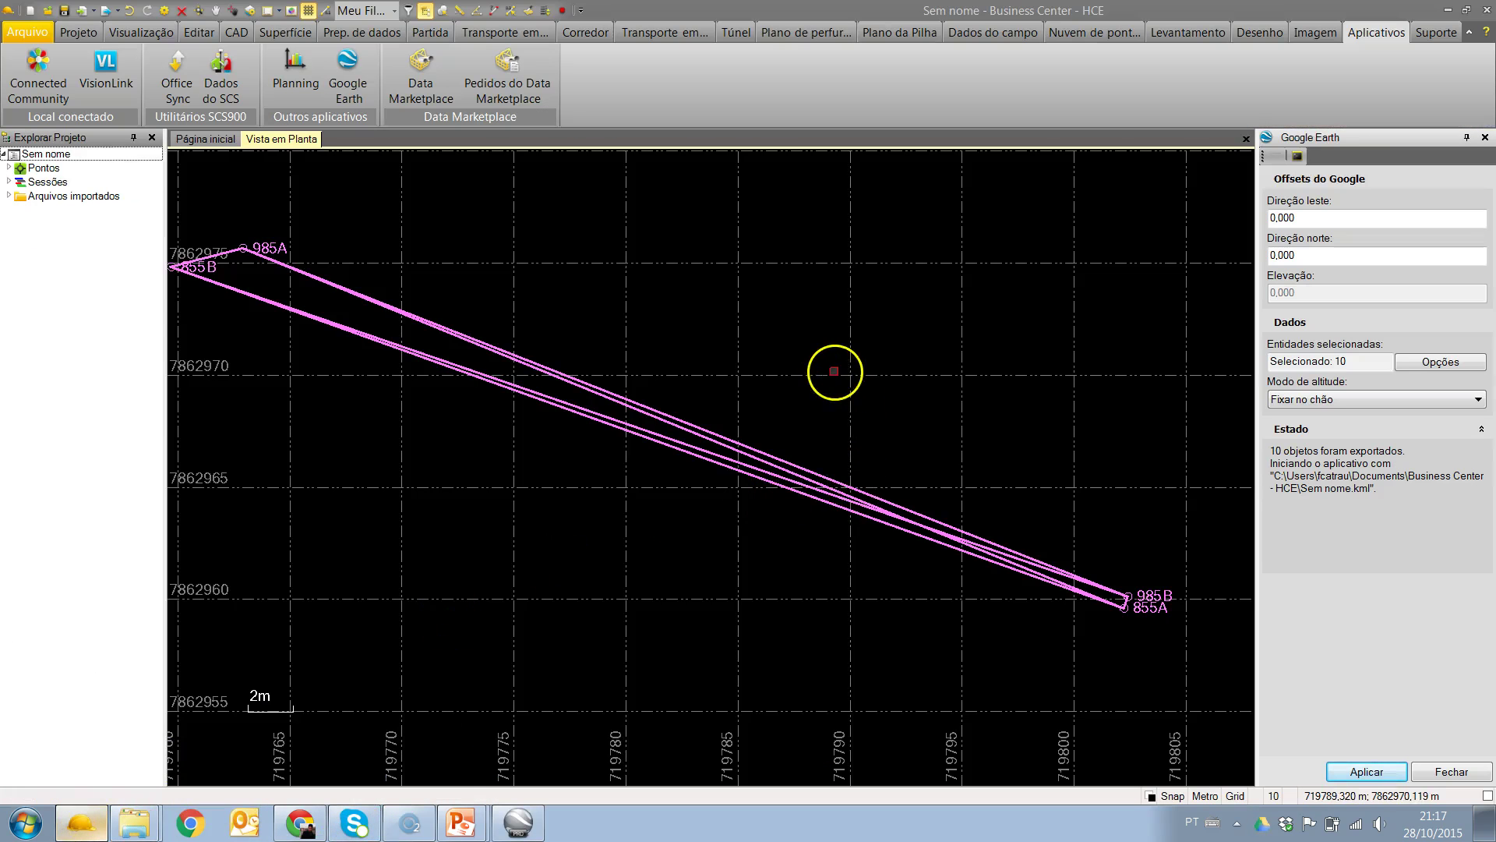
{"action": "left_click", "coordinate": [832, 382]}
{"action": "scroll", "coordinate": [831, 387], "scroll_direction": "down", "scroll_amount": 1}
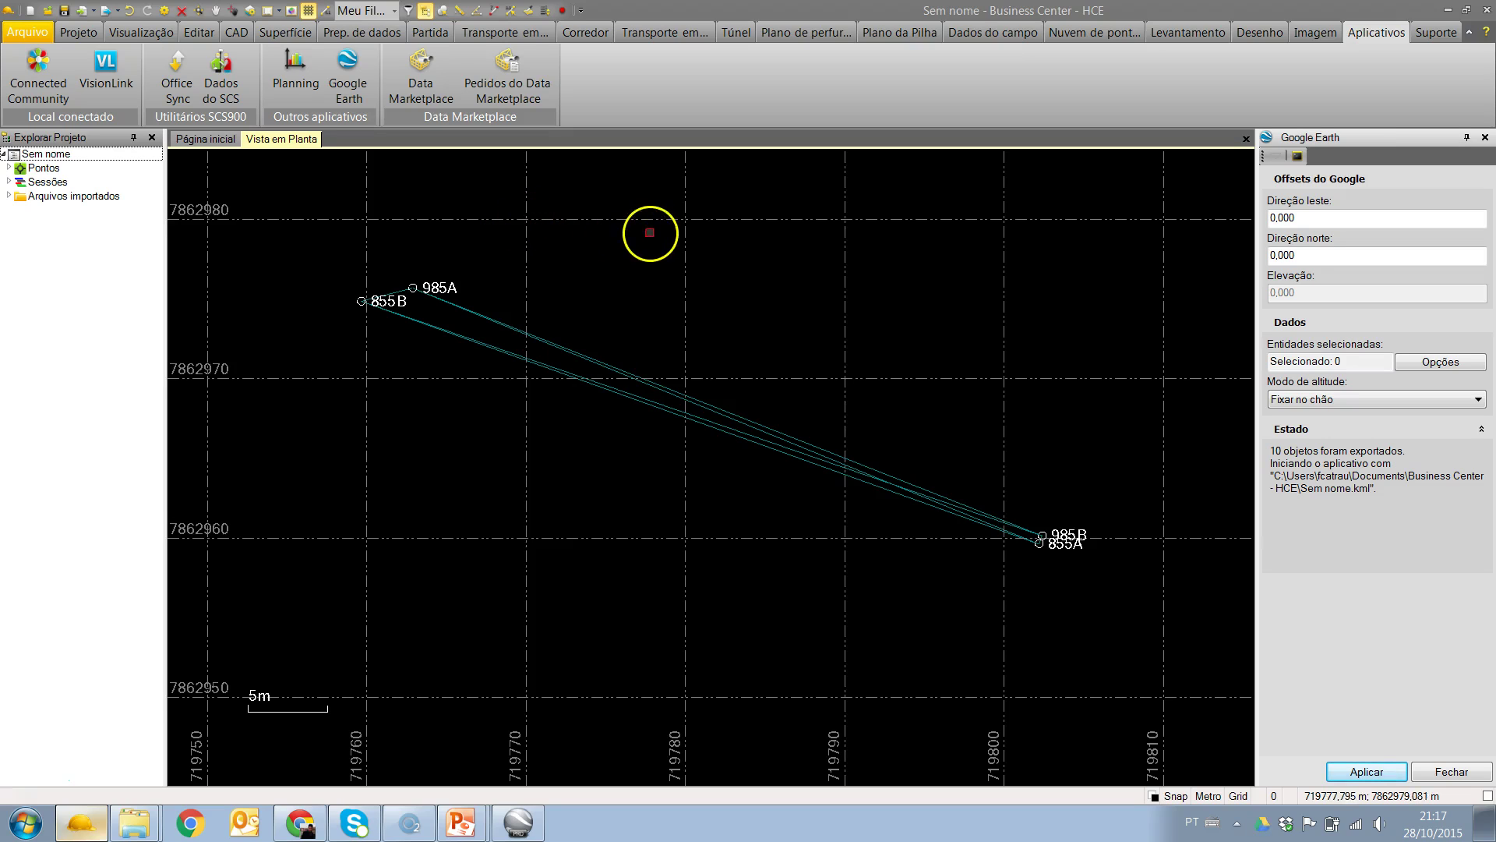
{"action": "left_click", "coordinate": [1467, 775]}
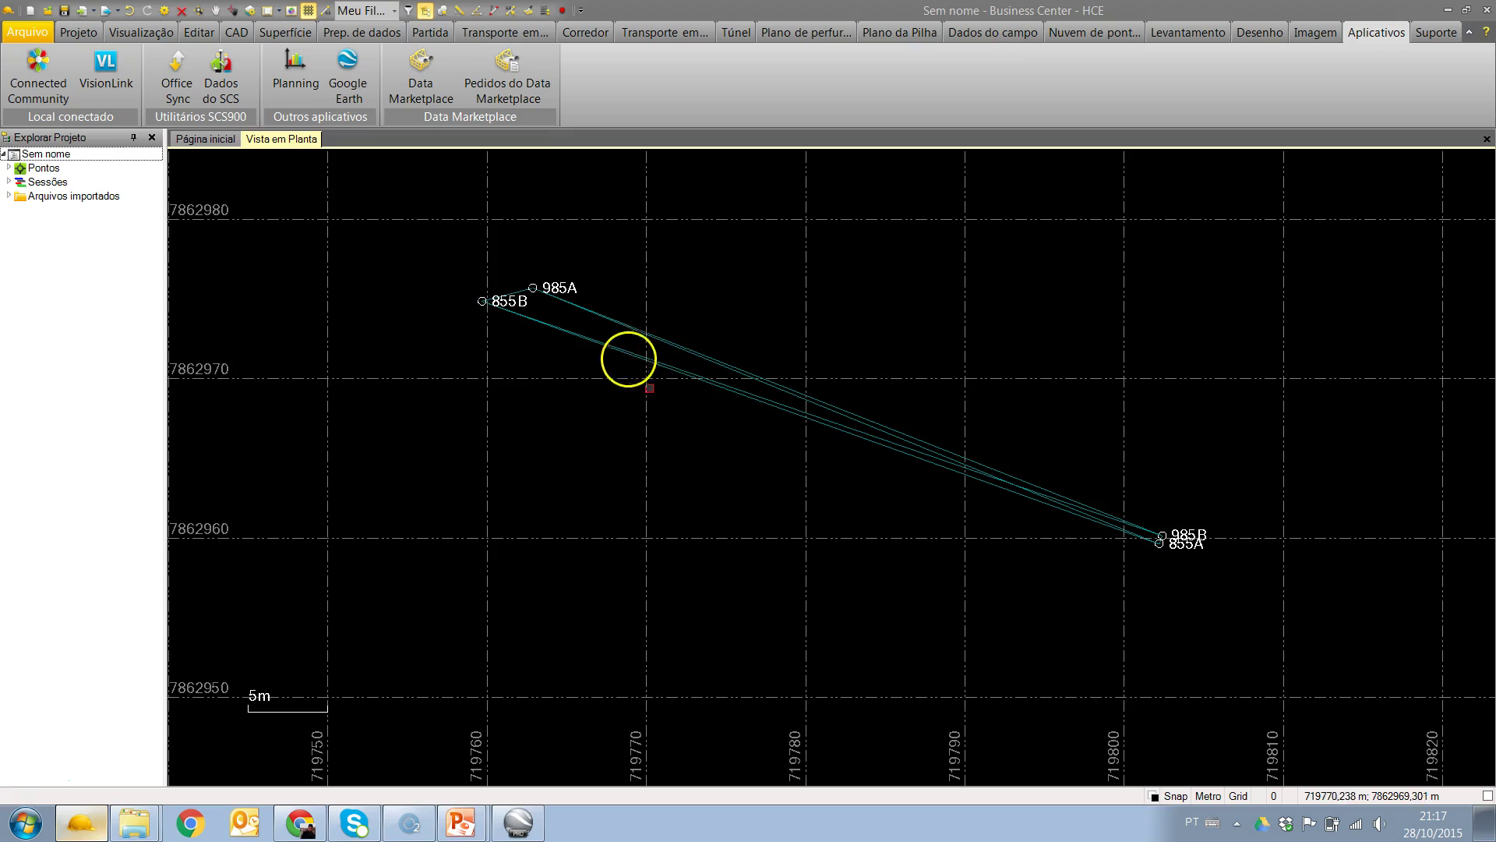
Try to download the IGS Final Orbits from the internet automatically, using the project's measurement time as the session.
{"action": "left_click", "coordinate": [1186, 34]}
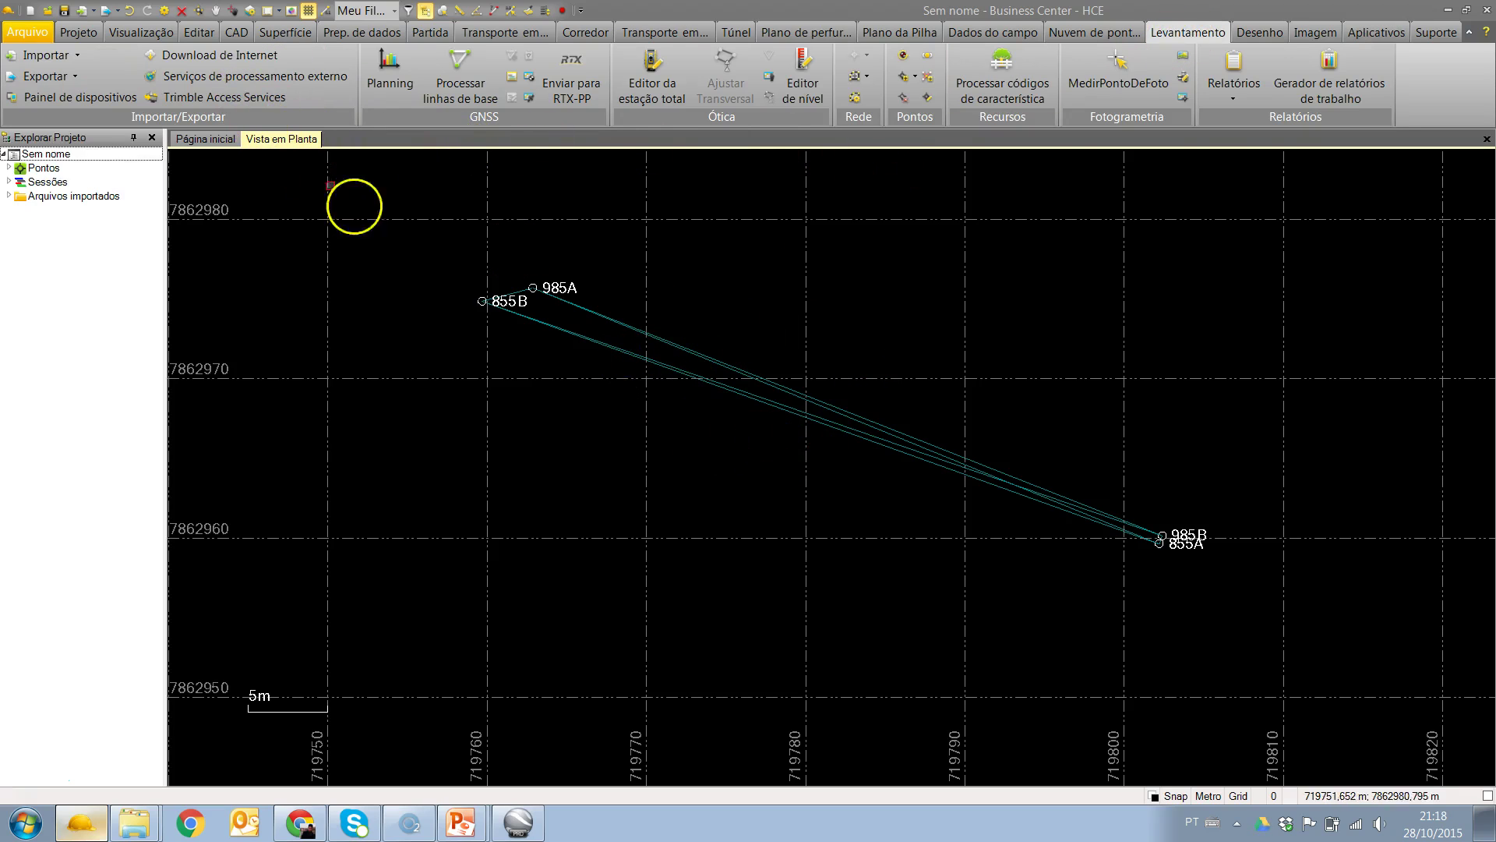
{"action": "left_click", "coordinate": [180, 60]}
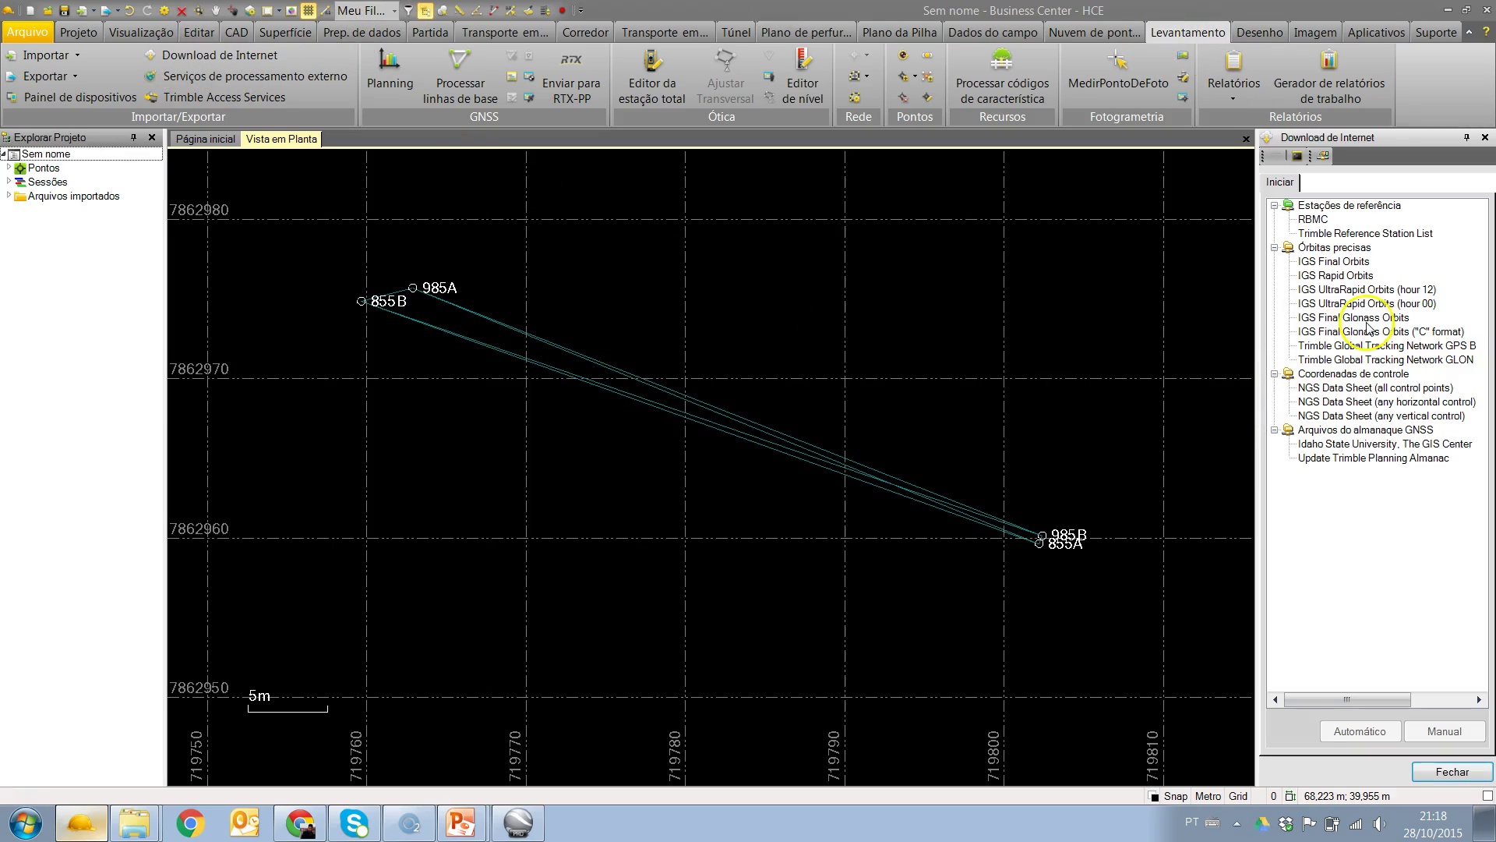
{"action": "left_click", "coordinate": [1349, 262]}
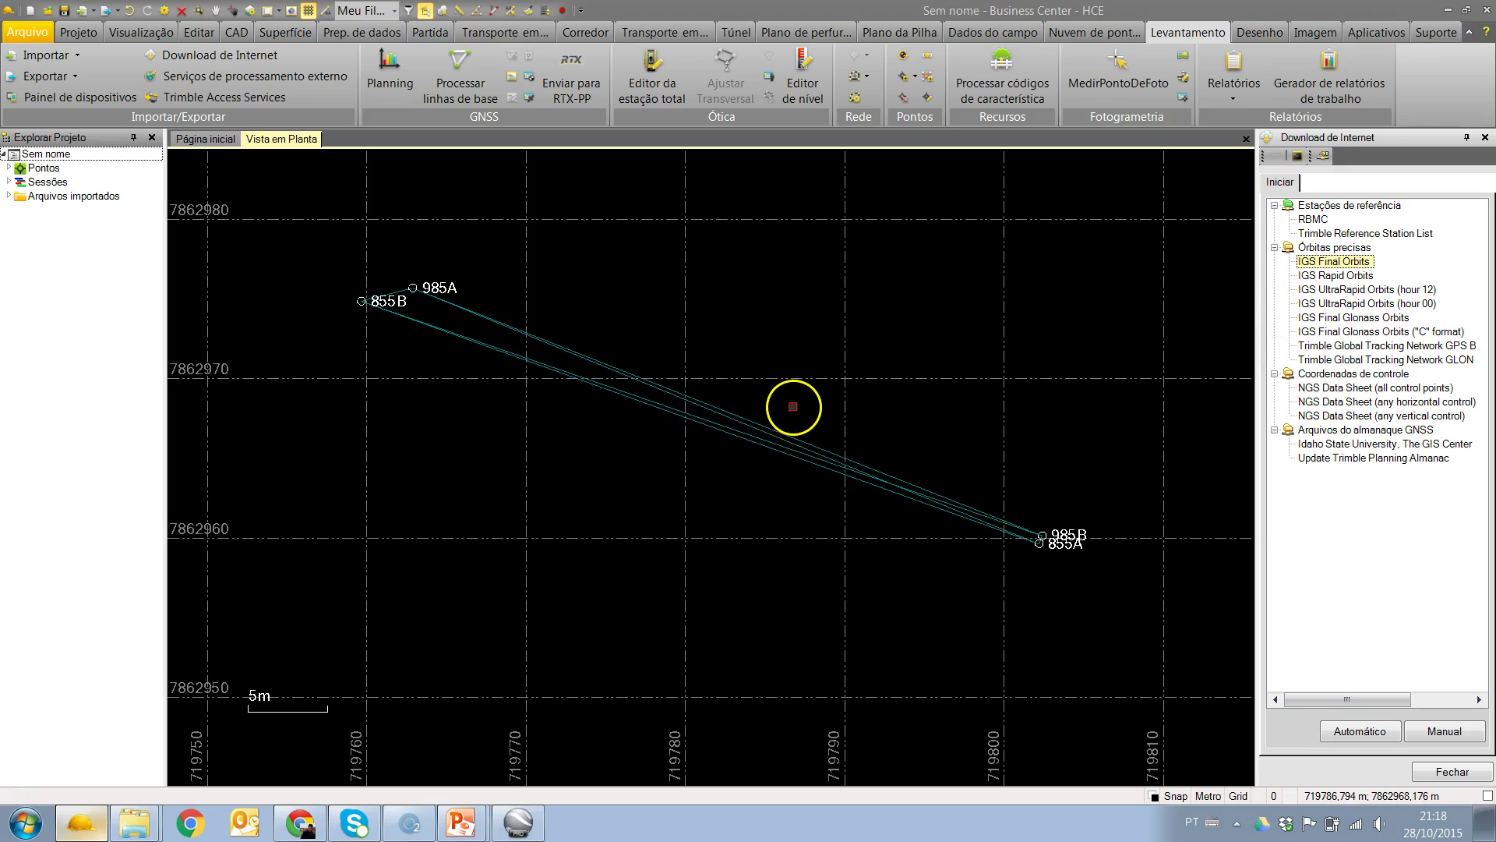
{"action": "left_click", "coordinate": [1357, 738]}
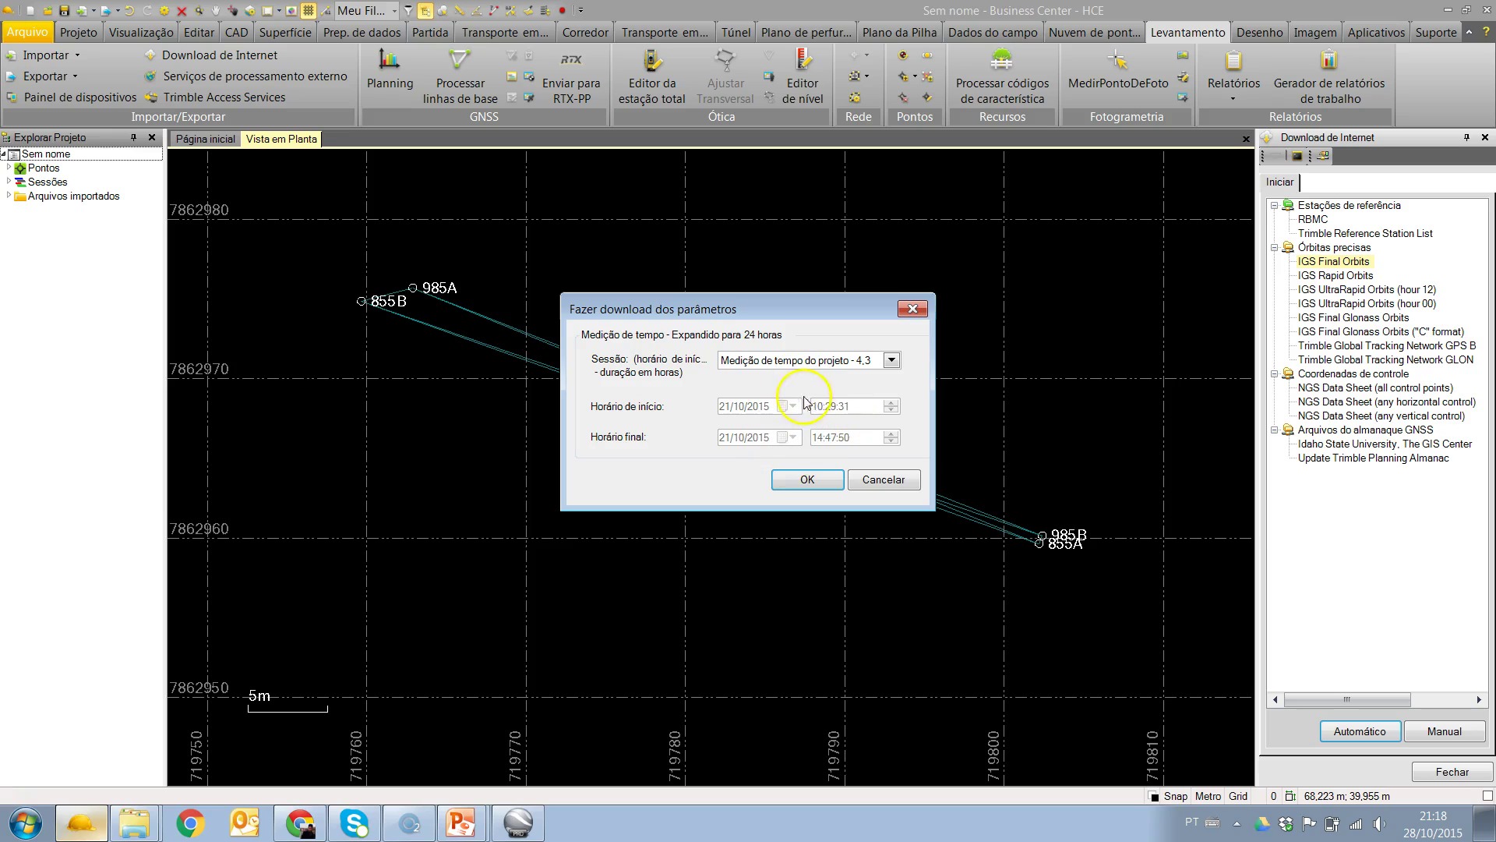
{"action": "left_click", "coordinate": [807, 479]}
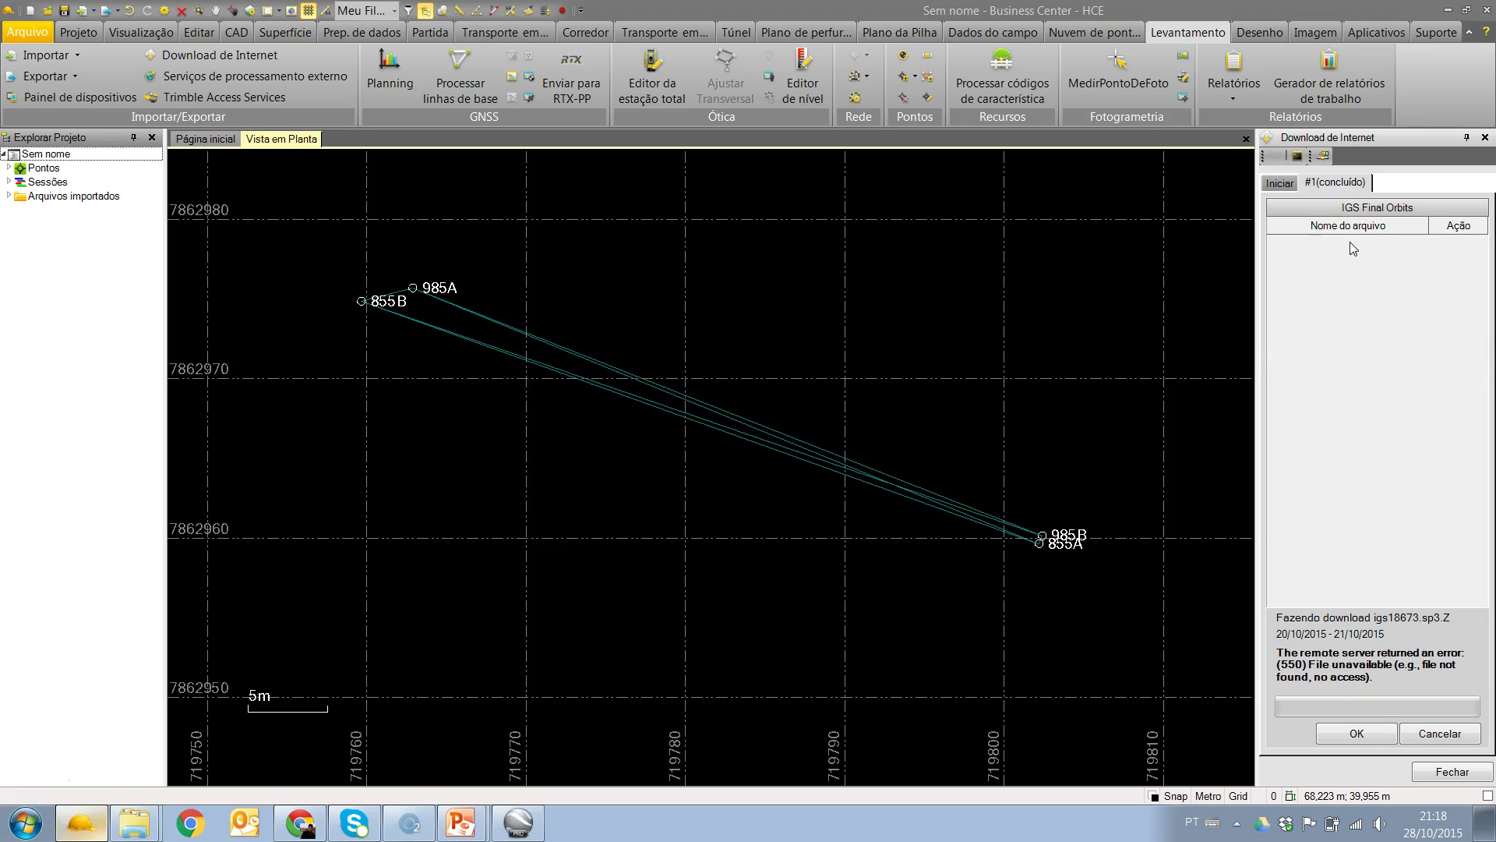
{"action": "left_click", "coordinate": [1367, 316]}
Download the IGS Rapid Orbits automatically for the project's measurement time and import the igr18673.sp3 file.
{"action": "left_click", "coordinate": [1282, 183]}
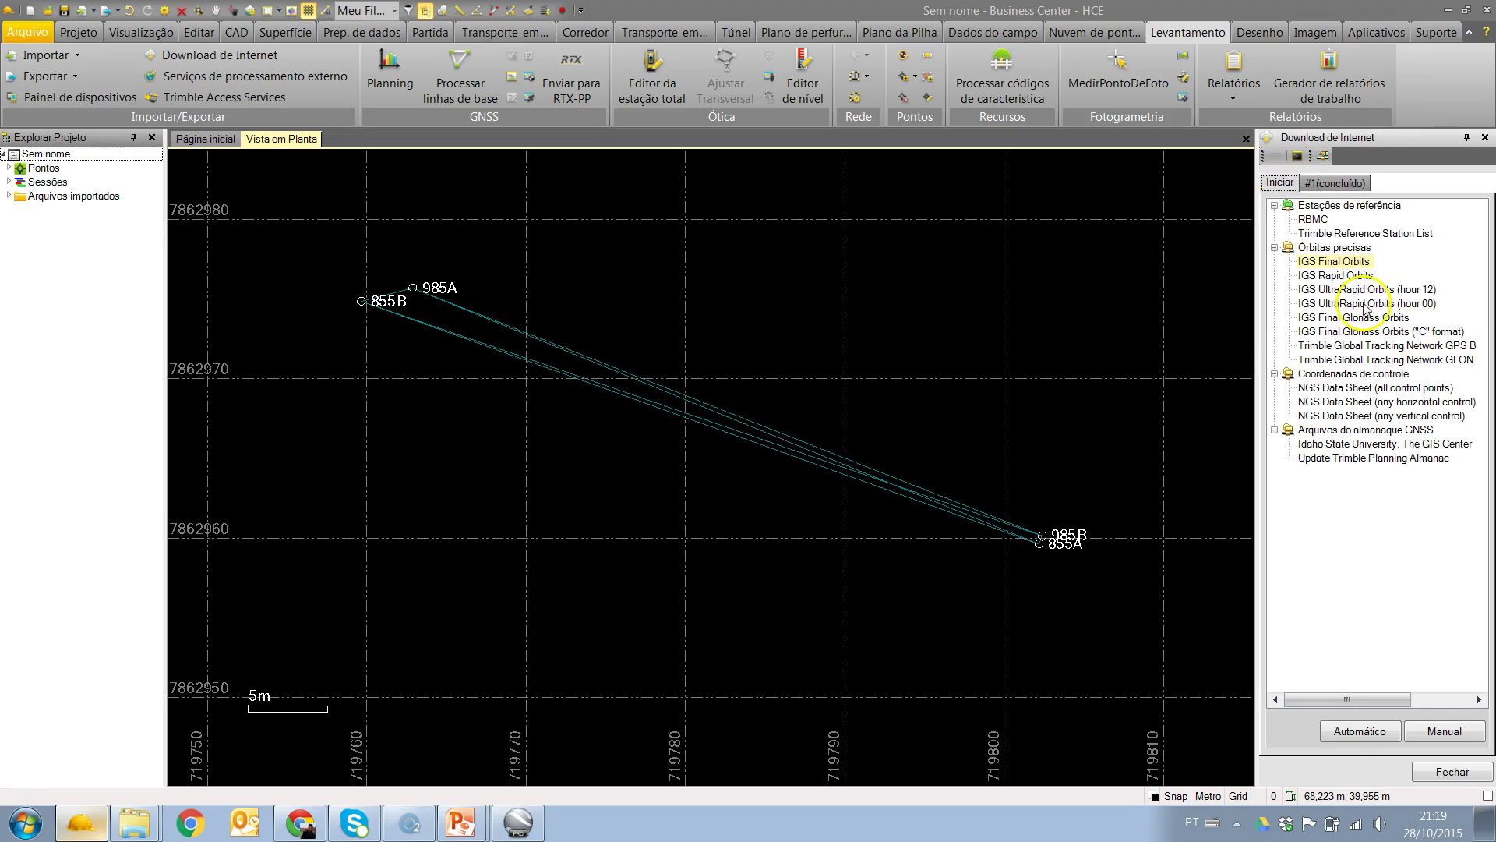
{"action": "left_click", "coordinate": [1334, 263]}
{"action": "left_click", "coordinate": [1342, 277]}
{"action": "left_click", "coordinate": [1362, 734]}
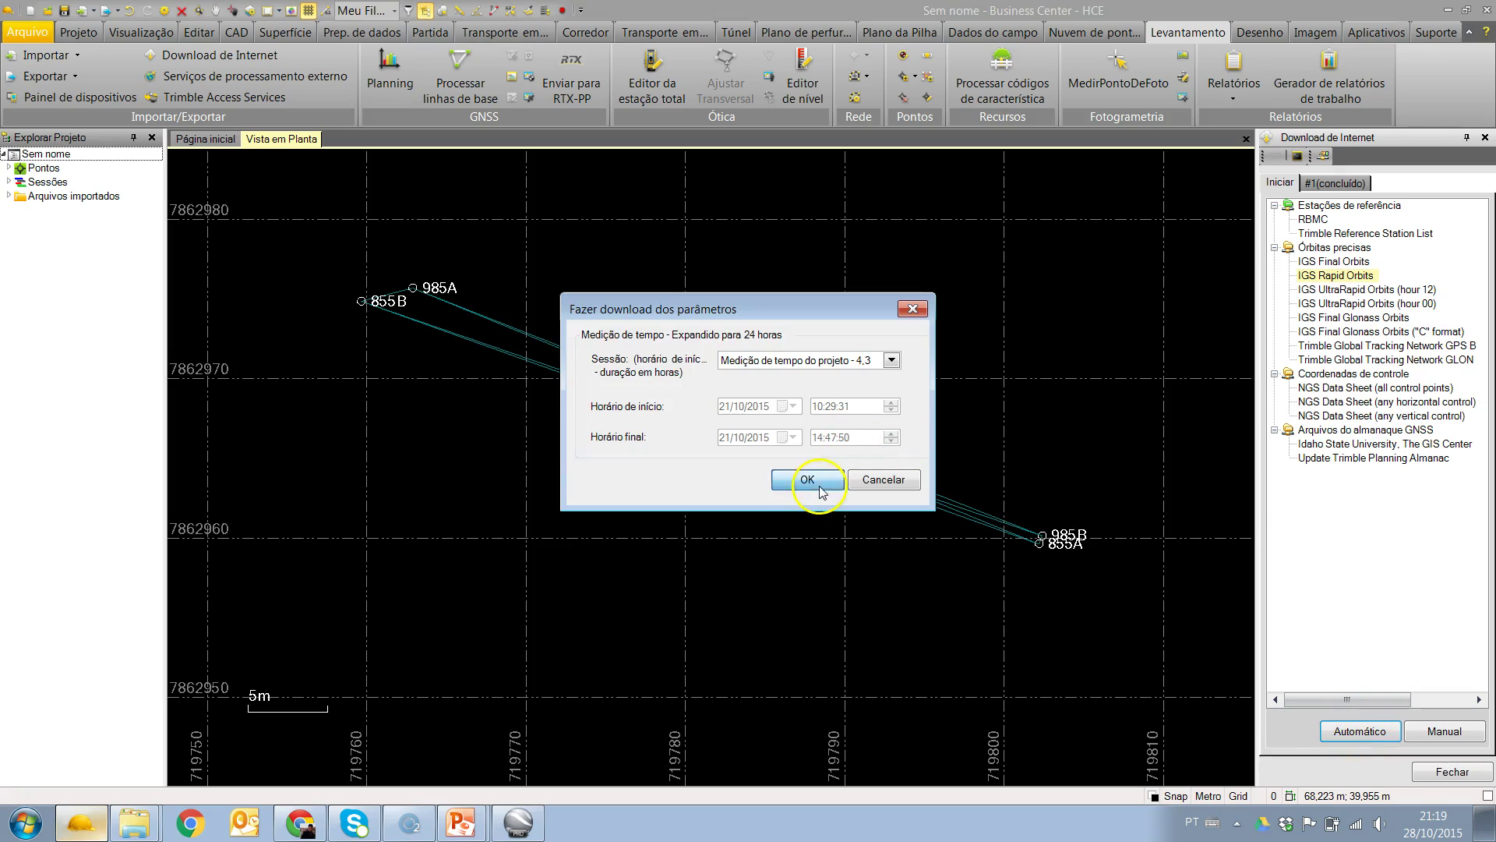
{"action": "left_click", "coordinate": [820, 490]}
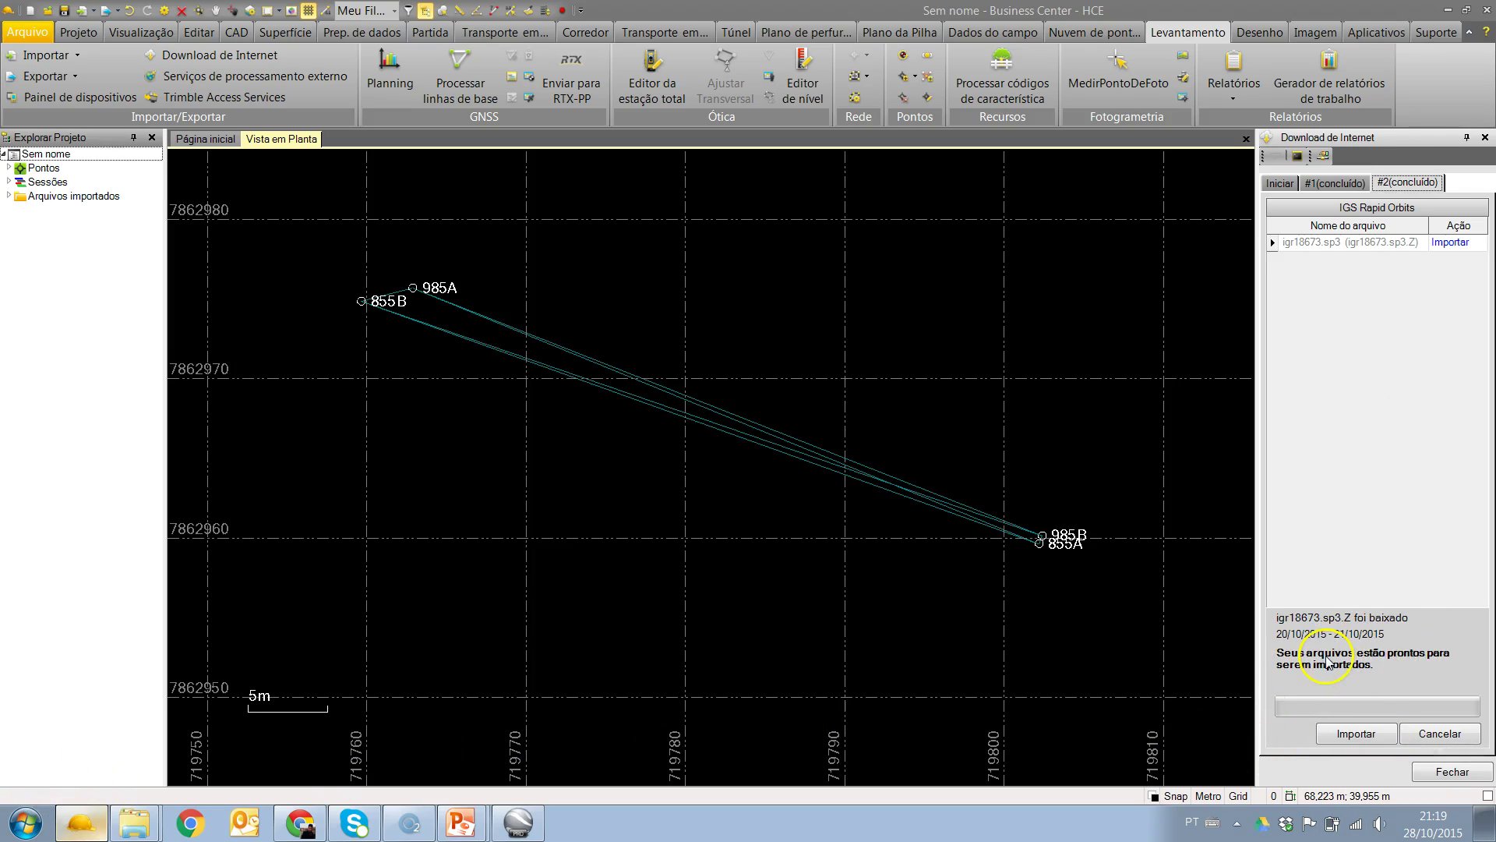
{"action": "left_click", "coordinate": [1358, 732]}
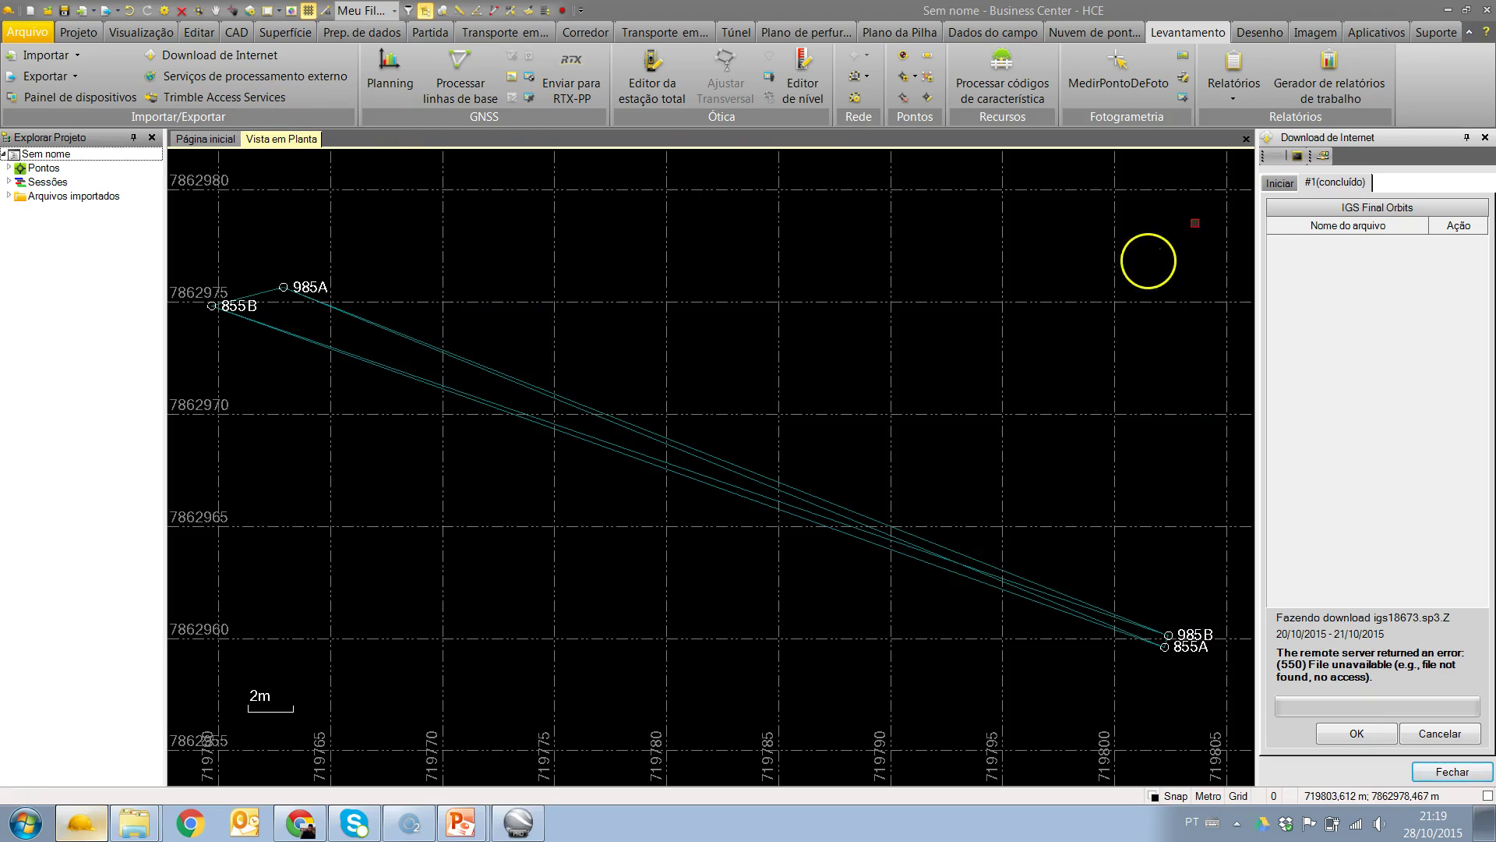
Open the manual download page for IGS Rapid Orbits, examine which orbit products are available per GPS week, and return to Business Center.
{"action": "left_click", "coordinate": [1280, 183]}
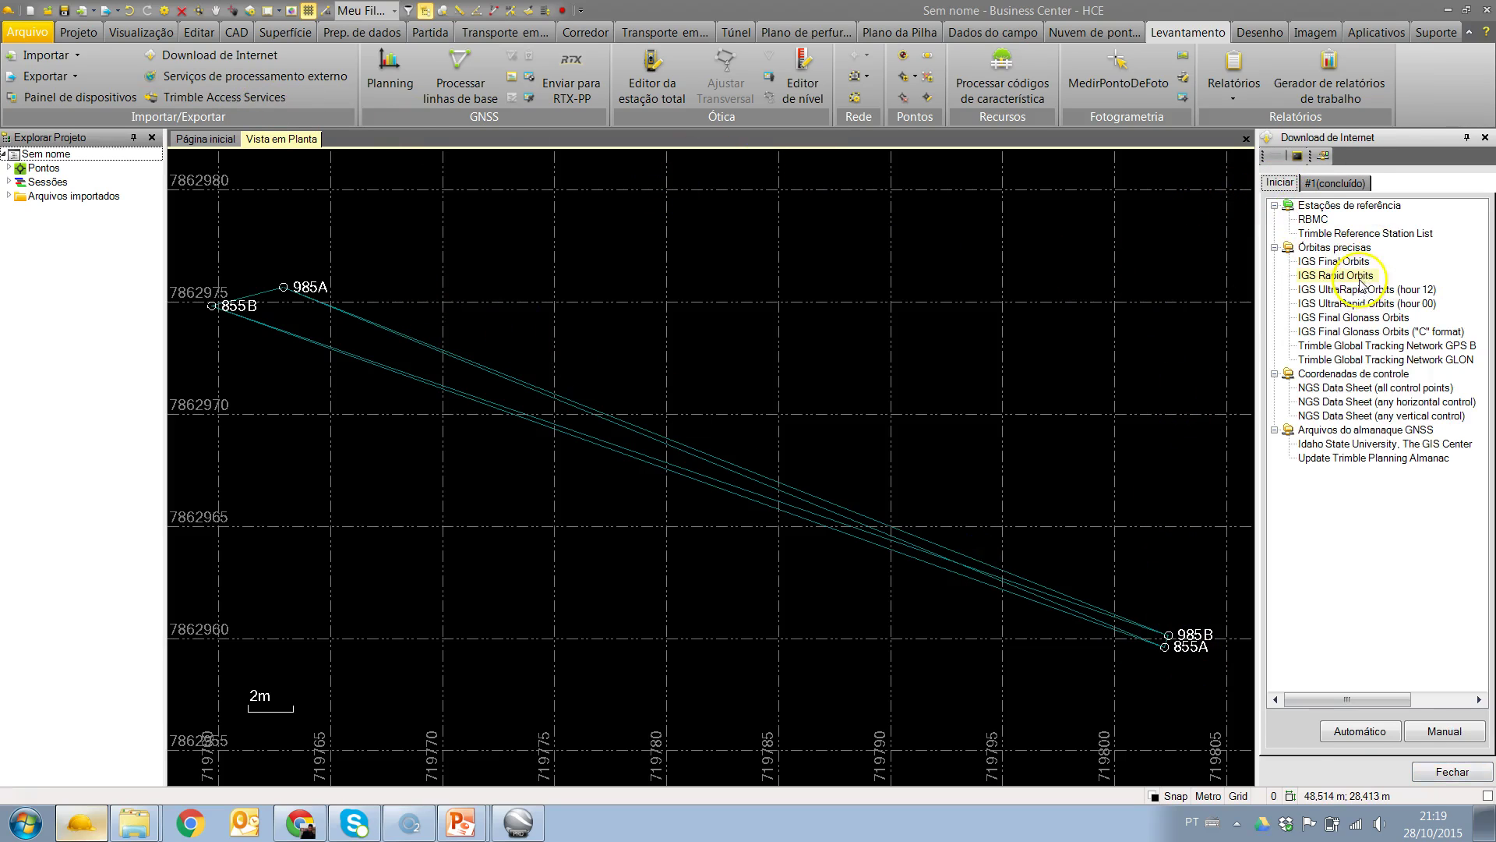
{"action": "left_click", "coordinate": [1443, 731]}
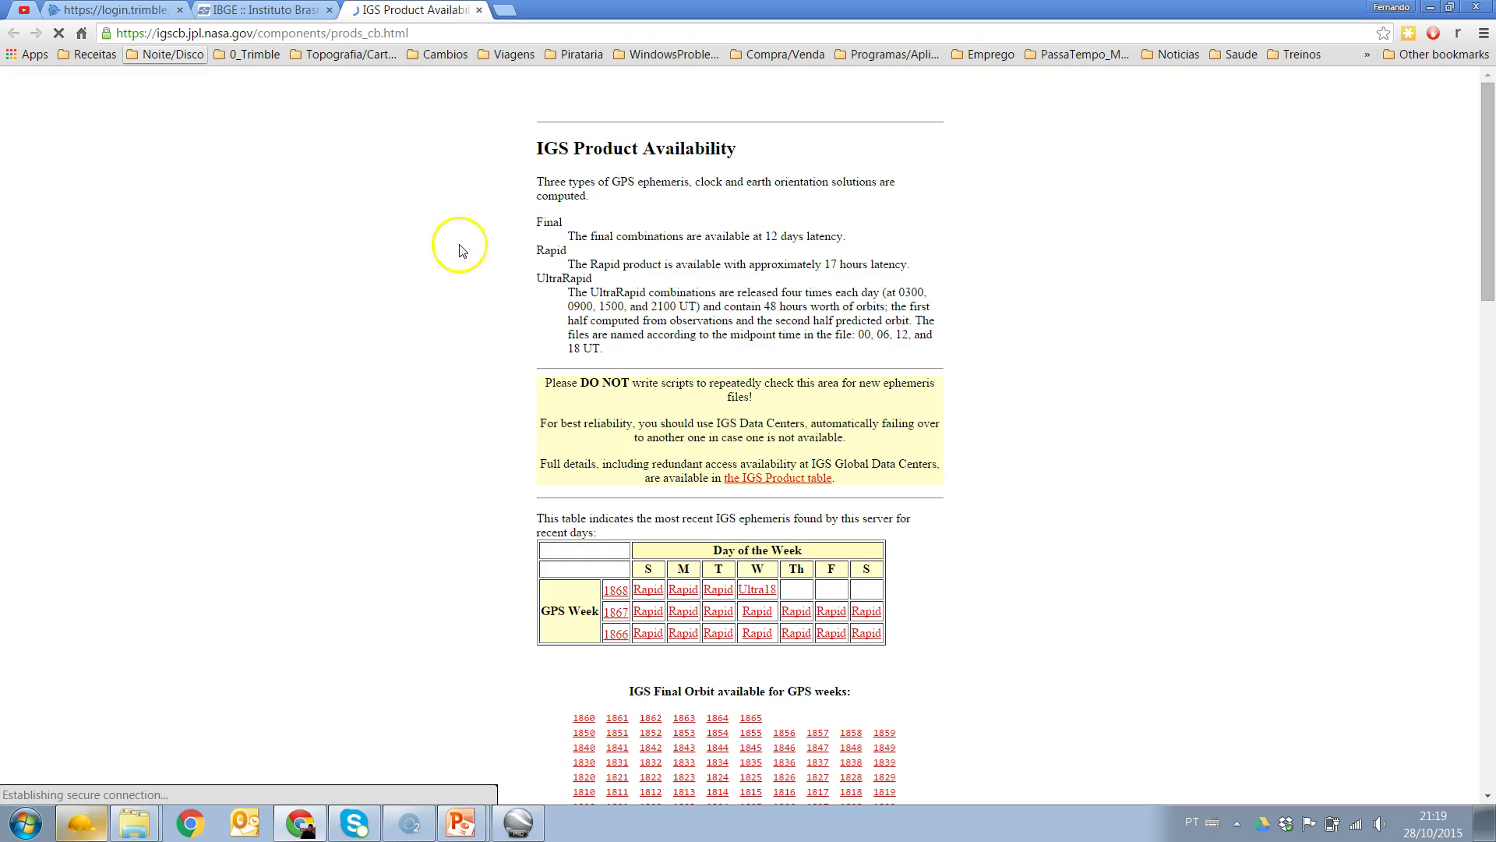
{"action": "scroll", "coordinate": [1060, 424], "scroll_direction": "down", "scroll_amount": 2}
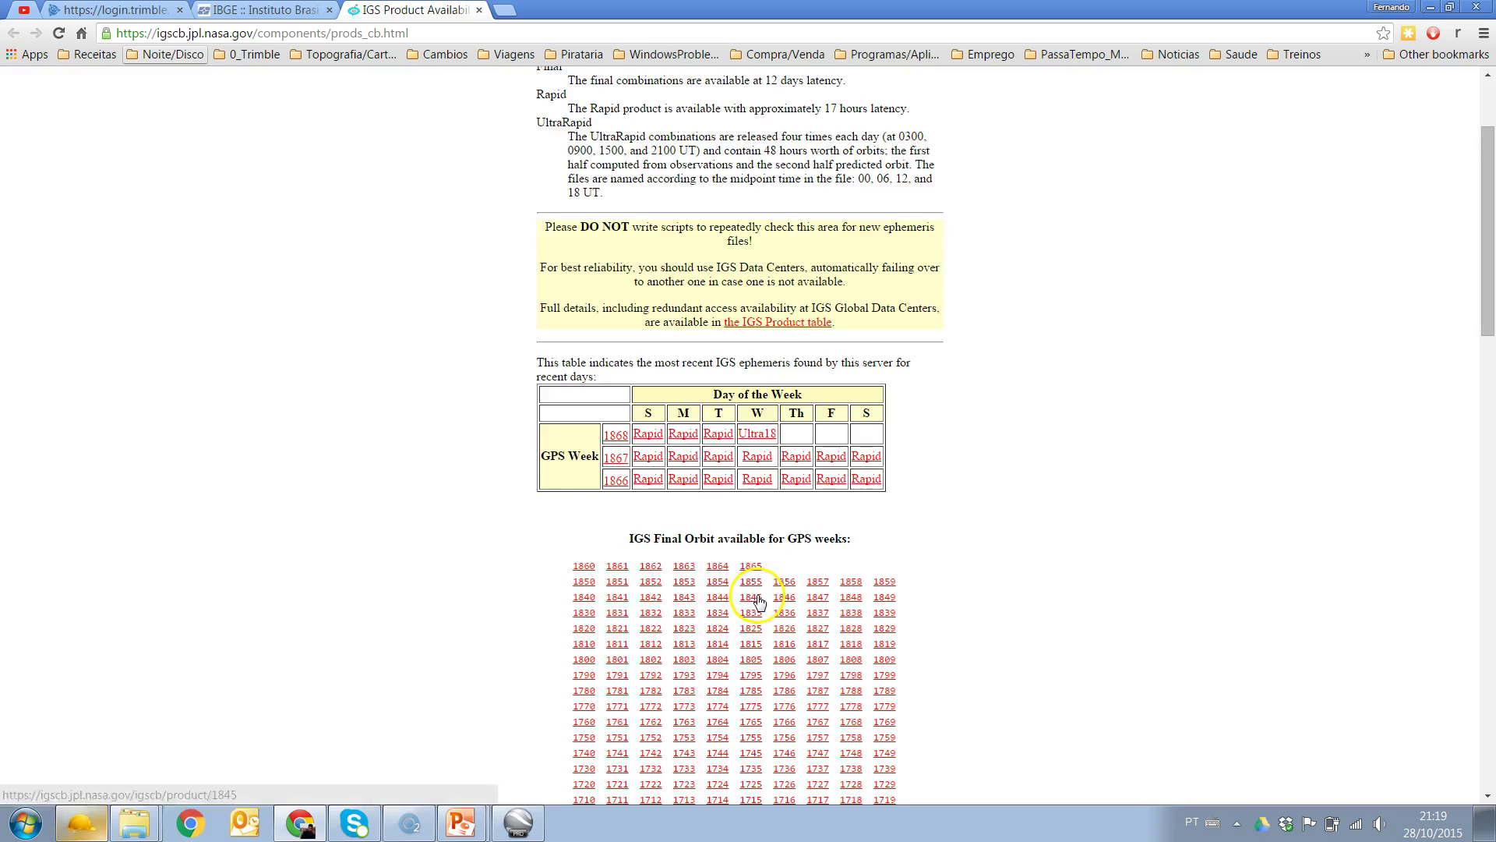
{"action": "scroll", "coordinate": [760, 598], "scroll_direction": "down", "scroll_amount": 5}
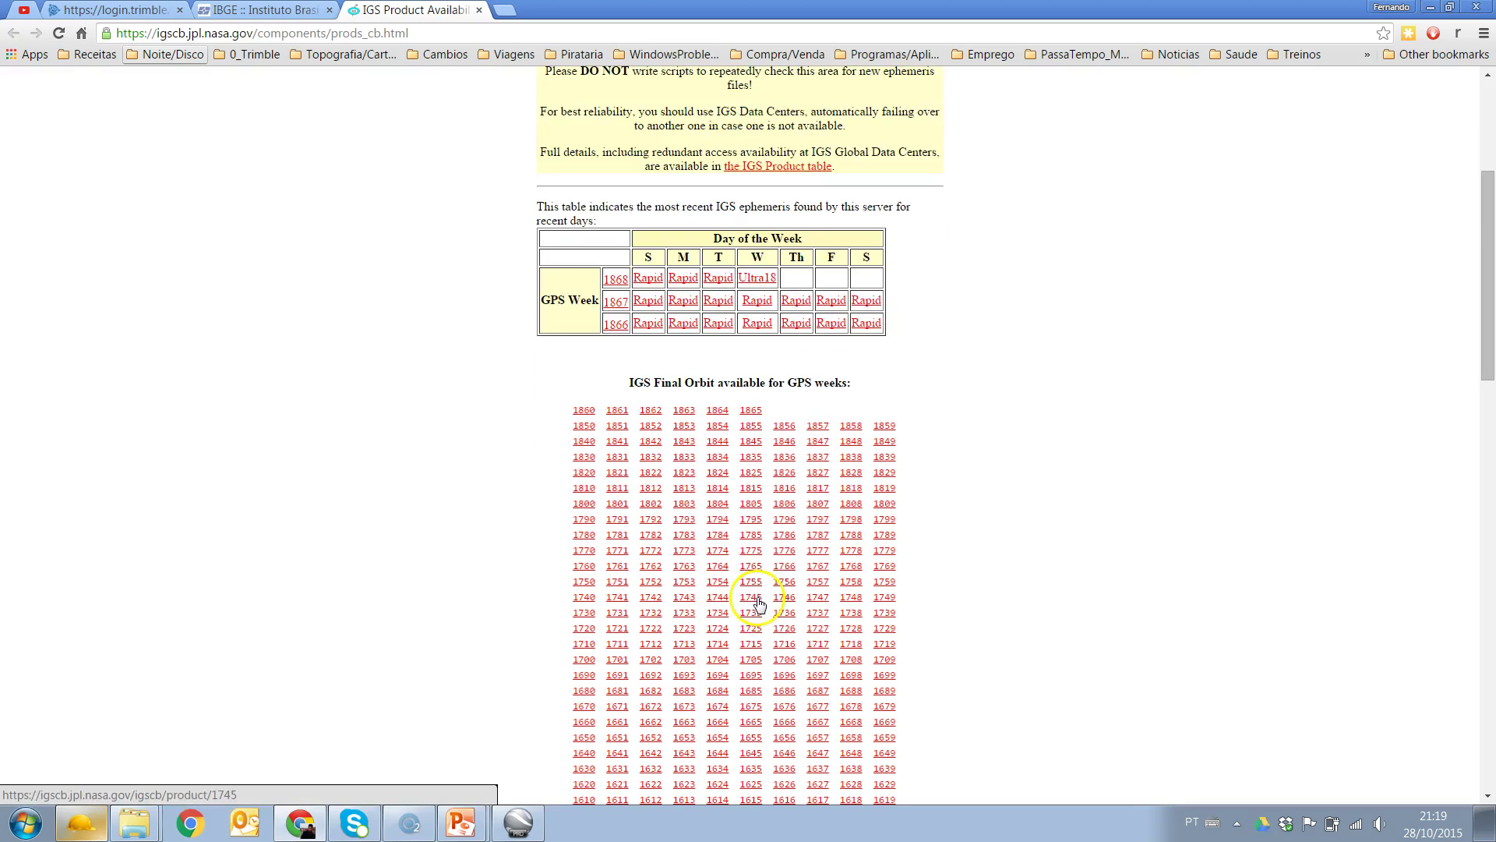
{"action": "left_click", "coordinate": [87, 825]}
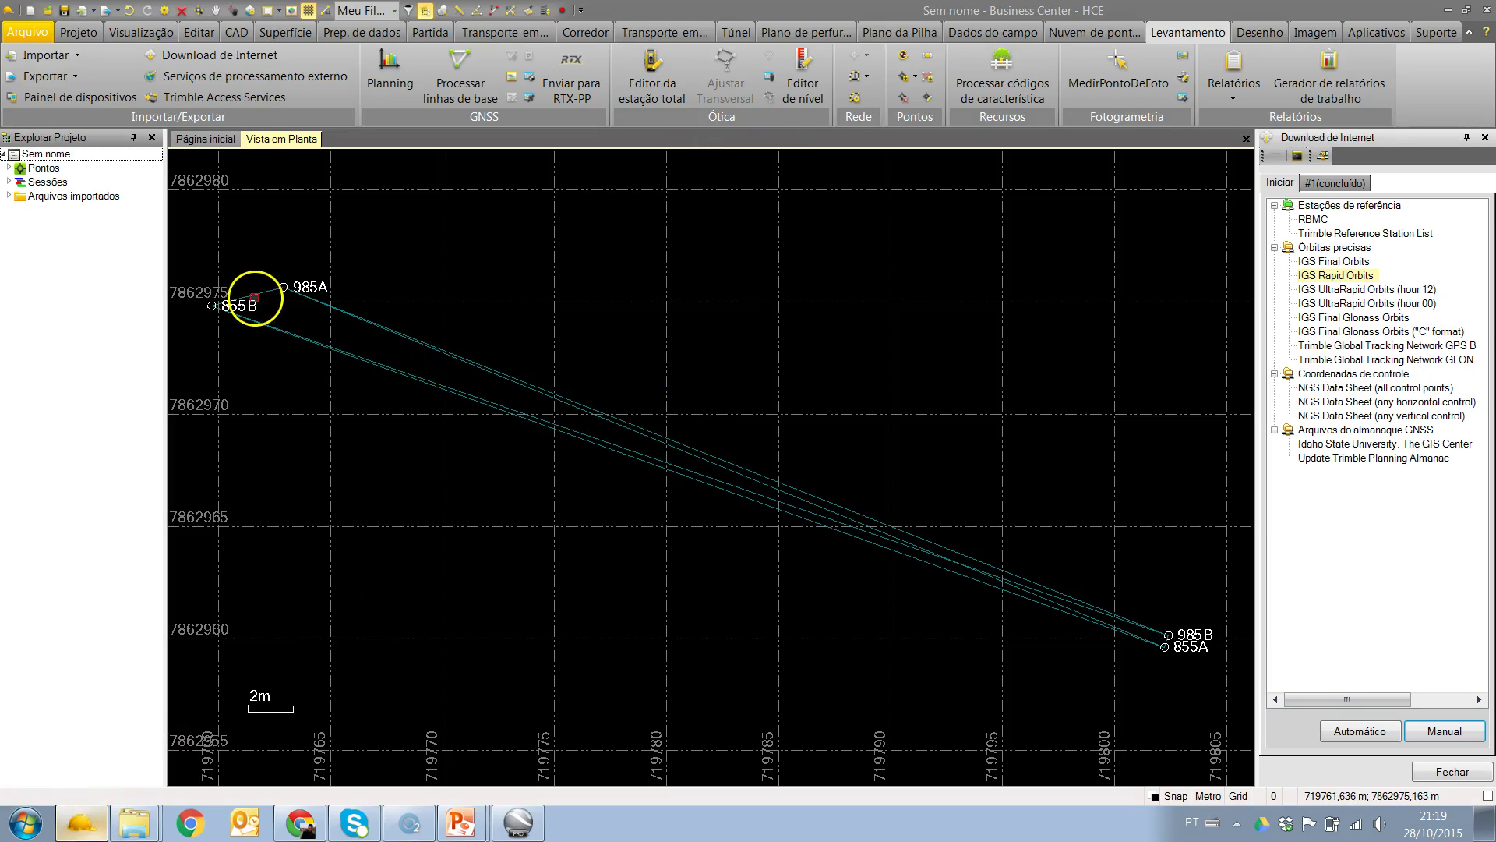
Examine the satellite tracking of the 855B–985A baseline in the session editor, and close it without edits.
{"action": "right_click", "coordinate": [257, 295]}
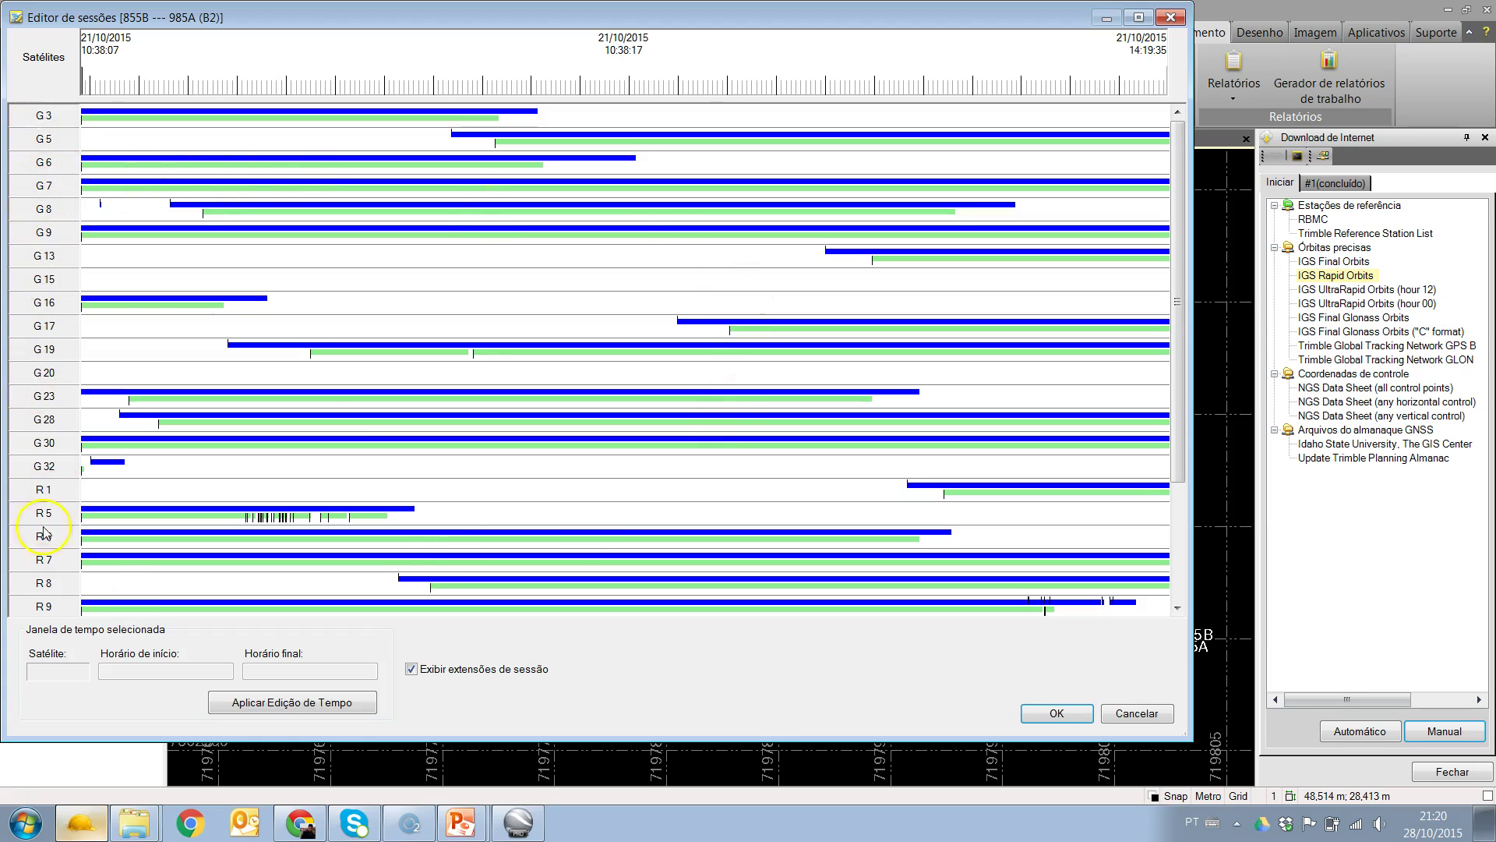
{"action": "mouse_move", "coordinate": [1176, 207]}
{"action": "left_mouse_down"}
{"action": "mouse_move", "coordinate": [1152, 367]}
{"action": "mouse_move", "coordinate": [1152, 212]}
{"action": "left_mouse_up"}
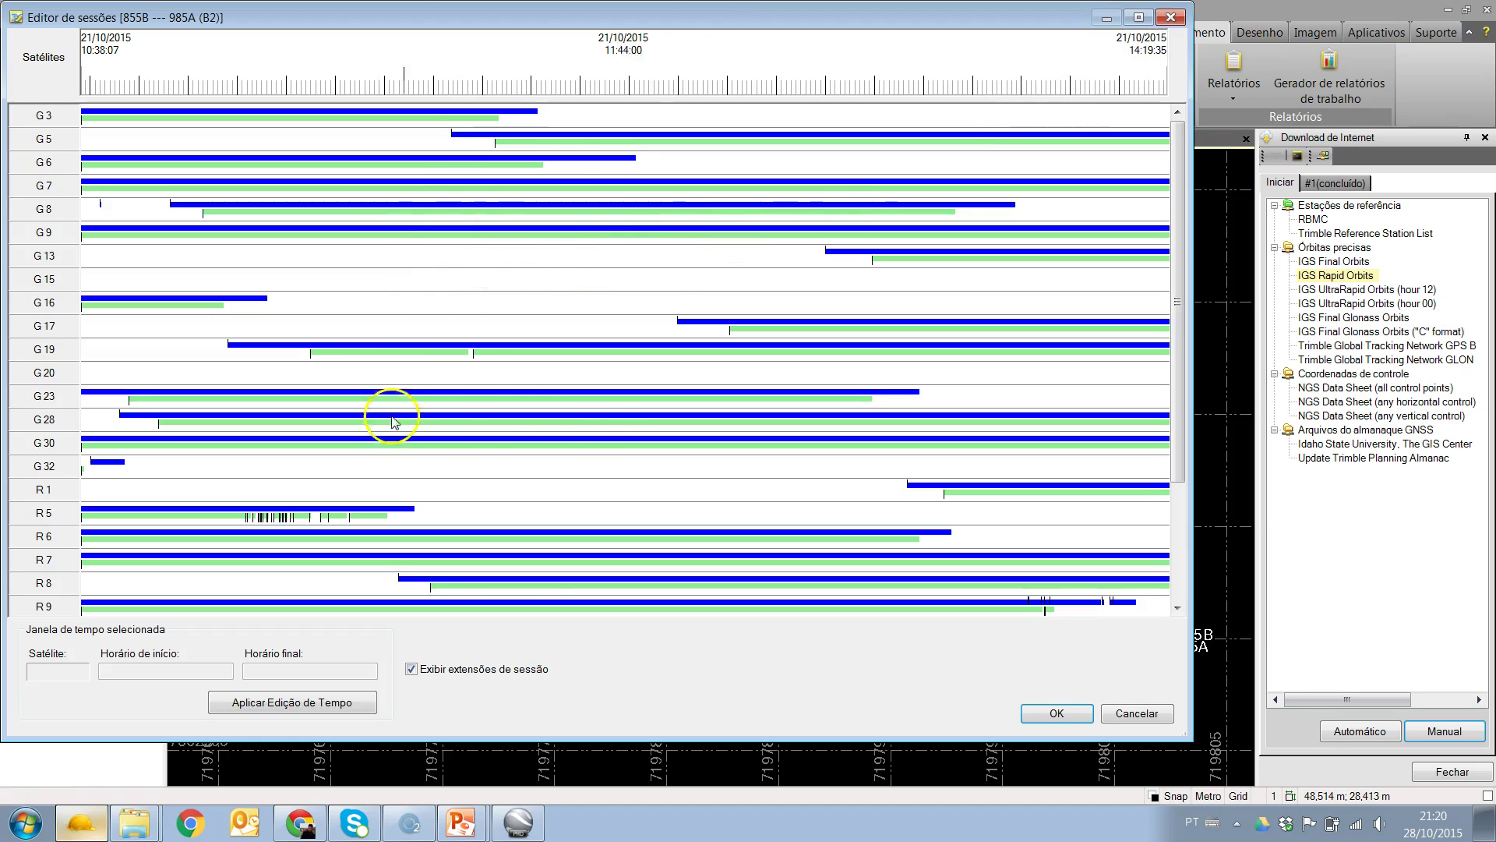
{"action": "left_click", "coordinate": [1171, 19]}
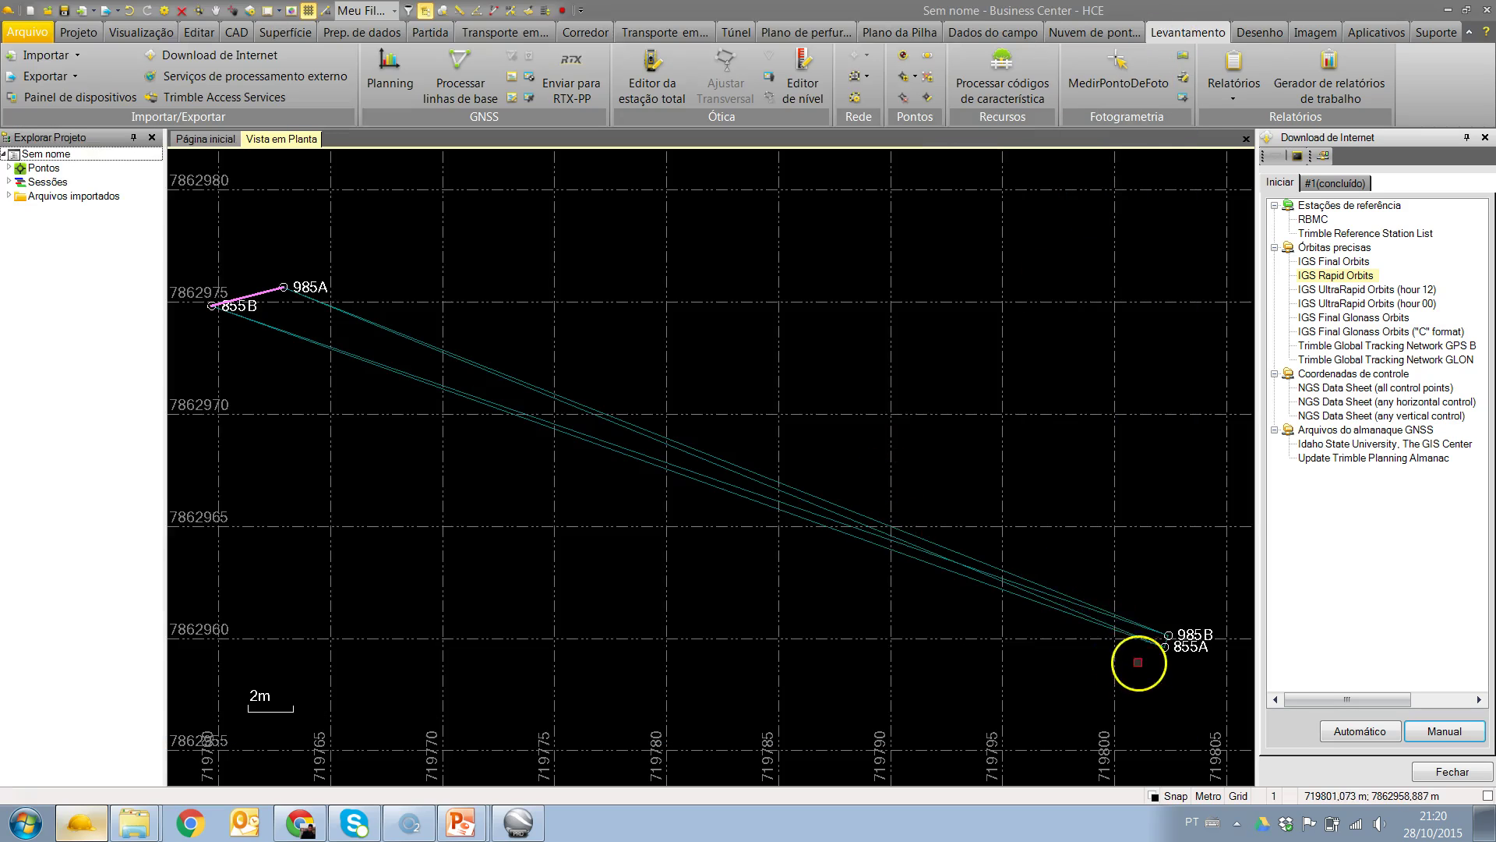
Open the session editor for the 855A–985B baseline and disable satellites G8, G19 and G23 entirely.
{"action": "scroll", "coordinate": [1161, 654], "scroll_direction": "up", "scroll_amount": 2}
{"action": "right_click", "coordinate": [1154, 627]}
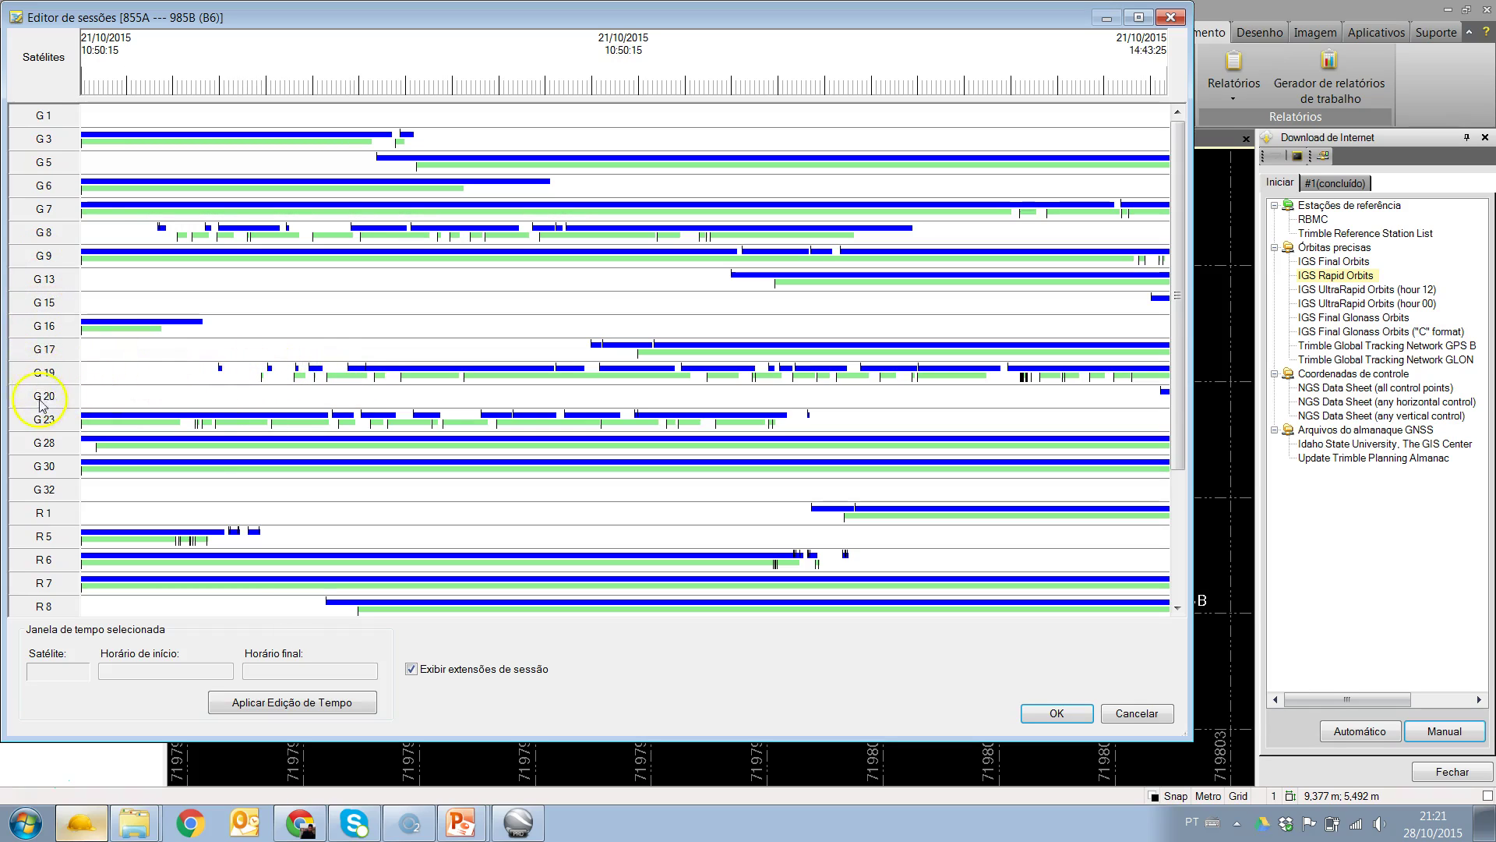
{"action": "left_click", "coordinate": [47, 234]}
{"action": "left_click", "coordinate": [58, 234]}
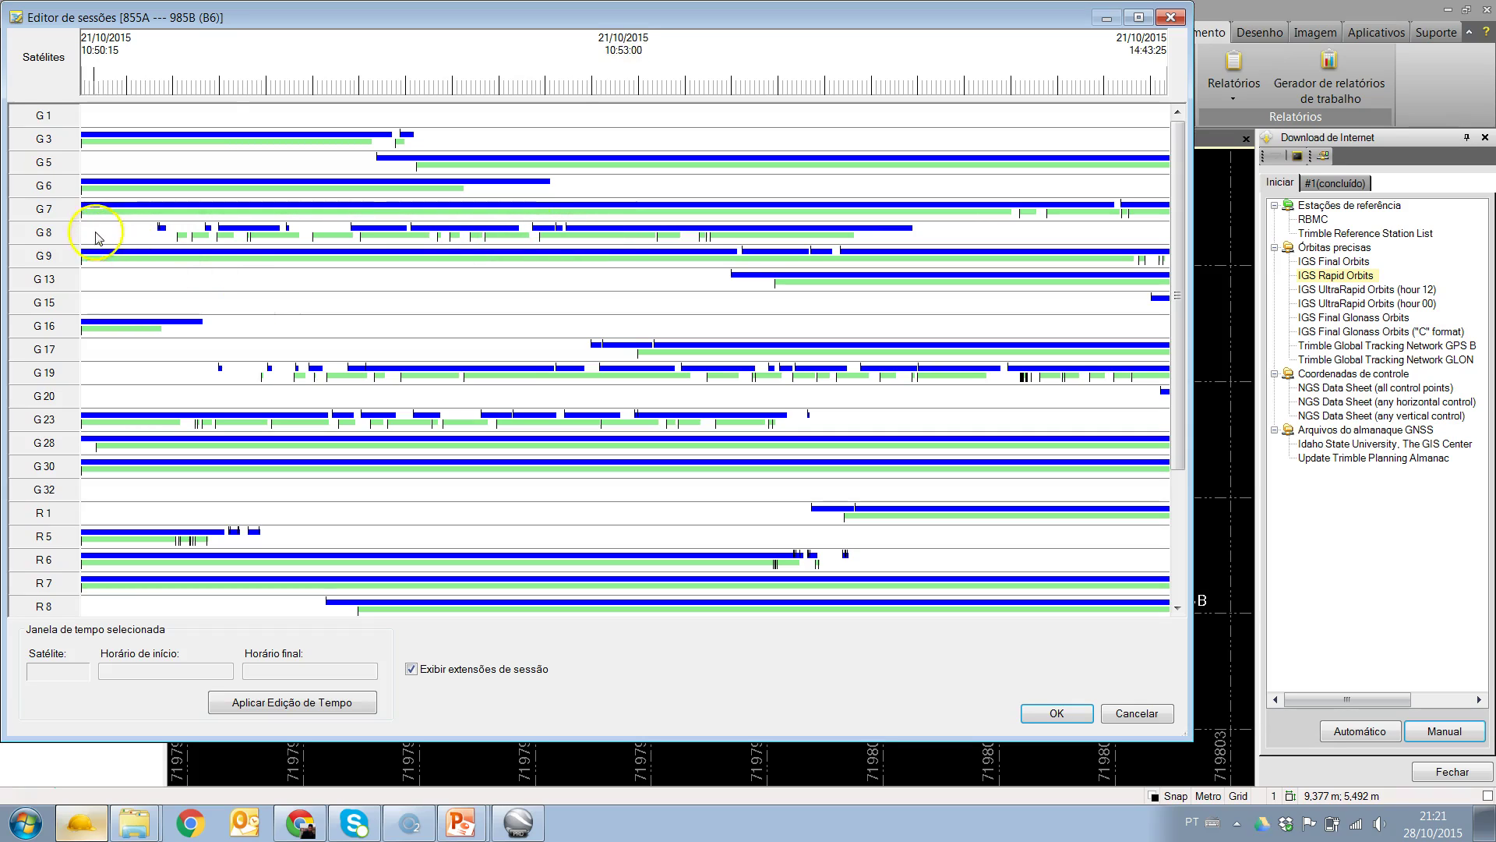
{"action": "left_click", "coordinate": [51, 236]}
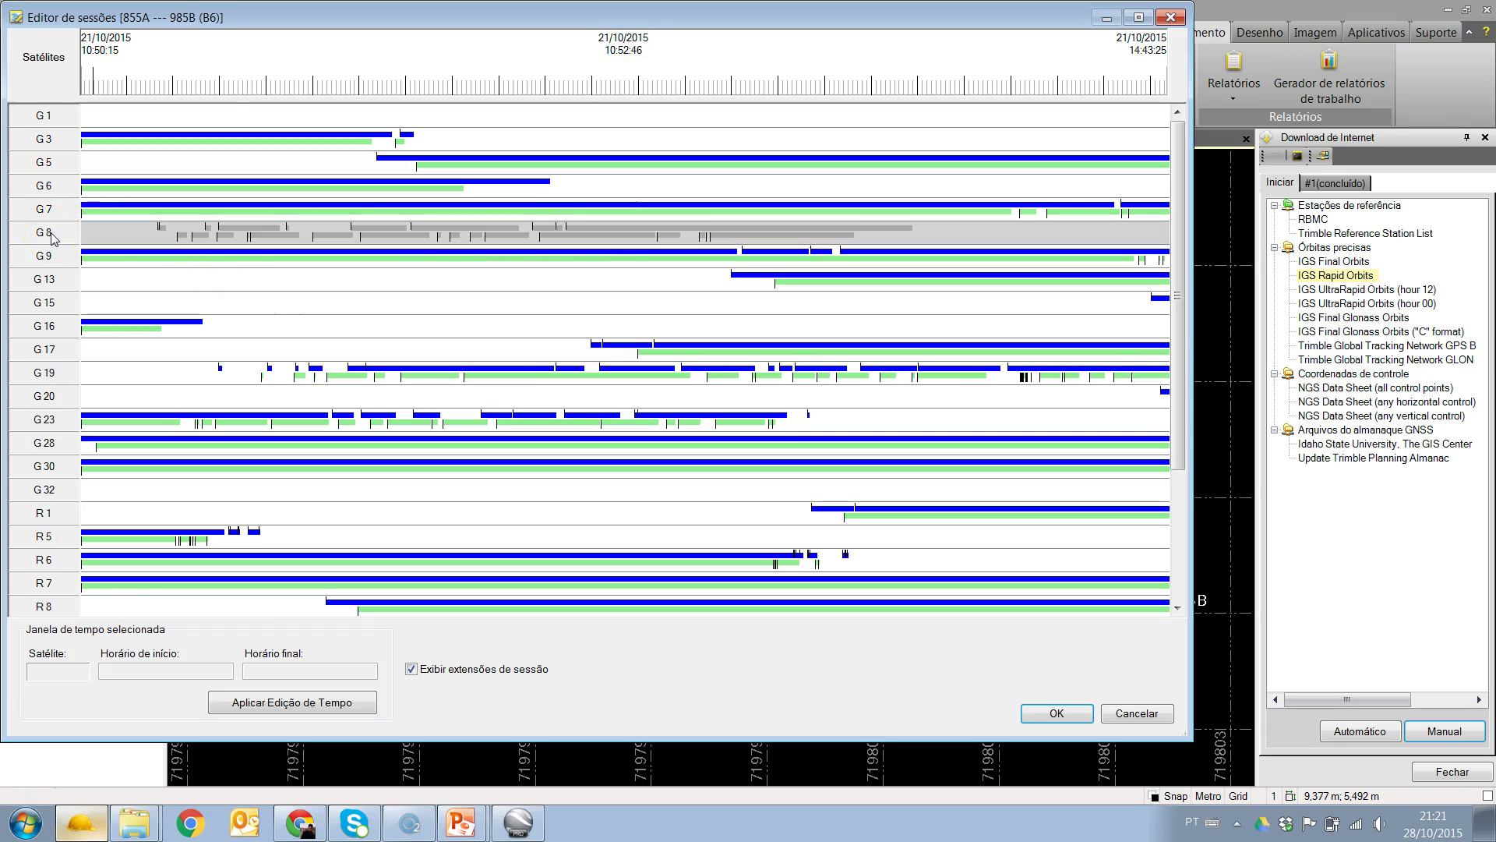
{"action": "left_click", "coordinate": [41, 378]}
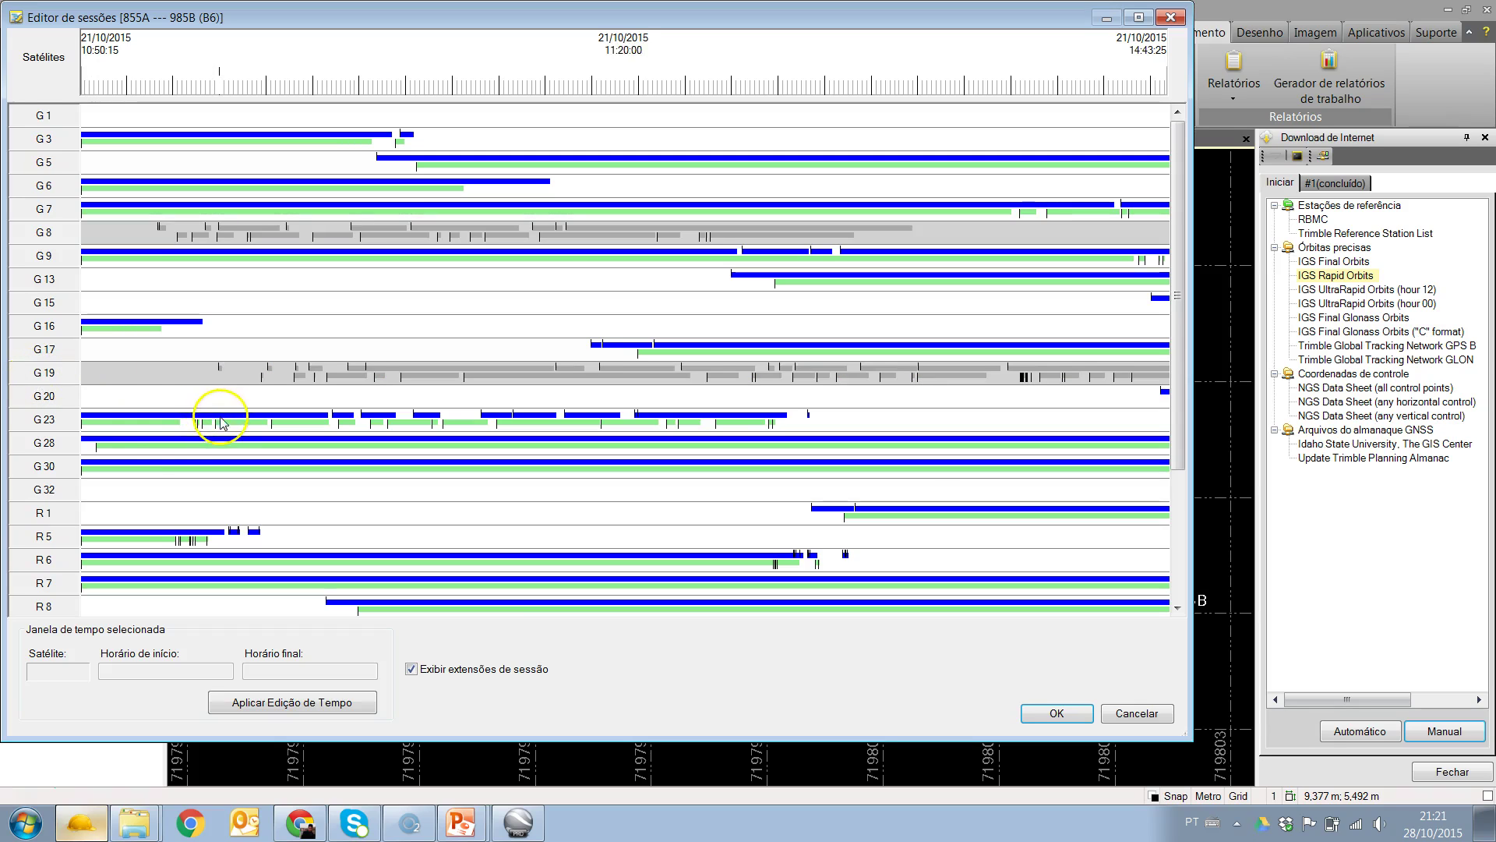
{"action": "left_click", "coordinate": [54, 422]}
Exclude G3 about 11:51–12:01, R6 13:15–13:37, R1 and R5 13:25–13:37, and R5 11:08–11:31, and accept the session edits.
{"action": "left_click", "coordinate": [365, 138]}
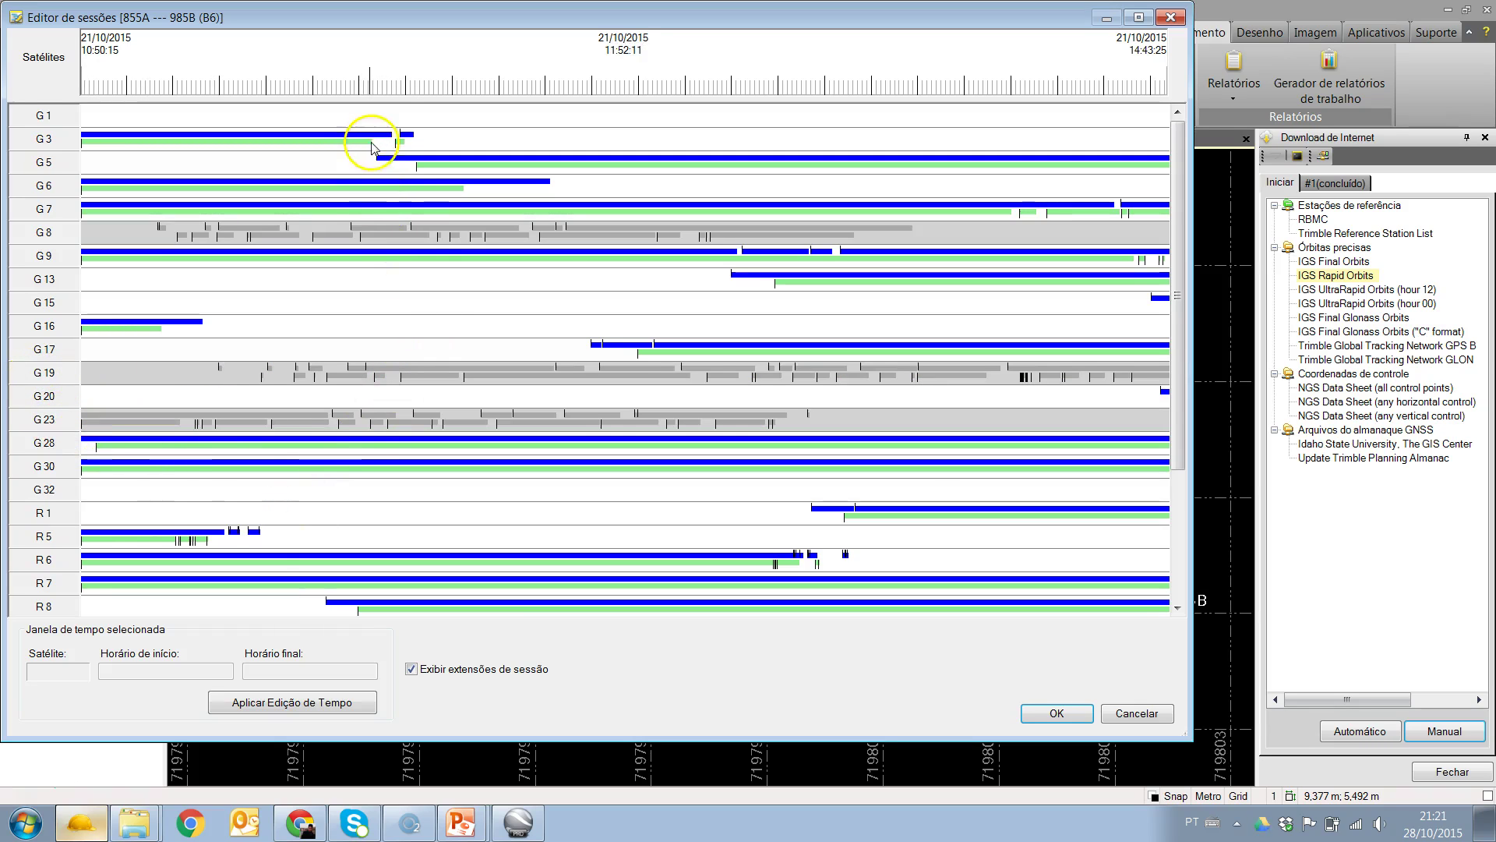
{"action": "left_click_drag", "start_coordinate": [365, 137], "coordinate": [413, 145]}
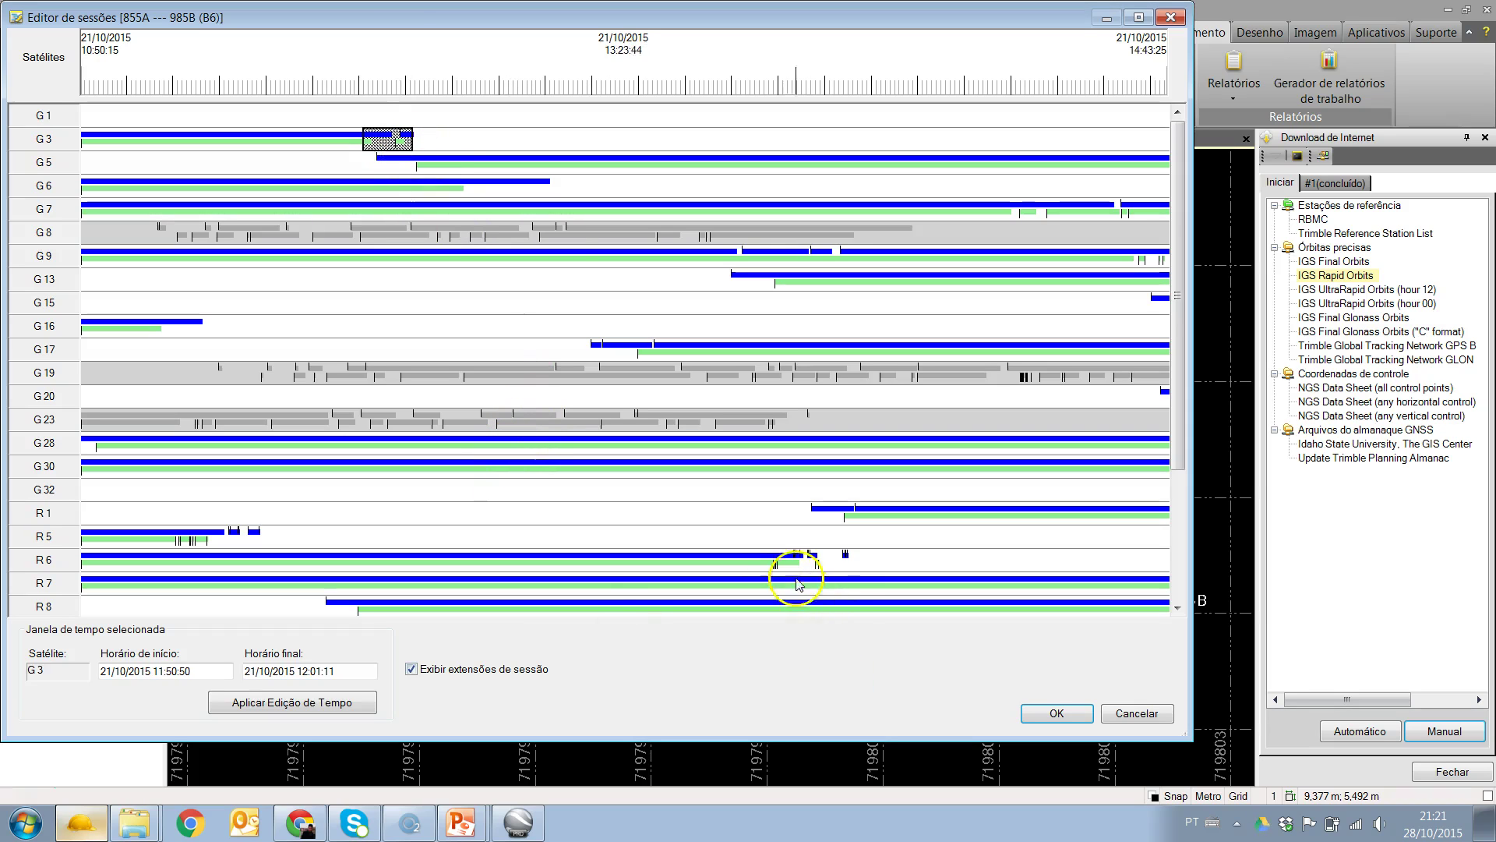
{"action": "mouse_move", "coordinate": [759, 556]}
{"action": "left_mouse_down"}
{"action": "mouse_move", "coordinate": [798, 572]}
{"action": "mouse_move", "coordinate": [858, 567]}
{"action": "left_mouse_up"}
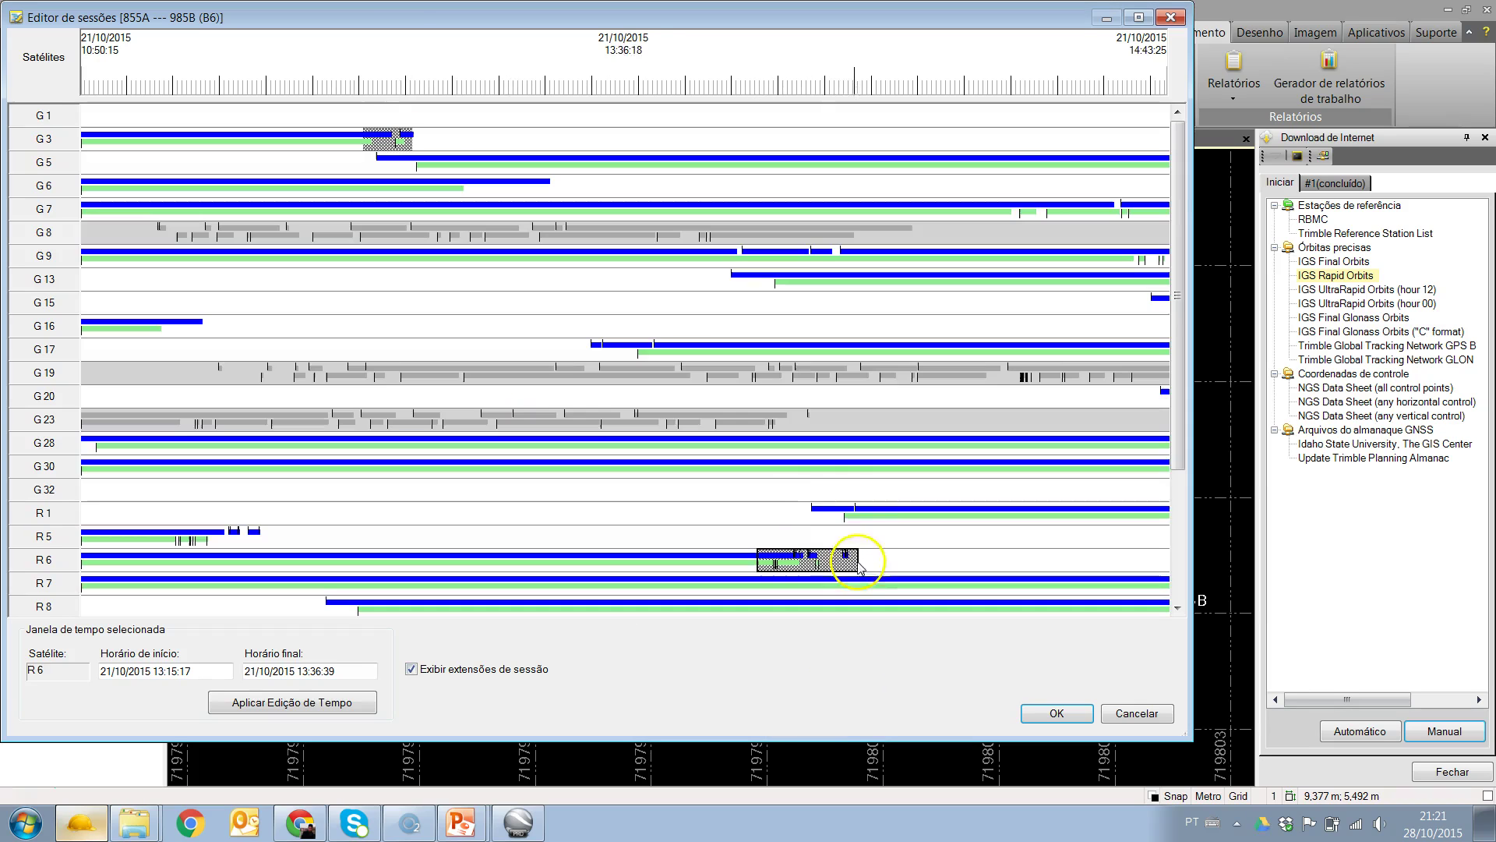
{"action": "left_click_drag", "start_coordinate": [806, 507], "coordinate": [862, 536]}
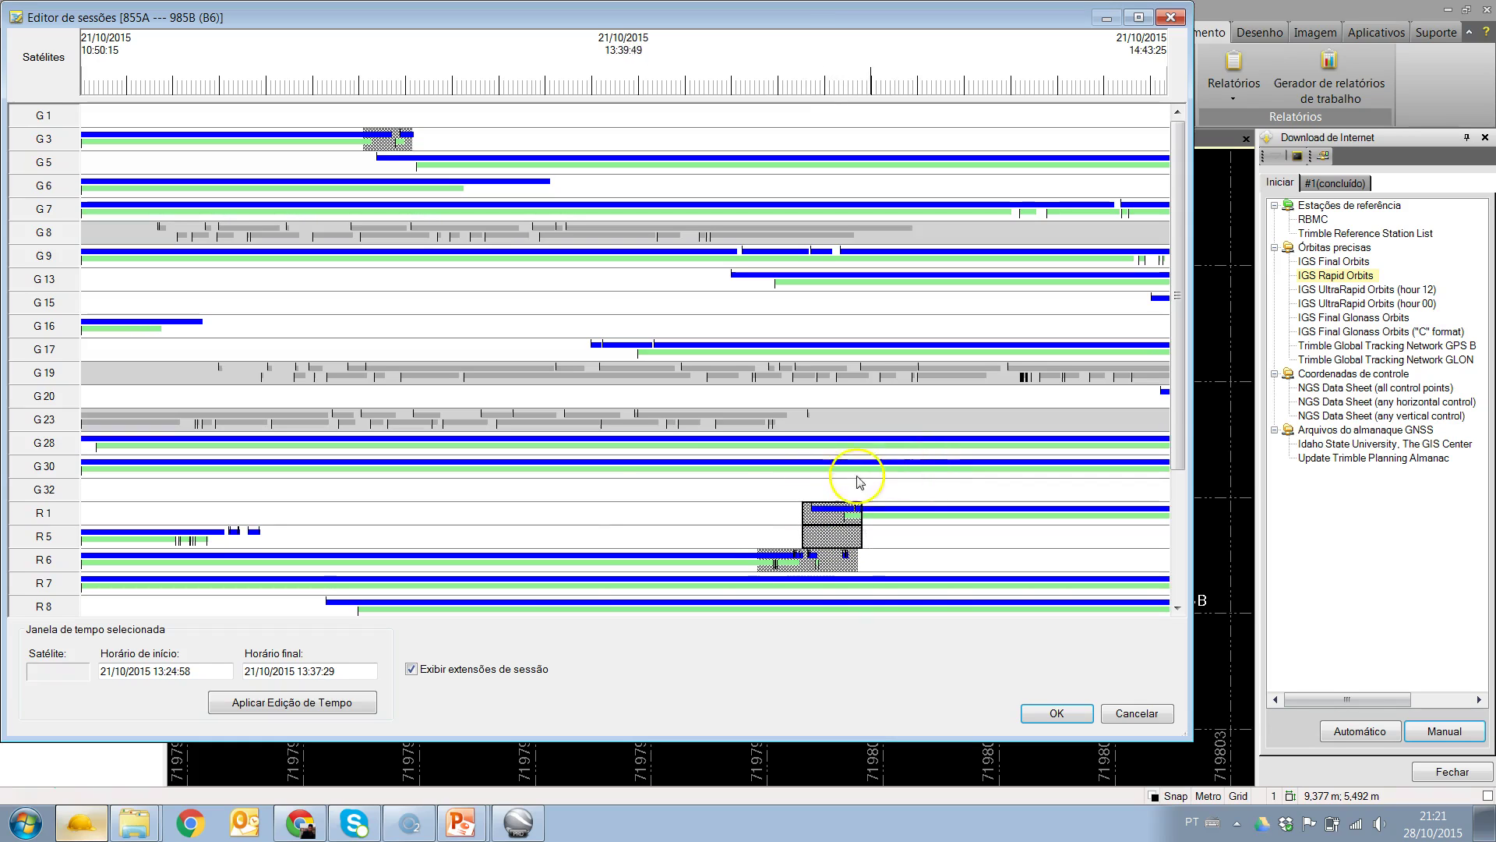
{"action": "left_click_drag", "start_coordinate": [164, 528], "coordinate": [272, 552]}
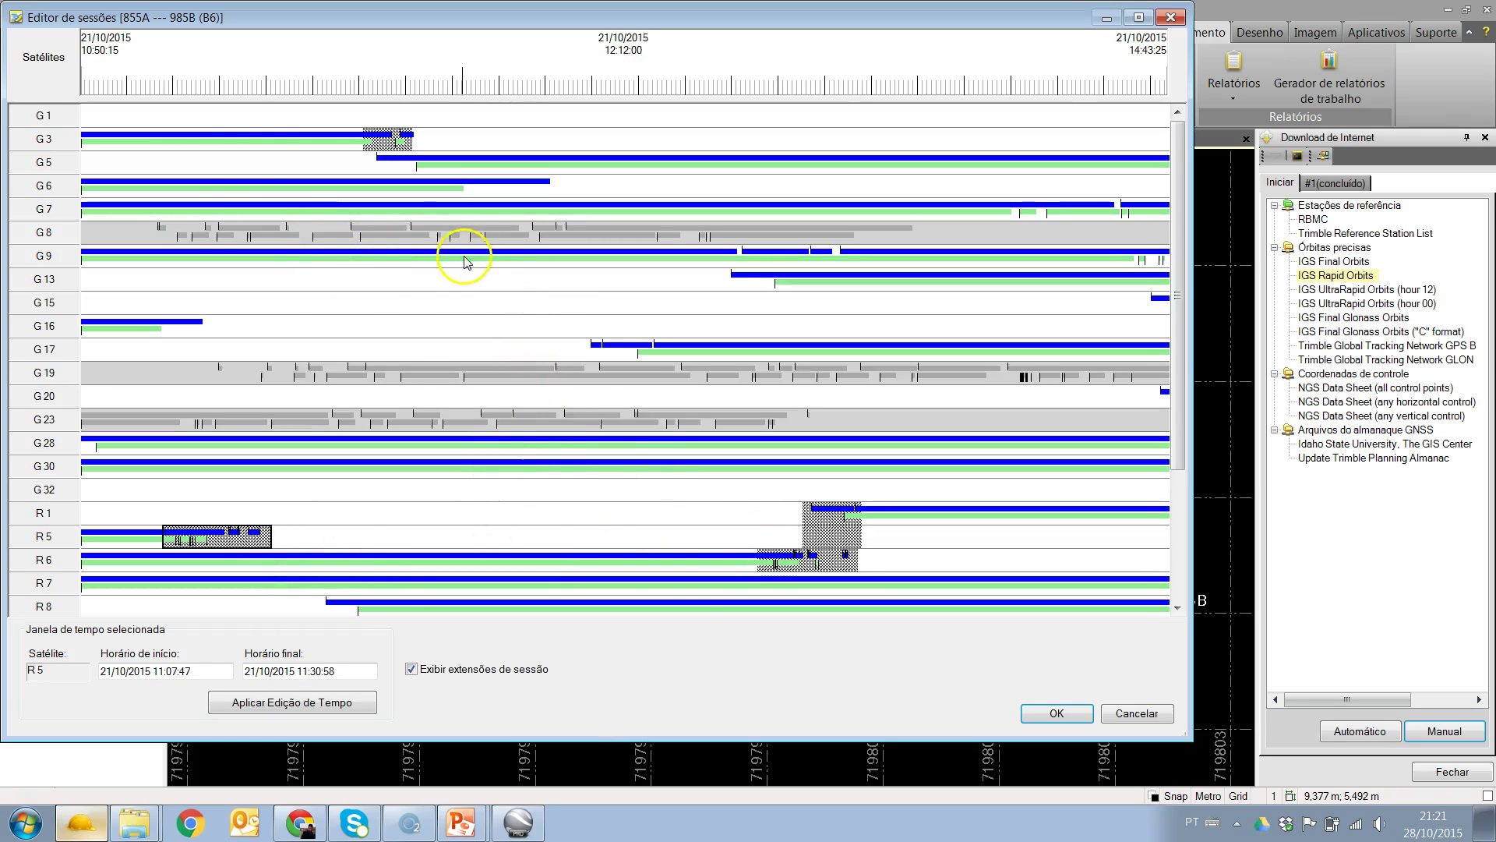
{"action": "left_click", "coordinate": [1067, 718]}
{"action": "scroll", "coordinate": [1008, 553], "scroll_direction": "down", "scroll_amount": 3}
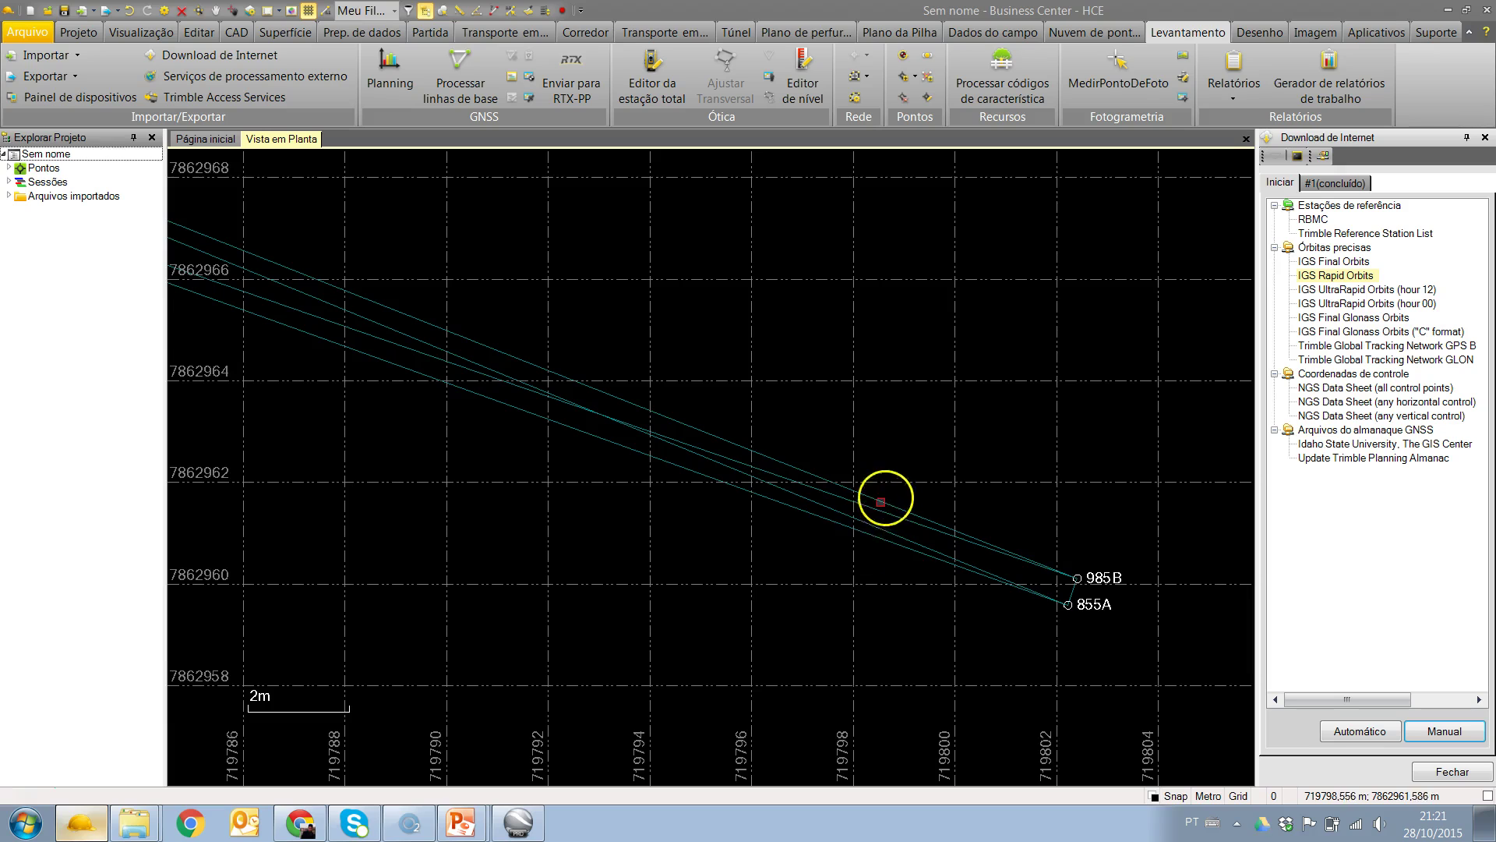
{"action": "scroll", "coordinate": [771, 521], "scroll_direction": "down", "scroll_amount": 4}
{"action": "scroll", "coordinate": [778, 524], "scroll_direction": "down", "scroll_amount": 2}
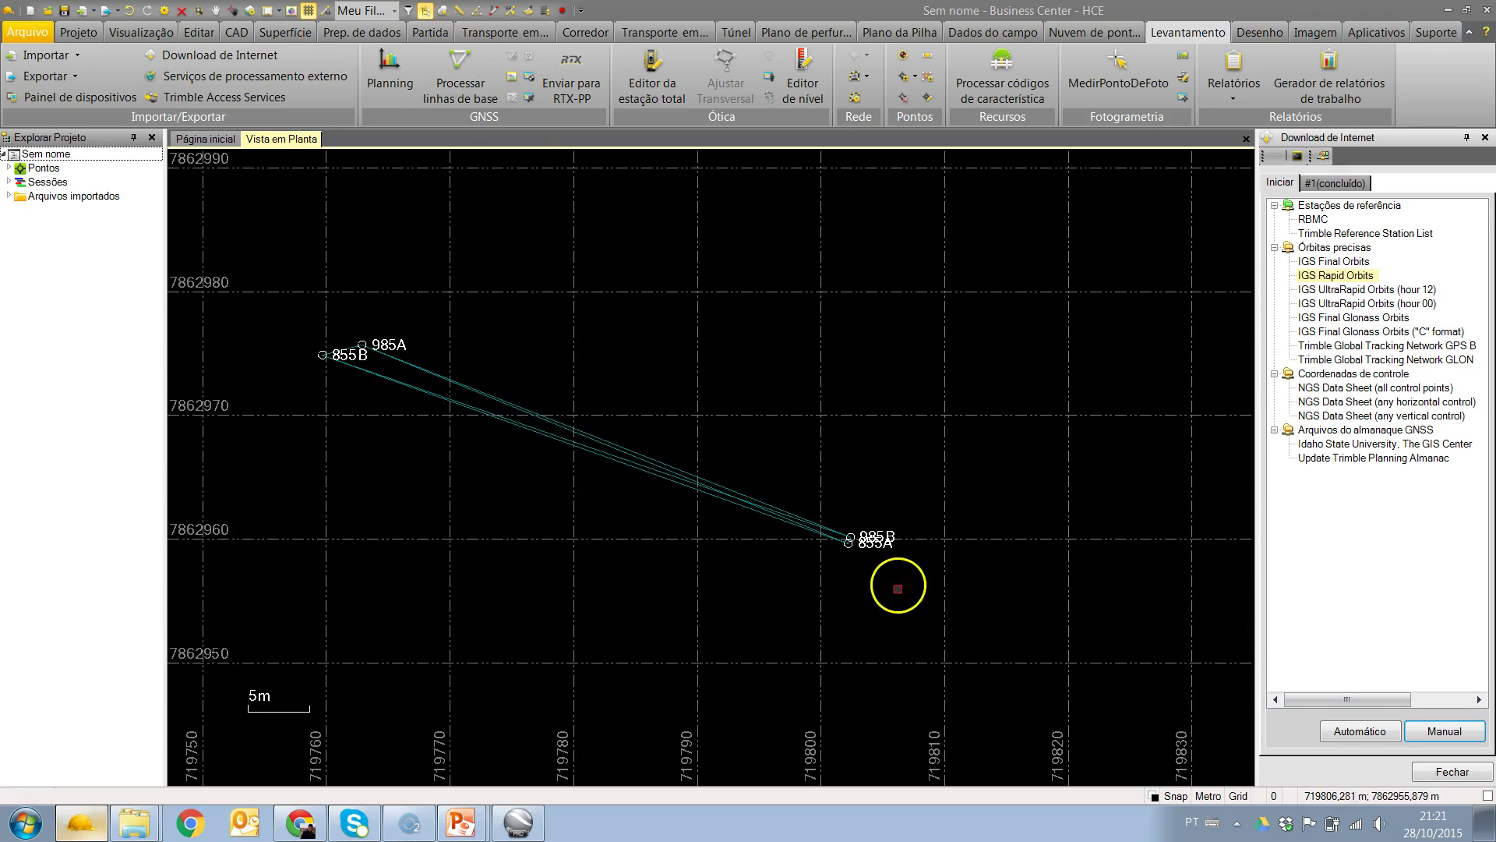
Start processing the GNSS baselines, and read the help topic on baseline processing options, including solution types, precision flags and RMS.
{"action": "left_click", "coordinate": [461, 68]}
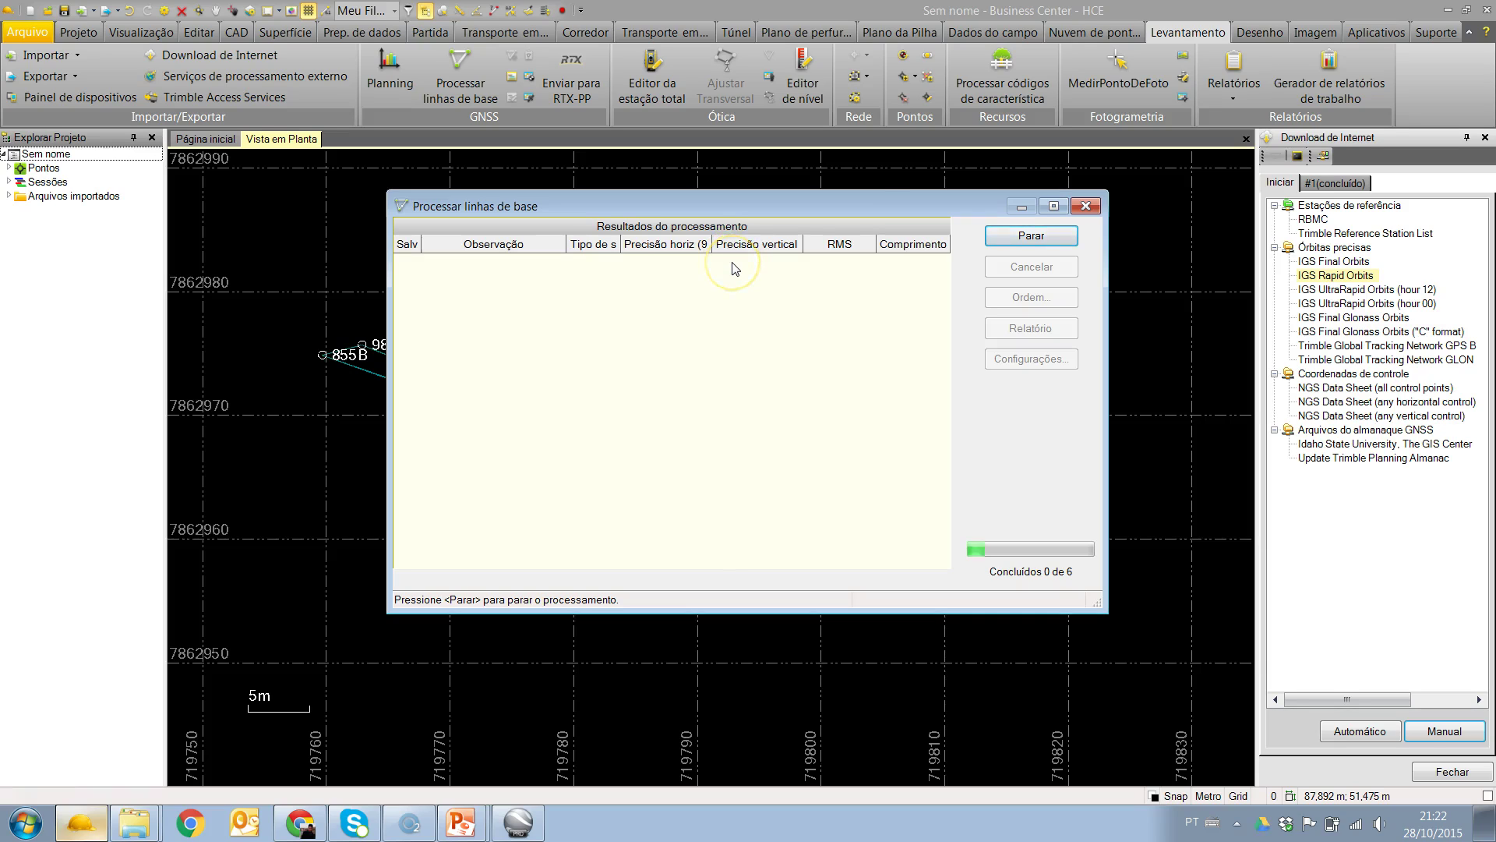
{"action": "key", "text": "F1"}
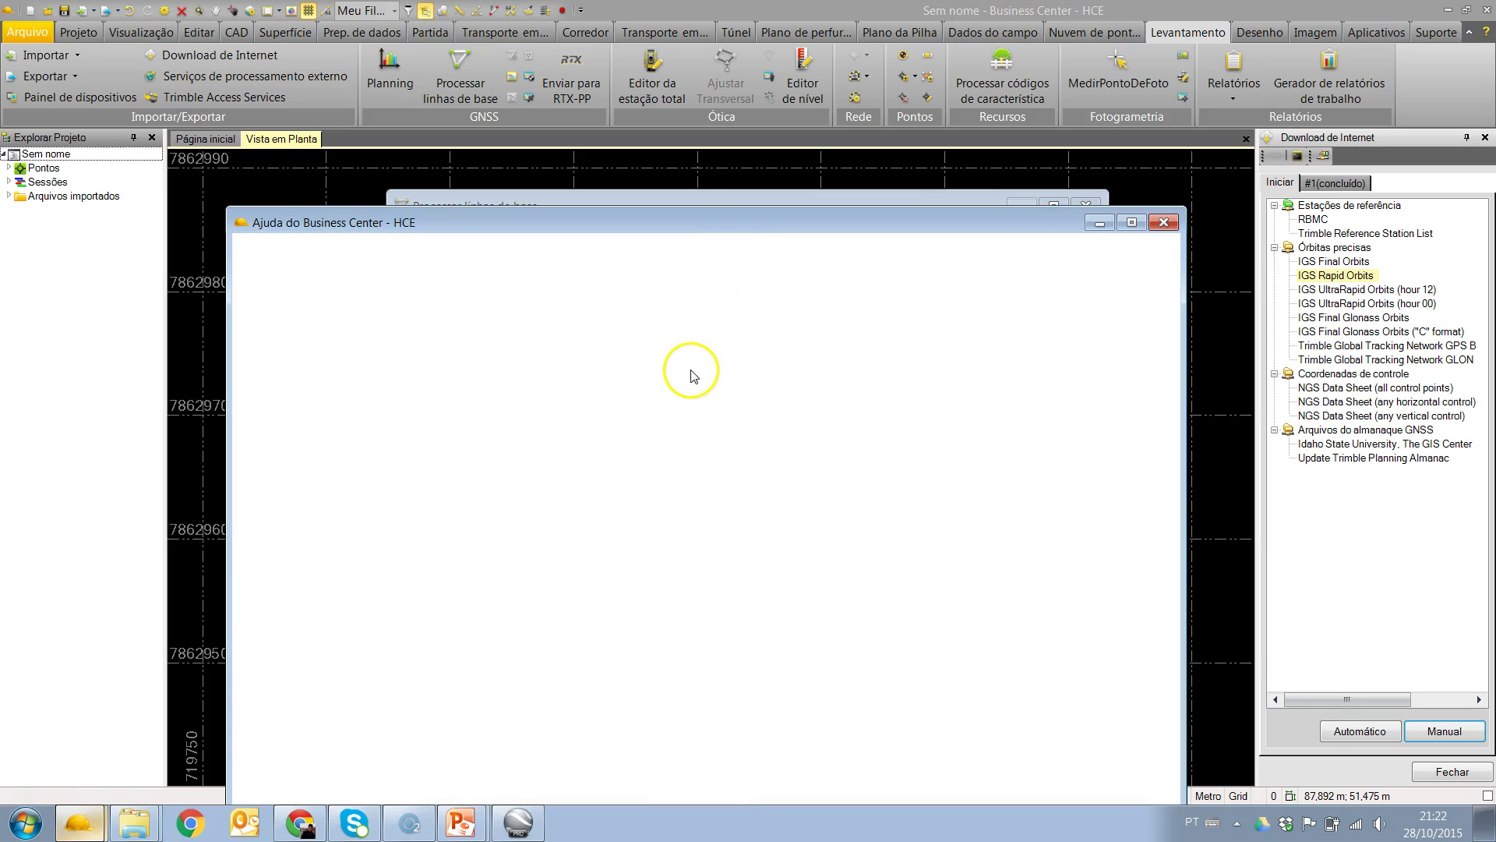
{"action": "left_click_drag", "start_coordinate": [619, 224], "coordinate": [624, 102]}
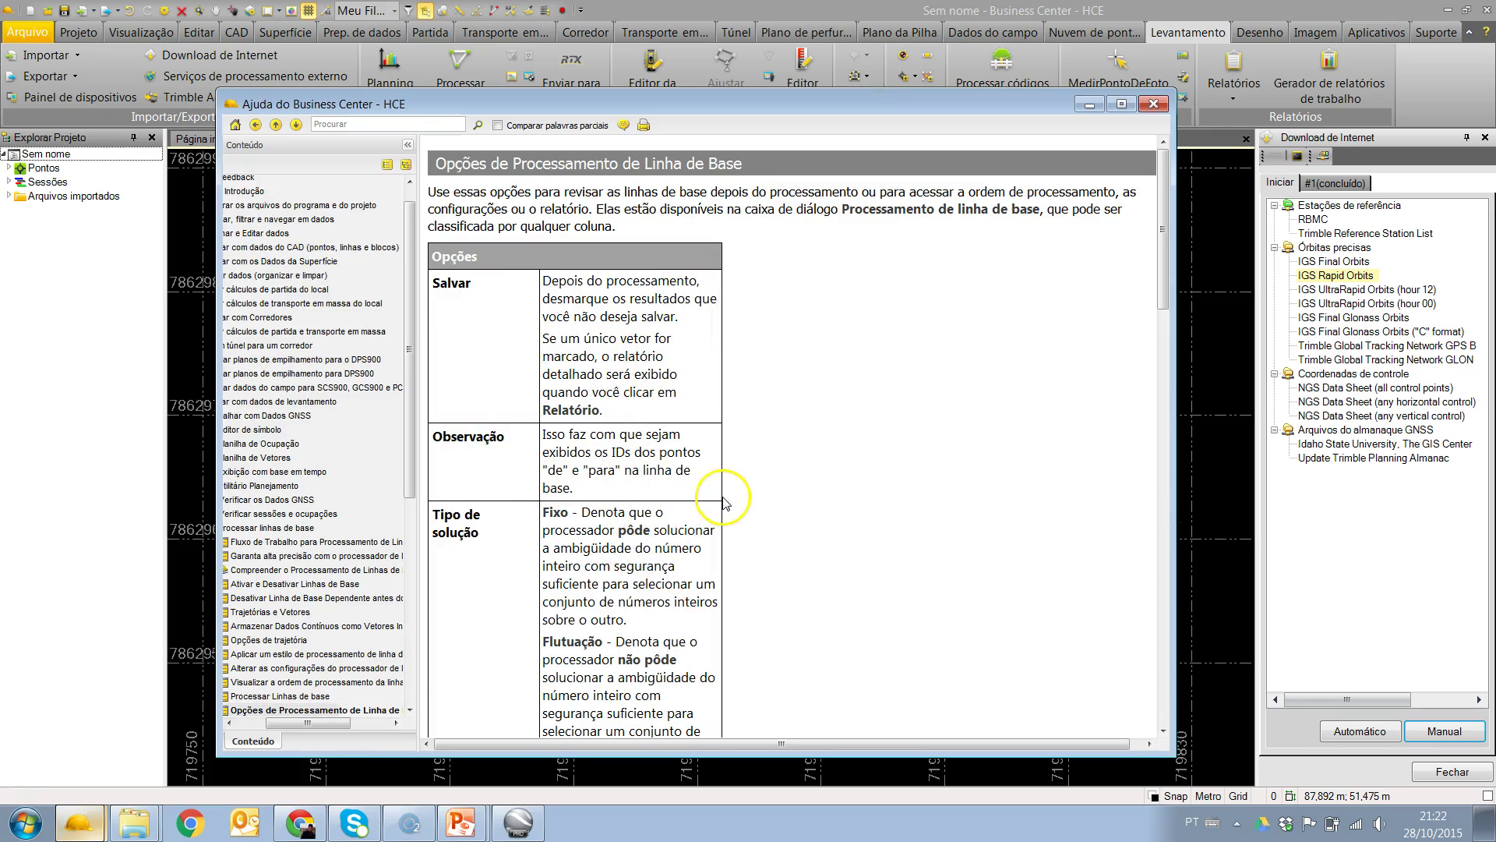
{"action": "left_click_drag", "start_coordinate": [1165, 208], "coordinate": [1169, 366]}
{"action": "scroll", "coordinate": [1460, 354], "scroll_direction": "down", "scroll_amount": 5}
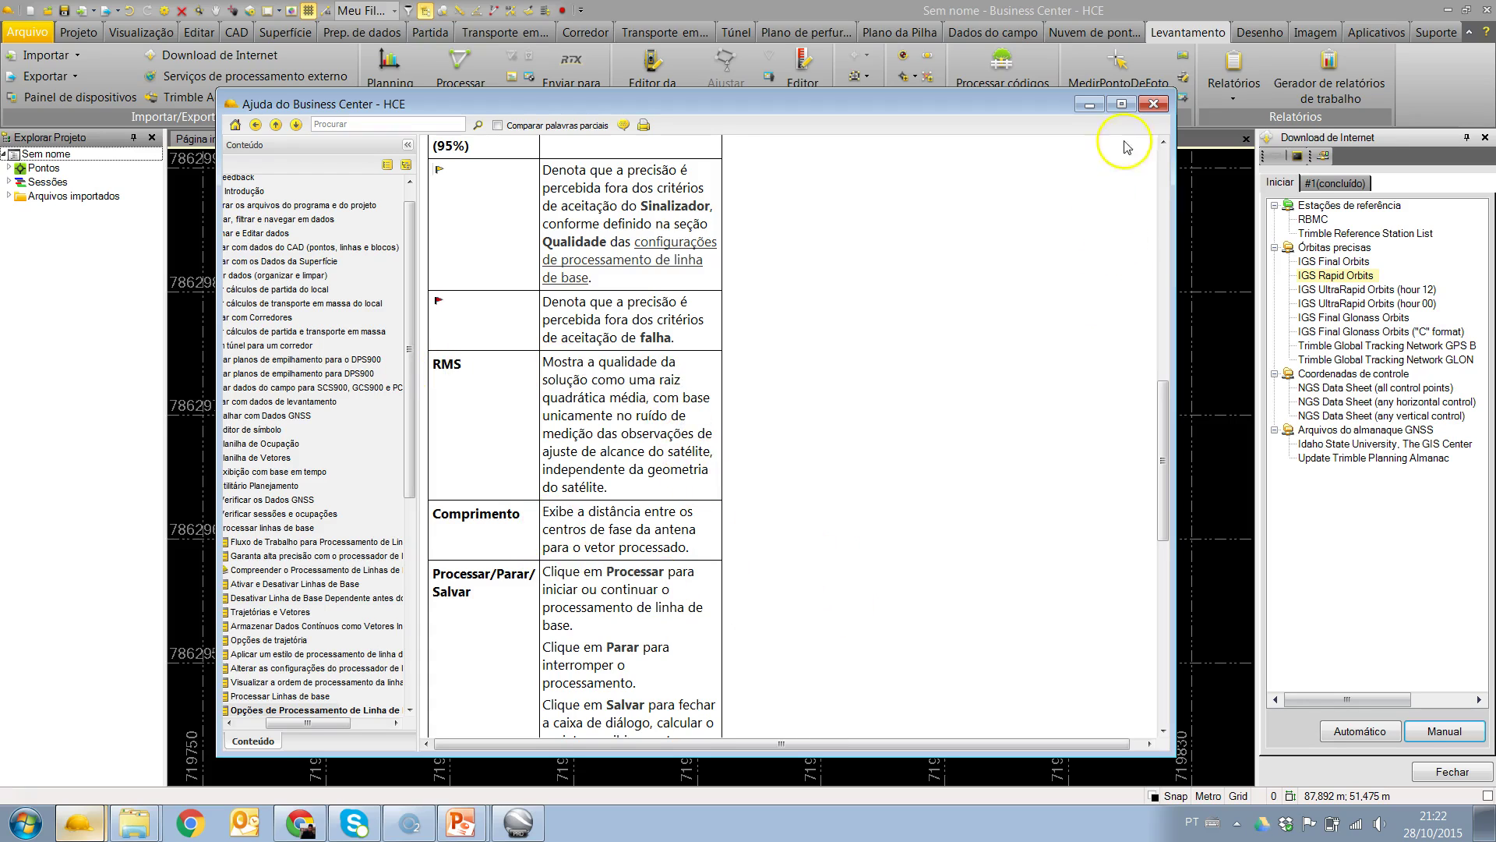
{"action": "left_click", "coordinate": [1152, 104]}
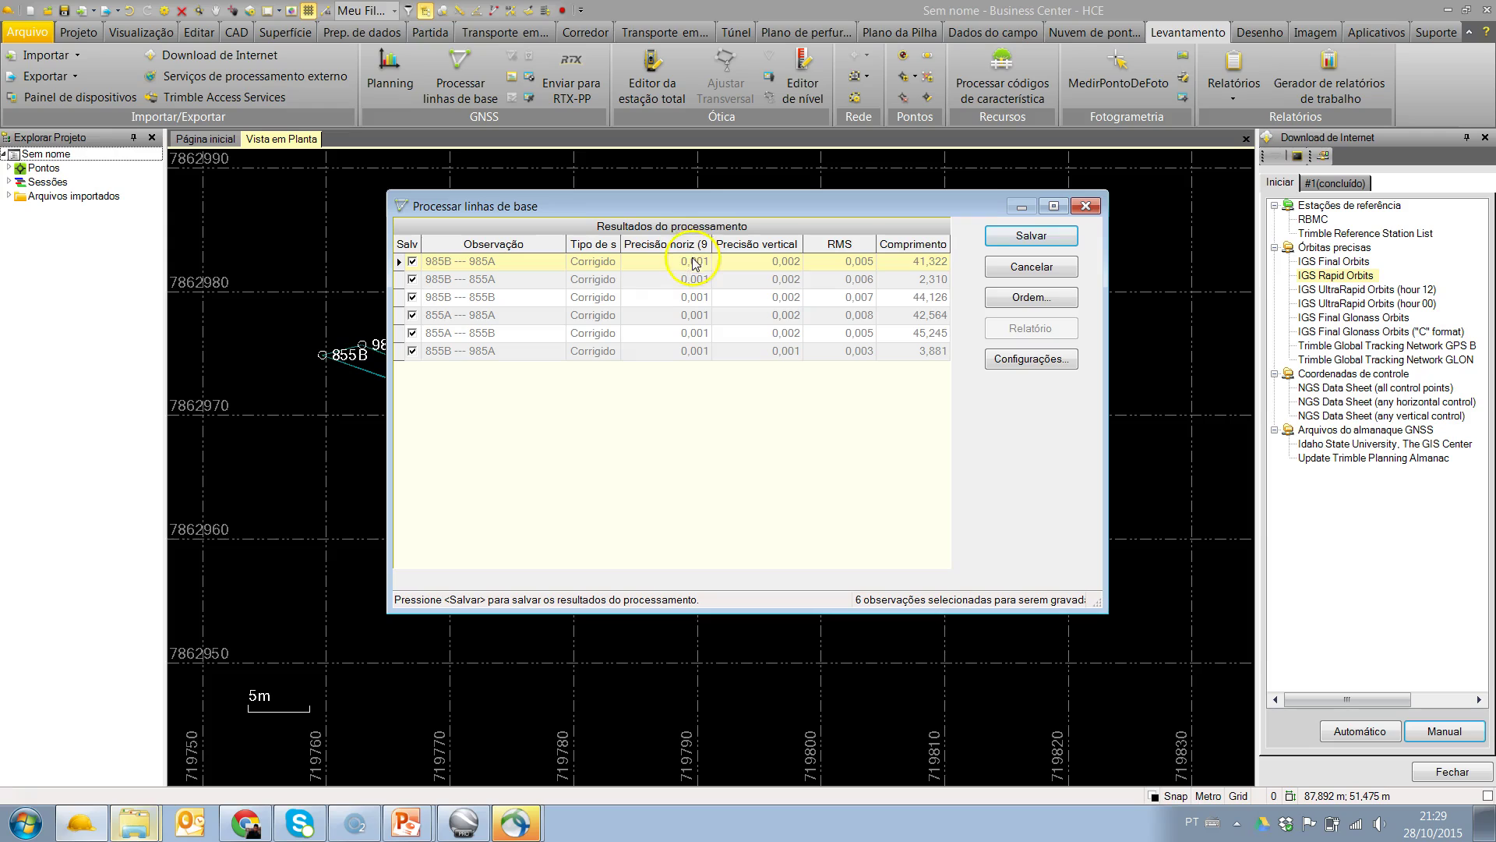
Adjust the results columns and review the general, processing, quality and satellite settings for baseline processing.
{"action": "left_click_drag", "start_coordinate": [711, 244], "coordinate": [896, 248]}
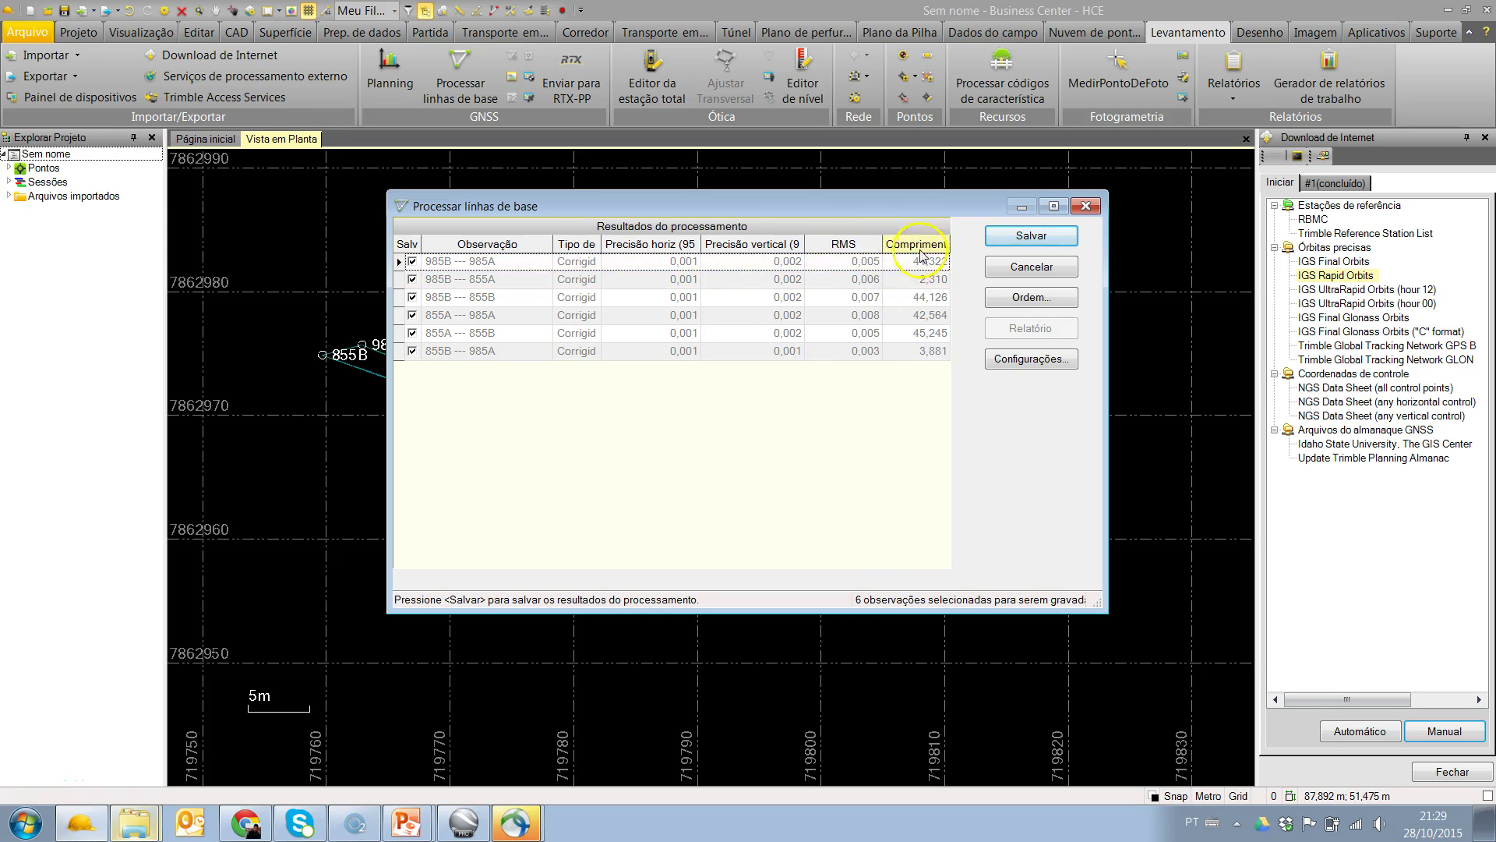
{"action": "left_click", "coordinate": [1030, 359]}
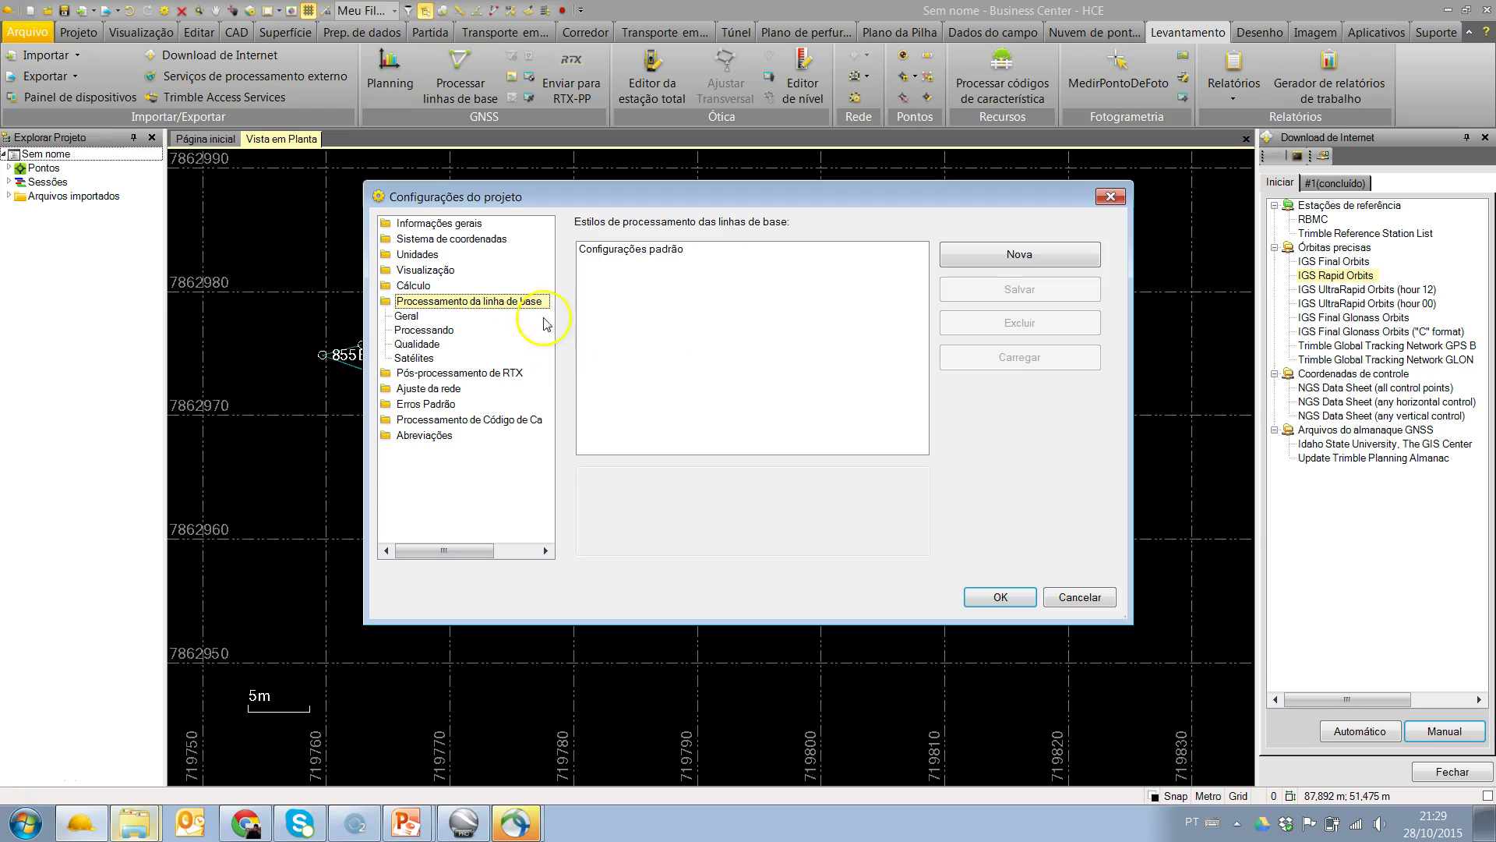
{"action": "left_click", "coordinate": [418, 344]}
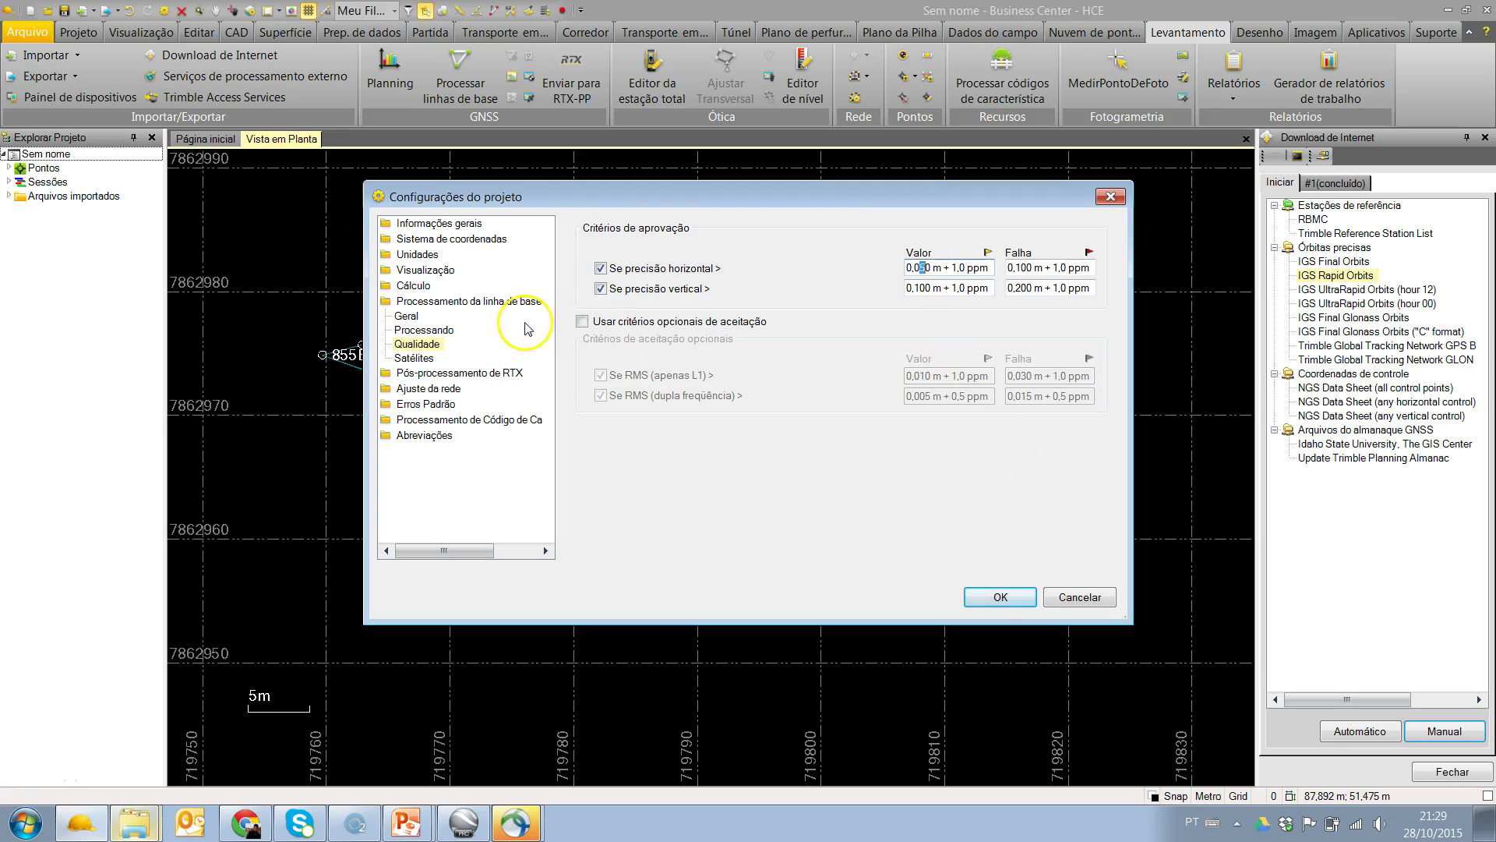
{"action": "left_click", "coordinate": [425, 331]}
{"action": "left_click", "coordinate": [413, 318]}
{"action": "left_click", "coordinate": [417, 344]}
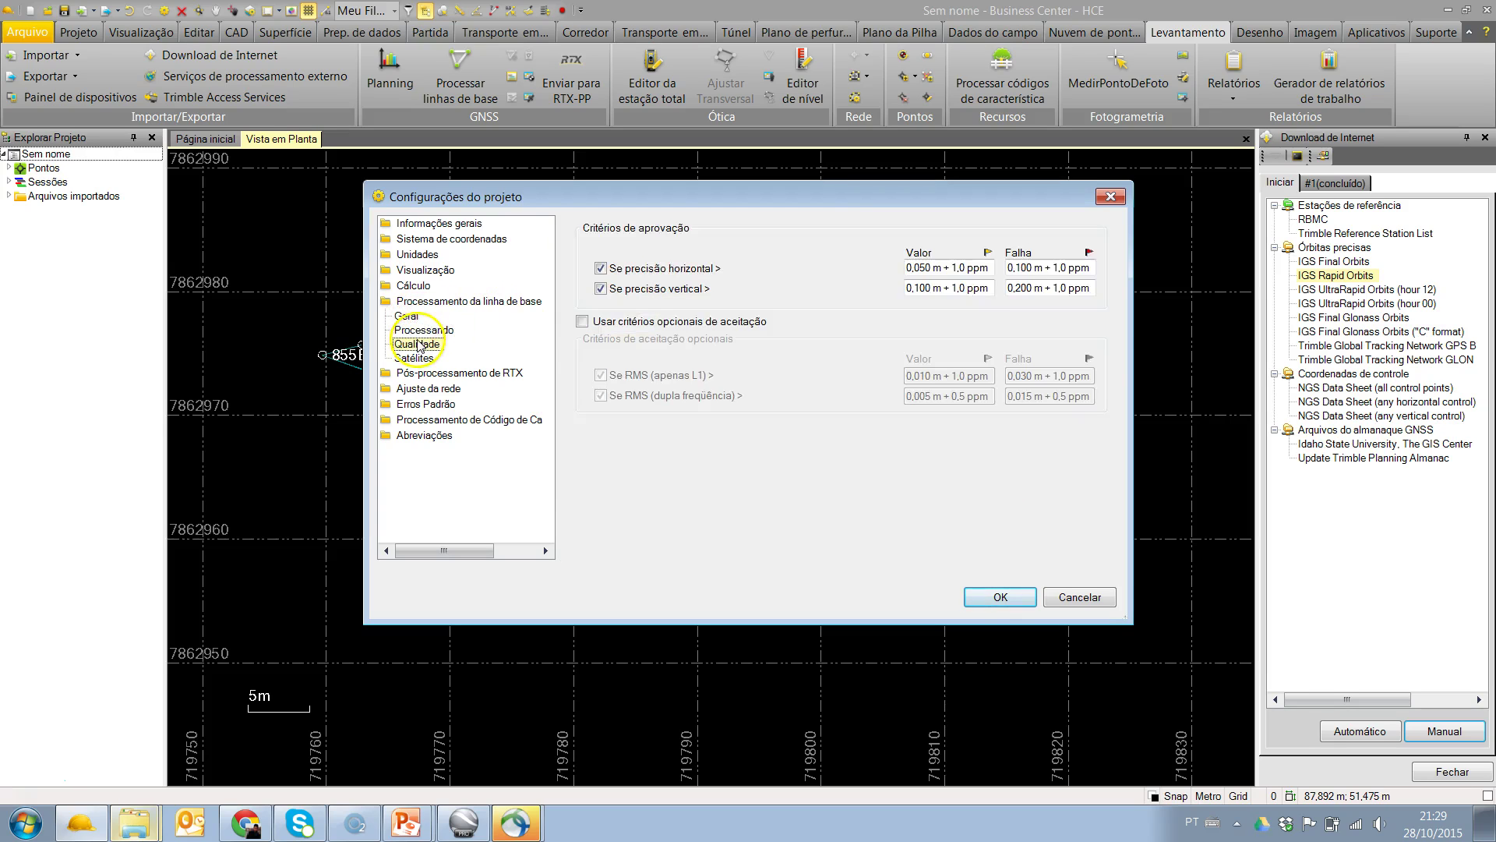
{"action": "left_click", "coordinate": [414, 358]}
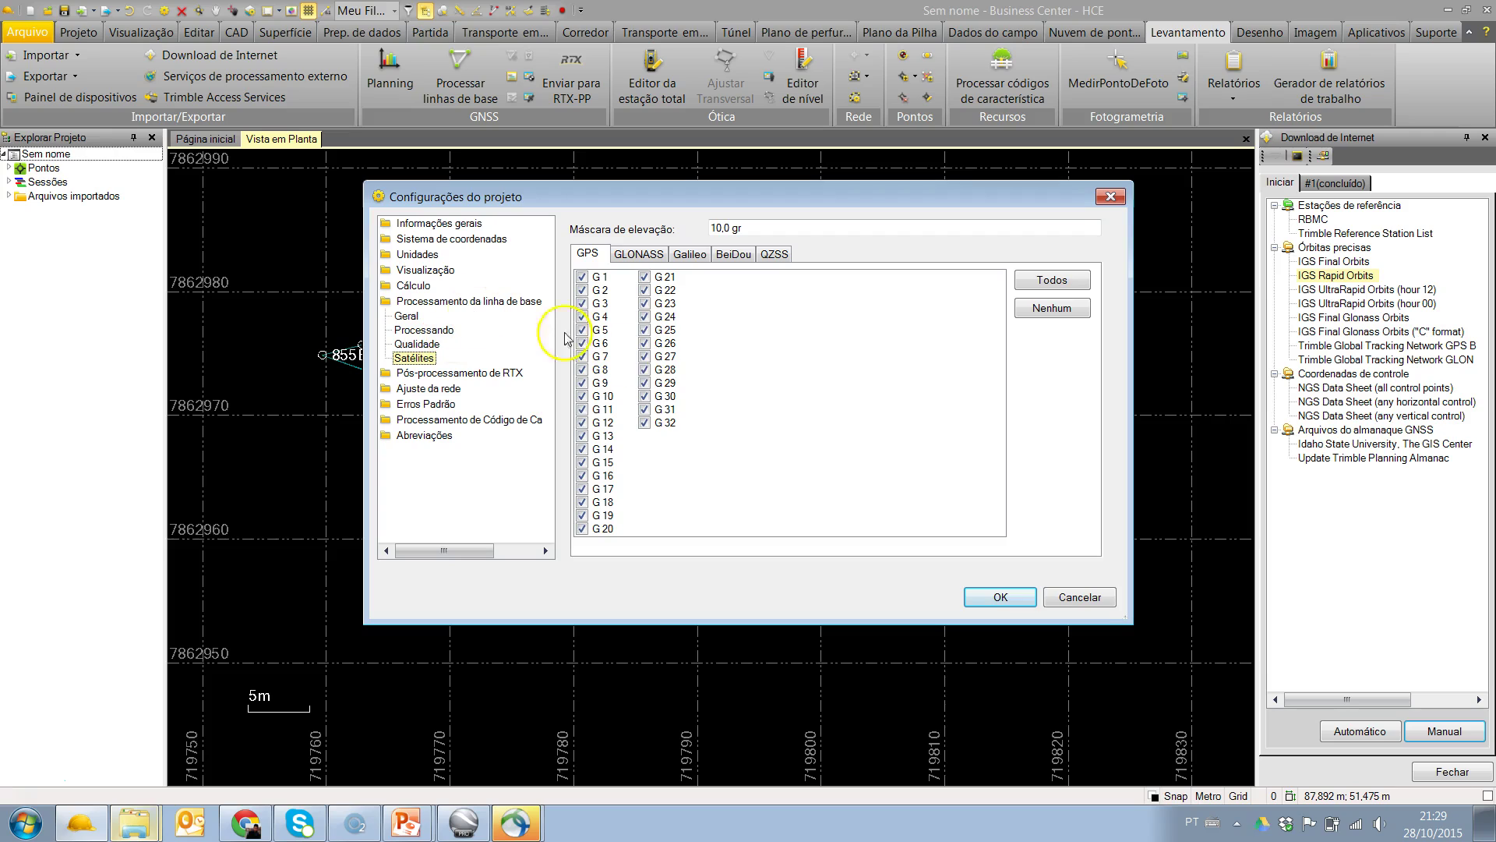
View the dialog for creating a new baseline processing style, and close it and the project settings without changes.
{"action": "left_click", "coordinate": [452, 306]}
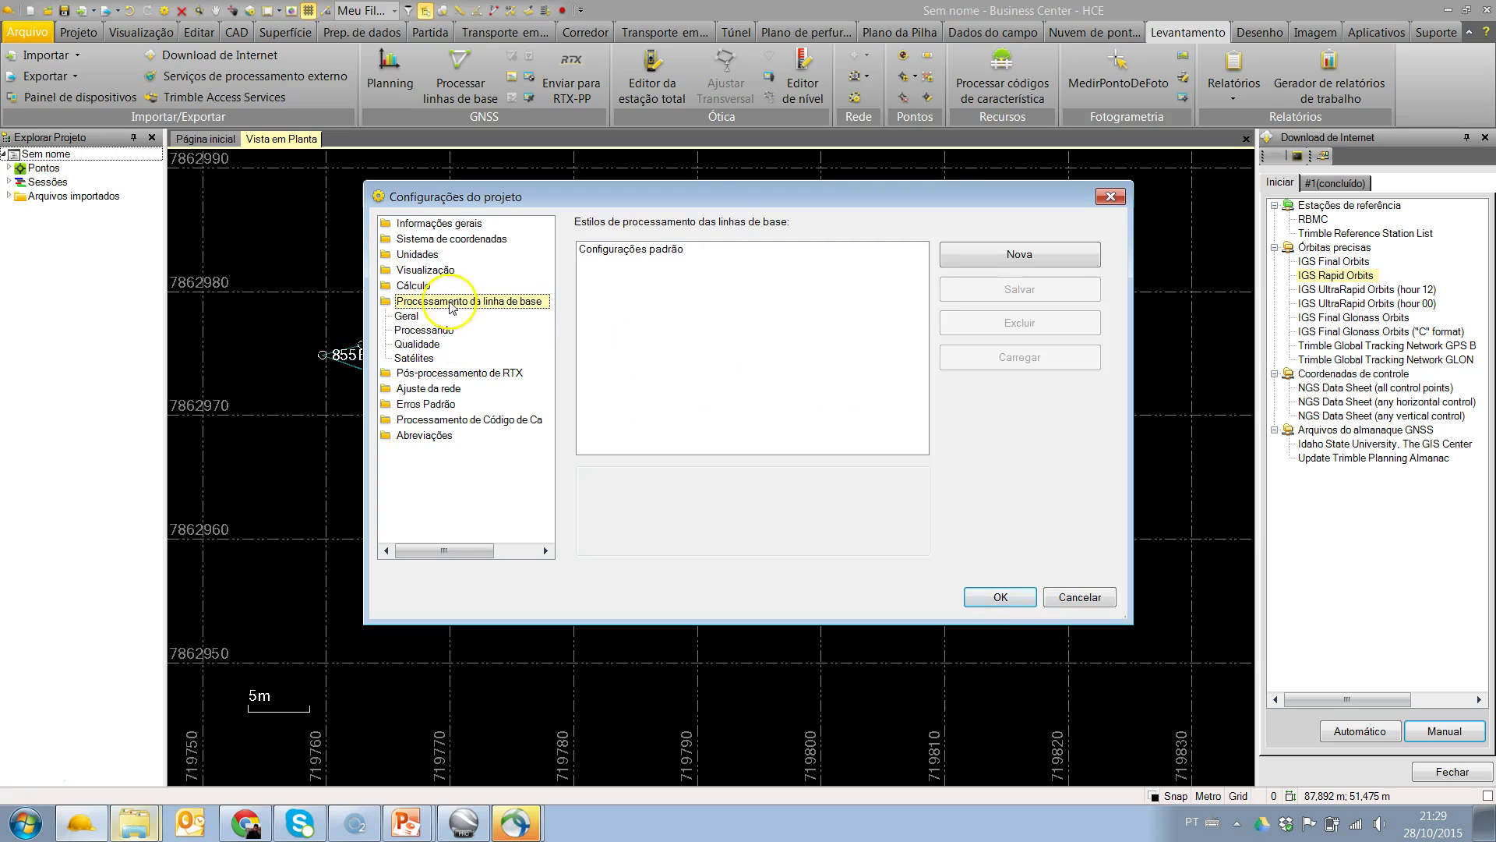
{"action": "left_click", "coordinate": [1012, 255]}
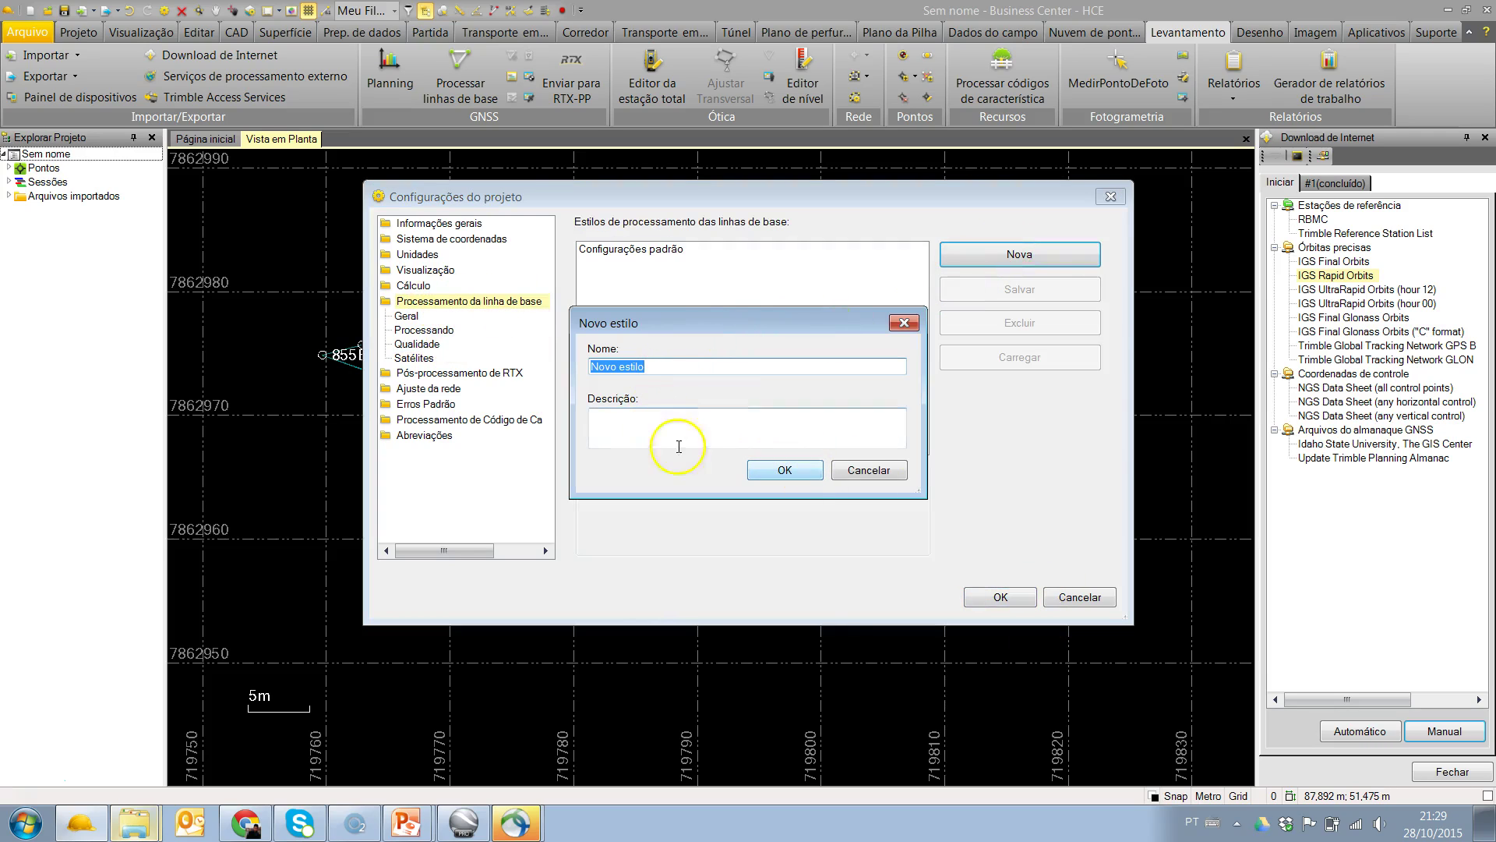
{"action": "left_click", "coordinate": [869, 471]}
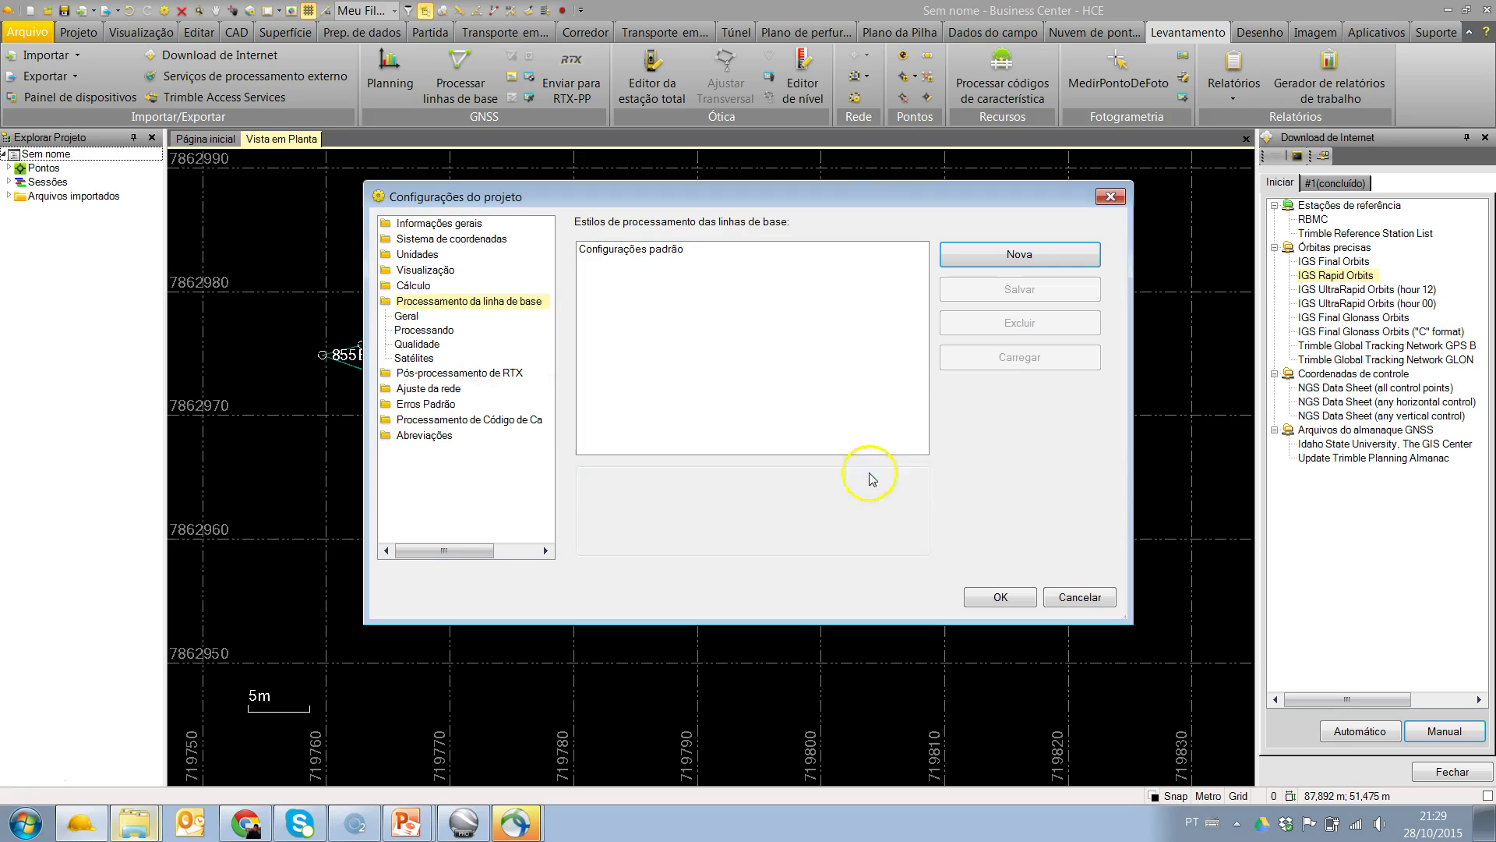
{"action": "left_click", "coordinate": [1080, 597]}
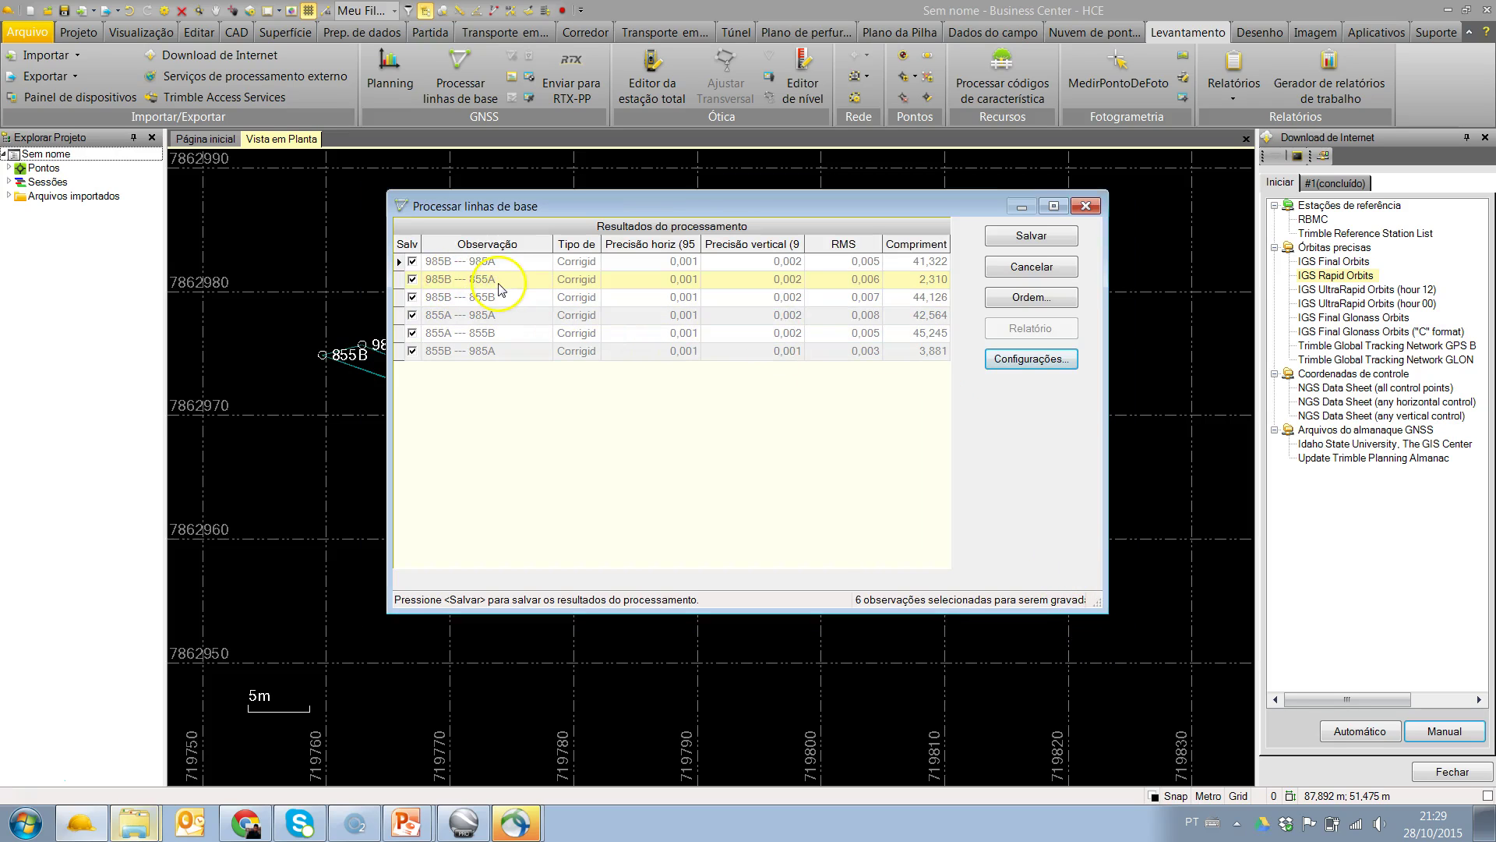
Generate the processing report for the 985B–855B baseline and examine its session details, including ephemeris, duration and processing interval.
{"action": "left_click", "coordinate": [401, 265]}
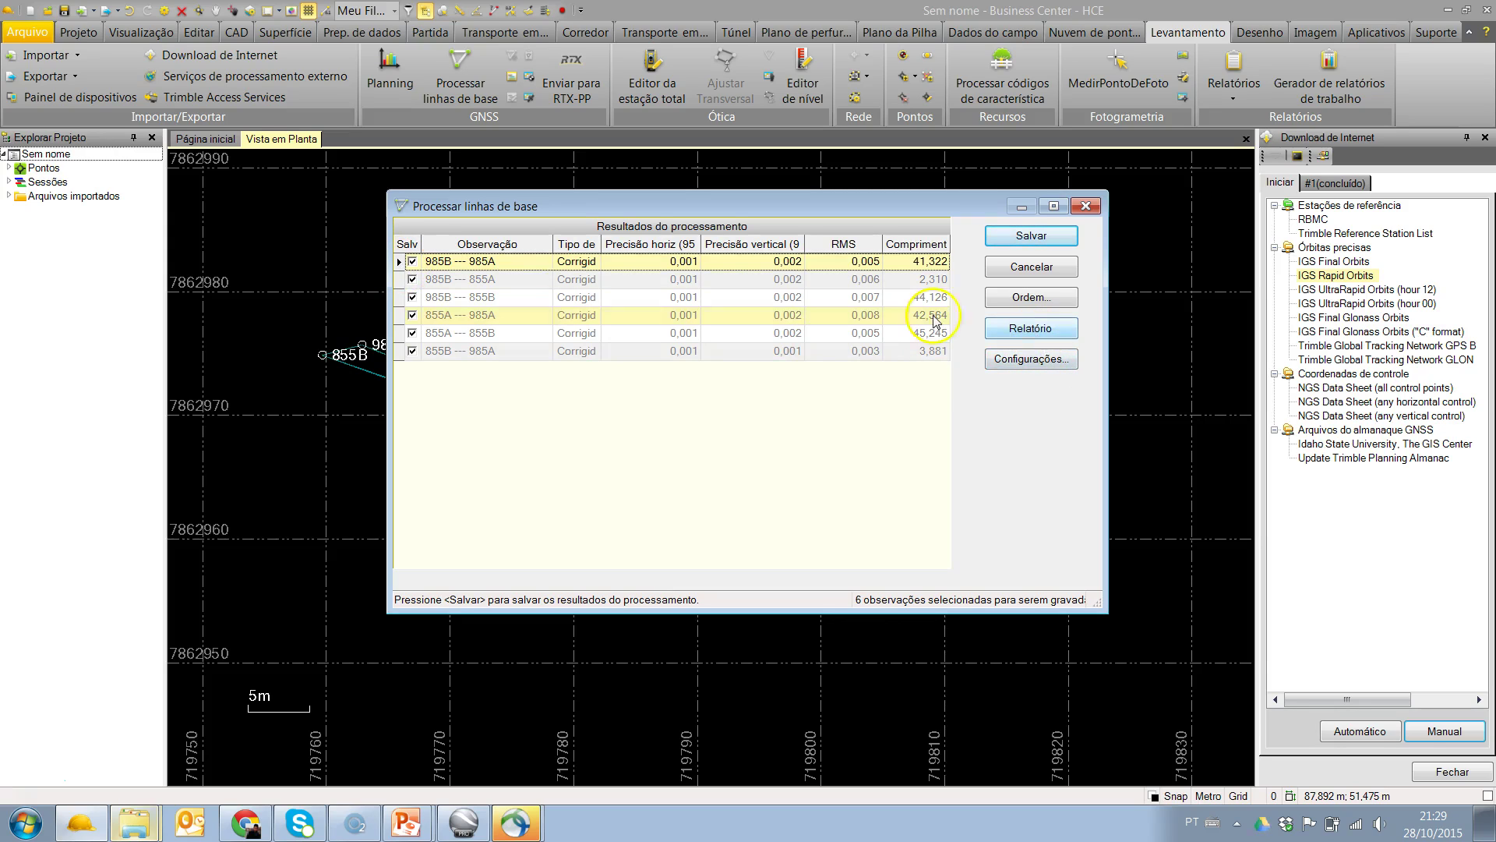
{"action": "left_click", "coordinate": [402, 299]}
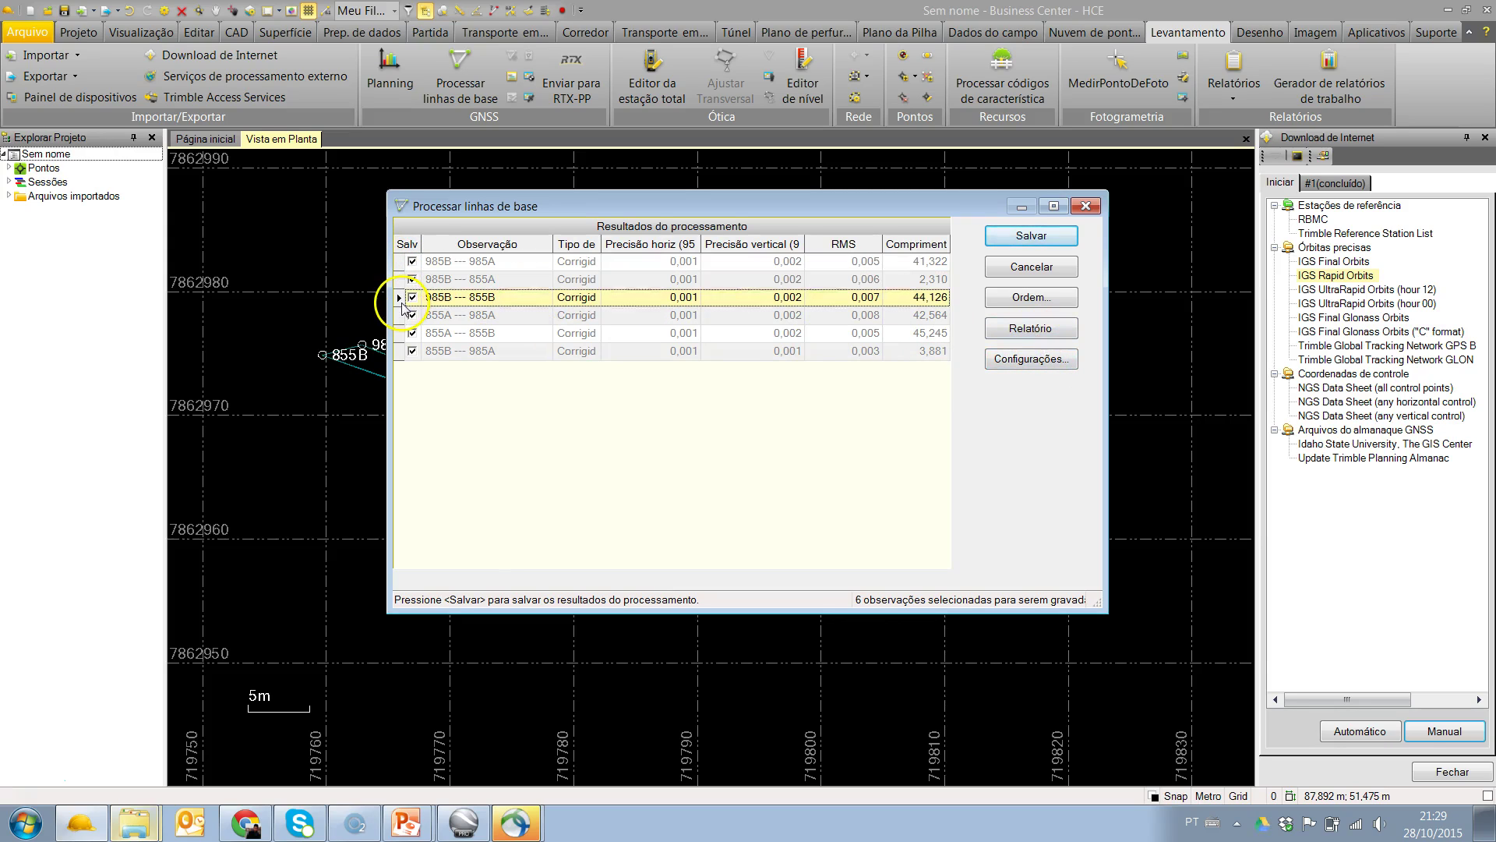
{"action": "left_click", "coordinate": [1010, 335]}
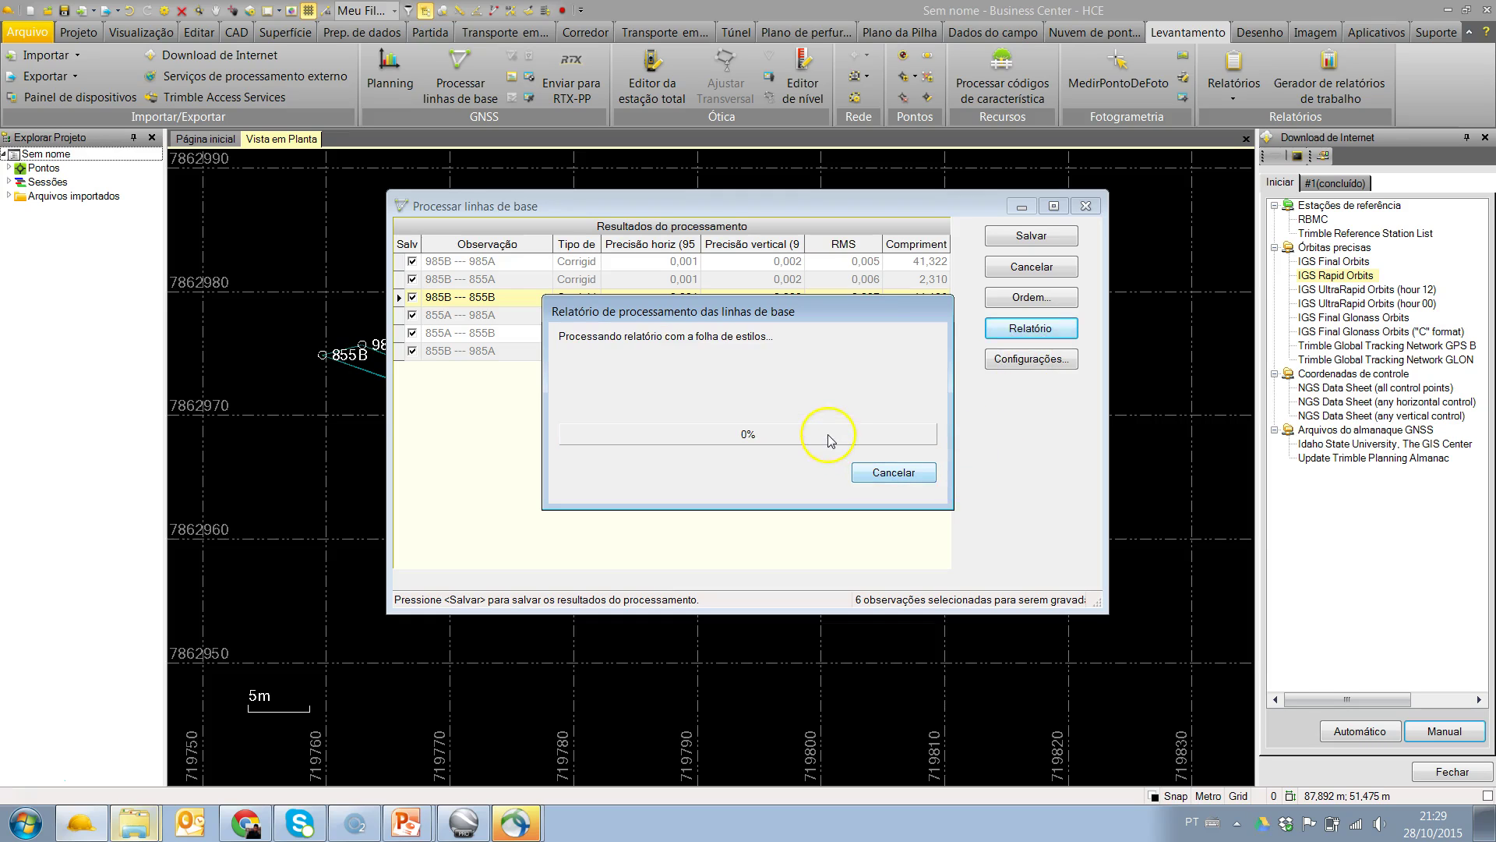
{"action": "scroll", "coordinate": [701, 350], "scroll_direction": "down", "scroll_amount": 1}
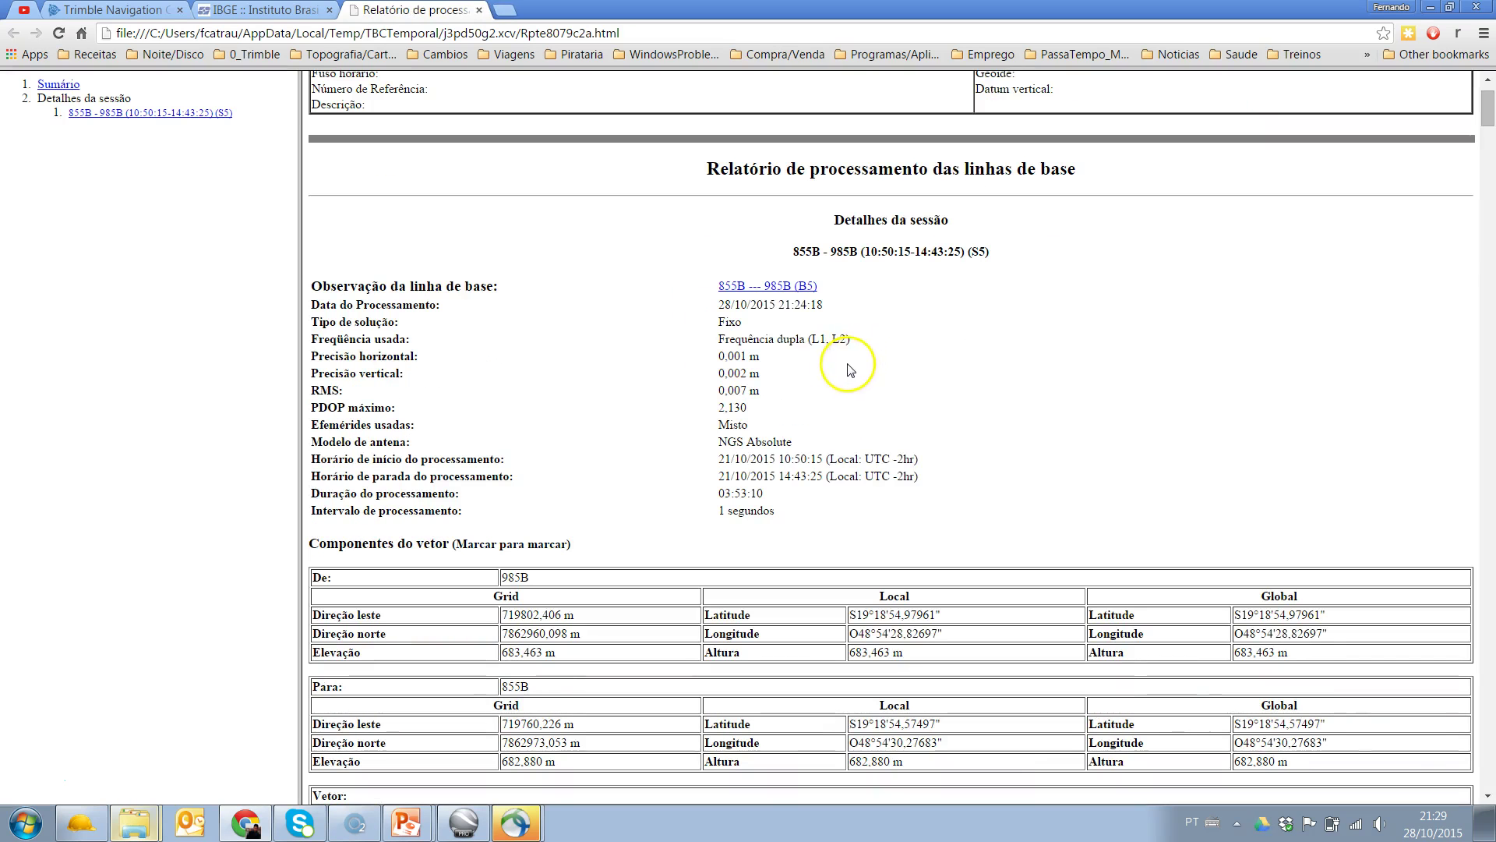
{"action": "left_click_drag", "start_coordinate": [718, 497], "coordinate": [774, 502]}
{"action": "left_click", "coordinate": [768, 516]}
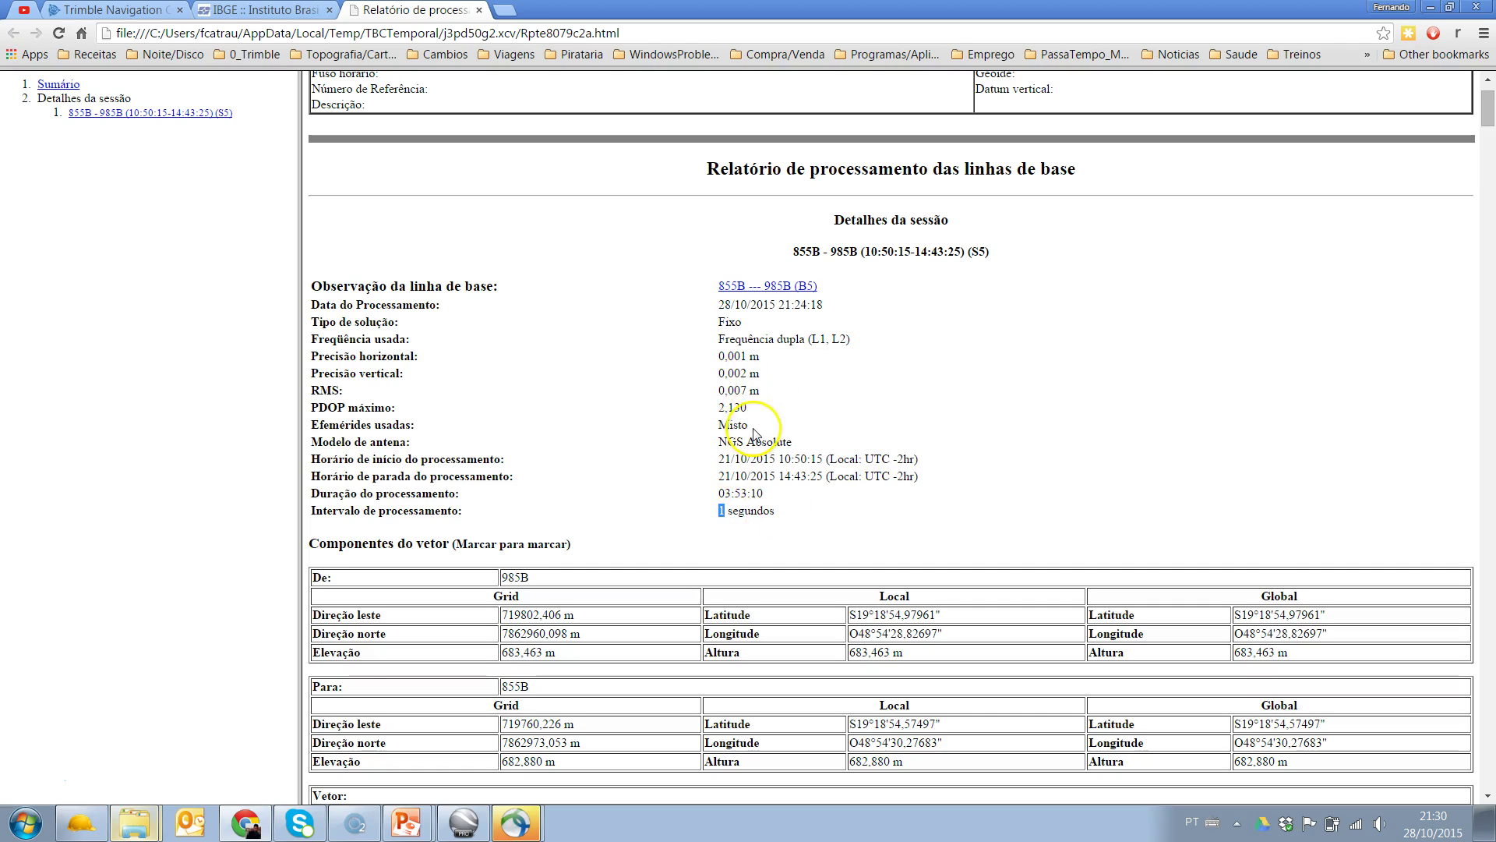
Examine the report's vector components, standard deviations, occupations and satellite tracking summary.
{"action": "scroll", "coordinate": [811, 406], "scroll_direction": "down", "scroll_amount": 3}
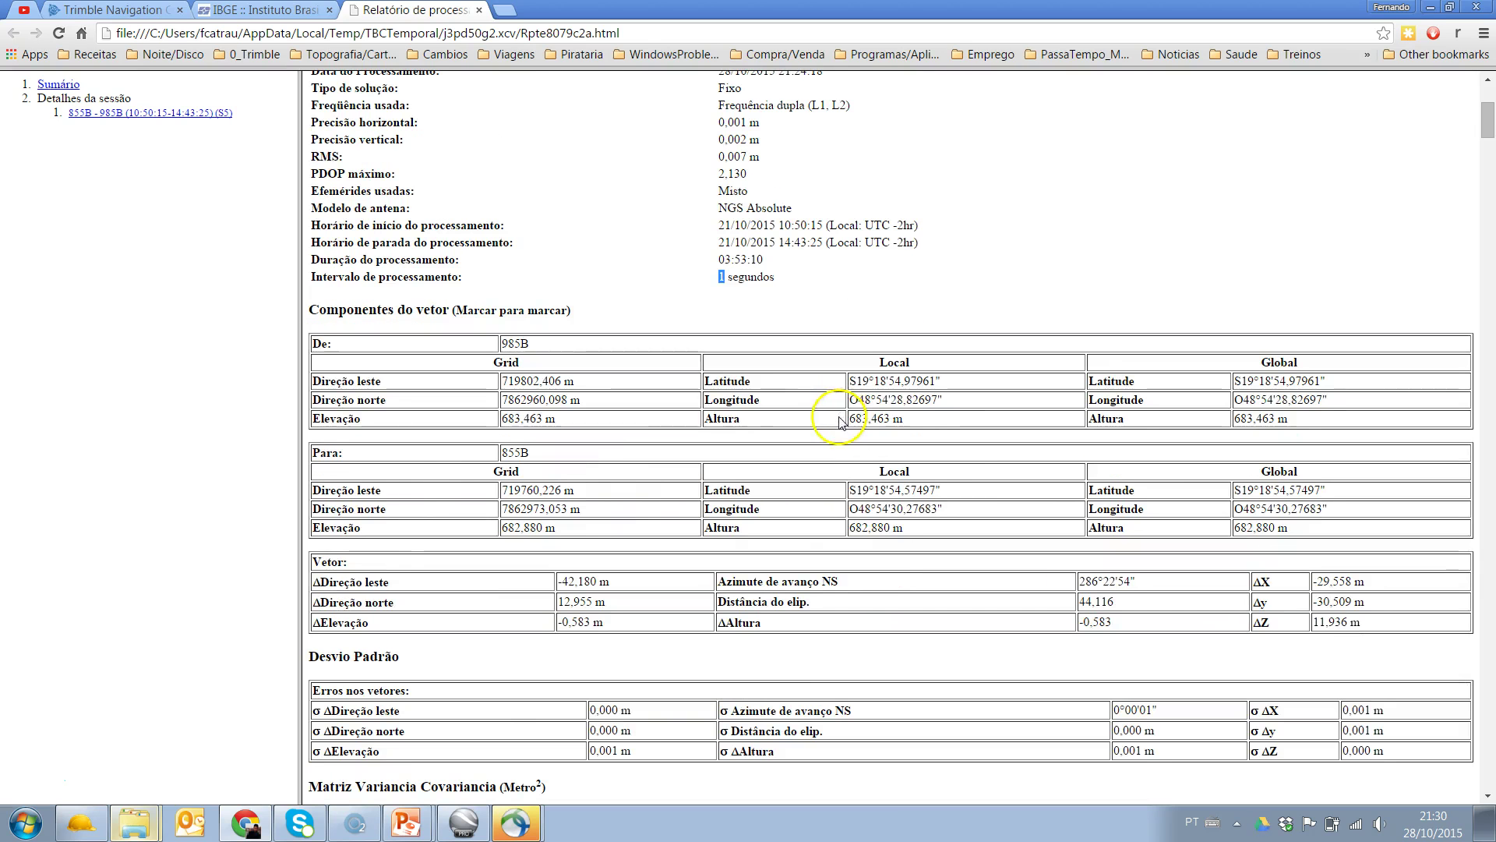
{"action": "scroll", "coordinate": [787, 441], "scroll_direction": "down", "scroll_amount": 9}
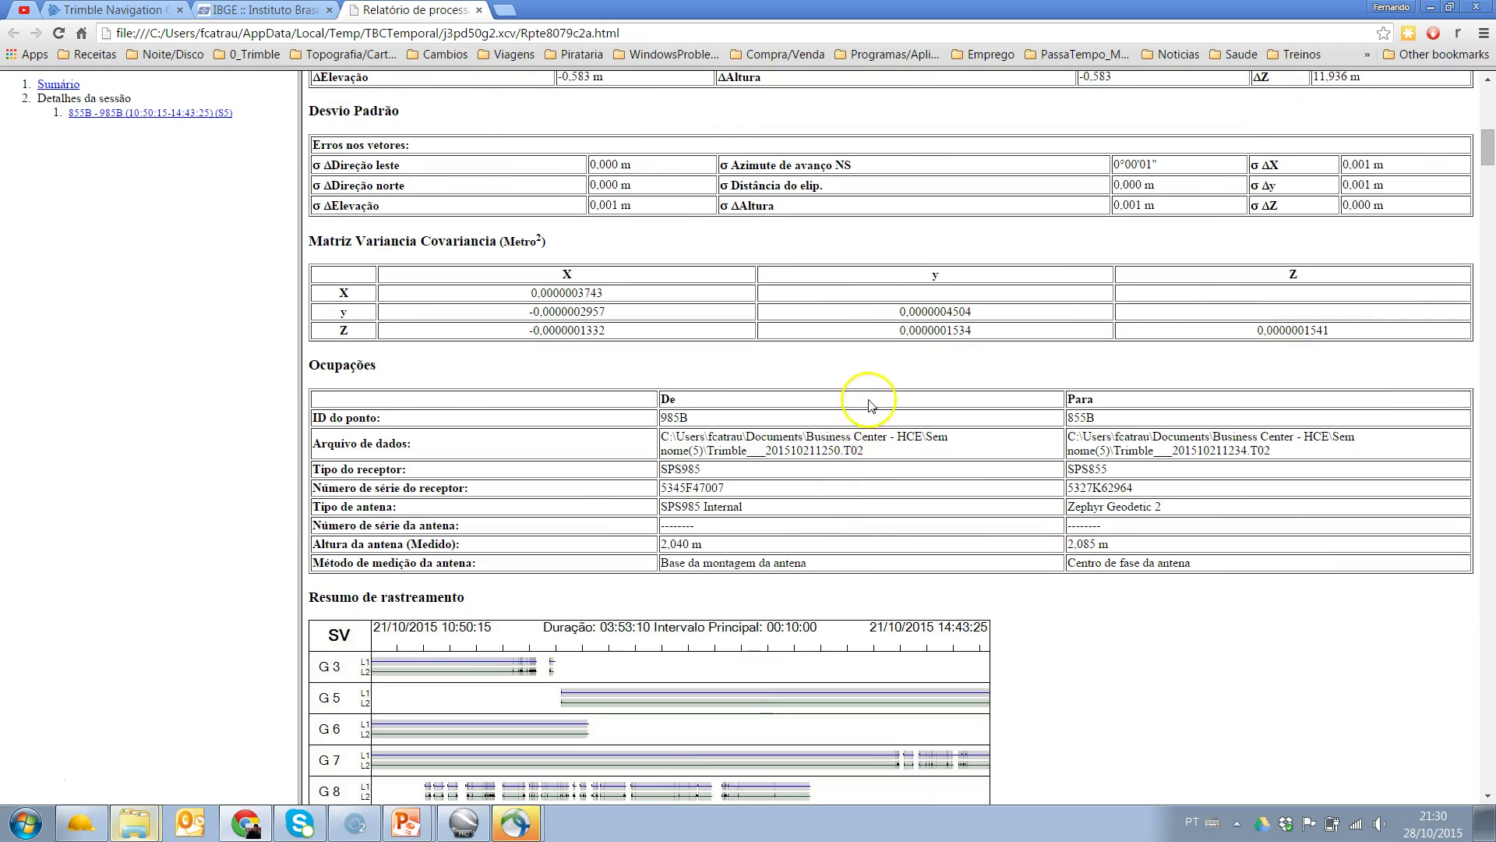
{"action": "scroll", "coordinate": [875, 385], "scroll_direction": "down", "scroll_amount": 2}
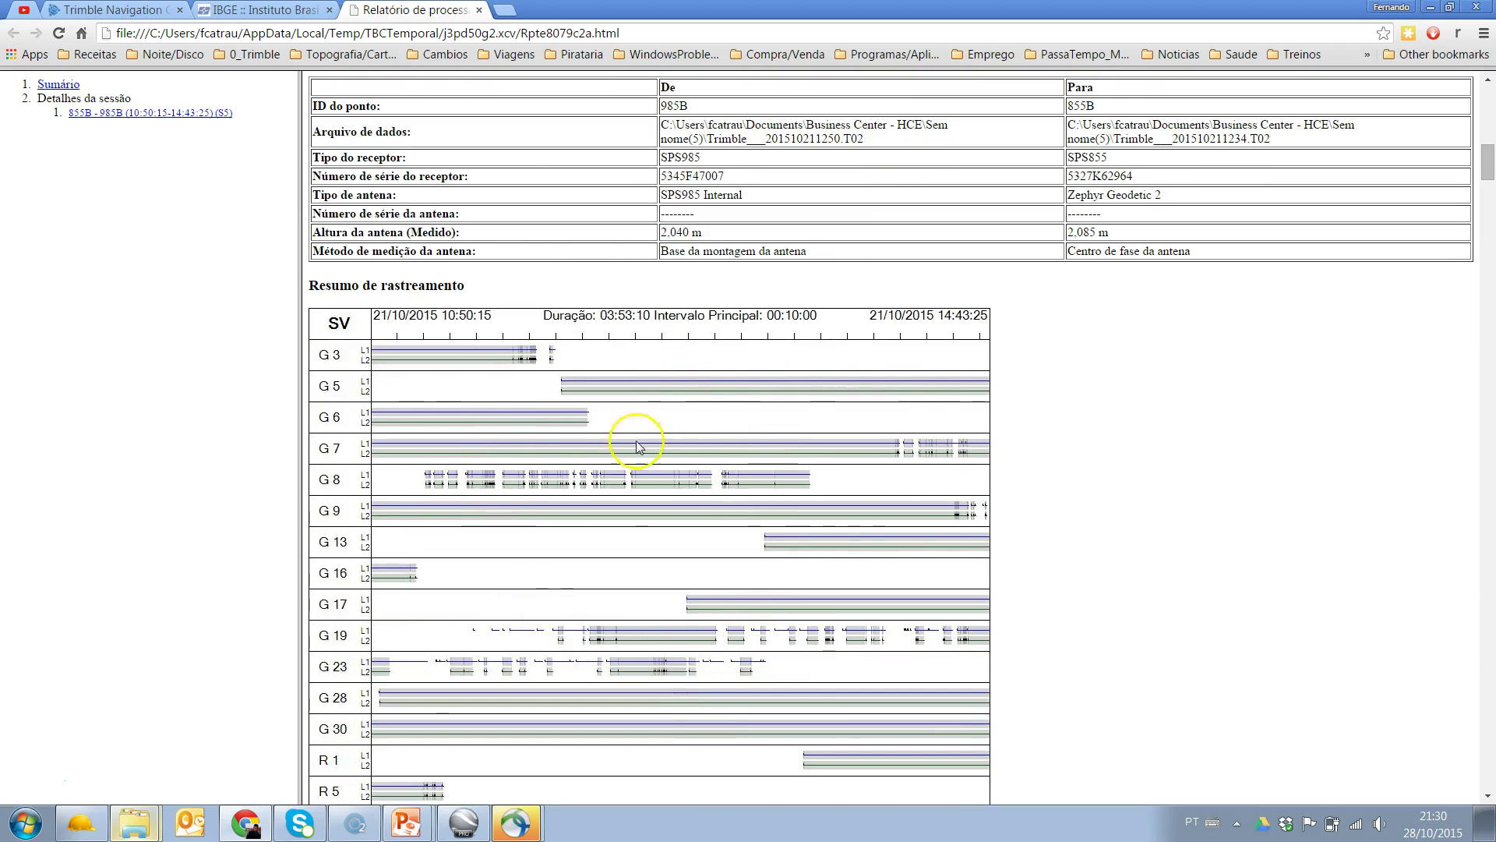
{"action": "scroll", "coordinate": [623, 434], "scroll_direction": "down", "scroll_amount": 1}
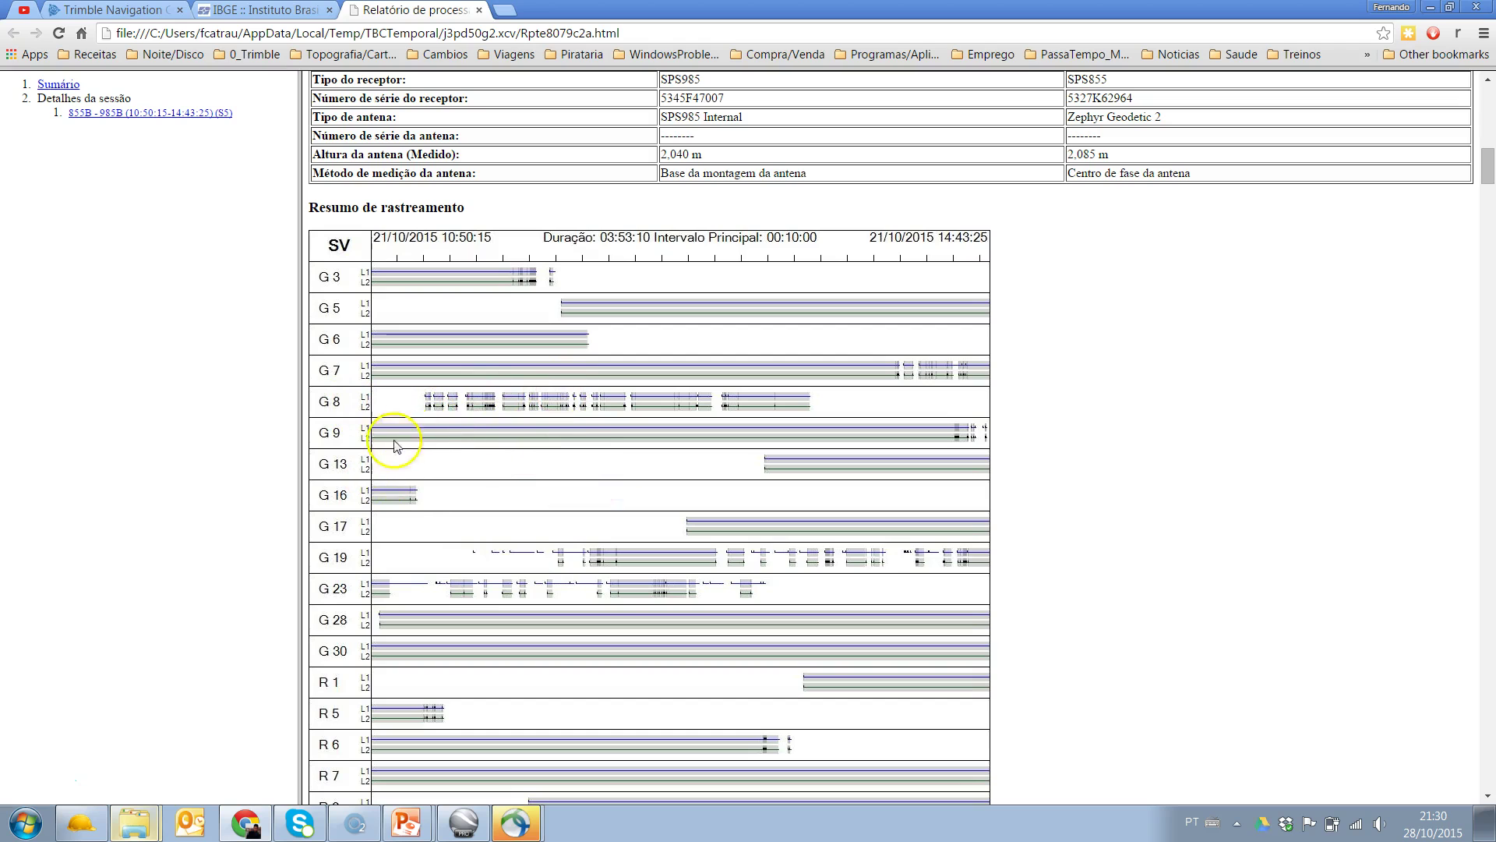
{"action": "scroll", "coordinate": [613, 423], "scroll_direction": "down", "scroll_amount": 6}
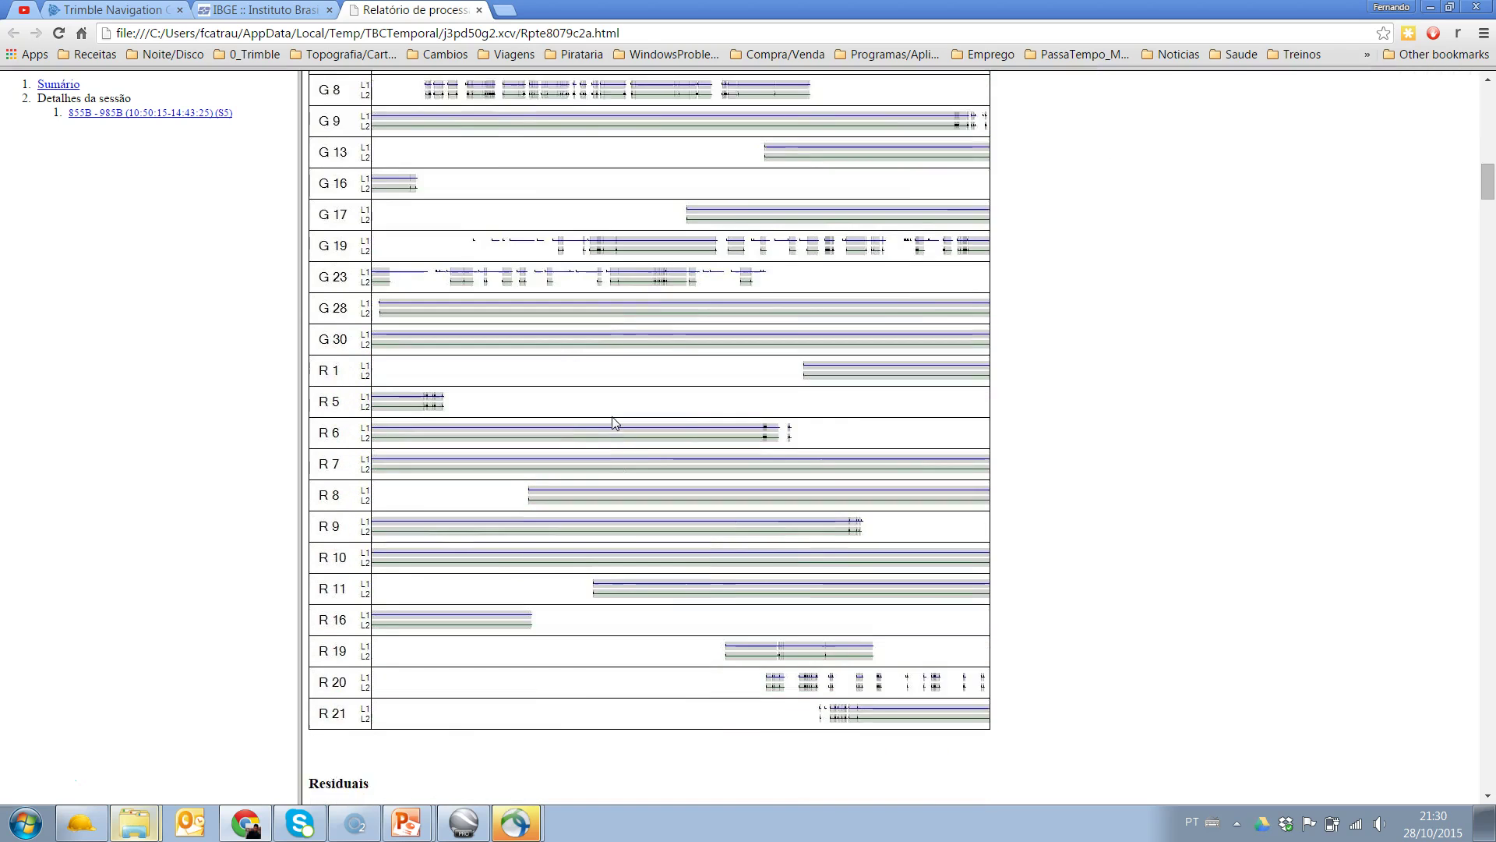
{"action": "scroll", "coordinate": [613, 423], "scroll_direction": "down", "scroll_amount": 3}
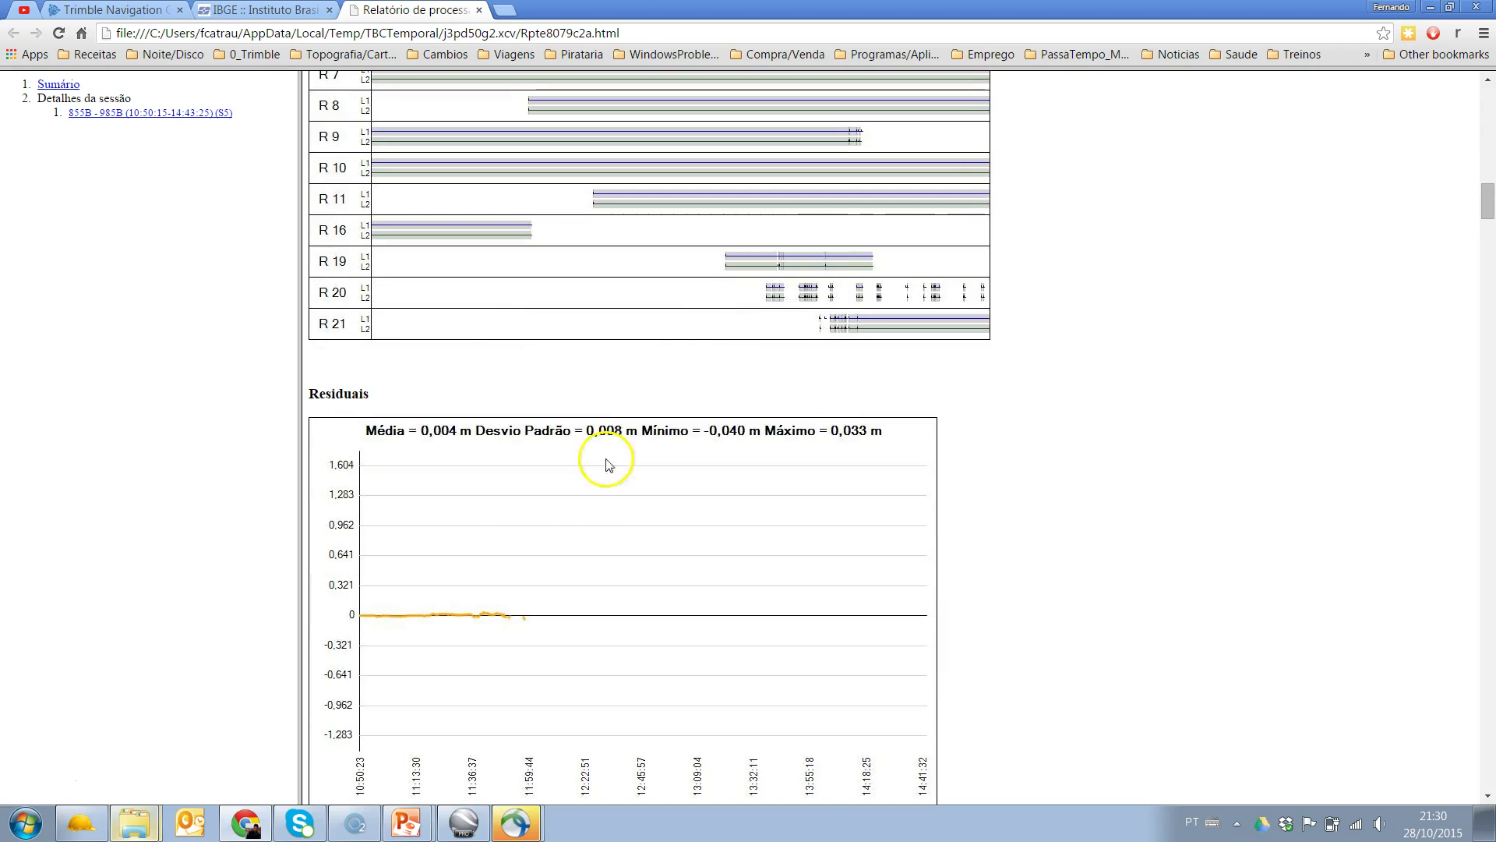
Examine the residual graphs of satellites G3, G5, G6 and G7, comparing them with the tracking summary.
{"action": "scroll", "coordinate": [581, 565], "scroll_direction": "down", "scroll_amount": 1}
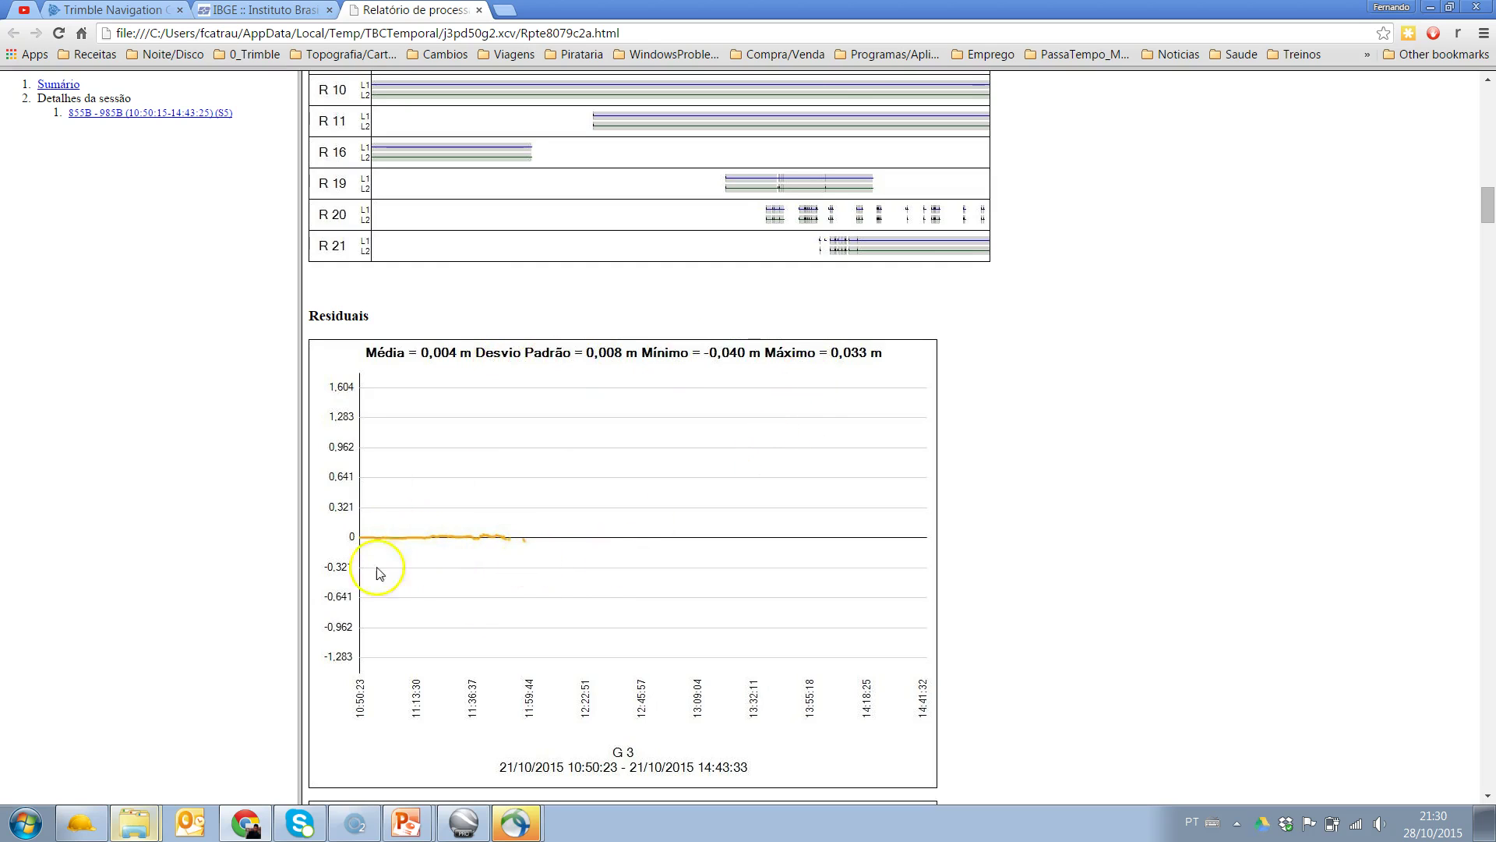
{"action": "scroll", "coordinate": [593, 576], "scroll_direction": "down", "scroll_amount": 8}
{"action": "scroll", "coordinate": [650, 479], "scroll_direction": "down", "scroll_amount": 5}
{"action": "scroll", "coordinate": [656, 491], "scroll_direction": "up", "scroll_amount": 17}
{"action": "scroll", "coordinate": [662, 503], "scroll_direction": "down", "scroll_amount": 7}
{"action": "scroll", "coordinate": [666, 526], "scroll_direction": "down", "scroll_amount": 18}
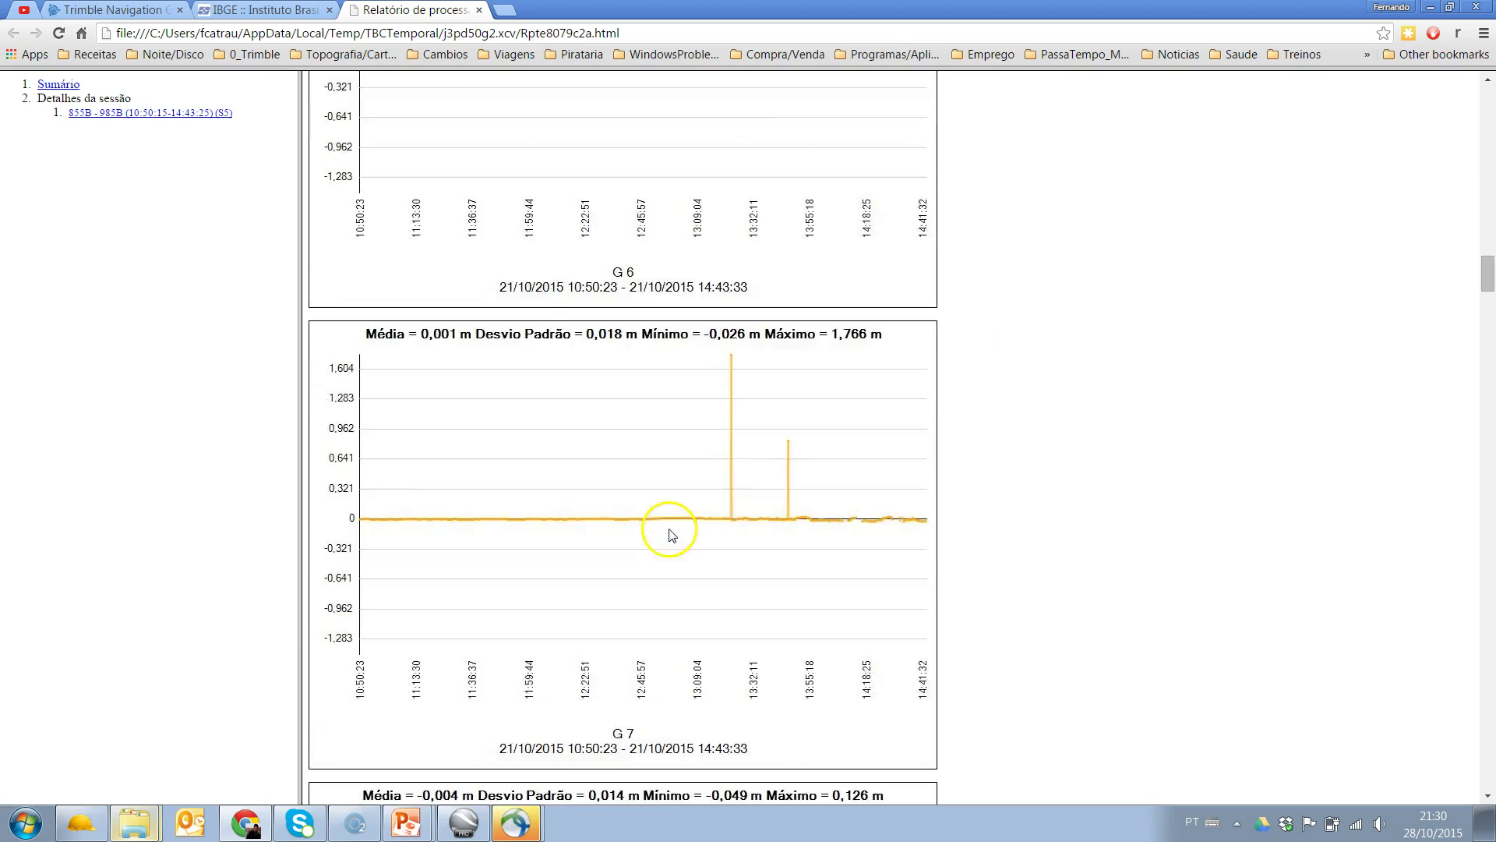
{"action": "scroll", "coordinate": [685, 523], "scroll_direction": "up", "scroll_amount": 20}
{"action": "scroll", "coordinate": [707, 527], "scroll_direction": "up", "scroll_amount": 6}
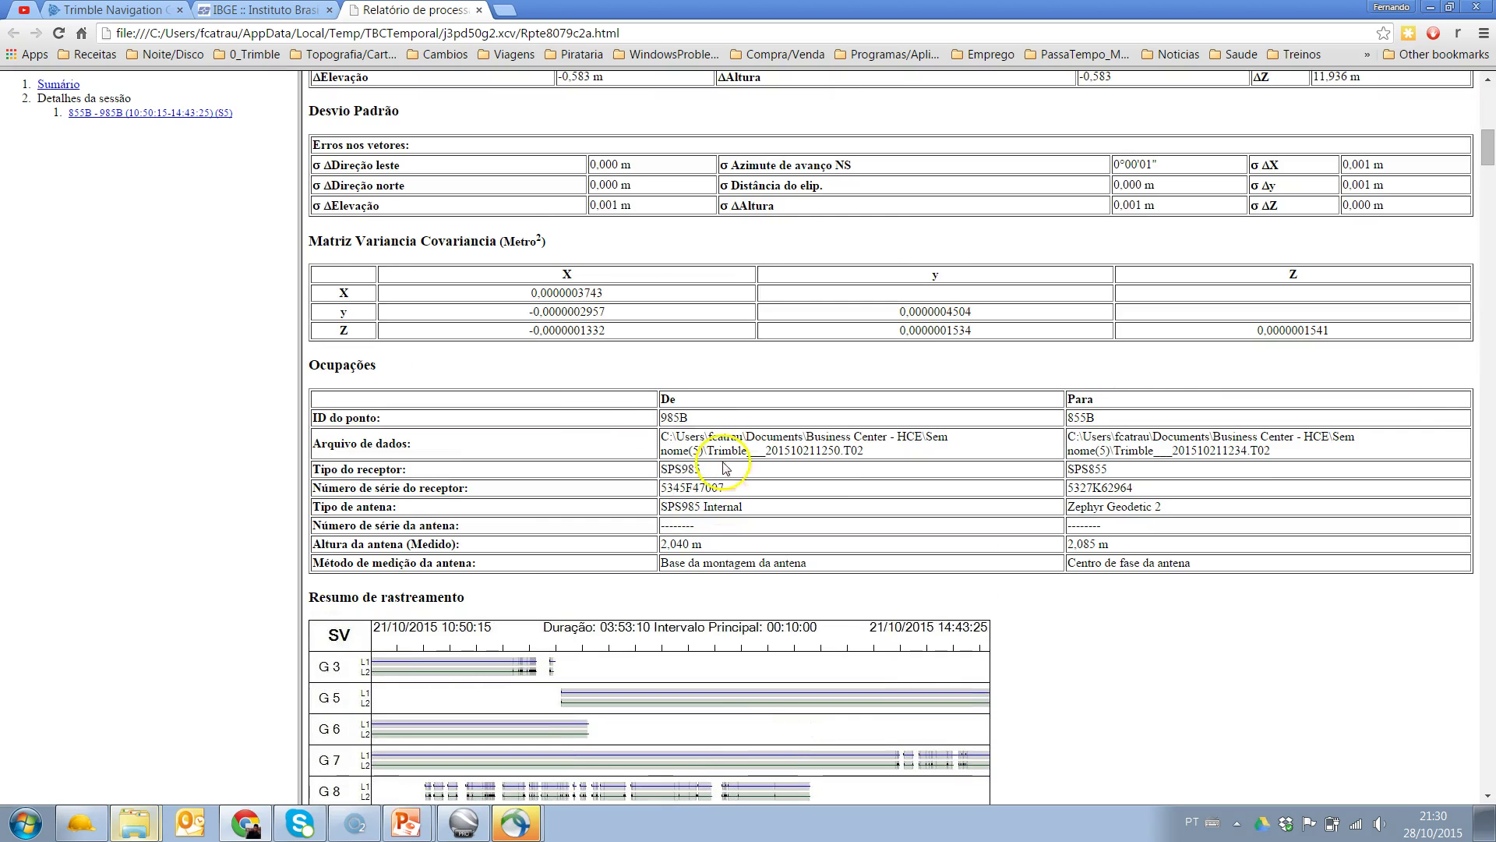
{"action": "scroll", "coordinate": [525, 542], "scroll_direction": "down", "scroll_amount": 7}
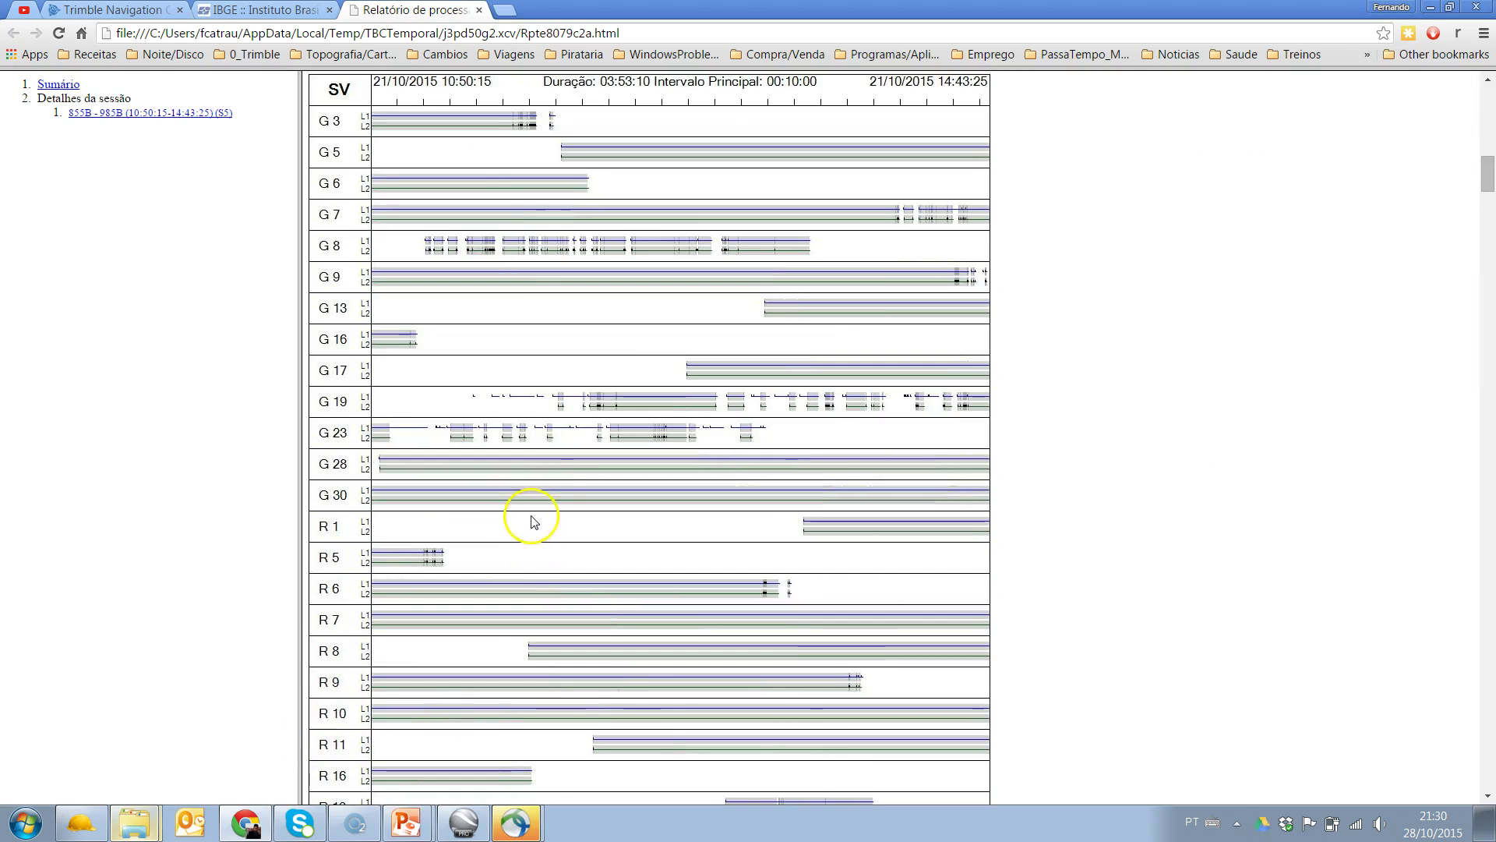
{"action": "scroll", "coordinate": [538, 498], "scroll_direction": "down", "scroll_amount": 12}
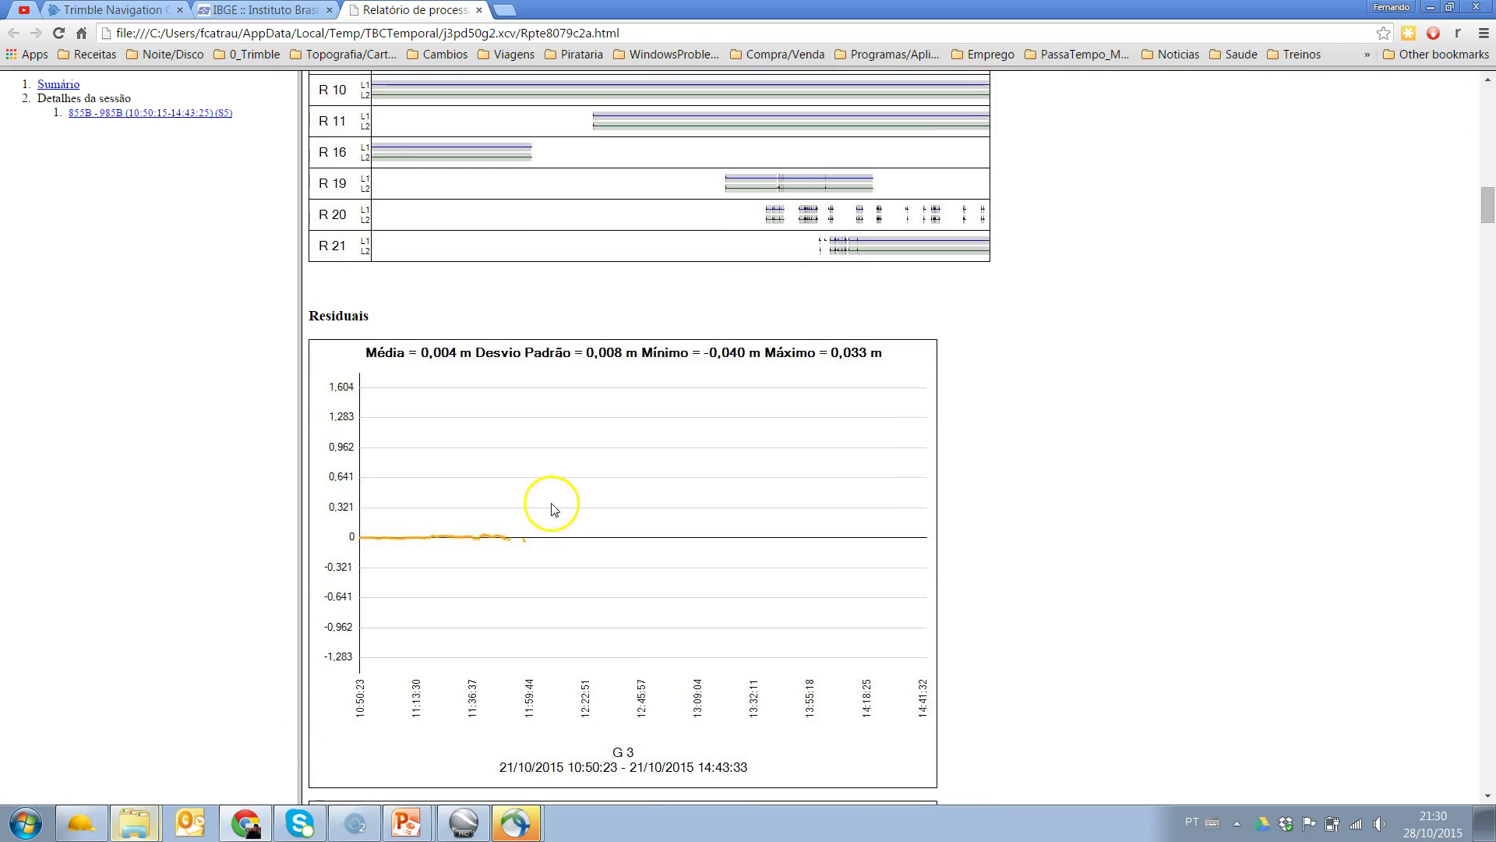
{"action": "scroll", "coordinate": [550, 511], "scroll_direction": "down", "scroll_amount": 2}
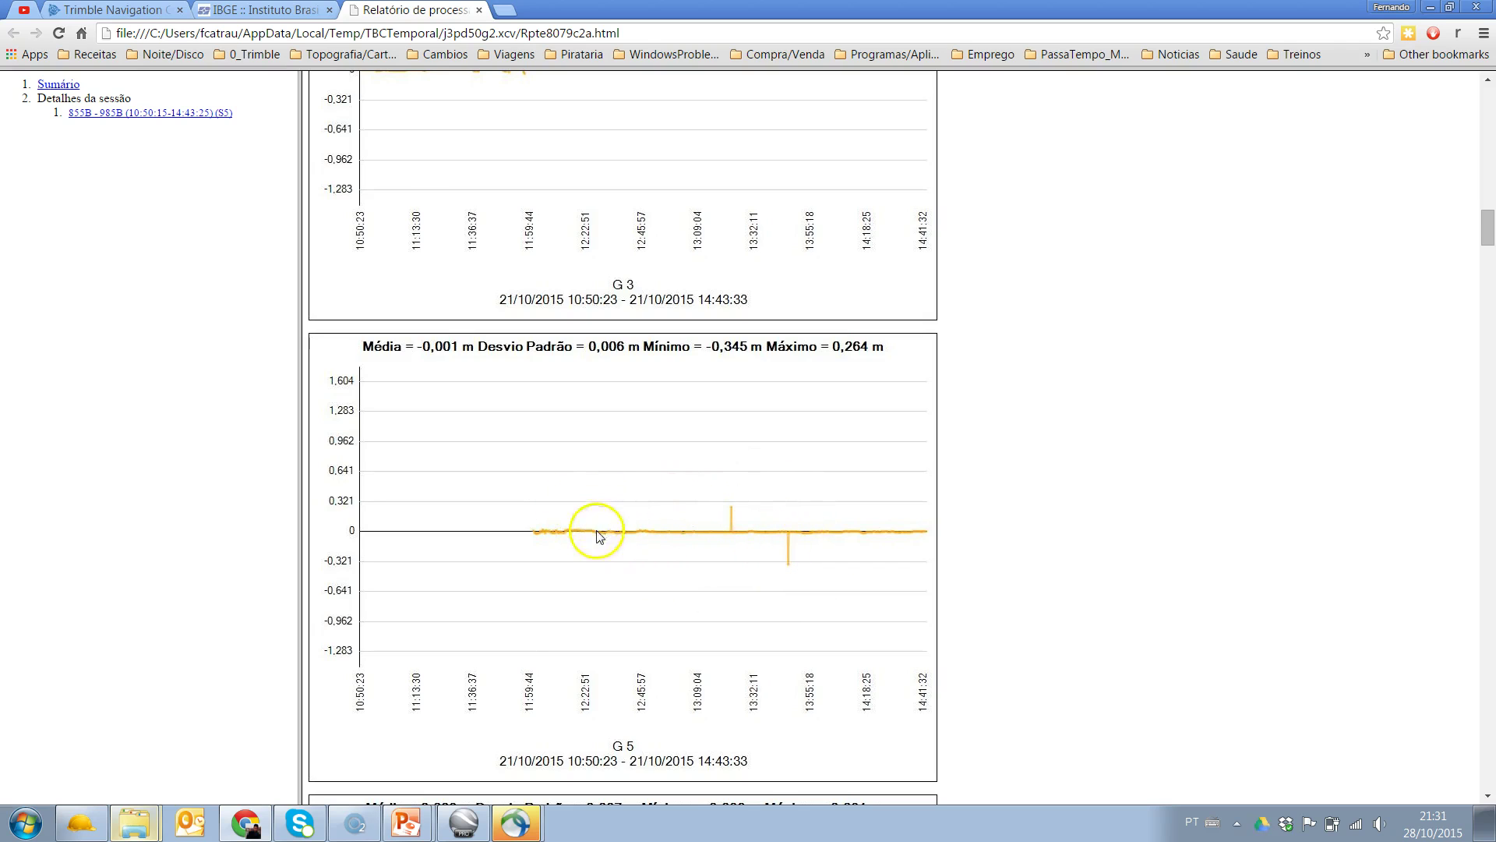
Return to Business Center and save the processing results of all baselines.
{"action": "left_click", "coordinate": [95, 827]}
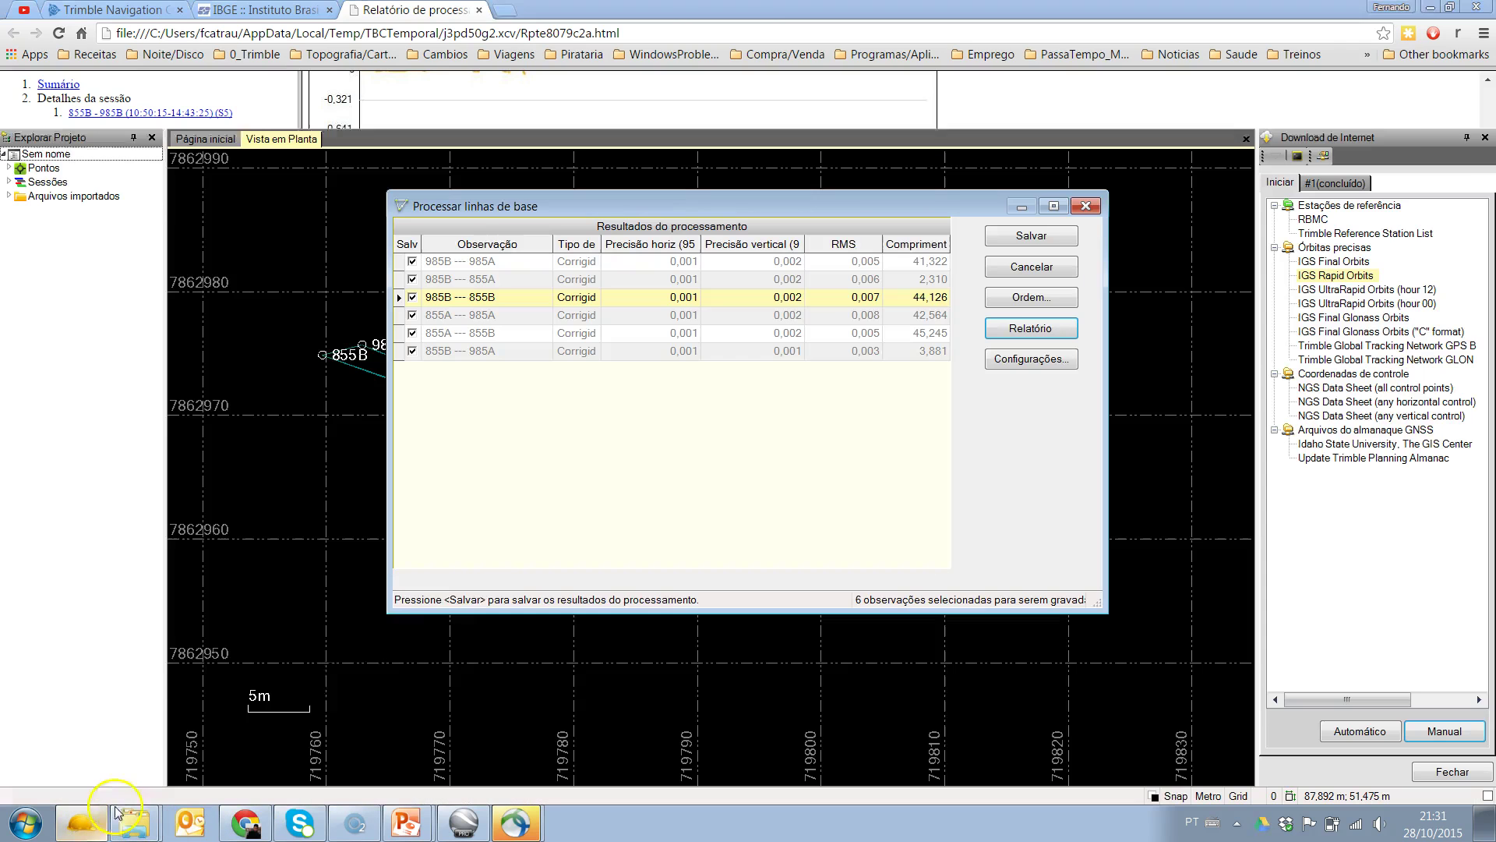
{"action": "left_click", "coordinate": [1029, 238]}
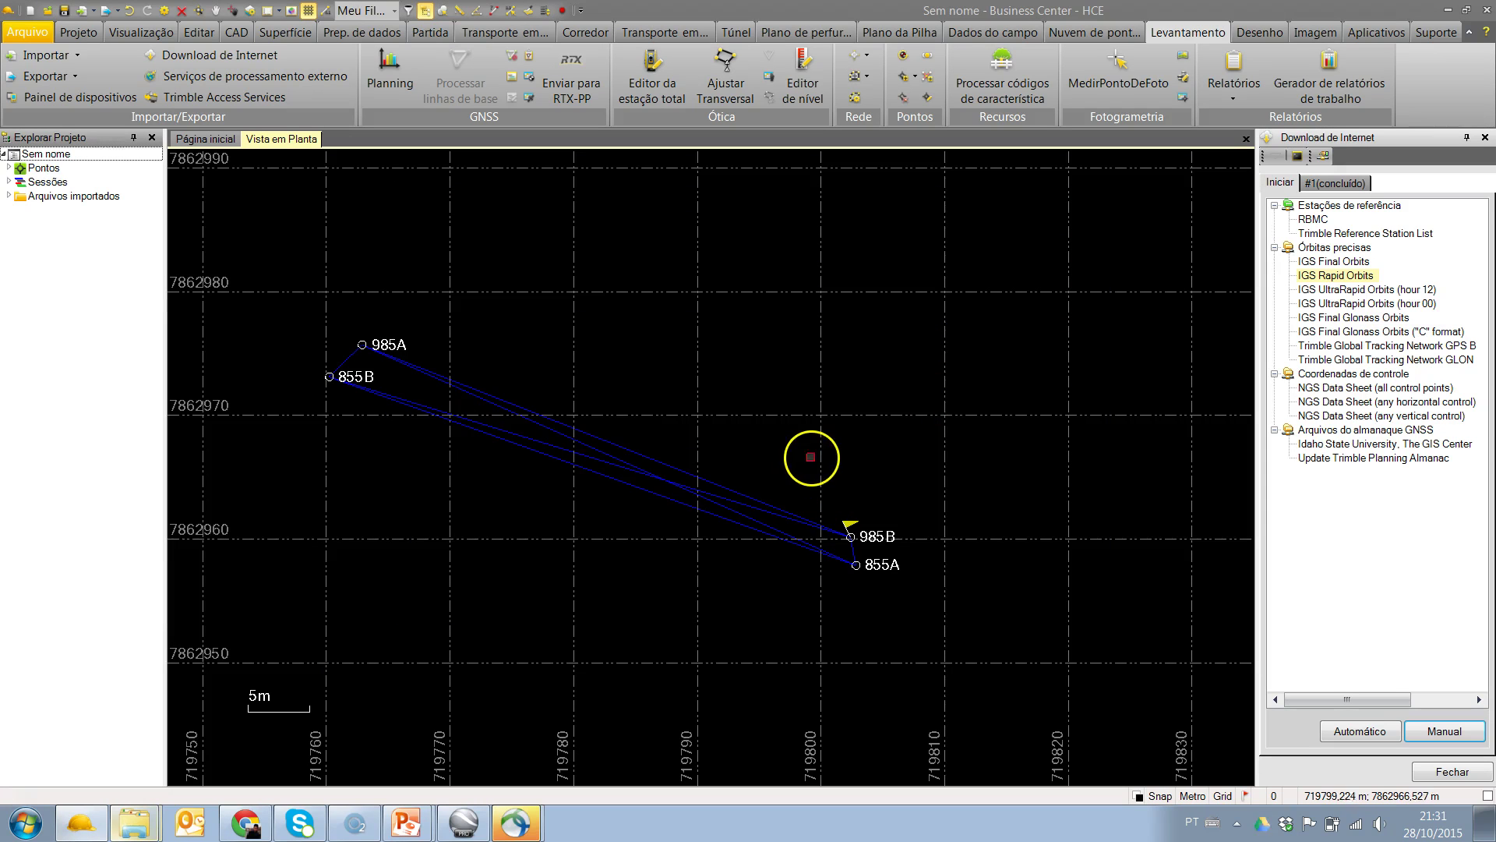
Set the GNSS loop closure results report (Resultados do Fechamento do Círculo de GNSS) to show in the reports menu in the report options.
{"action": "scroll", "coordinate": [673, 406], "scroll_direction": "down", "scroll_amount": 1}
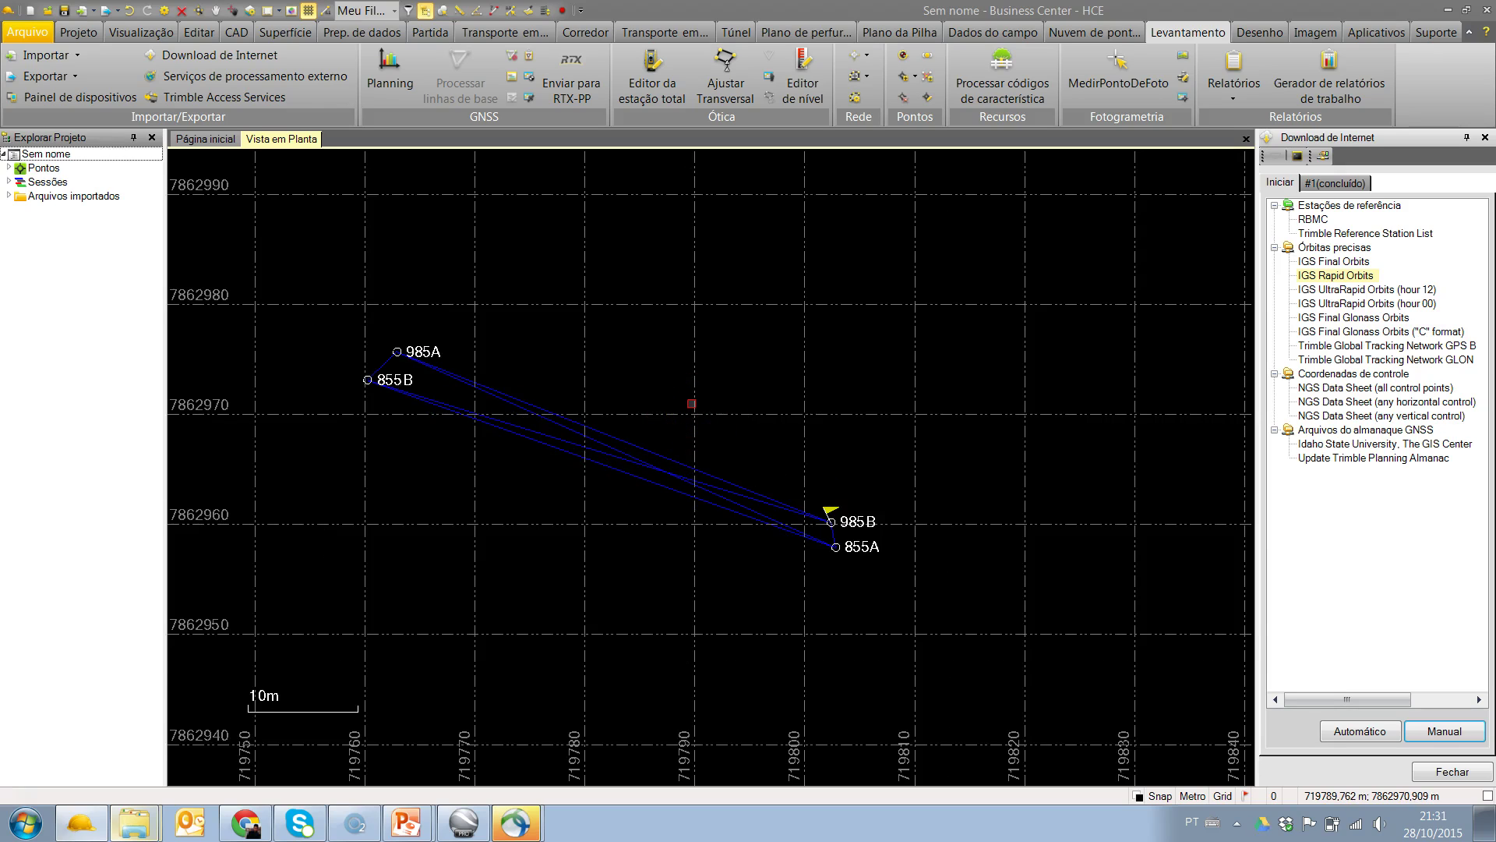
{"action": "left_click", "coordinate": [1228, 103]}
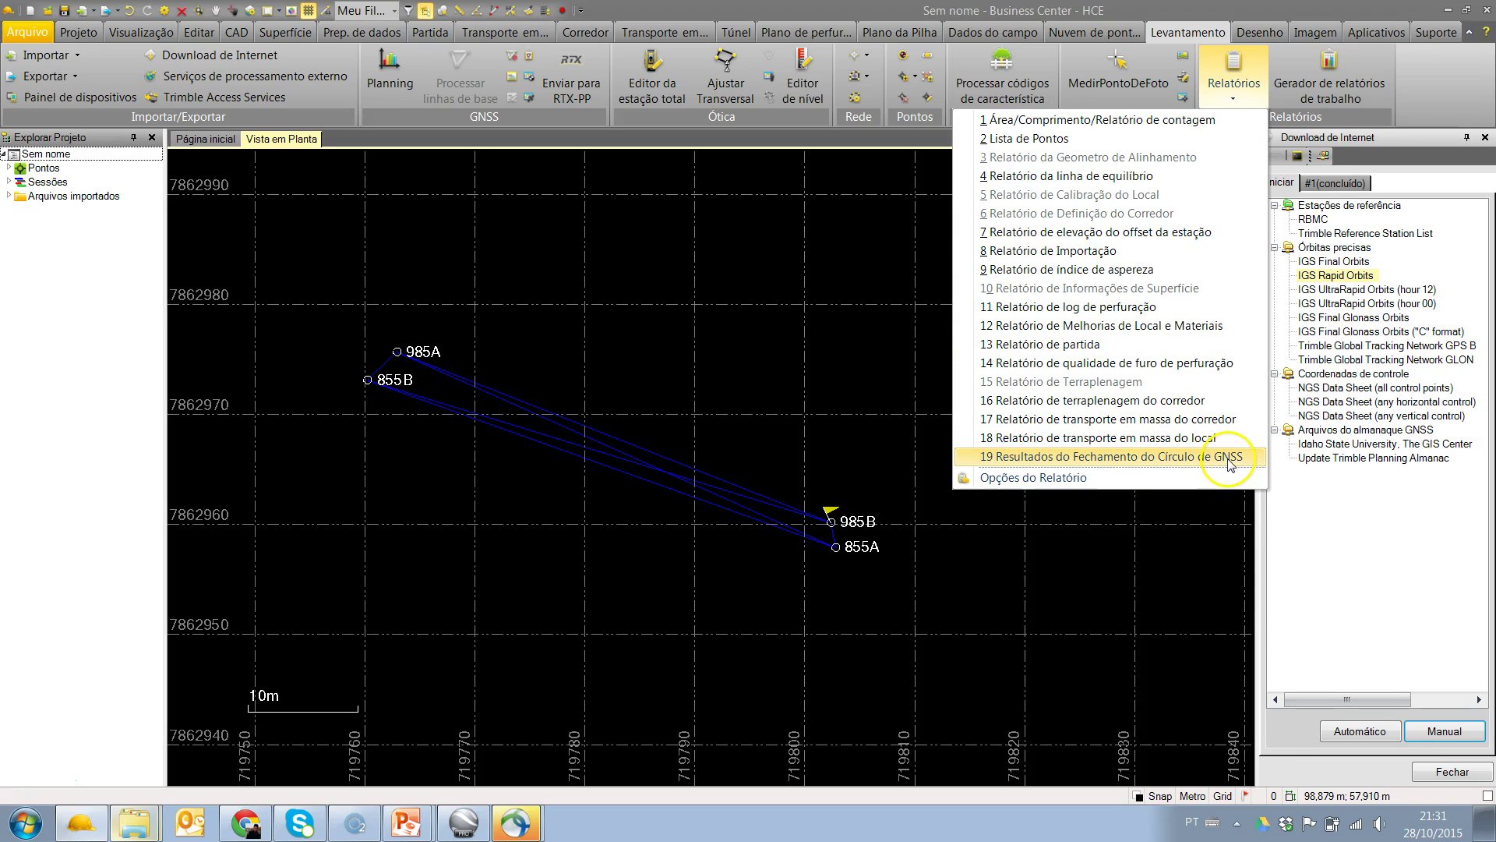
{"action": "left_click", "coordinate": [1032, 478]}
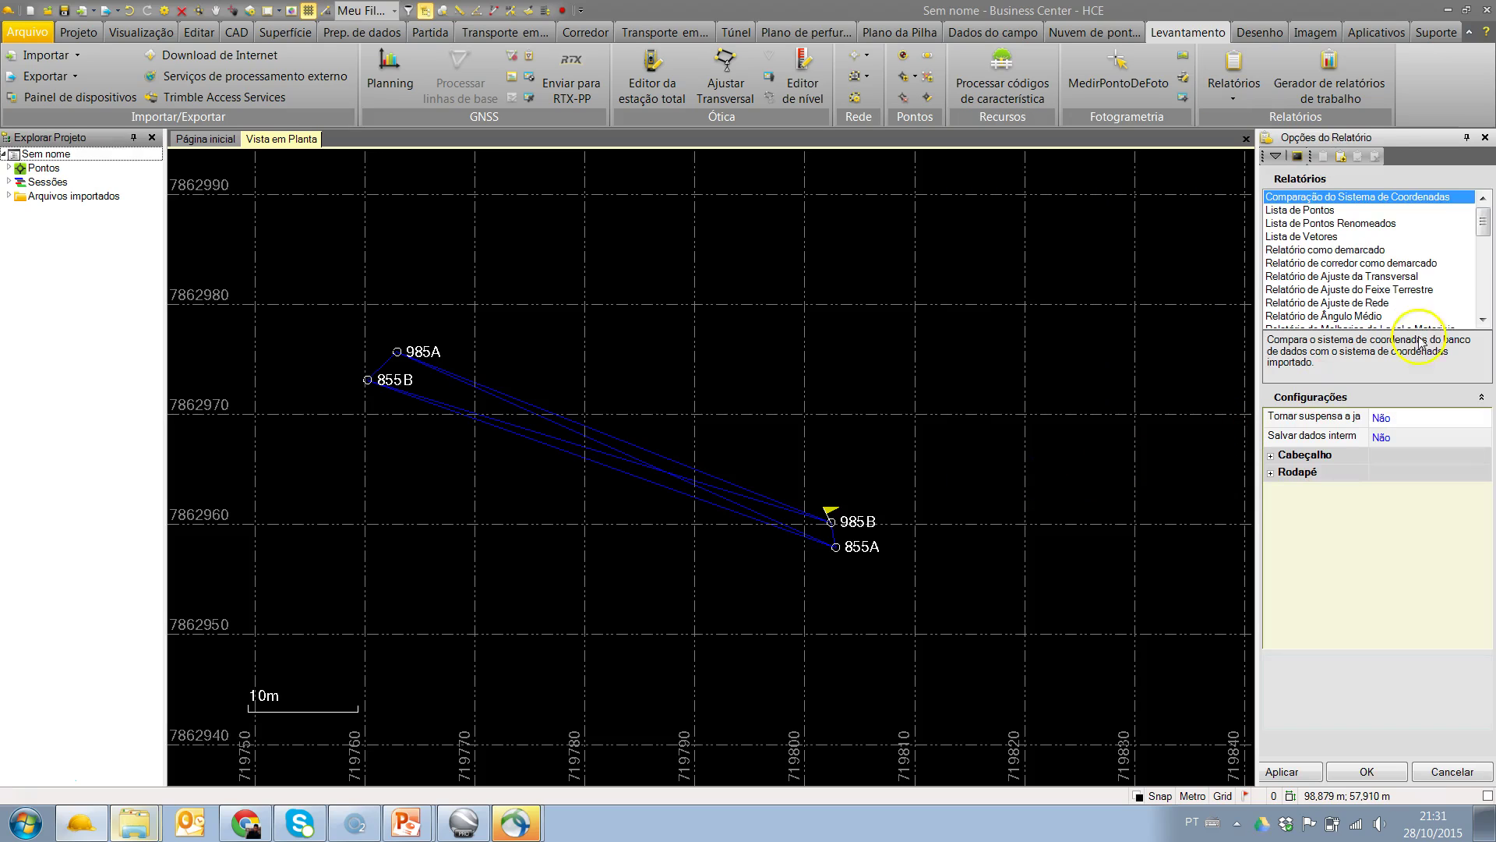
{"action": "left_click_drag", "start_coordinate": [1486, 226], "coordinate": [1489, 308]}
{"action": "left_click", "coordinate": [1436, 304]}
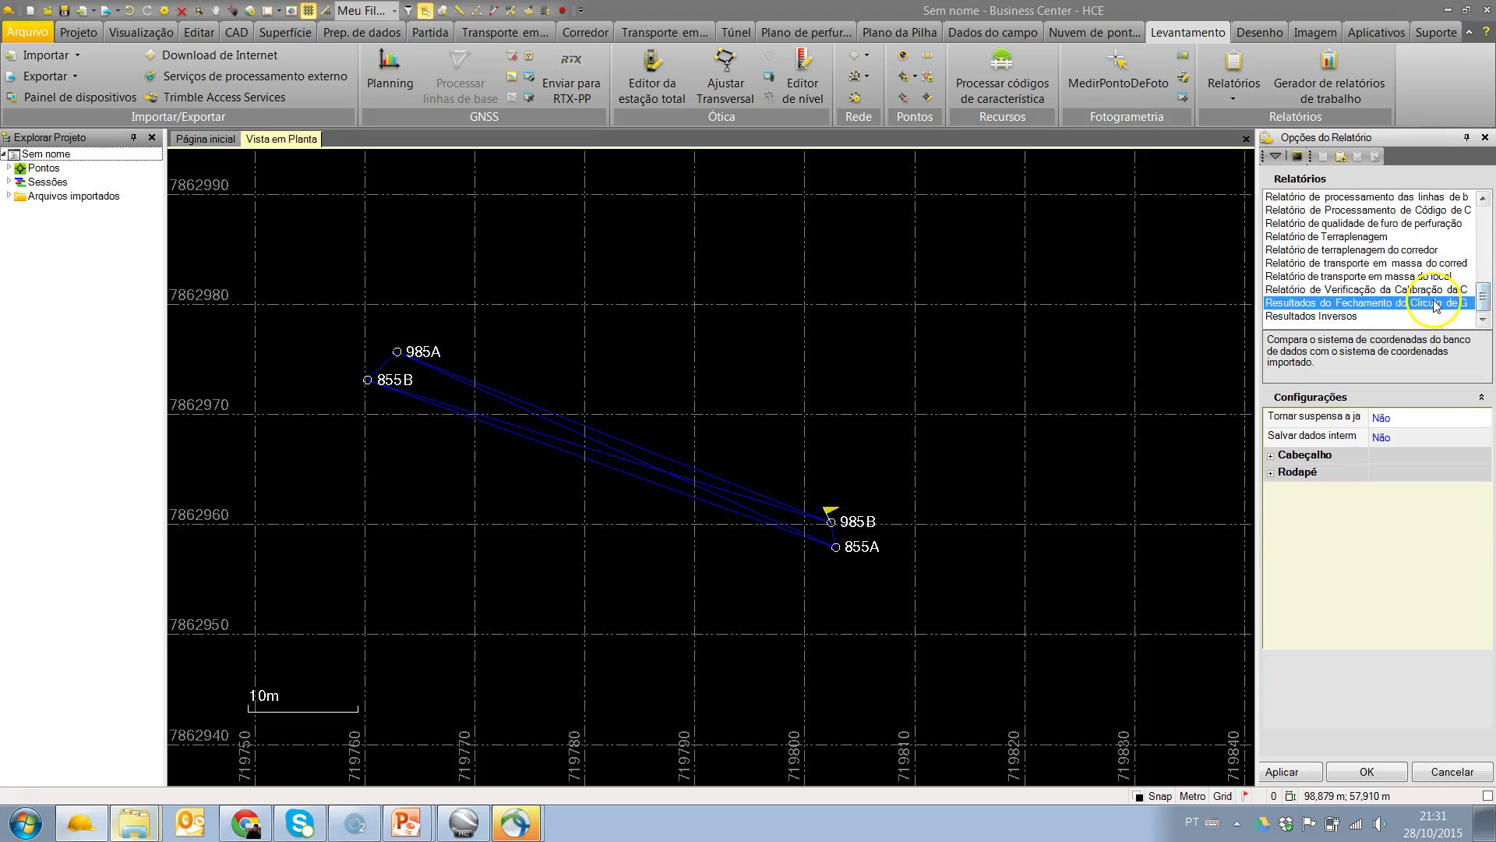
{"action": "left_click", "coordinate": [1406, 418]}
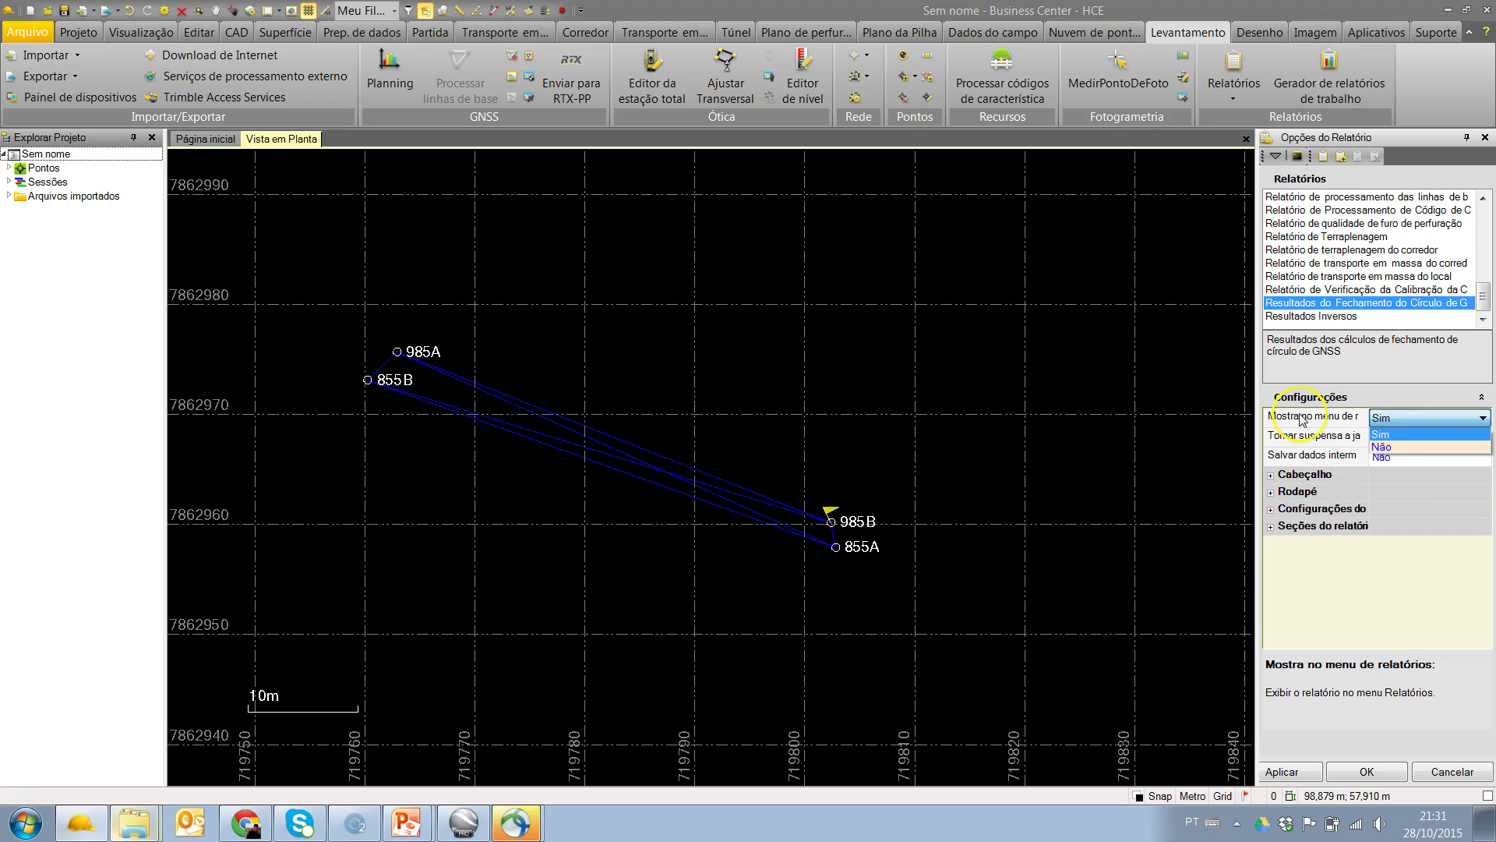
{"action": "left_click", "coordinate": [1410, 446]}
{"action": "left_click", "coordinate": [1406, 419]}
{"action": "left_click", "coordinate": [1405, 435]}
{"action": "left_click", "coordinate": [1399, 769]}
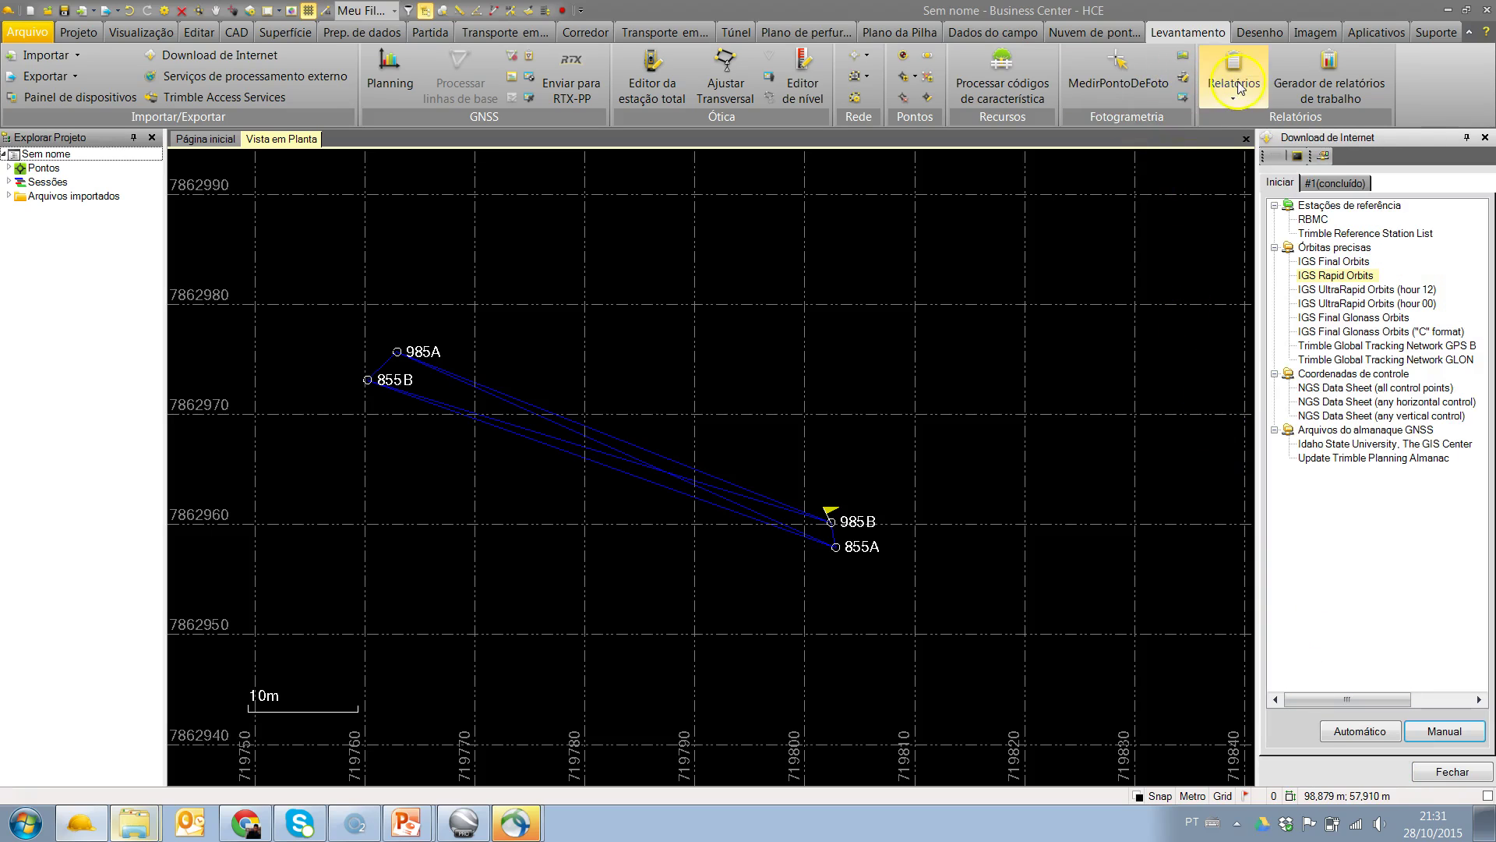
Generate the GNSS loop closure report and examine its summary, each loop's closure differences, and the observations and occupations in failed loops.
{"action": "left_click", "coordinate": [1239, 103]}
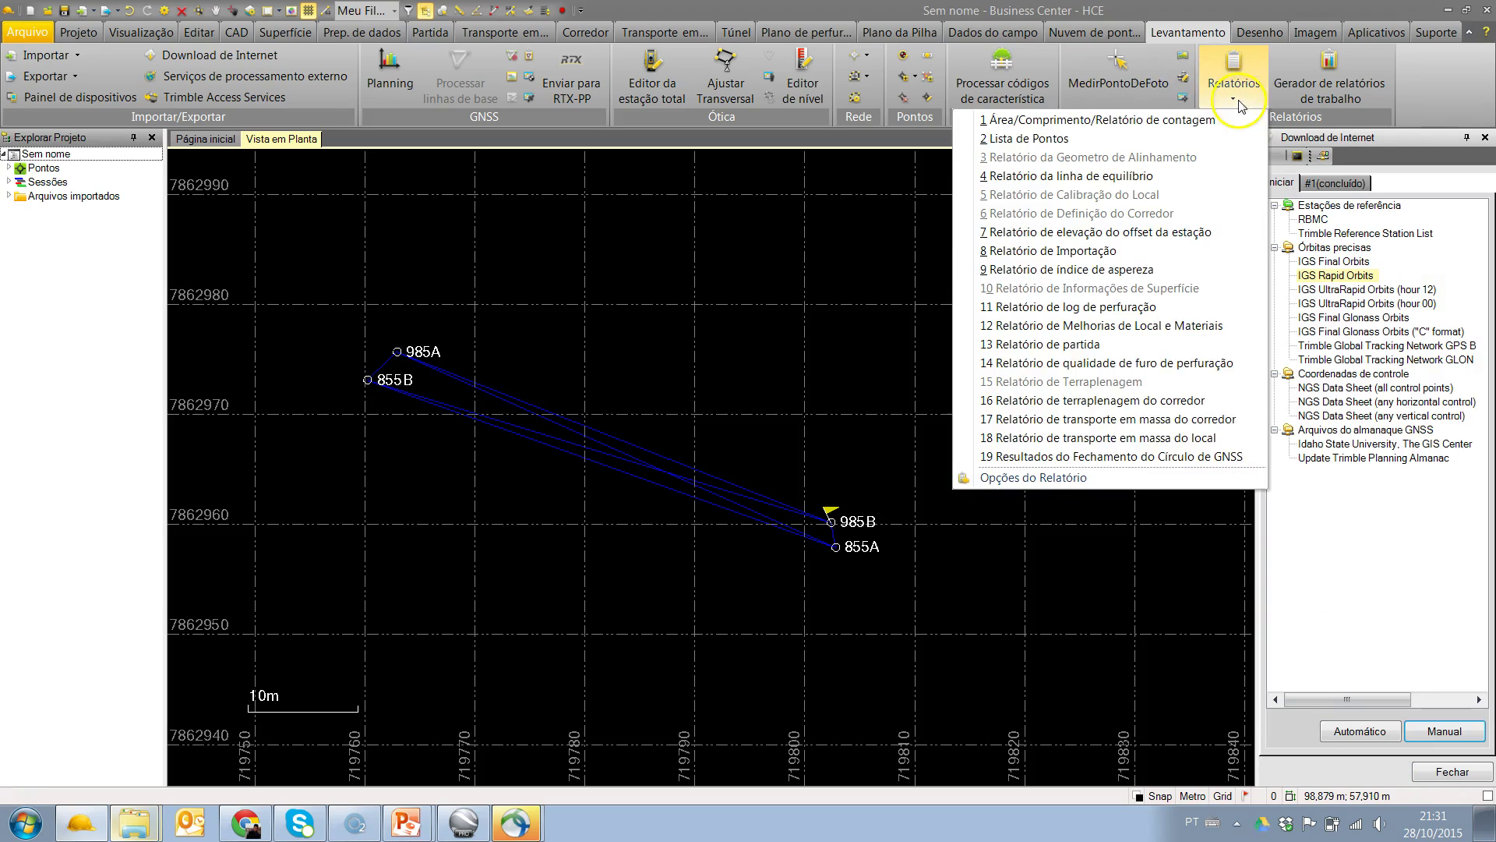
{"action": "left_click", "coordinate": [1152, 460]}
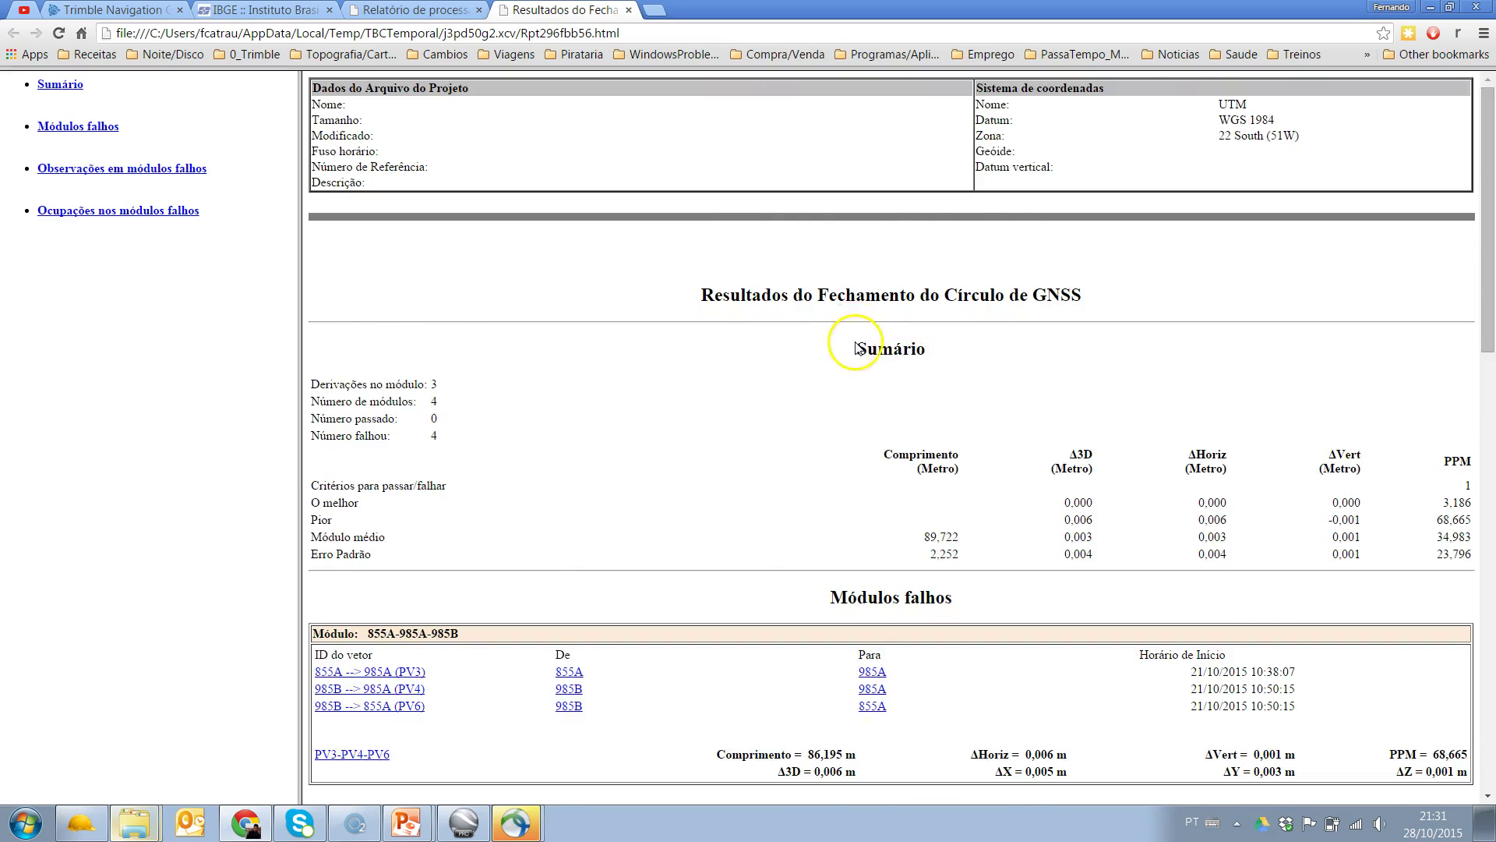
{"action": "scroll", "coordinate": [862, 344], "scroll_direction": "down", "scroll_amount": 2}
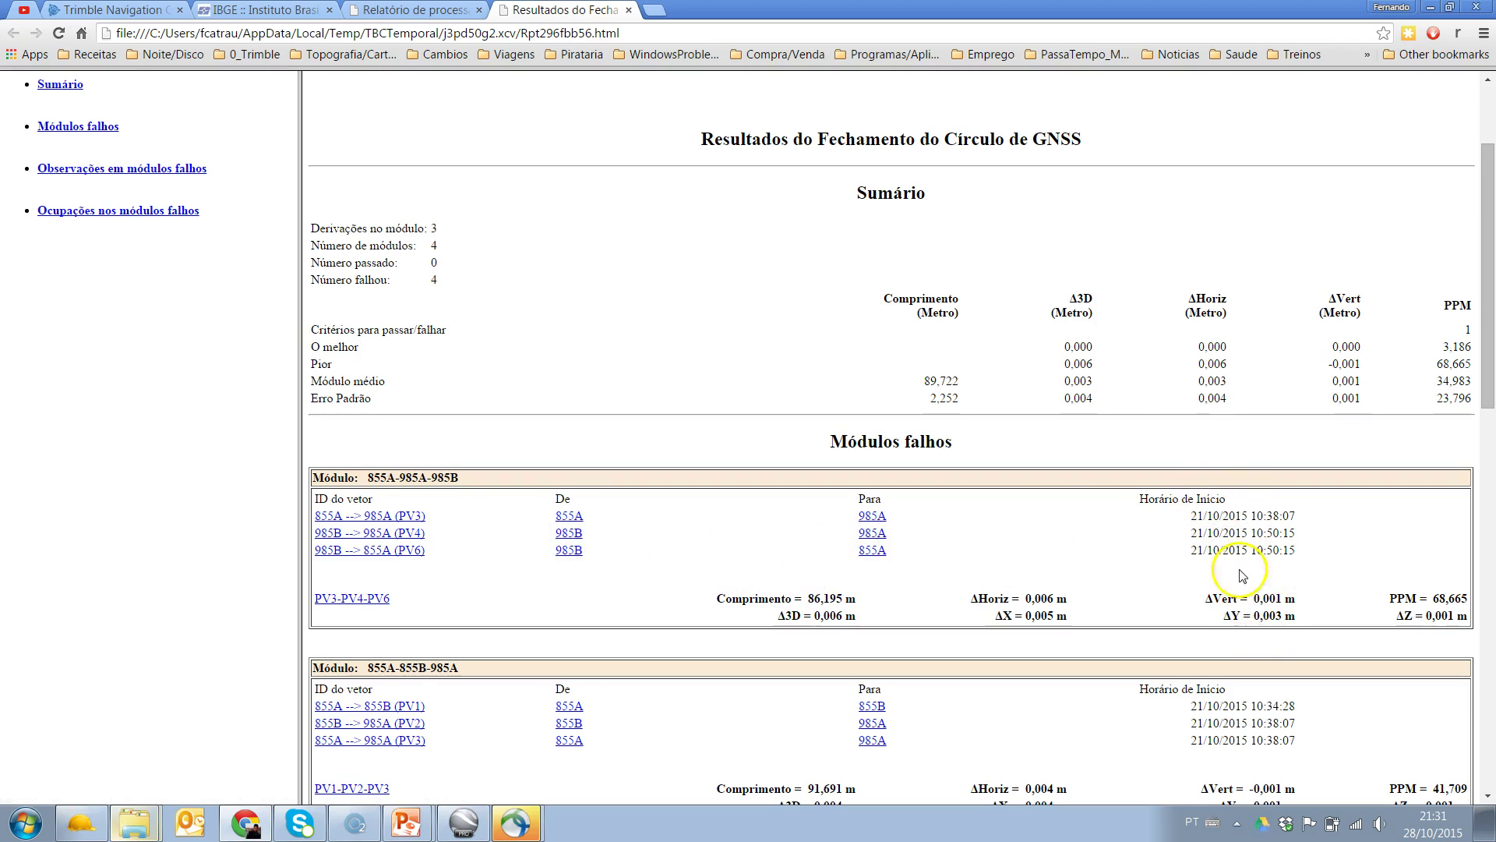
{"action": "scroll", "coordinate": [1176, 557], "scroll_direction": "down", "scroll_amount": 1}
{"action": "scroll", "coordinate": [996, 574], "scroll_direction": "down", "scroll_amount": 8}
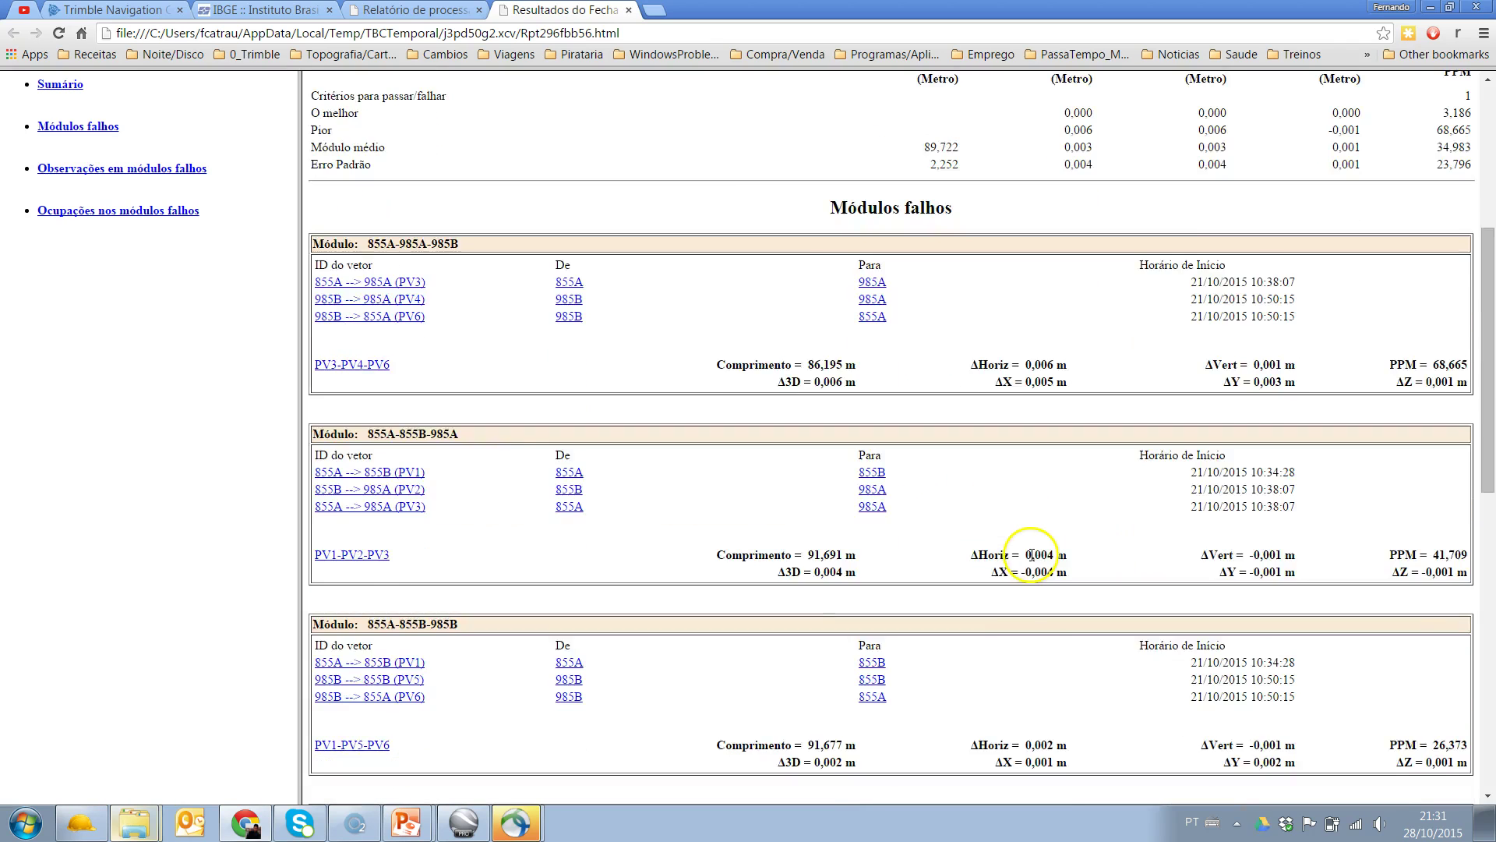
{"action": "scroll", "coordinate": [1014, 527], "scroll_direction": "down", "scroll_amount": 2}
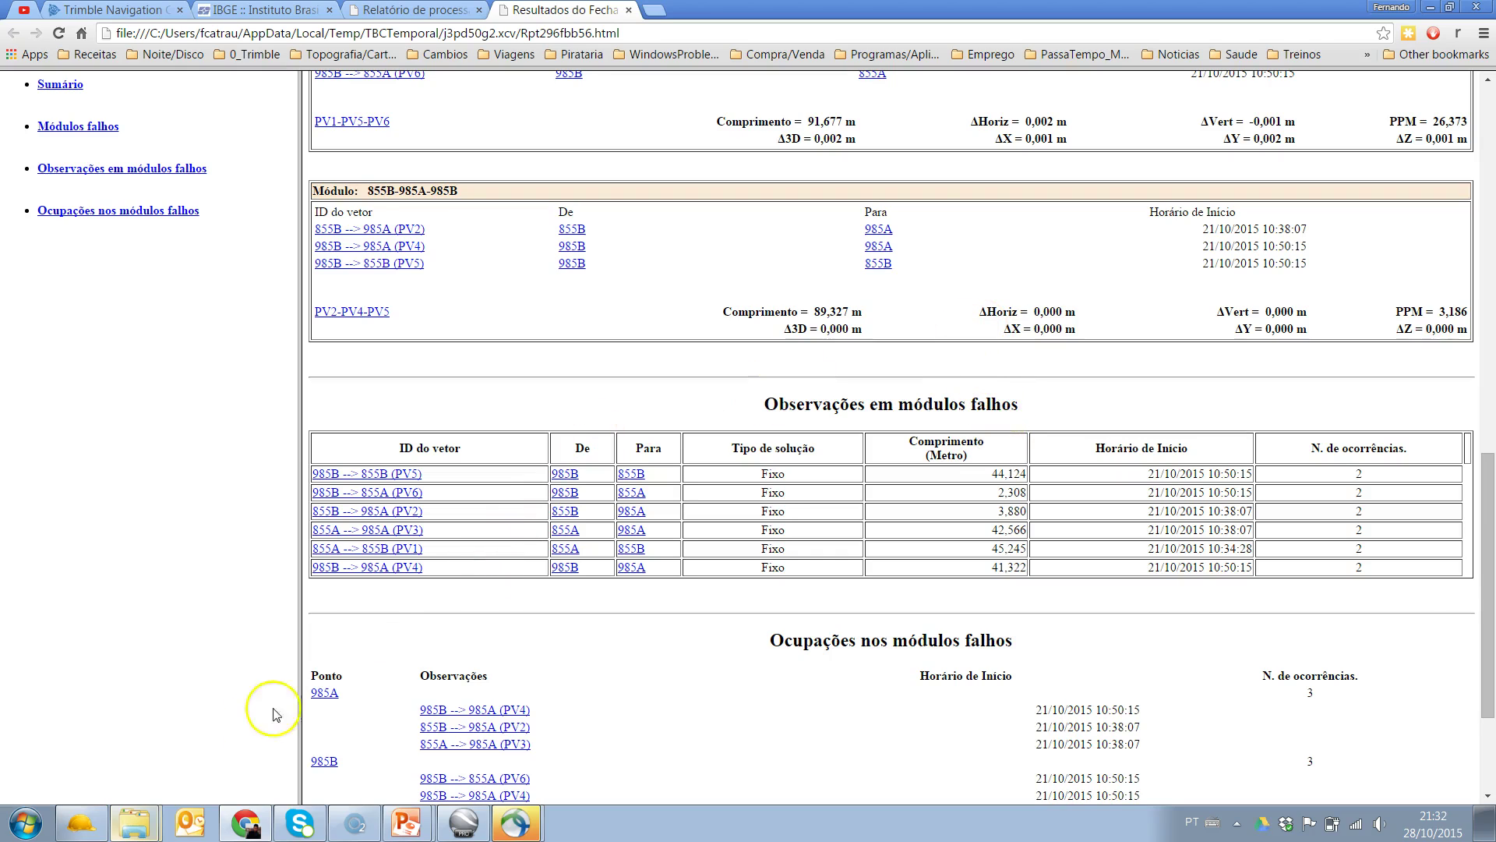
Return to Business Center and delete the global coordinates of points 855B, 985A and 985B.
{"action": "left_click", "coordinate": [81, 823]}
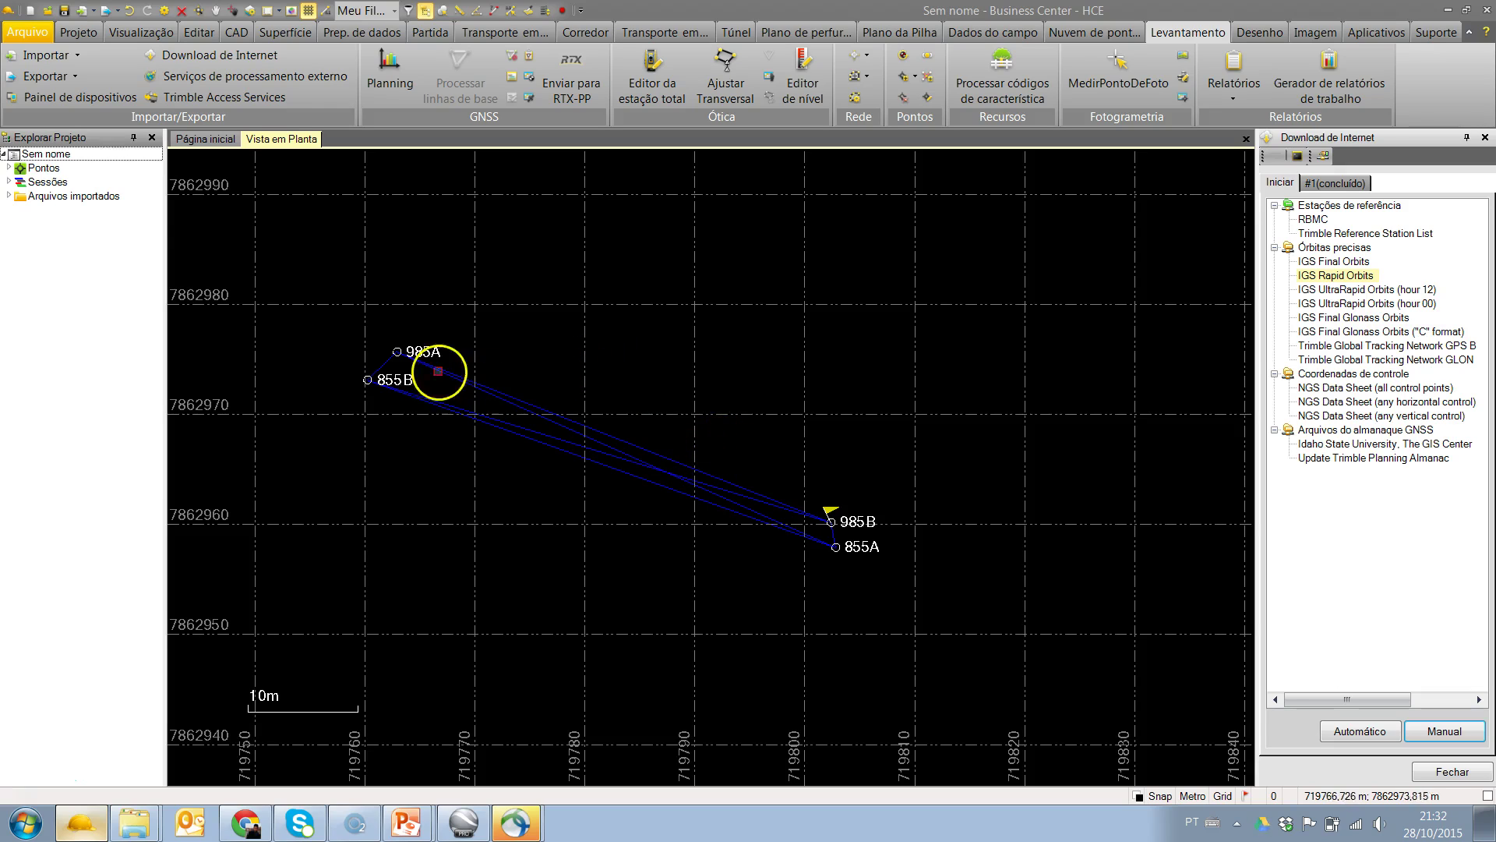
{"action": "left_click", "coordinate": [9, 168]}
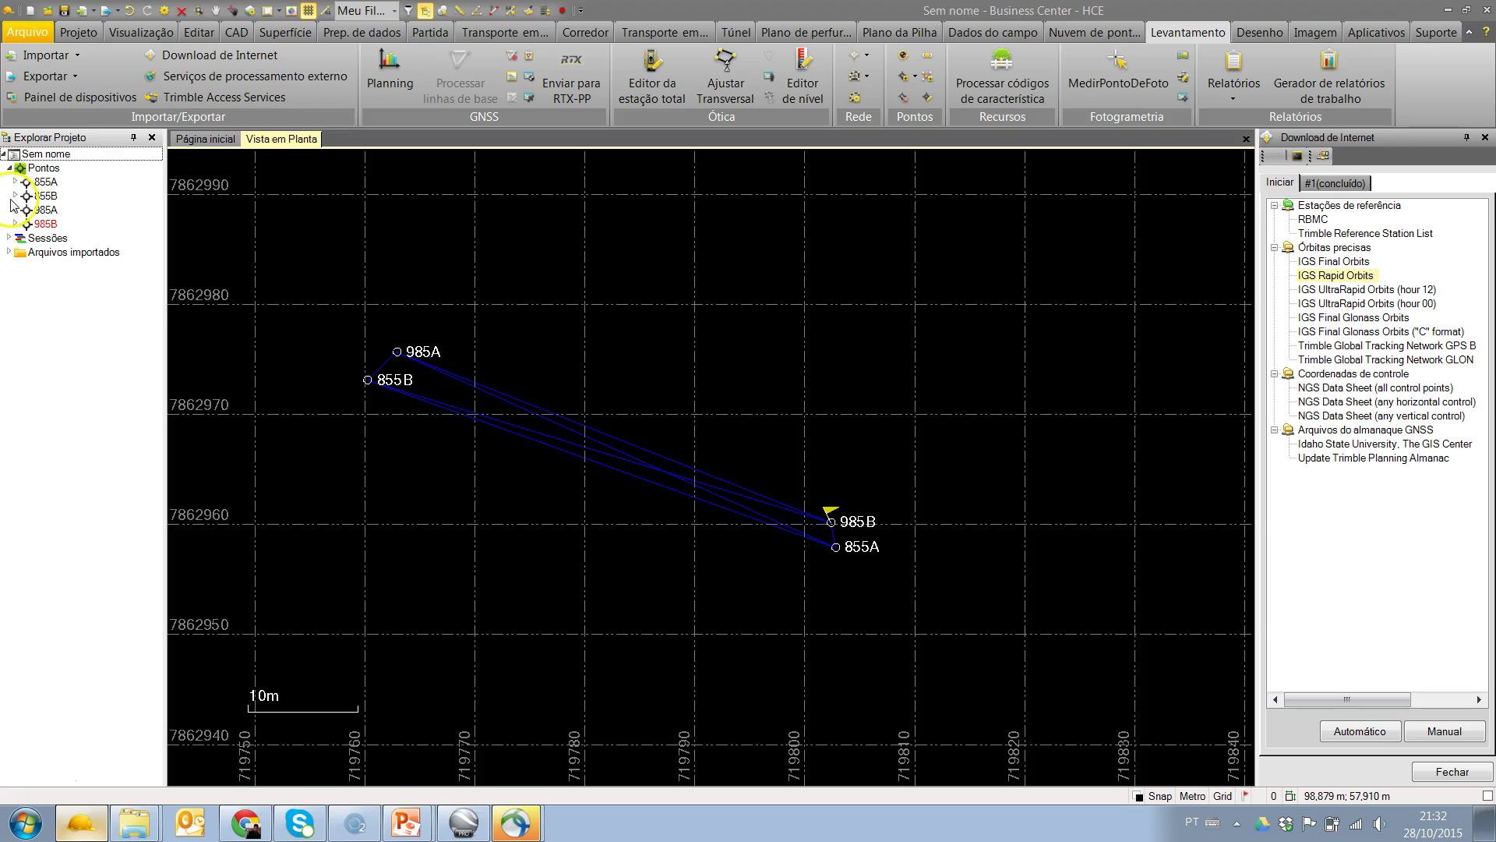
{"action": "left_click", "coordinate": [16, 182]}
{"action": "left_click", "coordinate": [15, 252]}
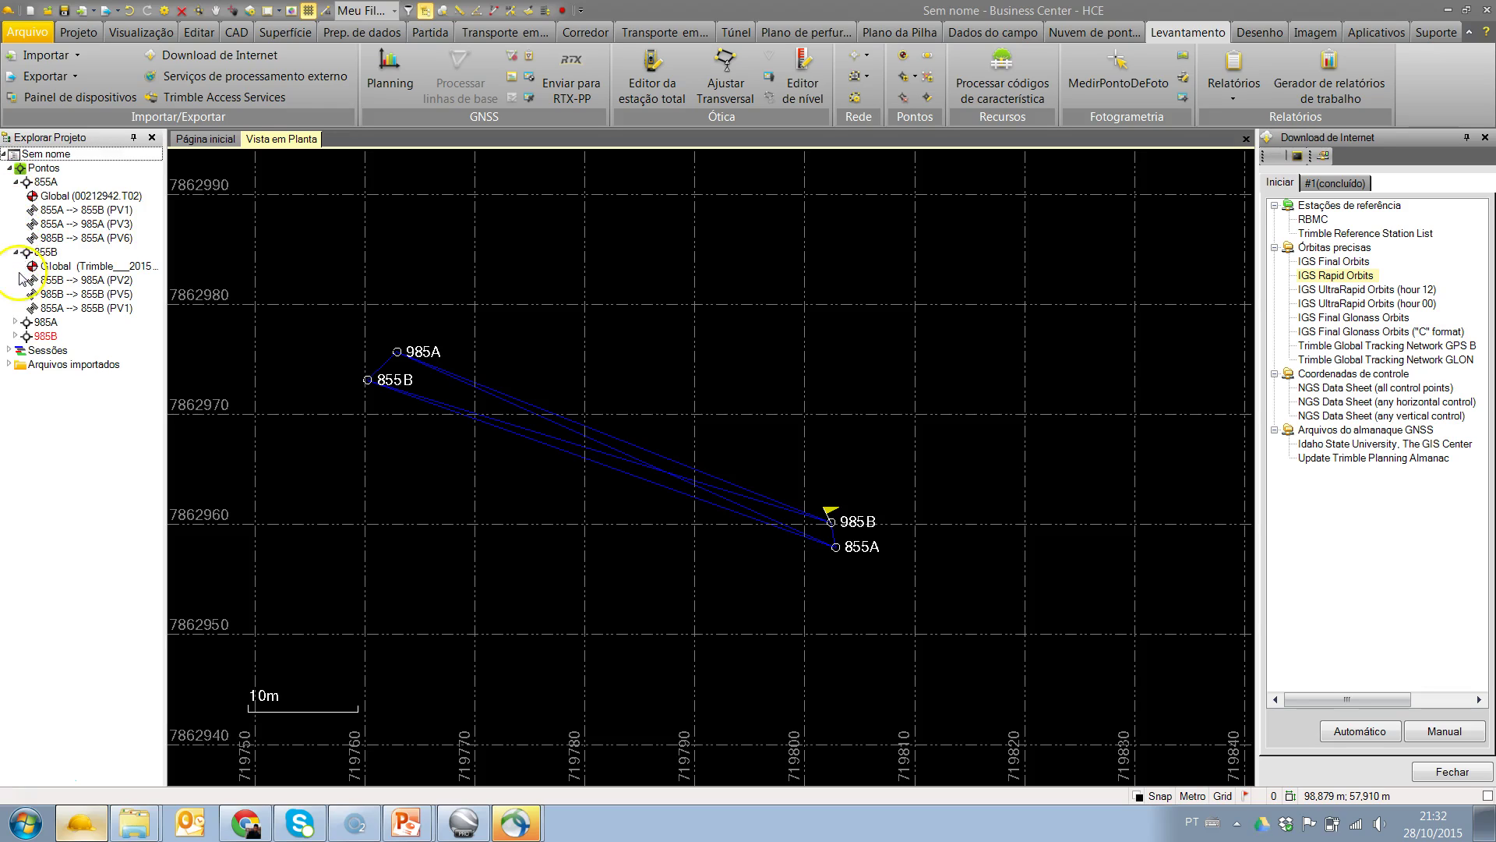
{"action": "left_click", "coordinate": [16, 323]}
{"action": "left_click", "coordinate": [16, 393]}
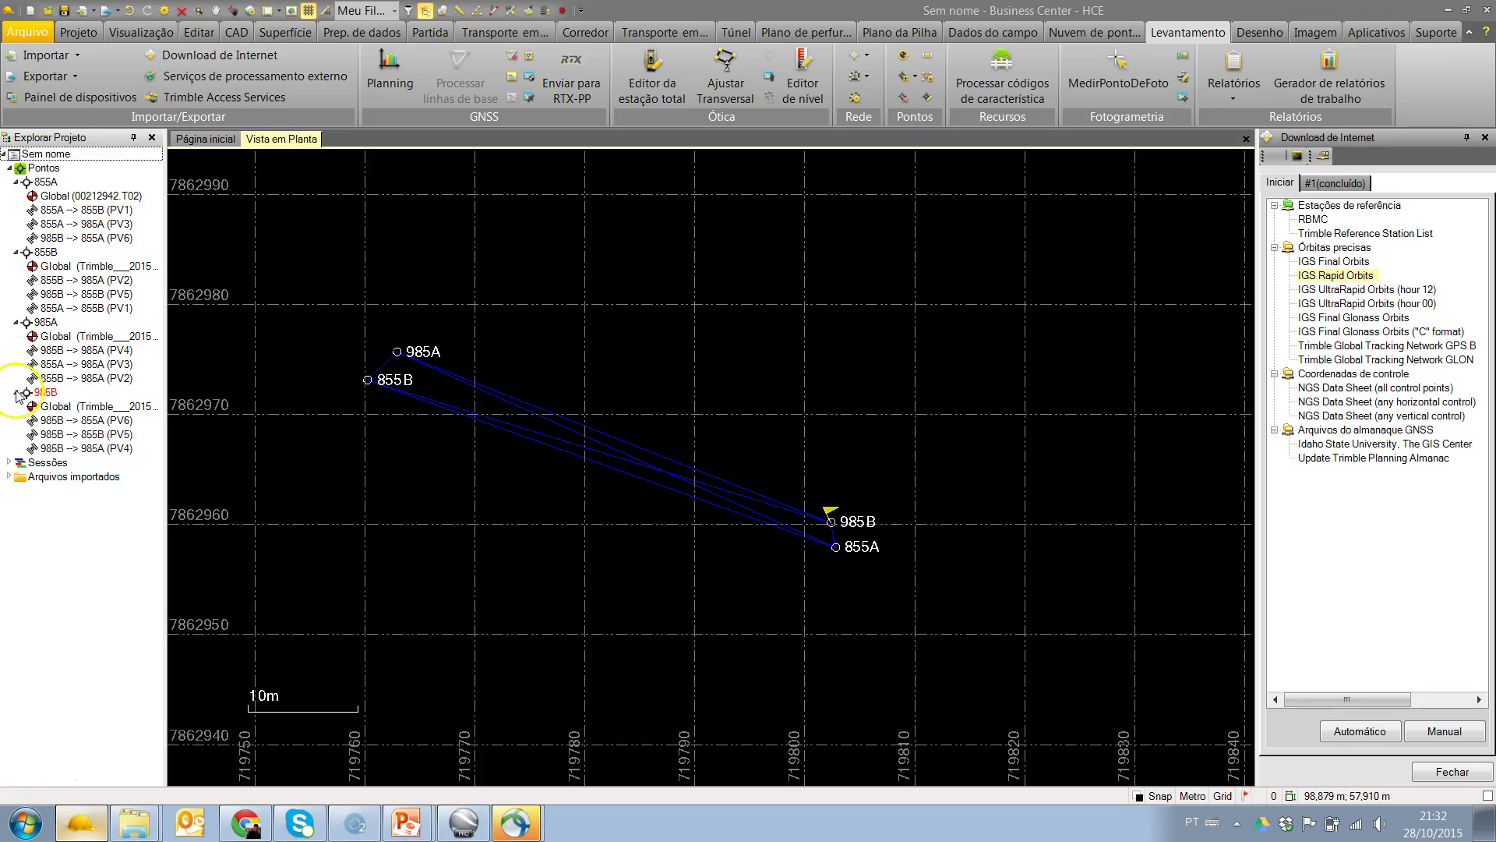
{"action": "right_click", "coordinate": [68, 271]}
{"action": "left_click", "coordinate": [87, 295]}
{"action": "right_click", "coordinate": [72, 327]}
{"action": "left_click", "coordinate": [89, 343]}
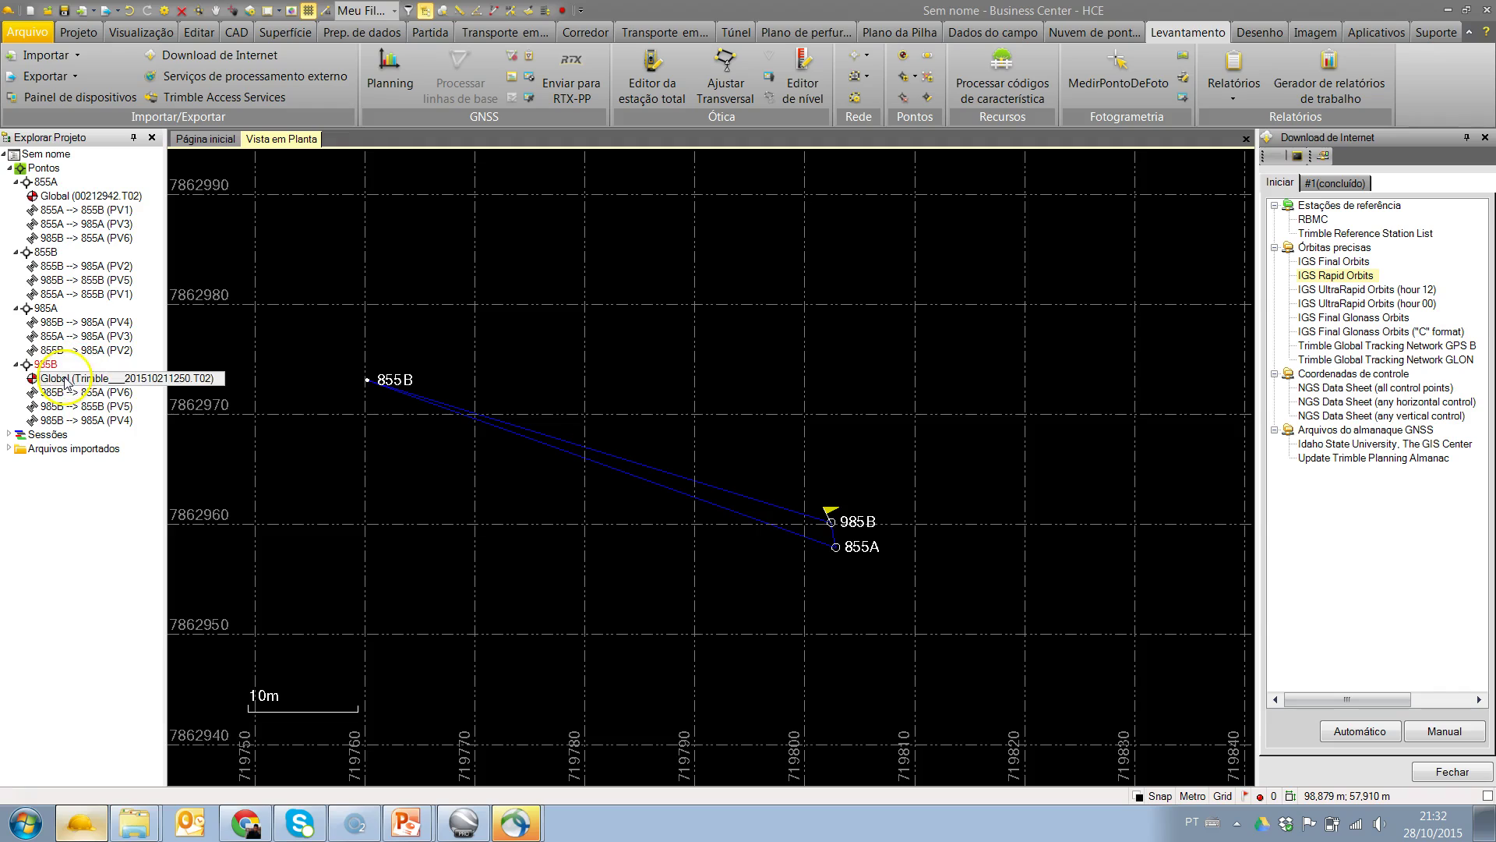
{"action": "right_click", "coordinate": [67, 379]}
{"action": "left_click", "coordinate": [88, 398]}
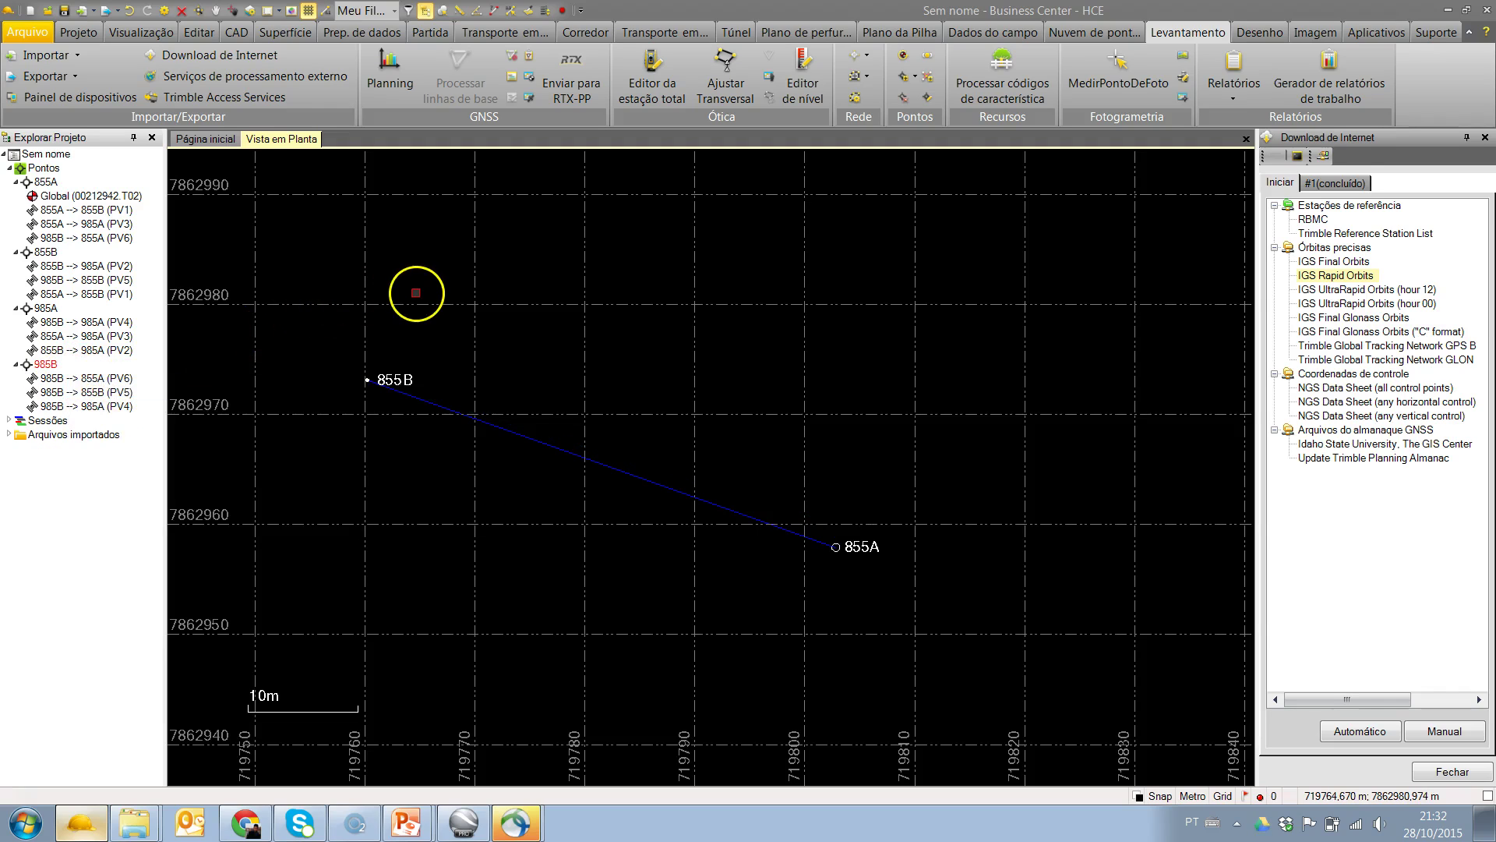
Recalculate the project with only 855A holding a global coordinate, undoing and repeating the calculation once.
{"action": "key", "text": "F4"}
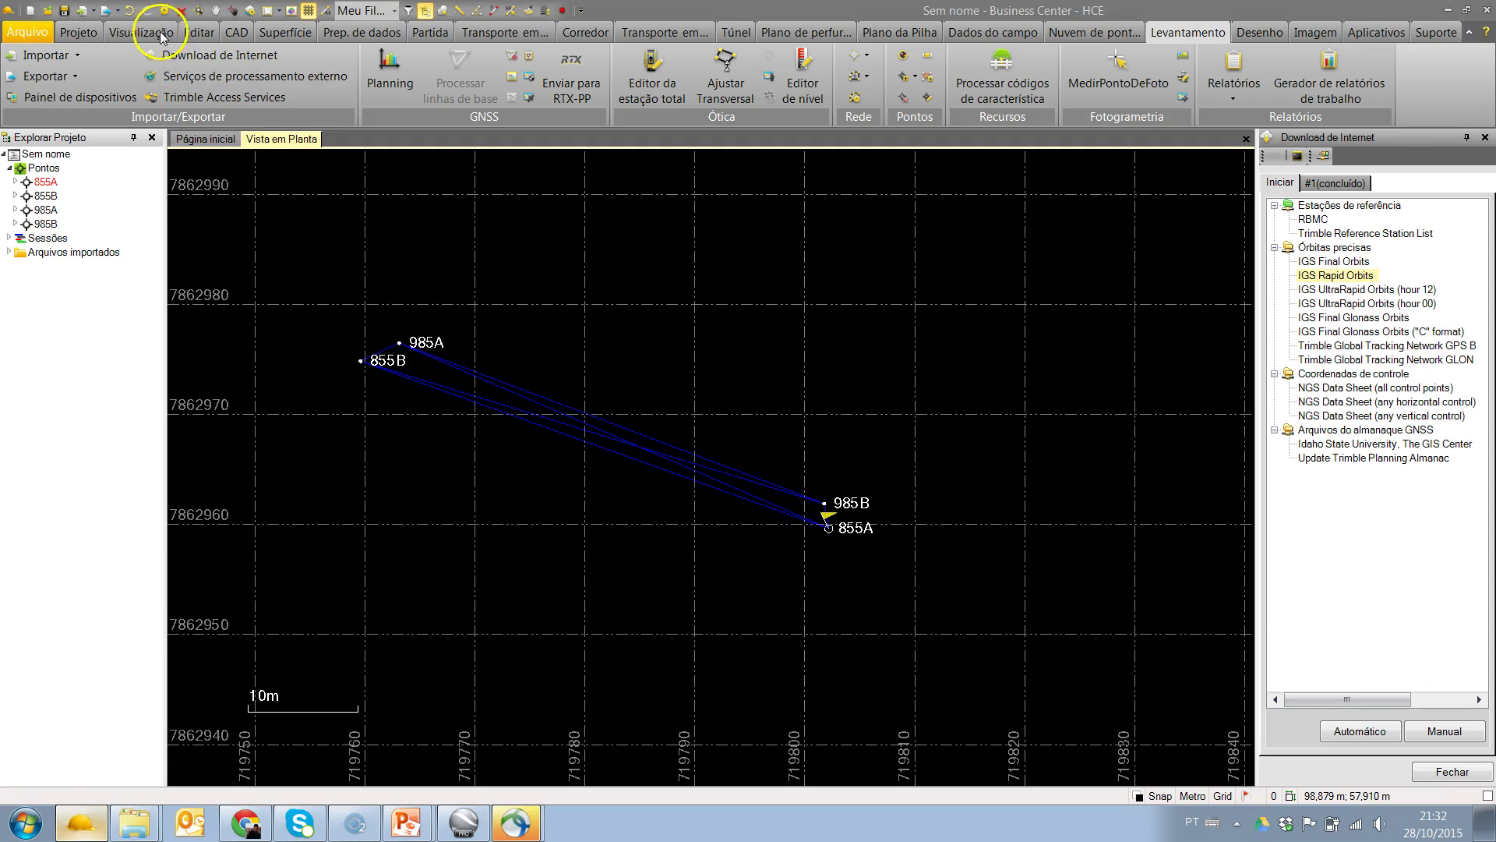
{"action": "left_click", "coordinate": [130, 12]}
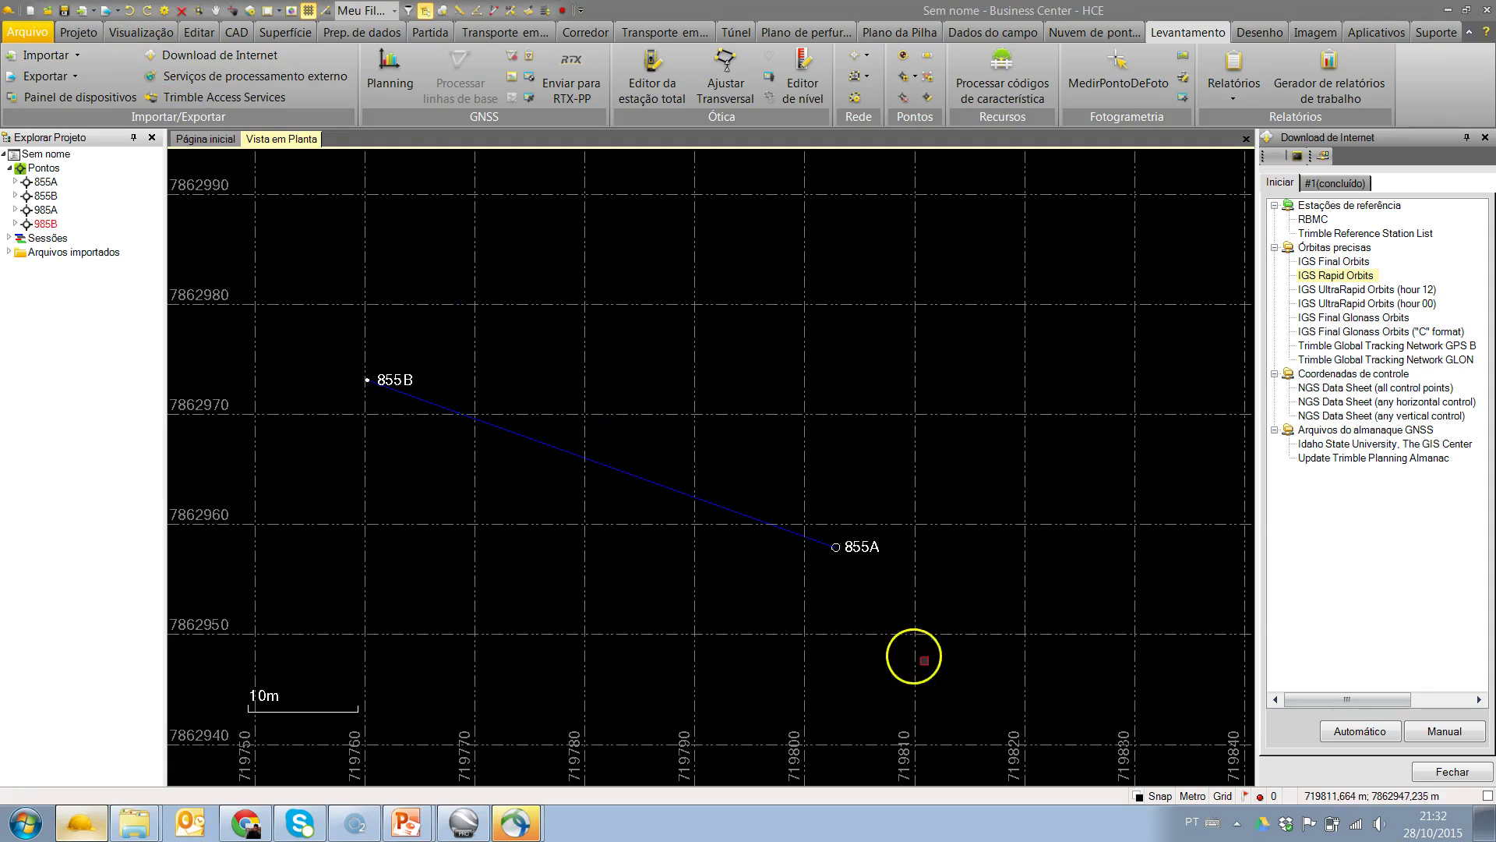
{"action": "left_click", "coordinate": [1260, 797]}
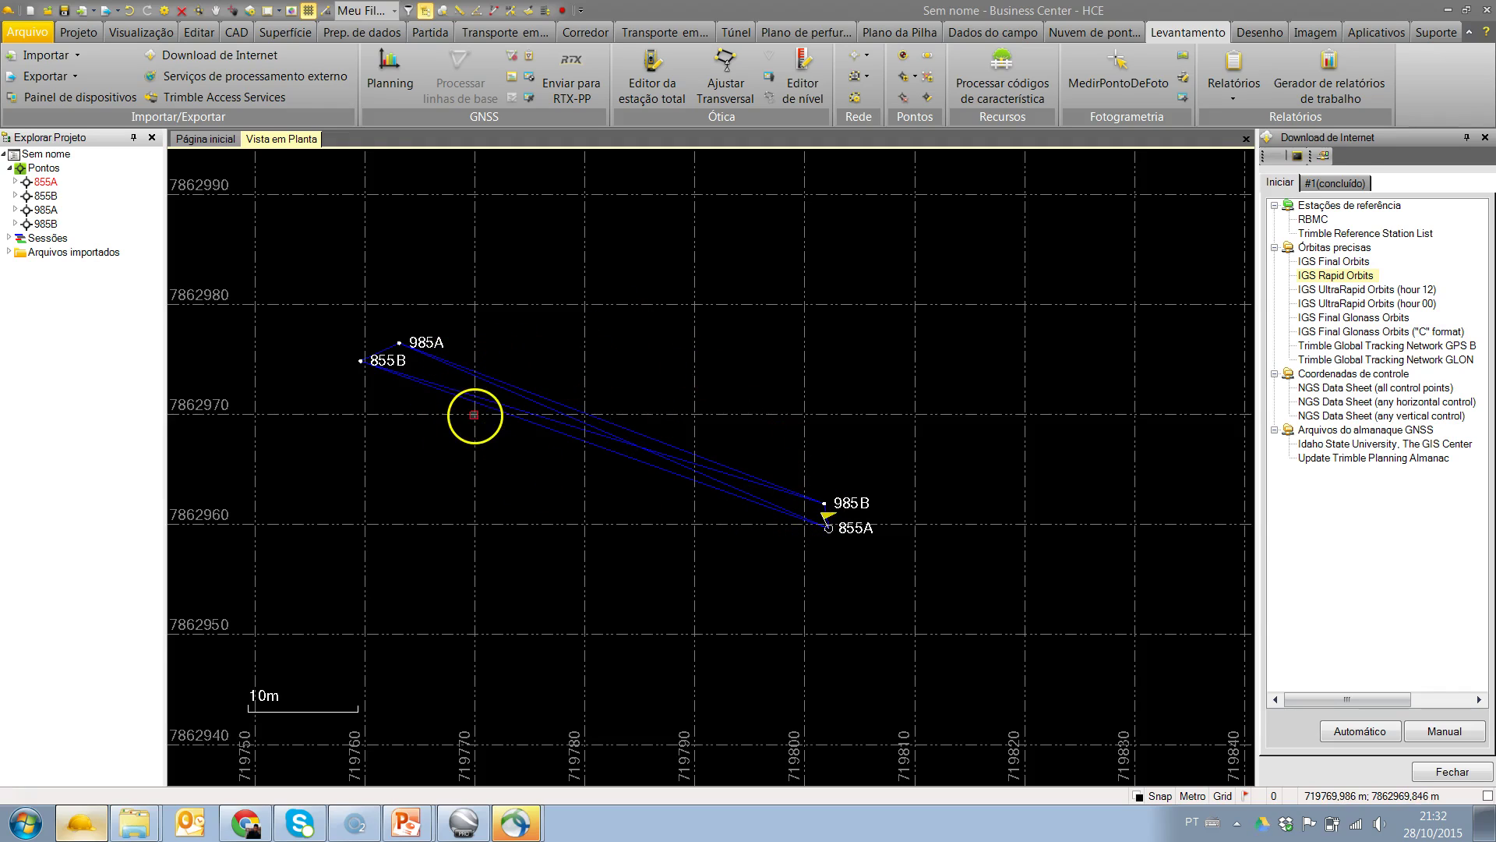
Add a grid coordinate to point 855A with easting 719802,226, northing 7862959,571, elevation 685,844 and state Ativado.
{"action": "left_click", "coordinate": [15, 181]}
{"action": "left_click", "coordinate": [85, 196]}
{"action": "left_click", "coordinate": [48, 183]}
{"action": "right_click", "coordinate": [51, 187]}
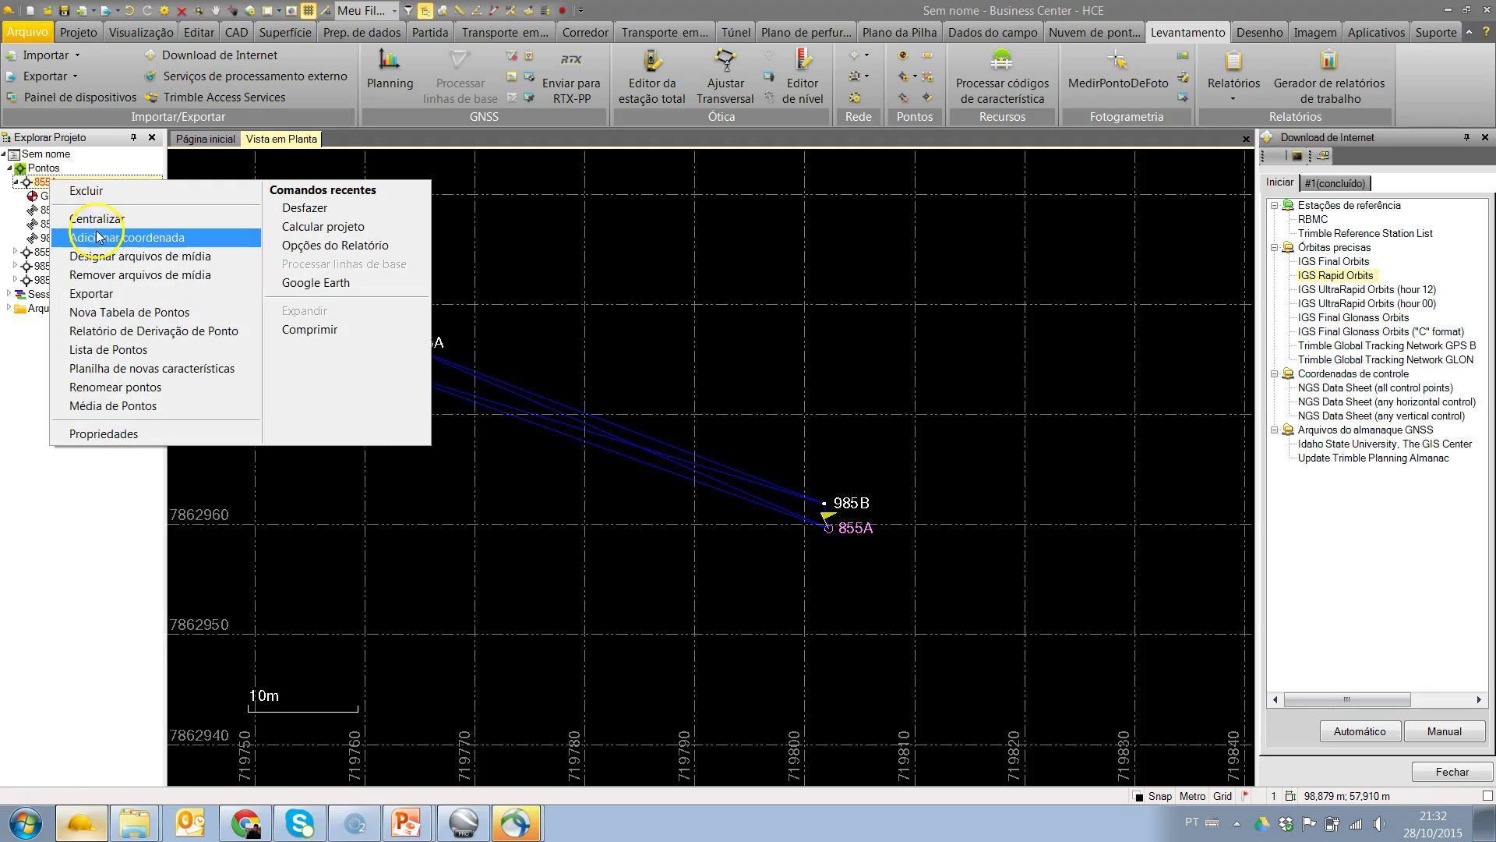
{"action": "right_click", "coordinate": [41, 187]}
{"action": "left_click", "coordinate": [117, 237]}
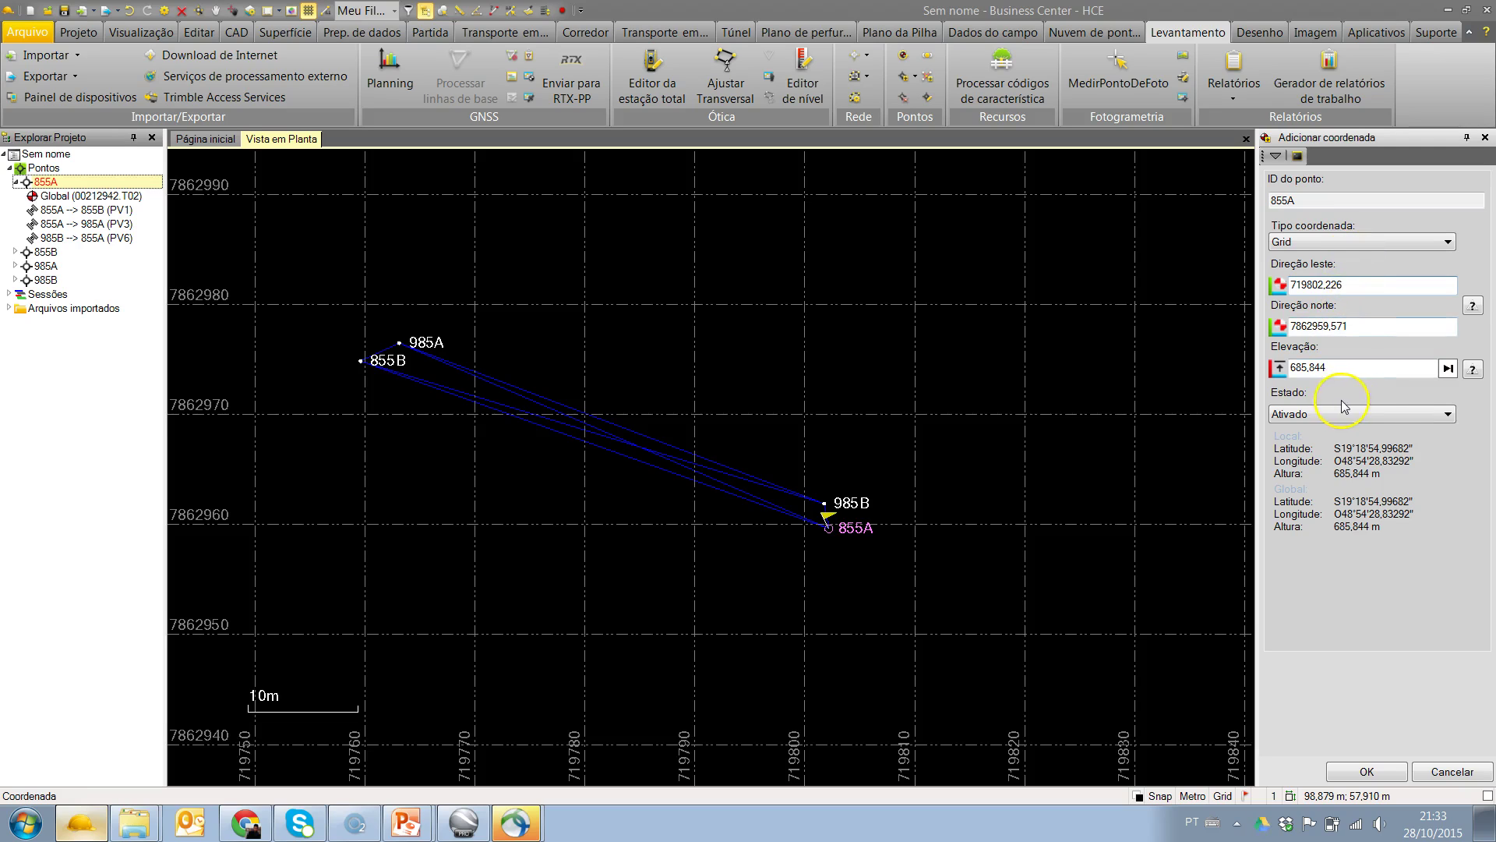
{"action": "left_click", "coordinate": [1385, 773]}
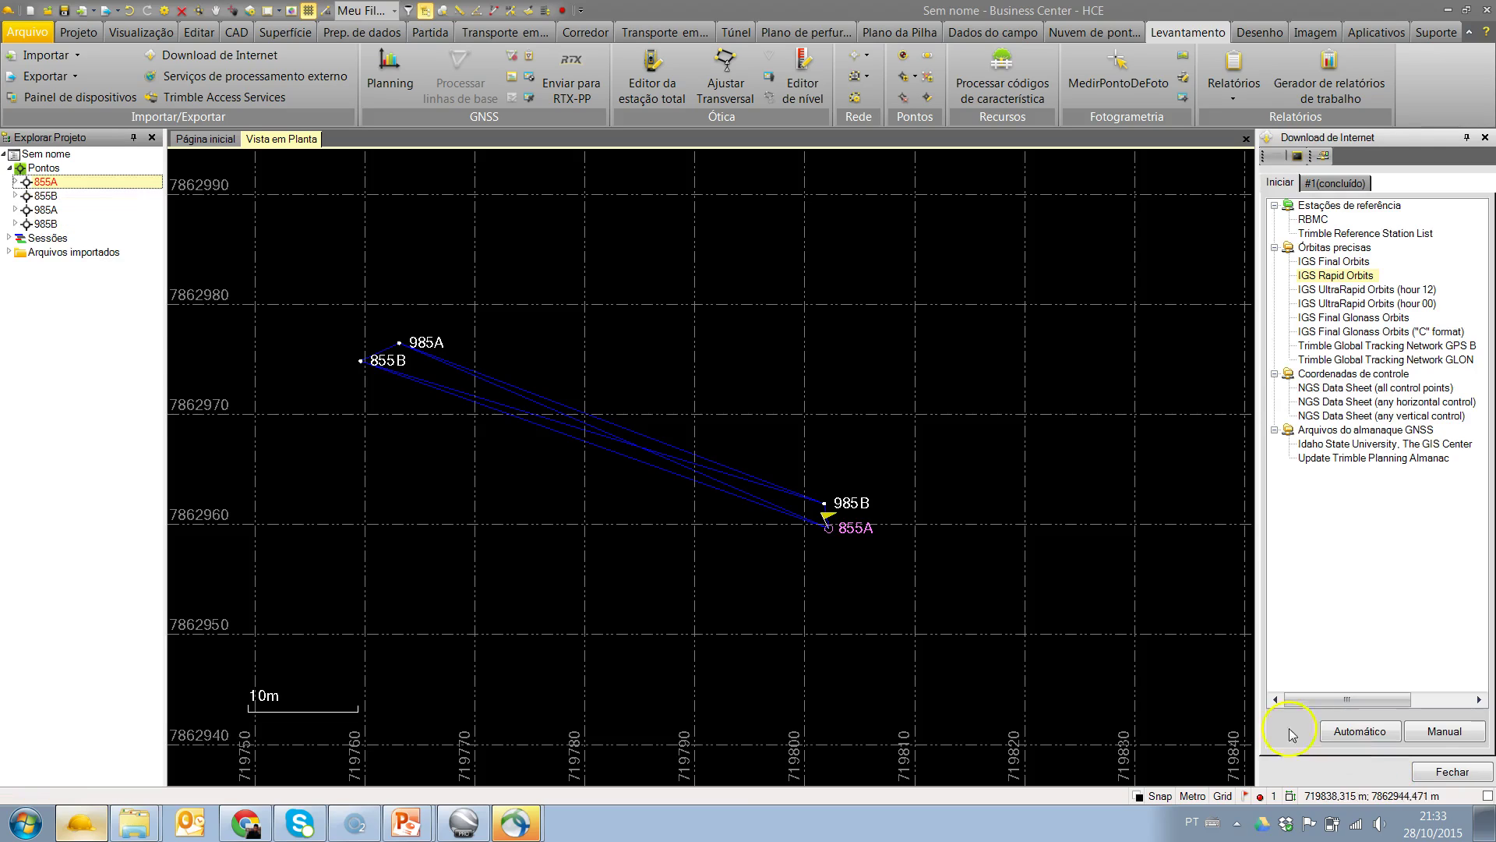
Delete the imported global coordinate of point 855A, keeping only its office-entered grid coordinate.
{"action": "left_click", "coordinate": [15, 182]}
{"action": "left_click", "coordinate": [69, 211]}
{"action": "right_click", "coordinate": [69, 211]}
{"action": "left_click", "coordinate": [92, 221]}
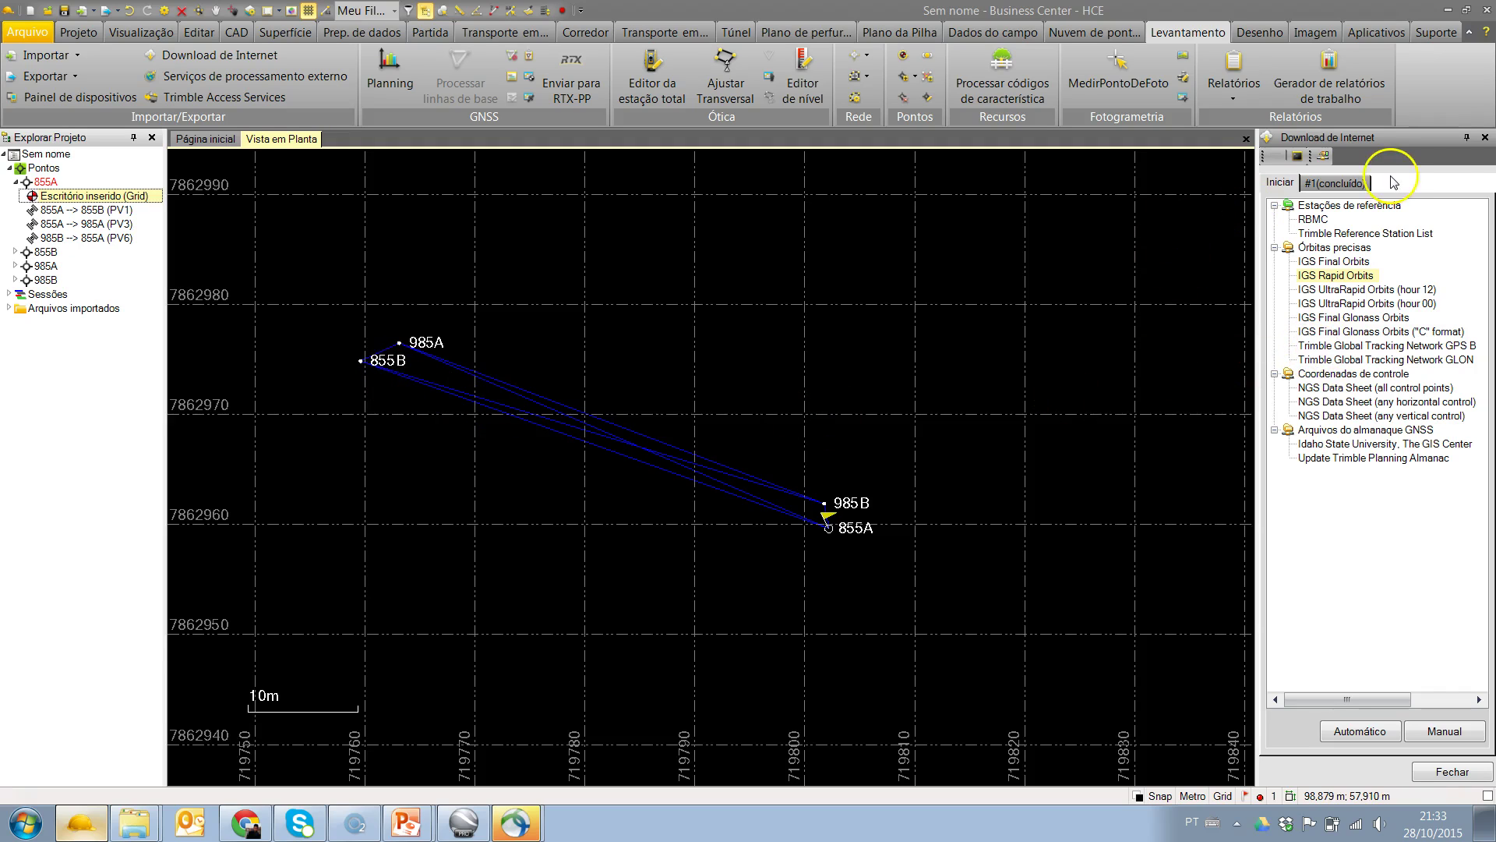
Close the Internet download pane and set the easting of 855A's office-entered grid coordinate to 619802,226 in its properties.
{"action": "left_click", "coordinate": [1485, 139]}
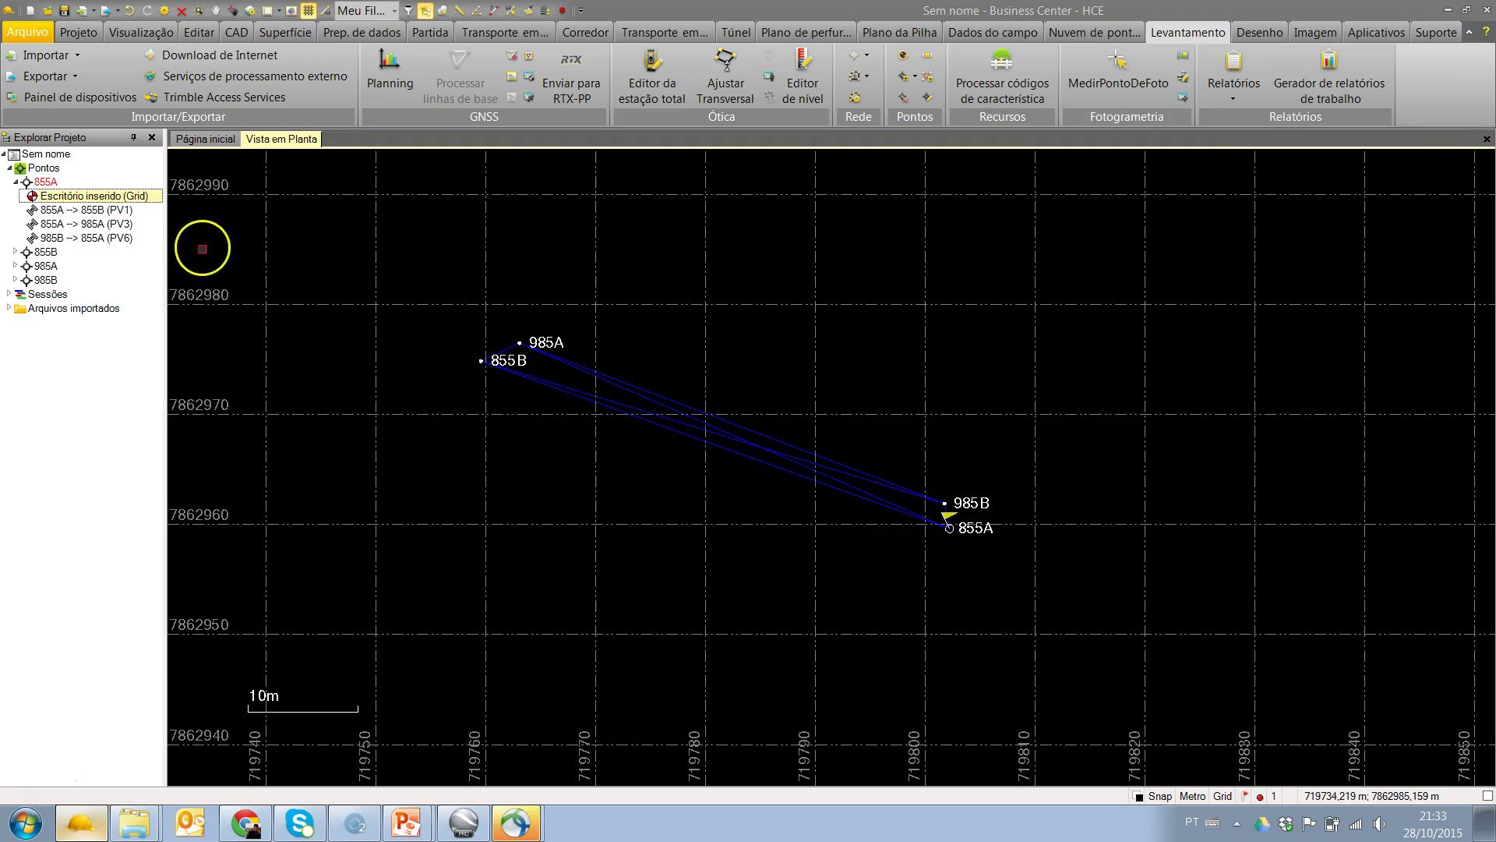
{"action": "right_click", "coordinate": [135, 201]}
{"action": "left_click", "coordinate": [176, 239]}
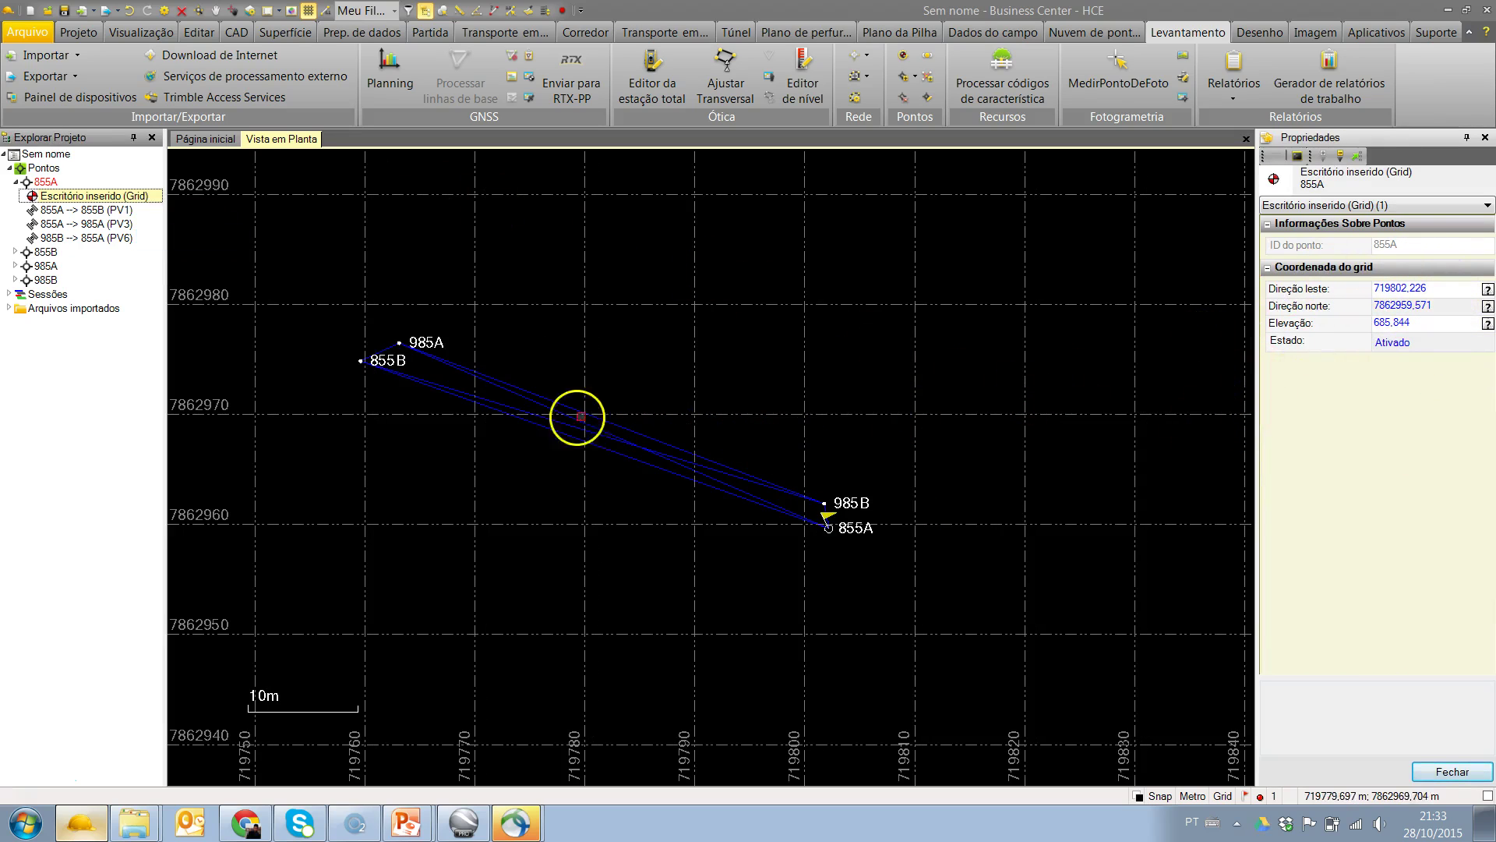
{"action": "left_click", "coordinate": [1384, 326]}
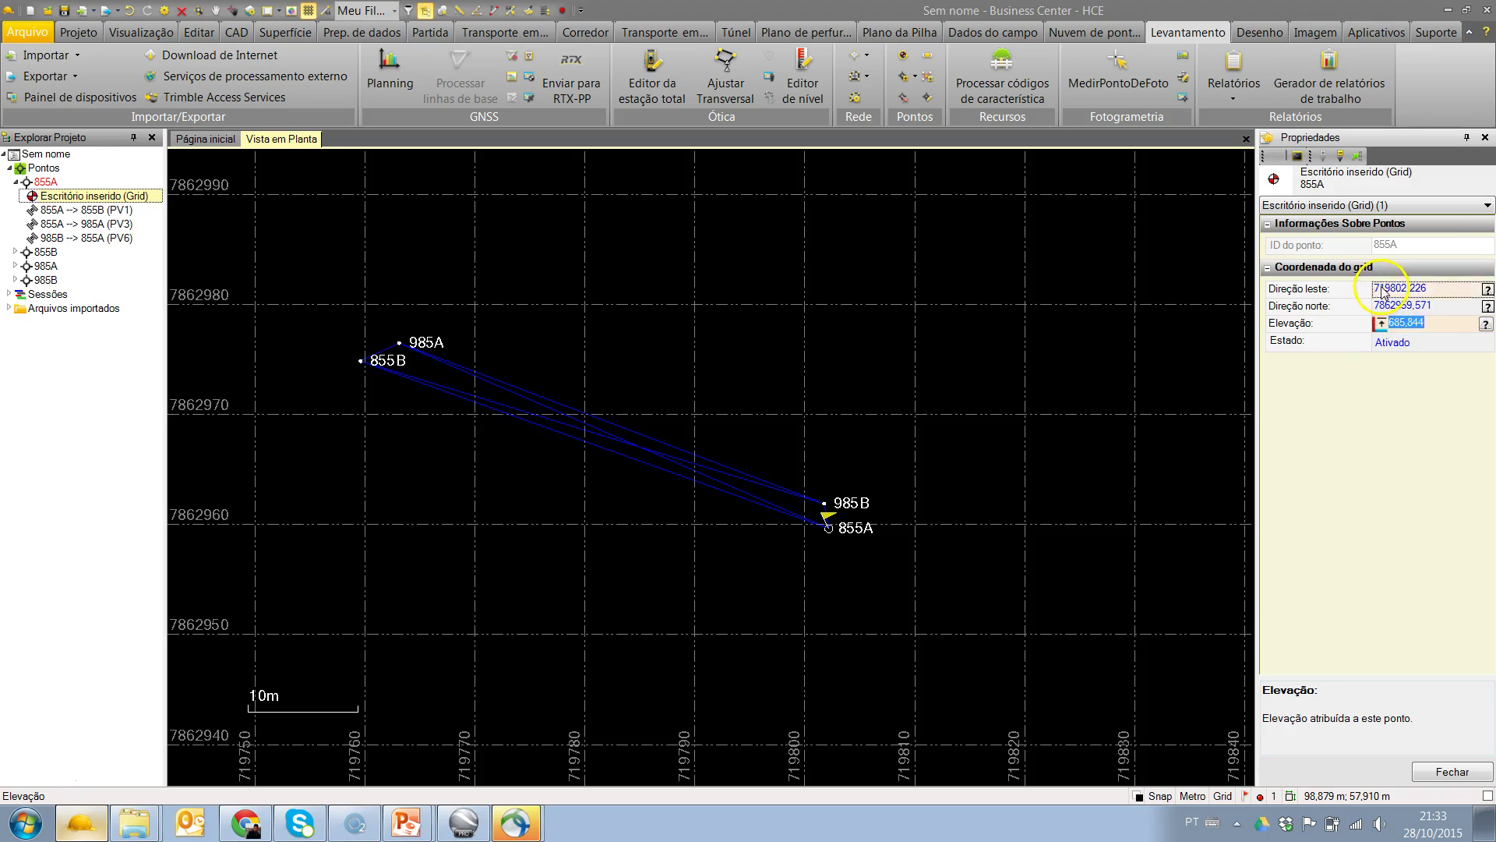
{"action": "left_click", "coordinate": [1385, 291]}
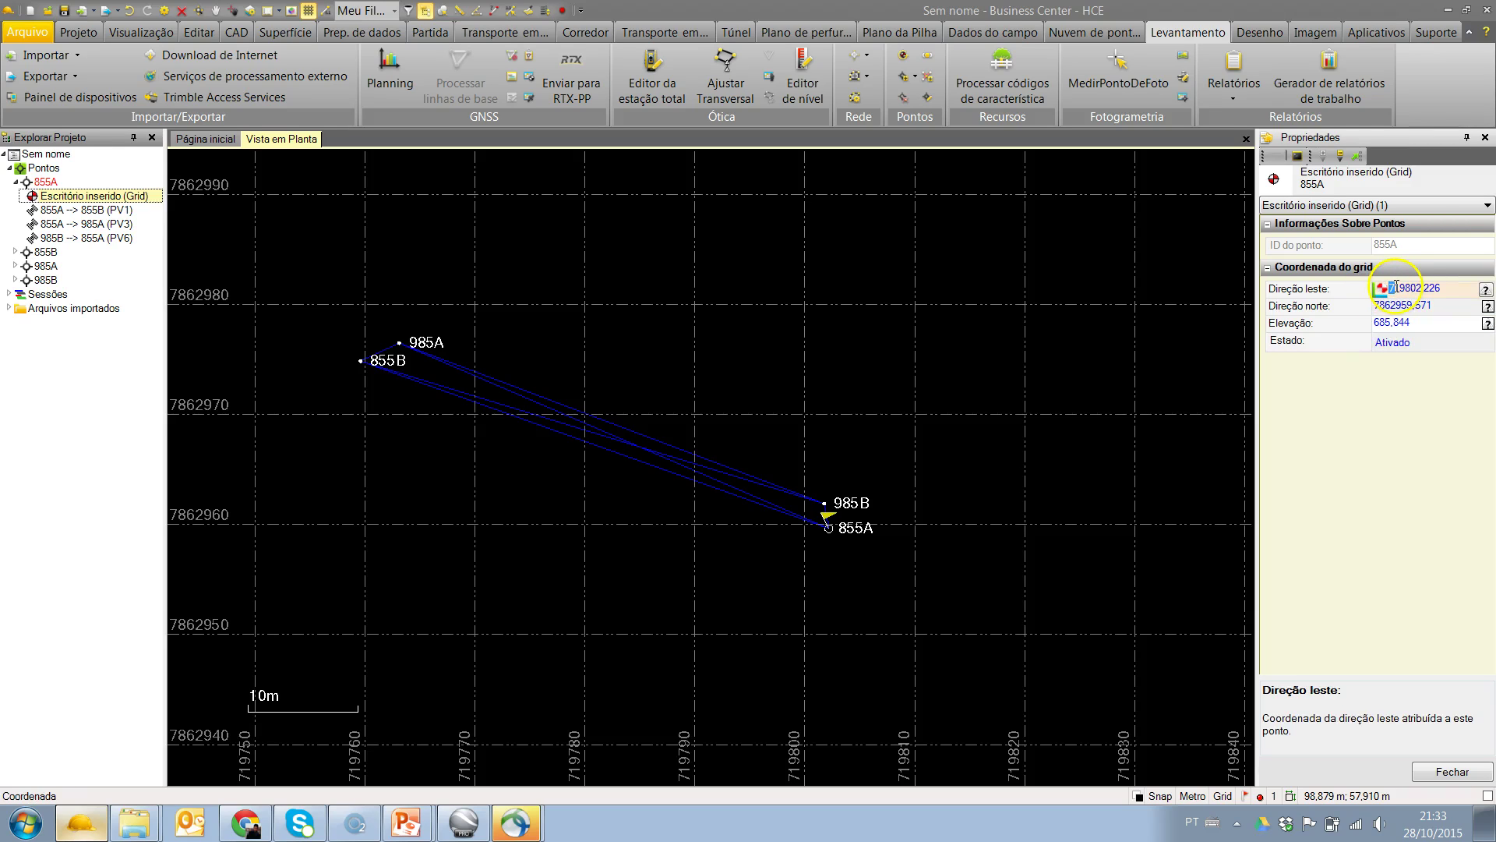
{"action": "key", "text": "Return"}
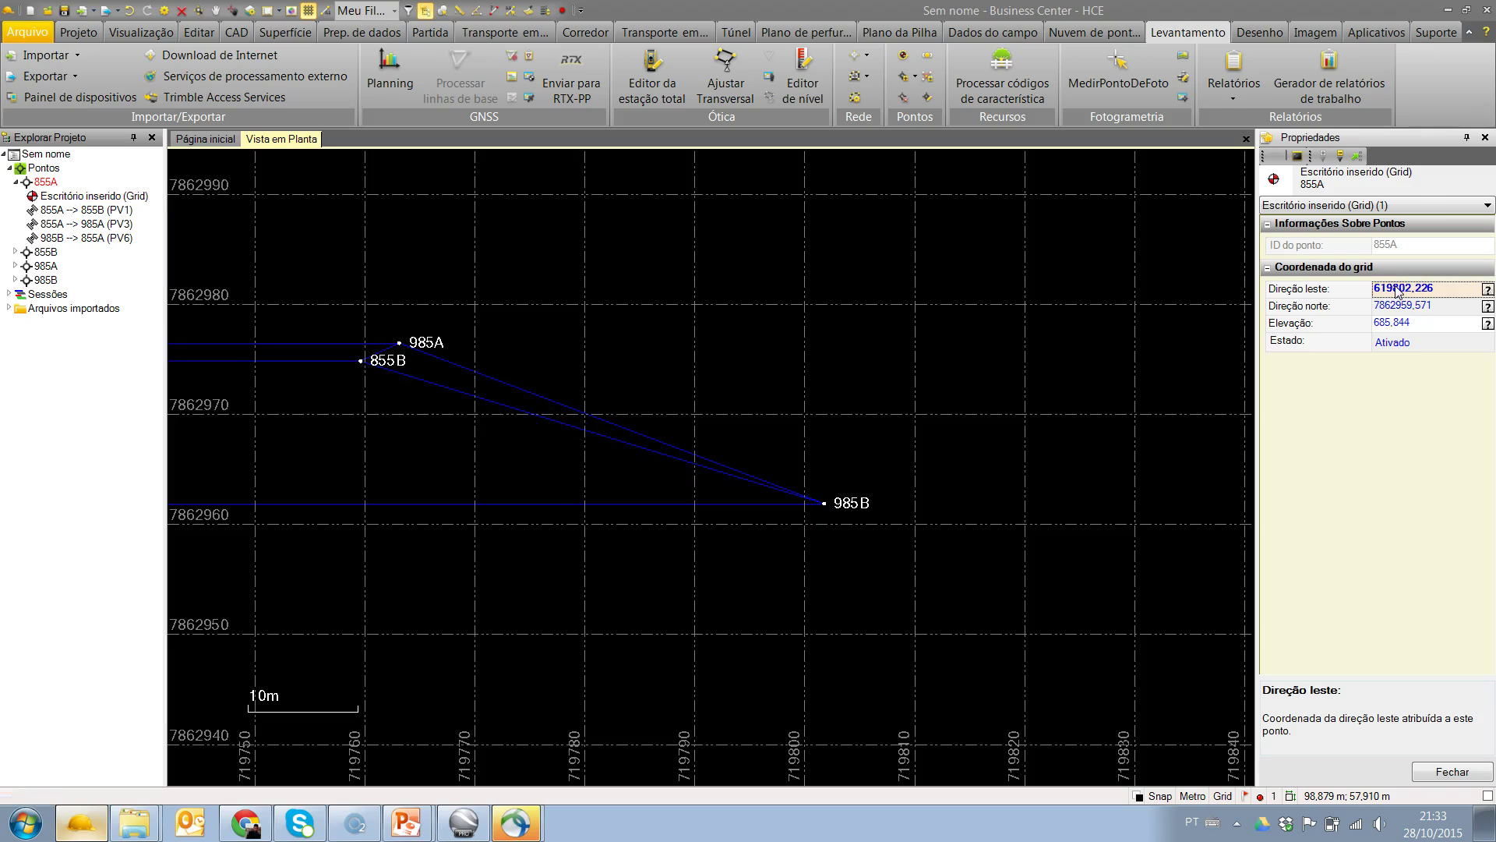
Recalculate the project with 855A's changed easting and fit the shifted network in the plan view.
{"action": "scroll", "coordinate": [972, 441], "scroll_direction": "down", "scroll_amount": 3}
{"action": "scroll", "coordinate": [974, 448], "scroll_direction": "up", "scroll_amount": 2}
{"action": "scroll", "coordinate": [967, 457], "scroll_direction": "up", "scroll_amount": 1}
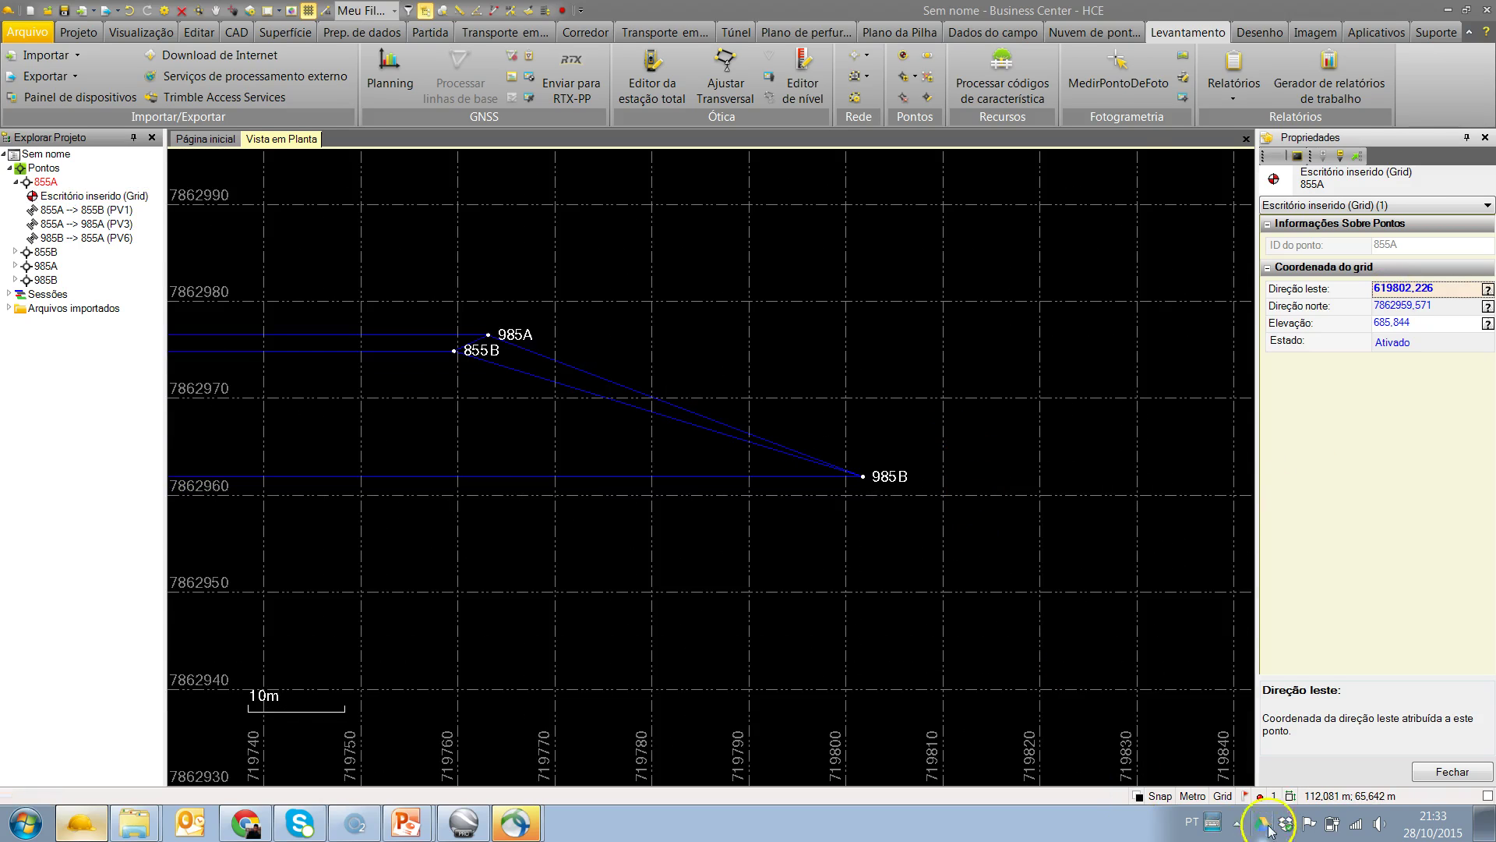
{"action": "left_click", "coordinate": [1262, 798]}
{"action": "scroll", "coordinate": [846, 459], "scroll_direction": "down", "scroll_amount": 1}
{"action": "middle_click", "coordinate": [879, 464]}
{"action": "middle_click", "coordinate": [878, 467]}
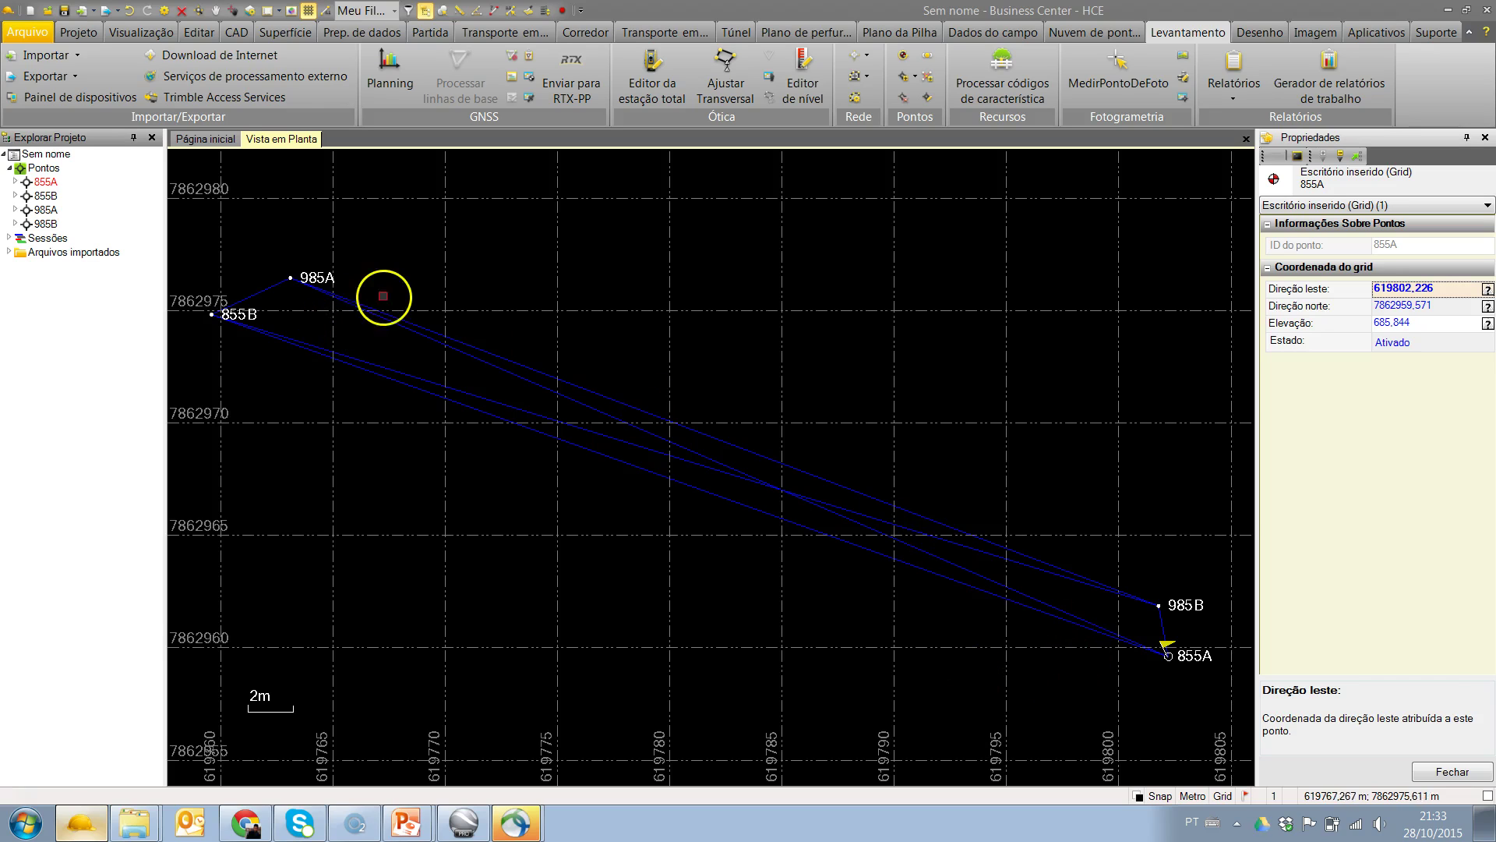
Set the easting of 855A's office-entered grid coordinate to 719802,226 and recalculate the project.
{"action": "left_click", "coordinate": [17, 183]}
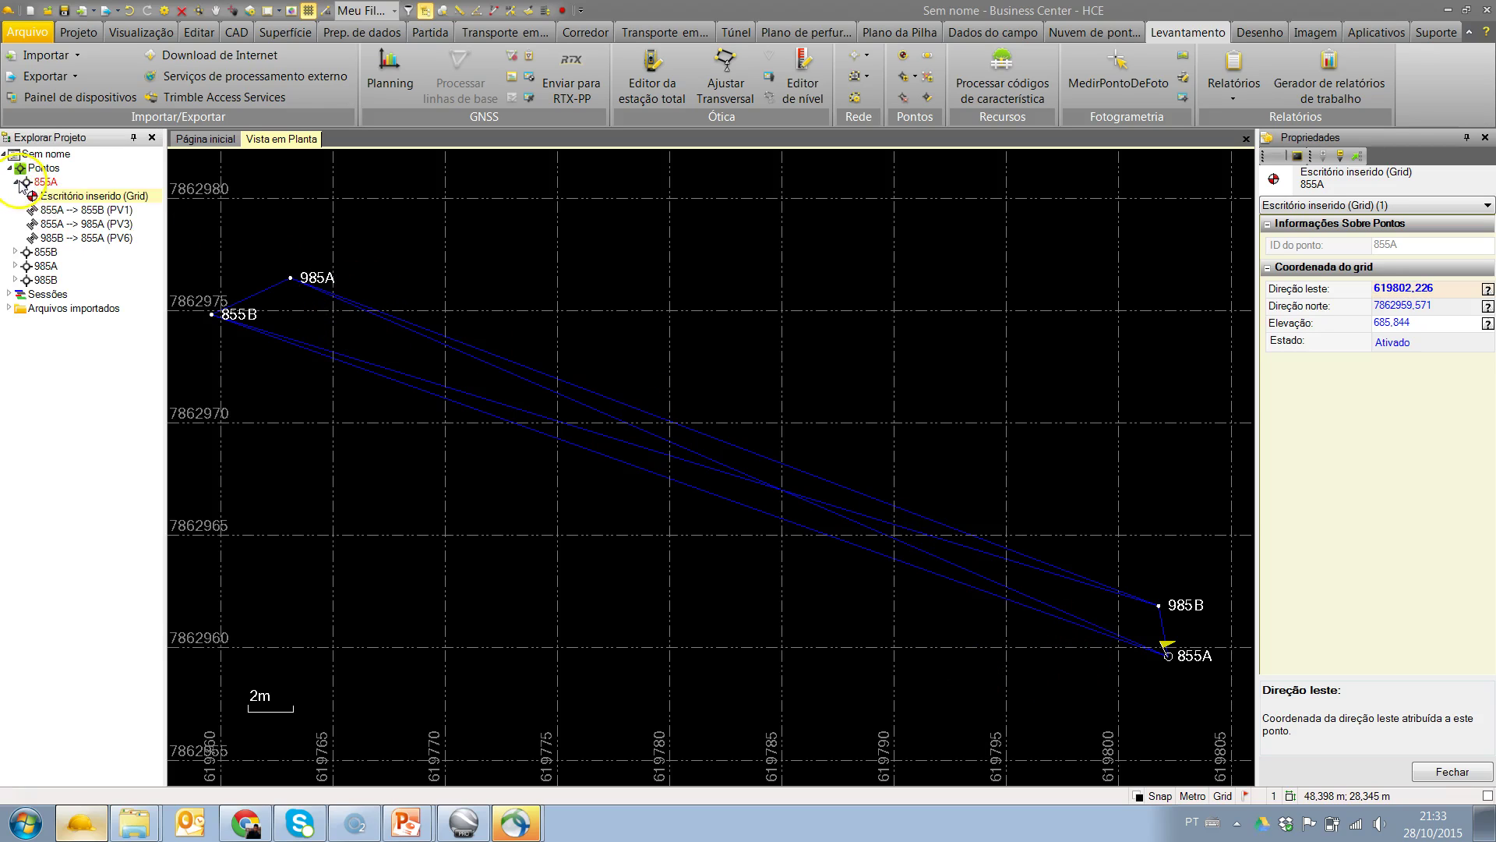
{"action": "left_click", "coordinate": [60, 198]}
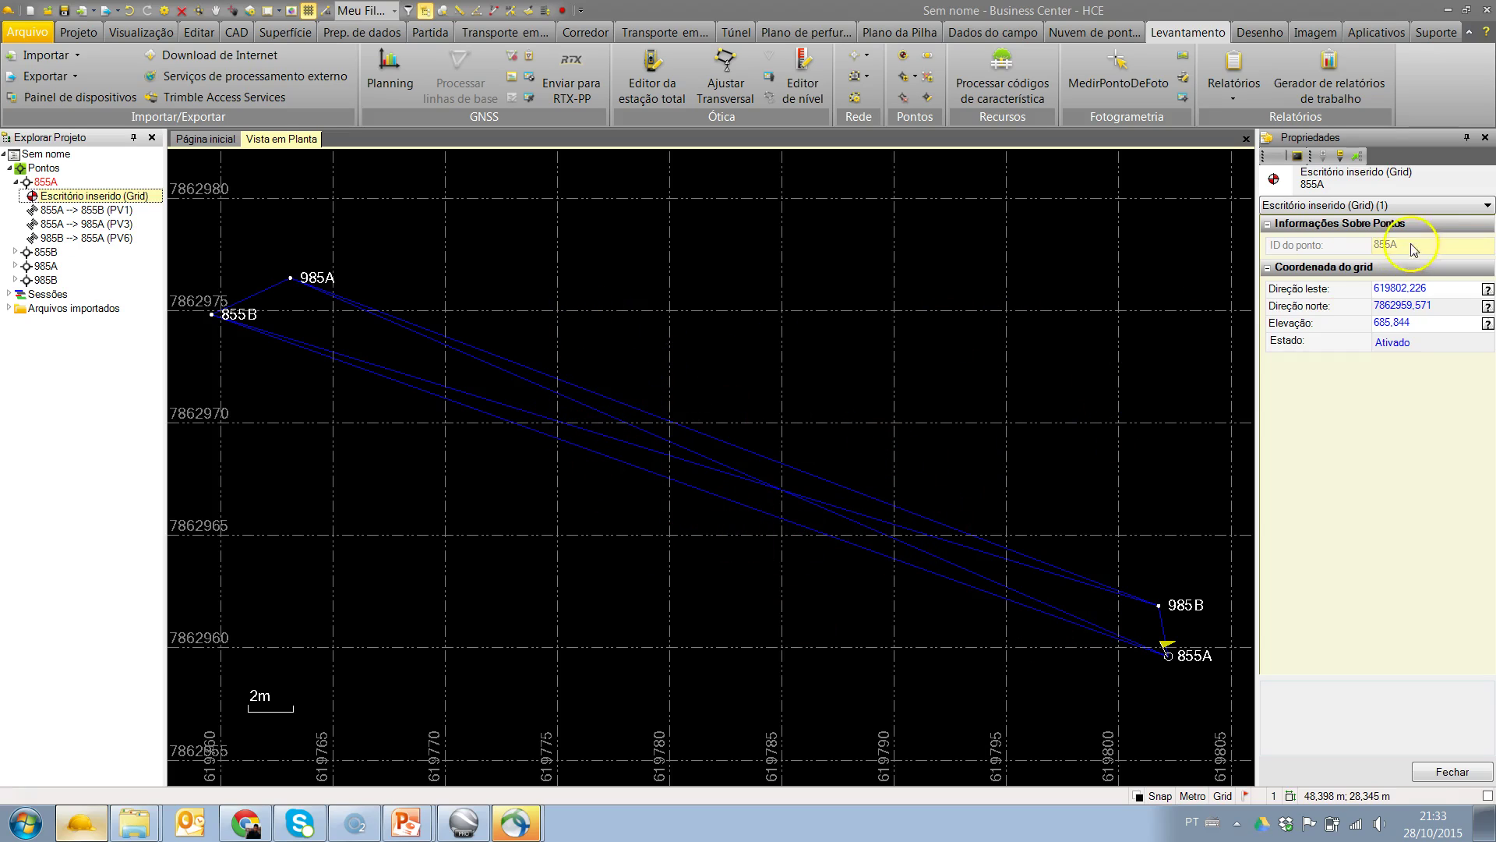
{"action": "left_click", "coordinate": [1378, 295]}
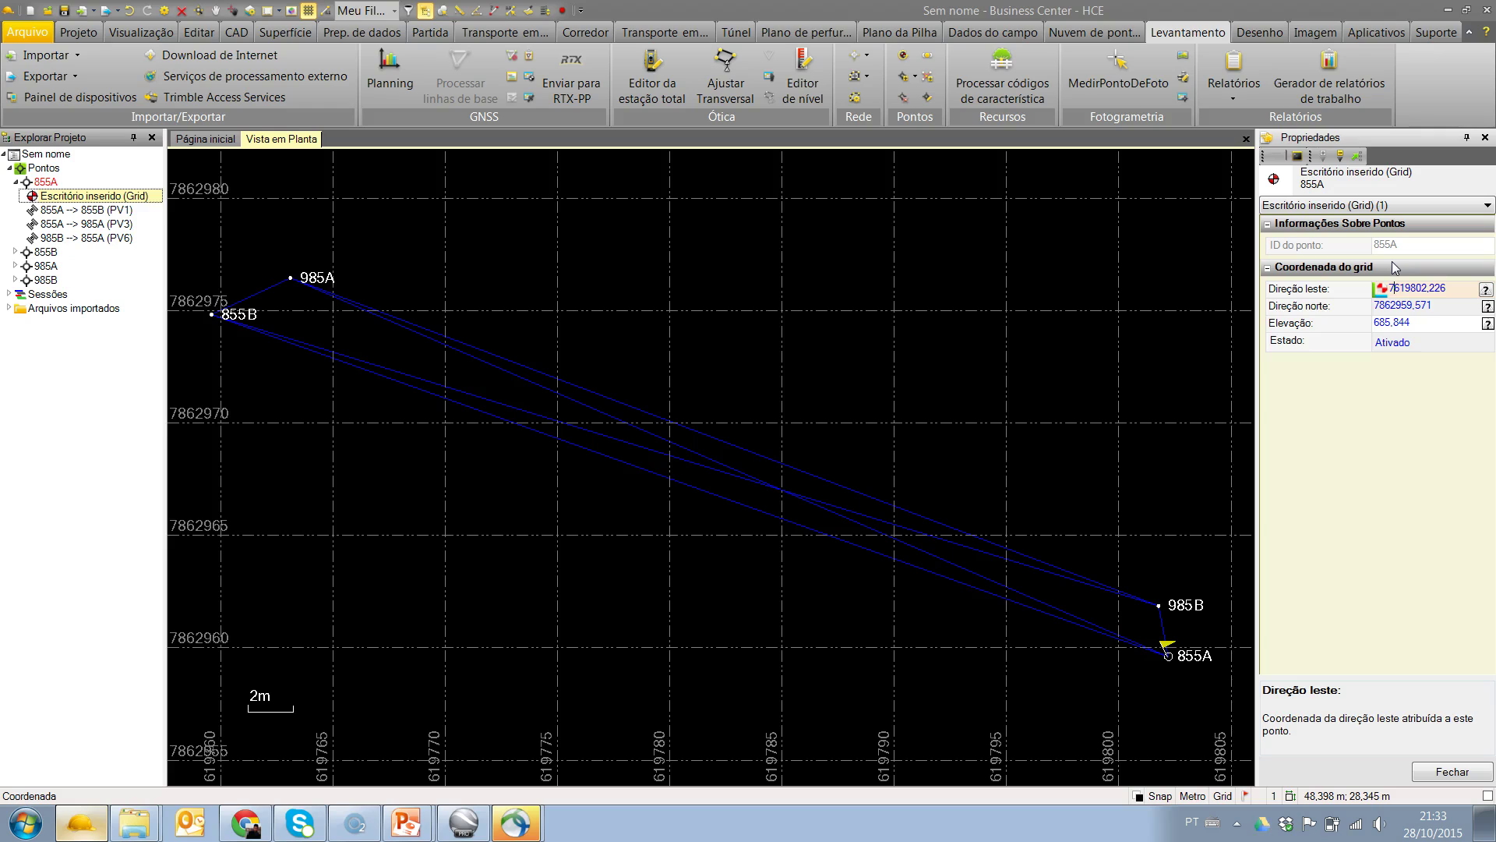
{"action": "type", "text": "7"}
{"action": "key", "text": "Return"}
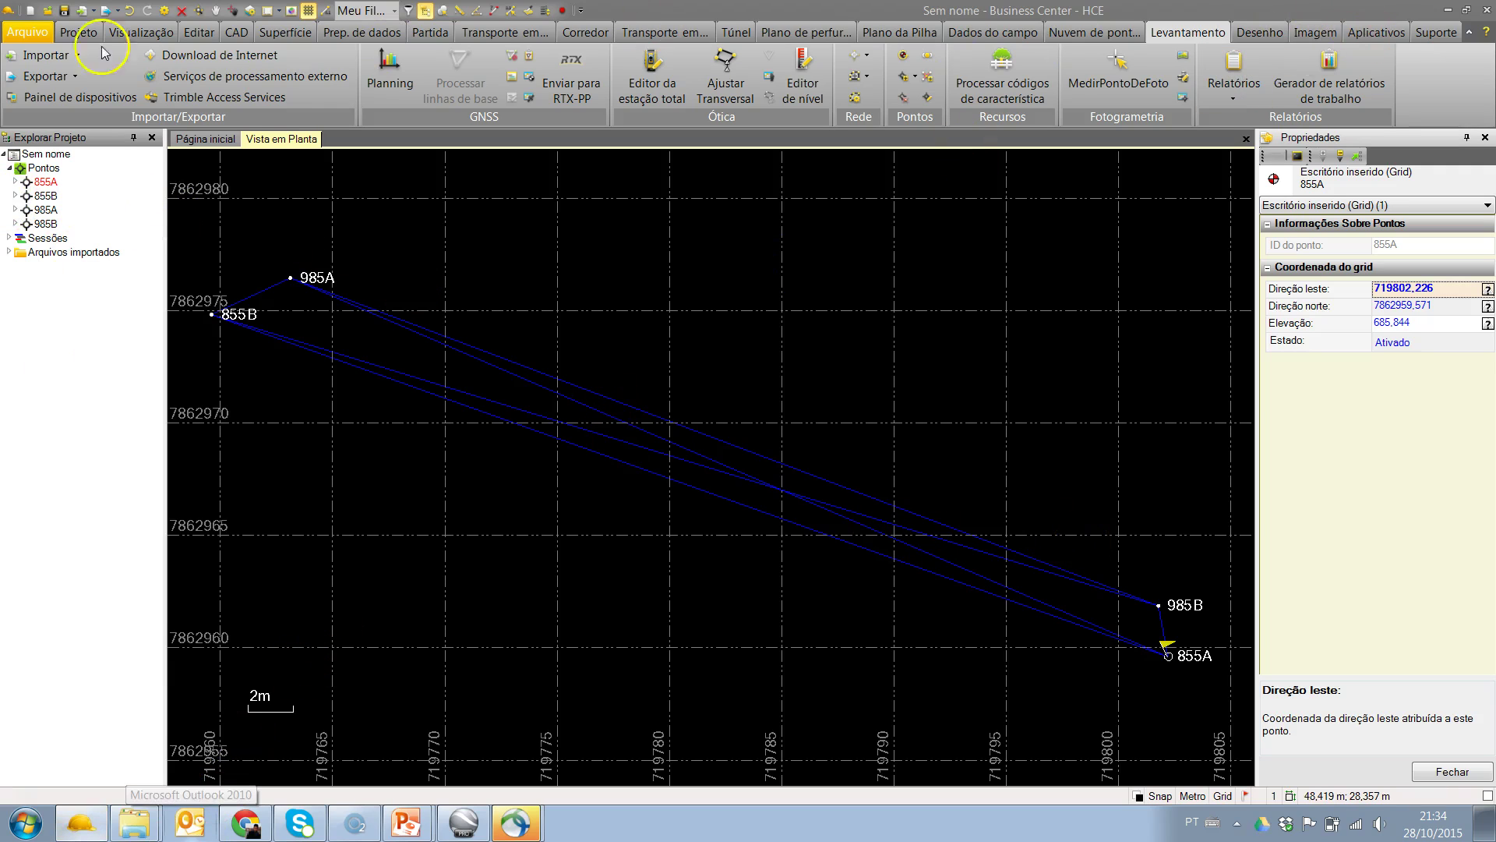
Import the control coordinate file CPs.txt using the "Copiar de P;N;E;elev;Code (Control)" definition.
{"action": "left_click", "coordinate": [78, 32]}
{"action": "left_click", "coordinate": [279, 62]}
{"action": "left_click", "coordinate": [1317, 296]}
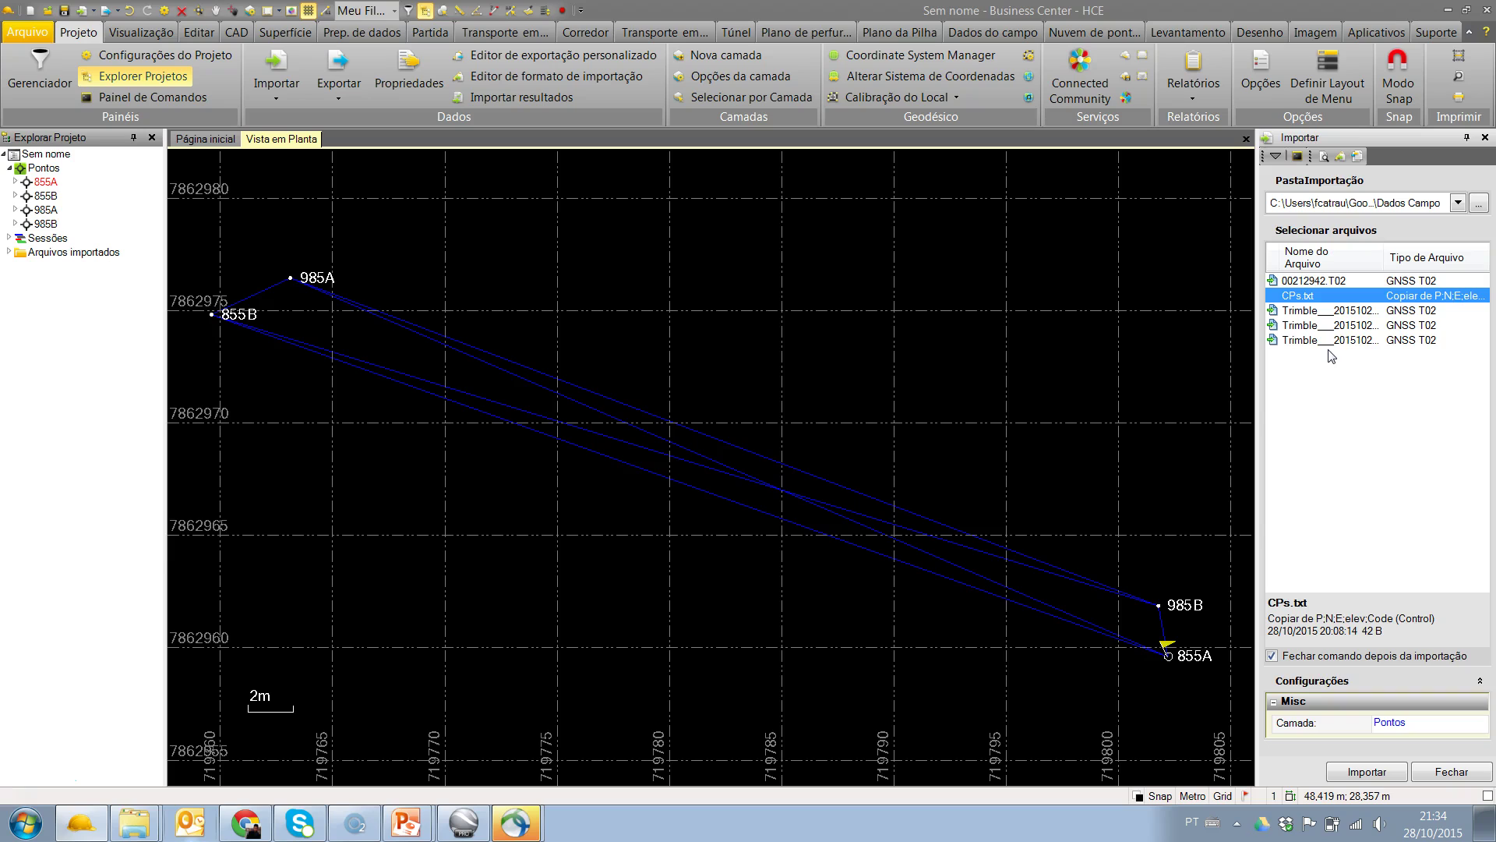
{"action": "left_click", "coordinate": [1357, 774]}
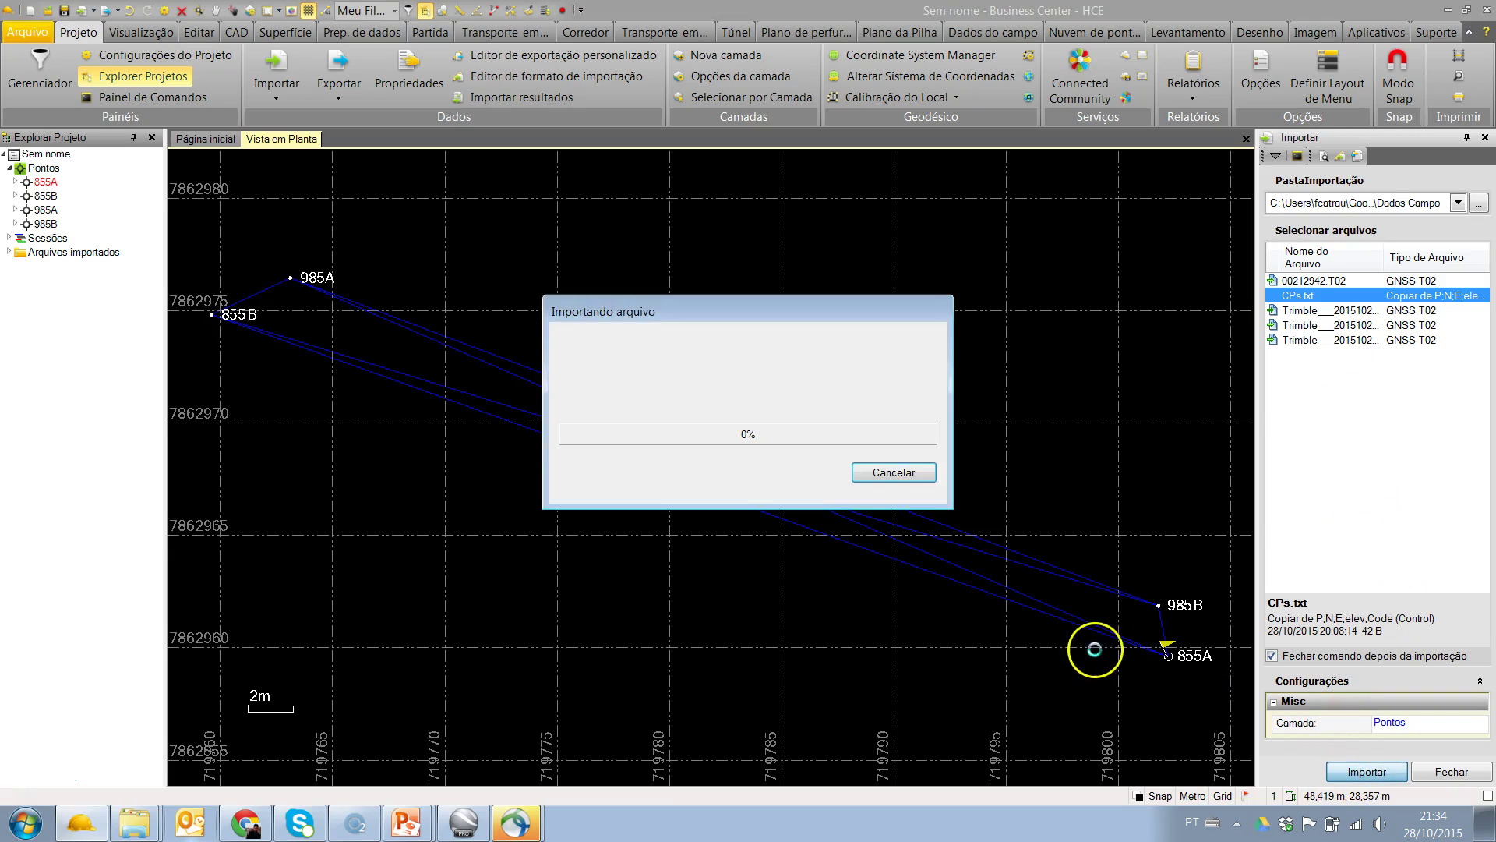
{"action": "left_click", "coordinate": [879, 391]}
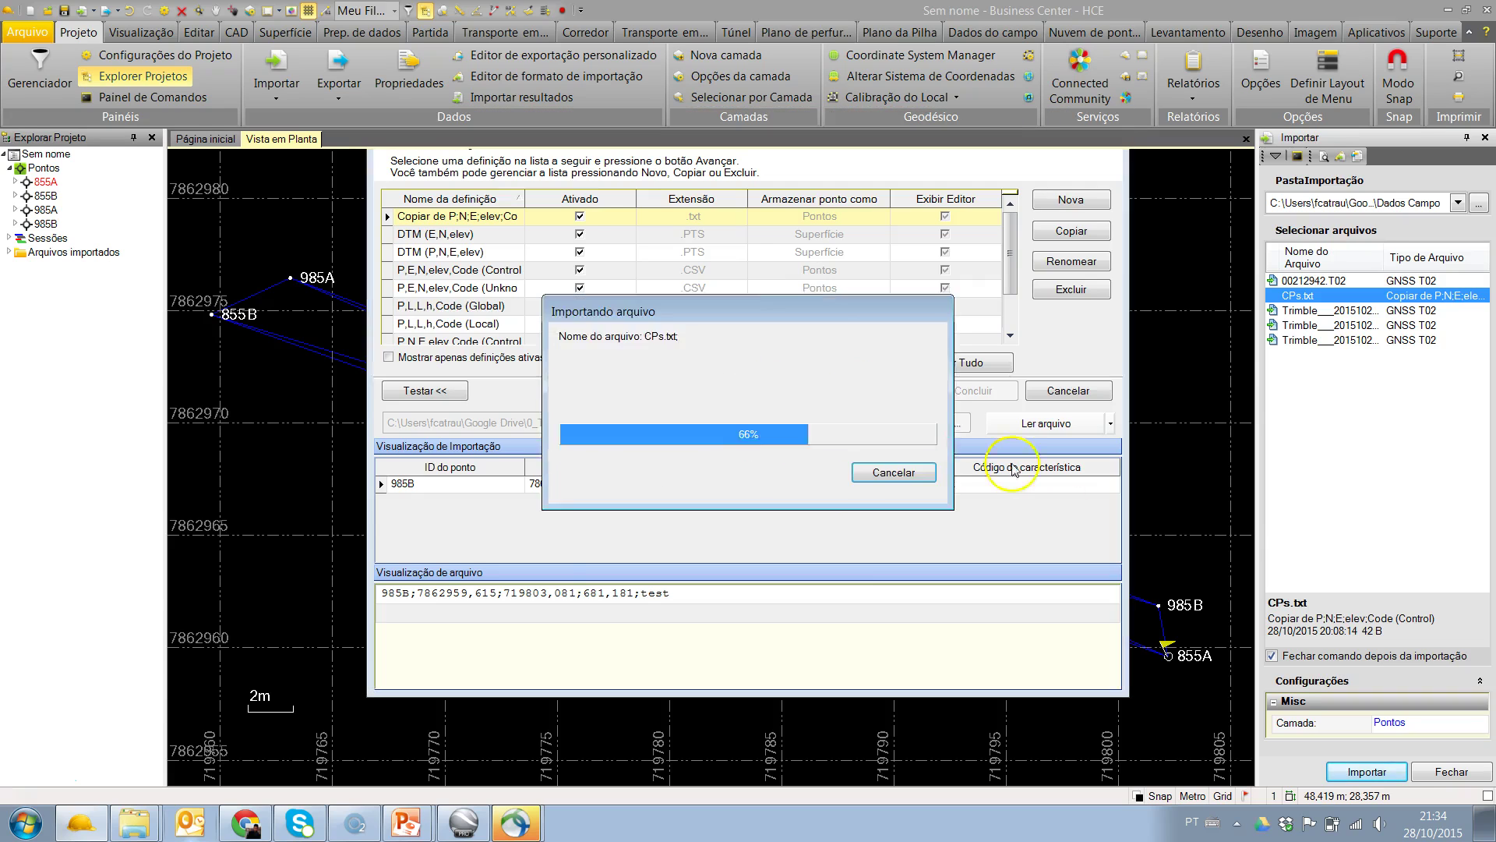
Expand points 855A, 855B, 985A and 985B in the project tree and inspect their coordinates and vectors.
{"action": "left_click", "coordinate": [18, 182]}
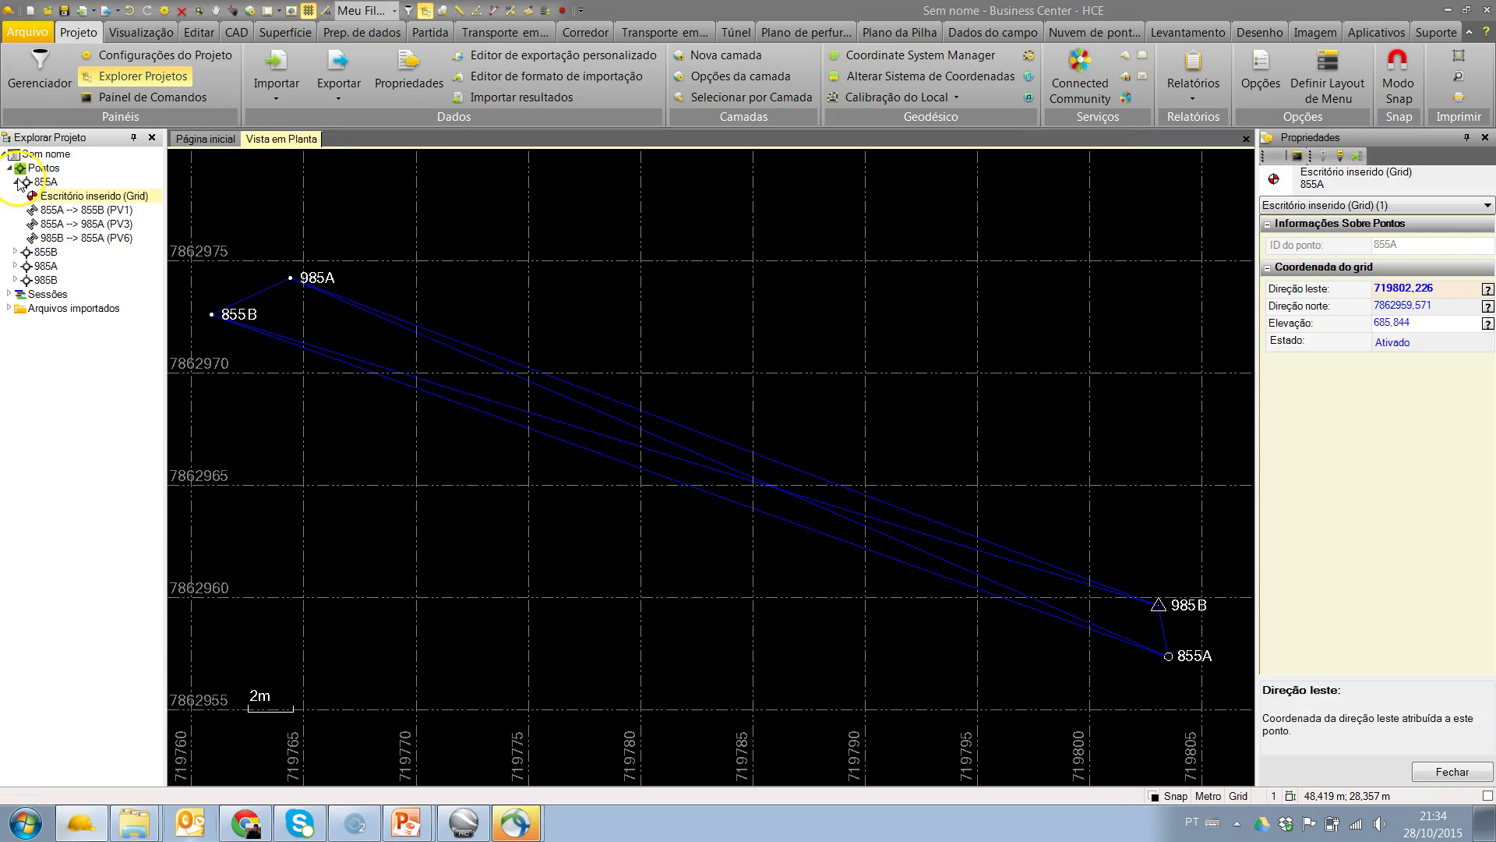
{"action": "left_click", "coordinate": [16, 253]}
{"action": "left_click", "coordinate": [16, 309]}
{"action": "left_click", "coordinate": [16, 365]}
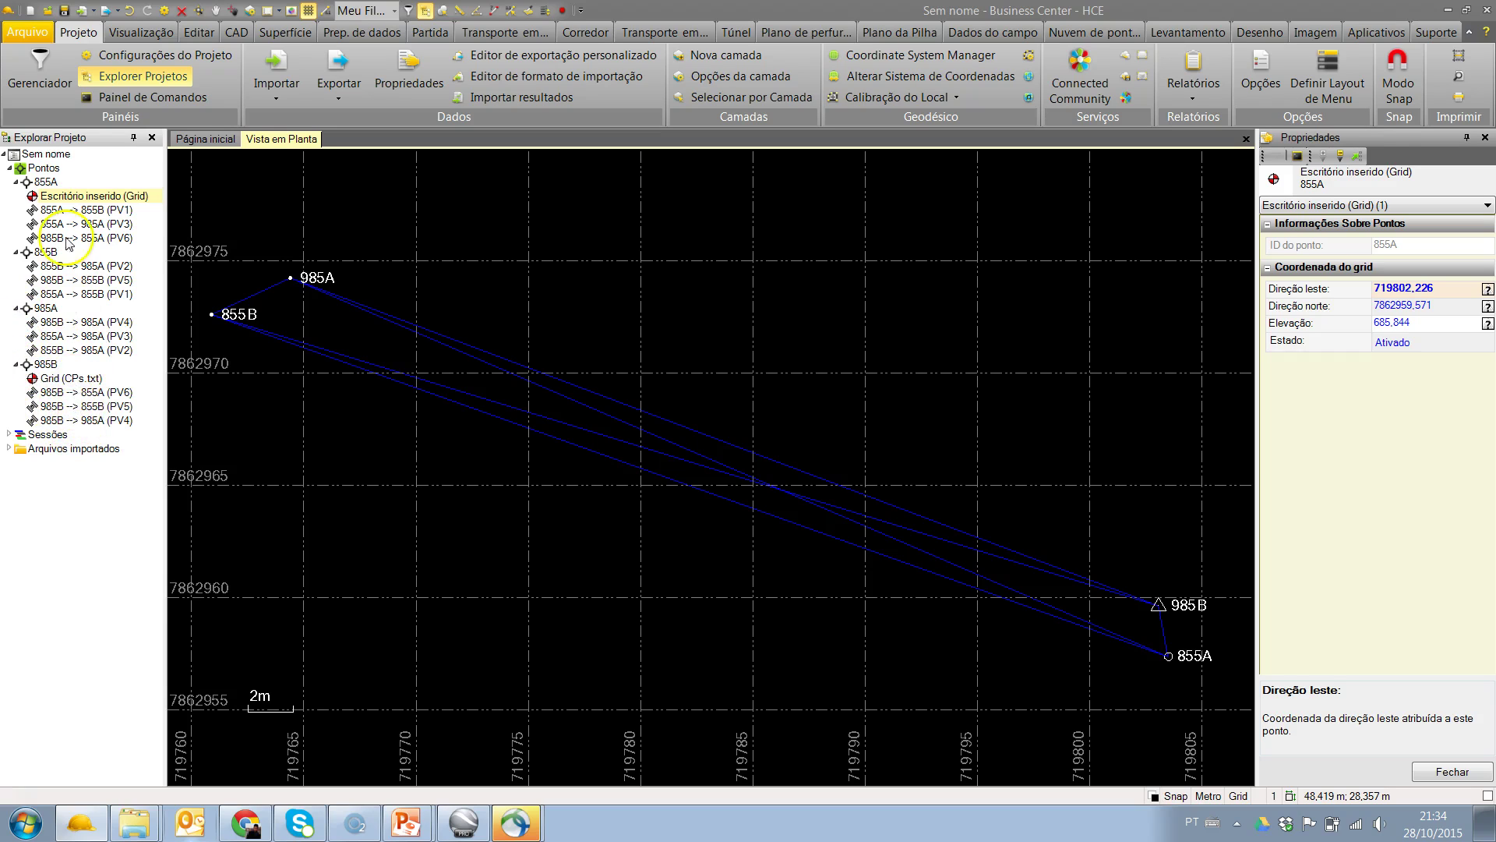
{"action": "left_click", "coordinate": [87, 379]}
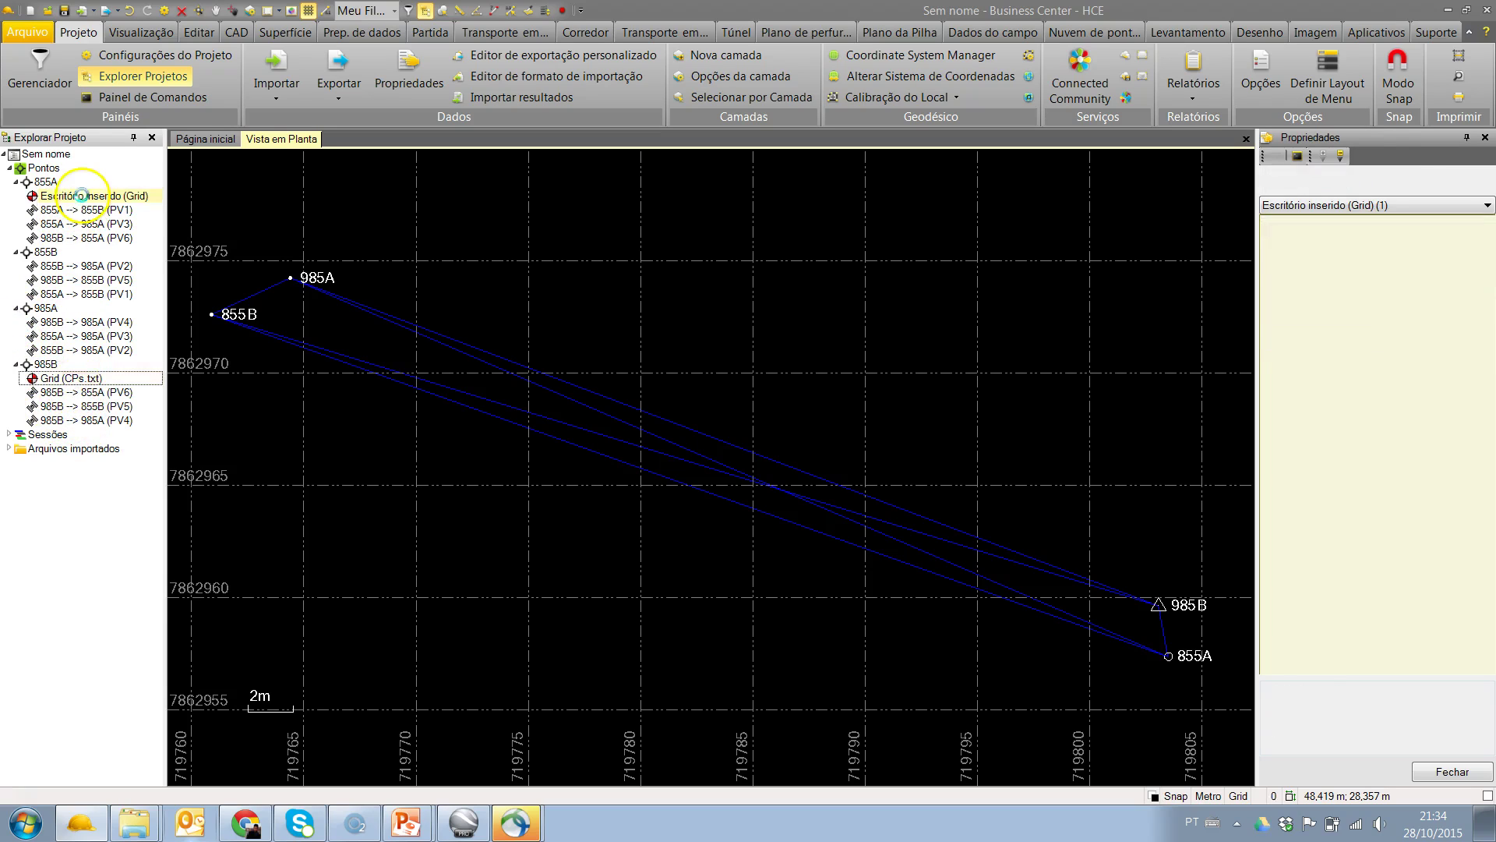
Set the elevation of 855A's office-entered grid coordinate to 585,844, recalculate the project and examine the point's flags in an enlarged pane.
{"action": "left_click", "coordinate": [84, 196]}
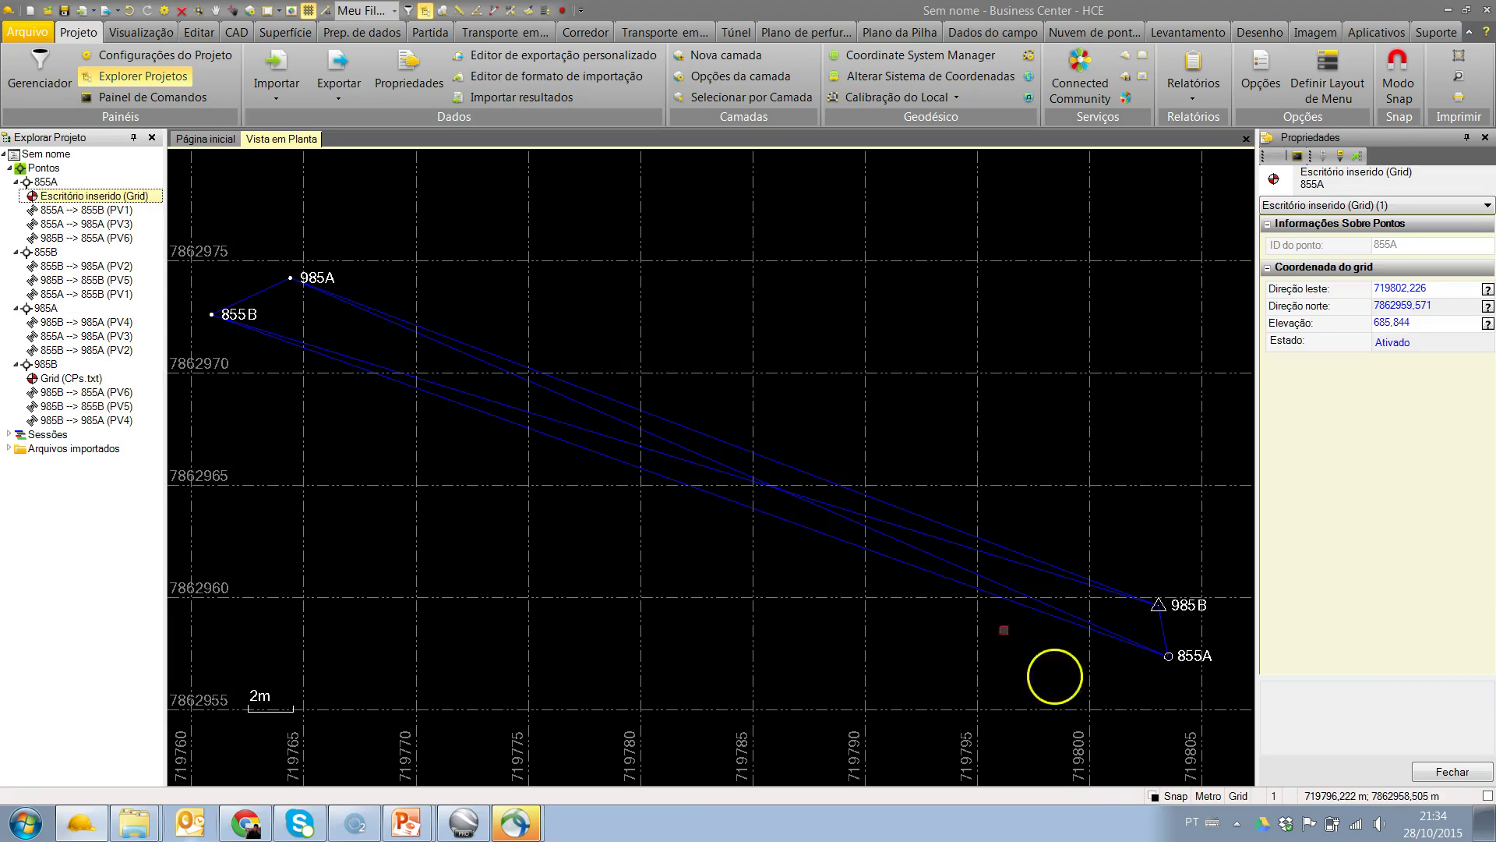
{"action": "left_click", "coordinate": [1394, 329]}
{"action": "type", "text": "5"}
{"action": "key", "text": "Return"}
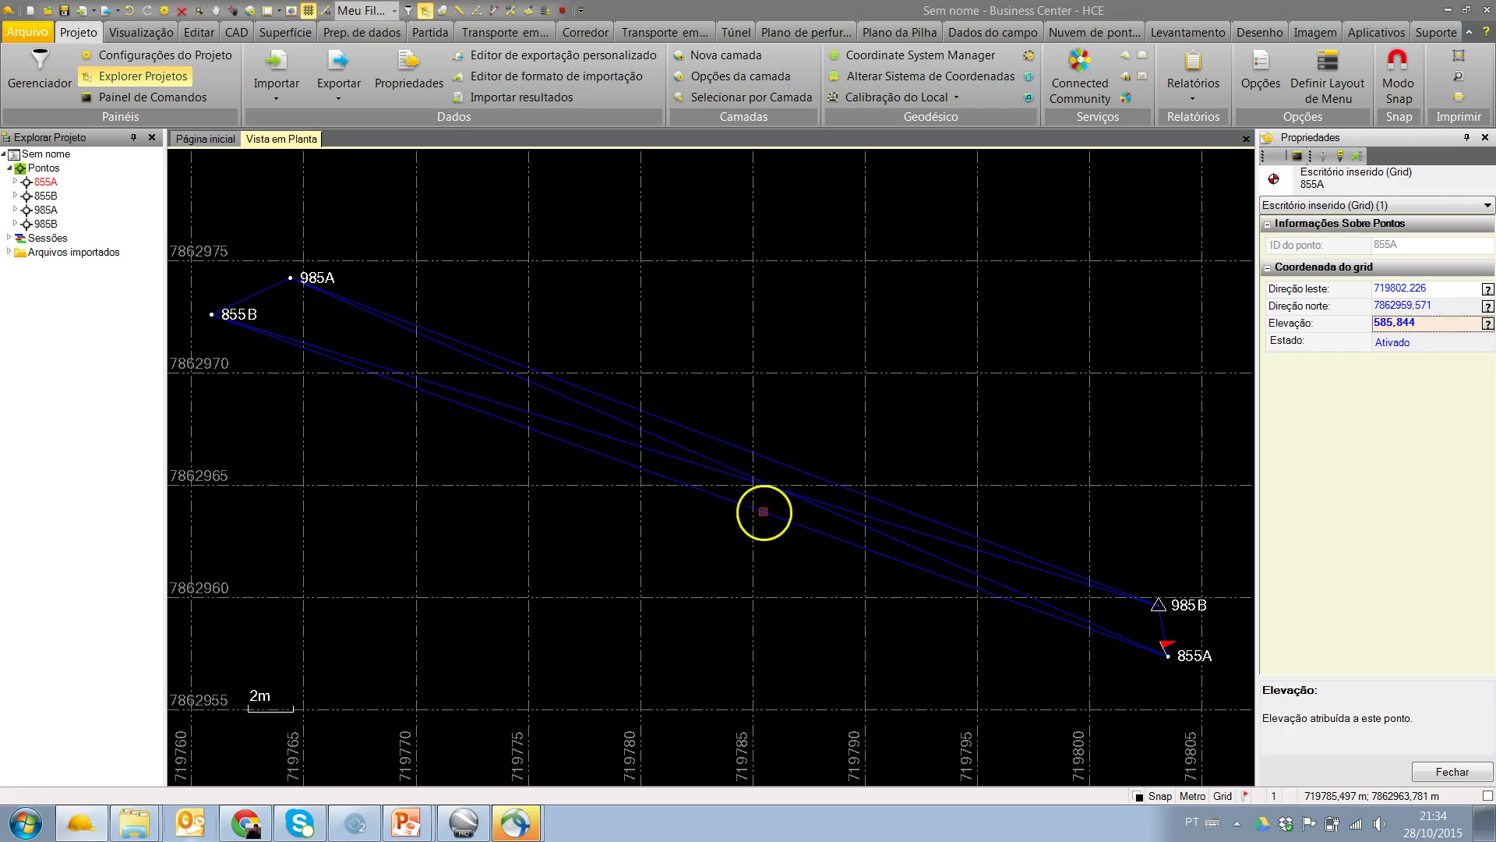
{"action": "left_click", "coordinate": [1247, 796]}
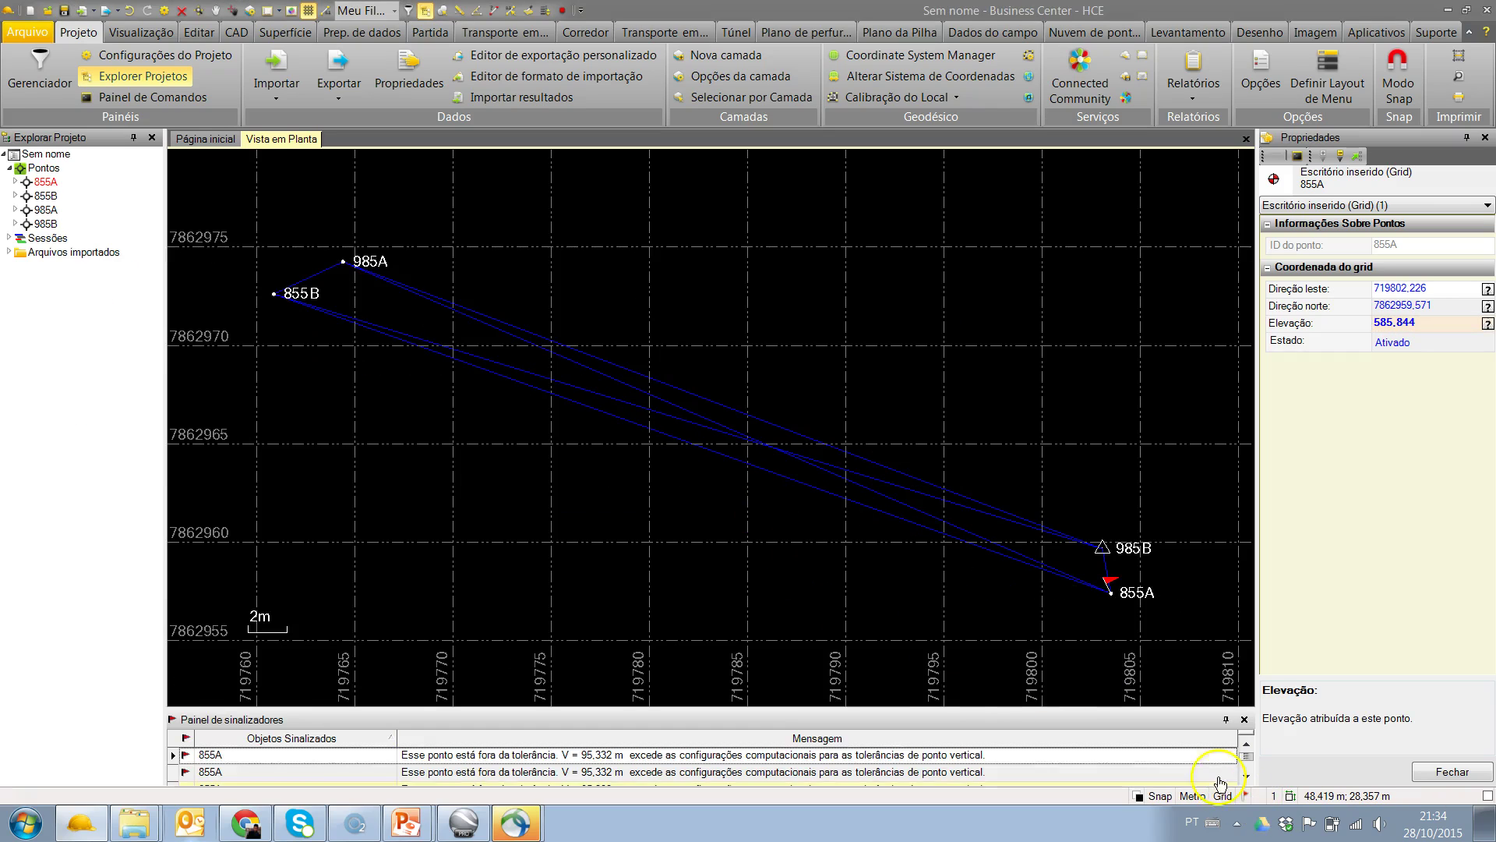
{"action": "left_click_drag", "start_coordinate": [864, 709], "coordinate": [838, 414]}
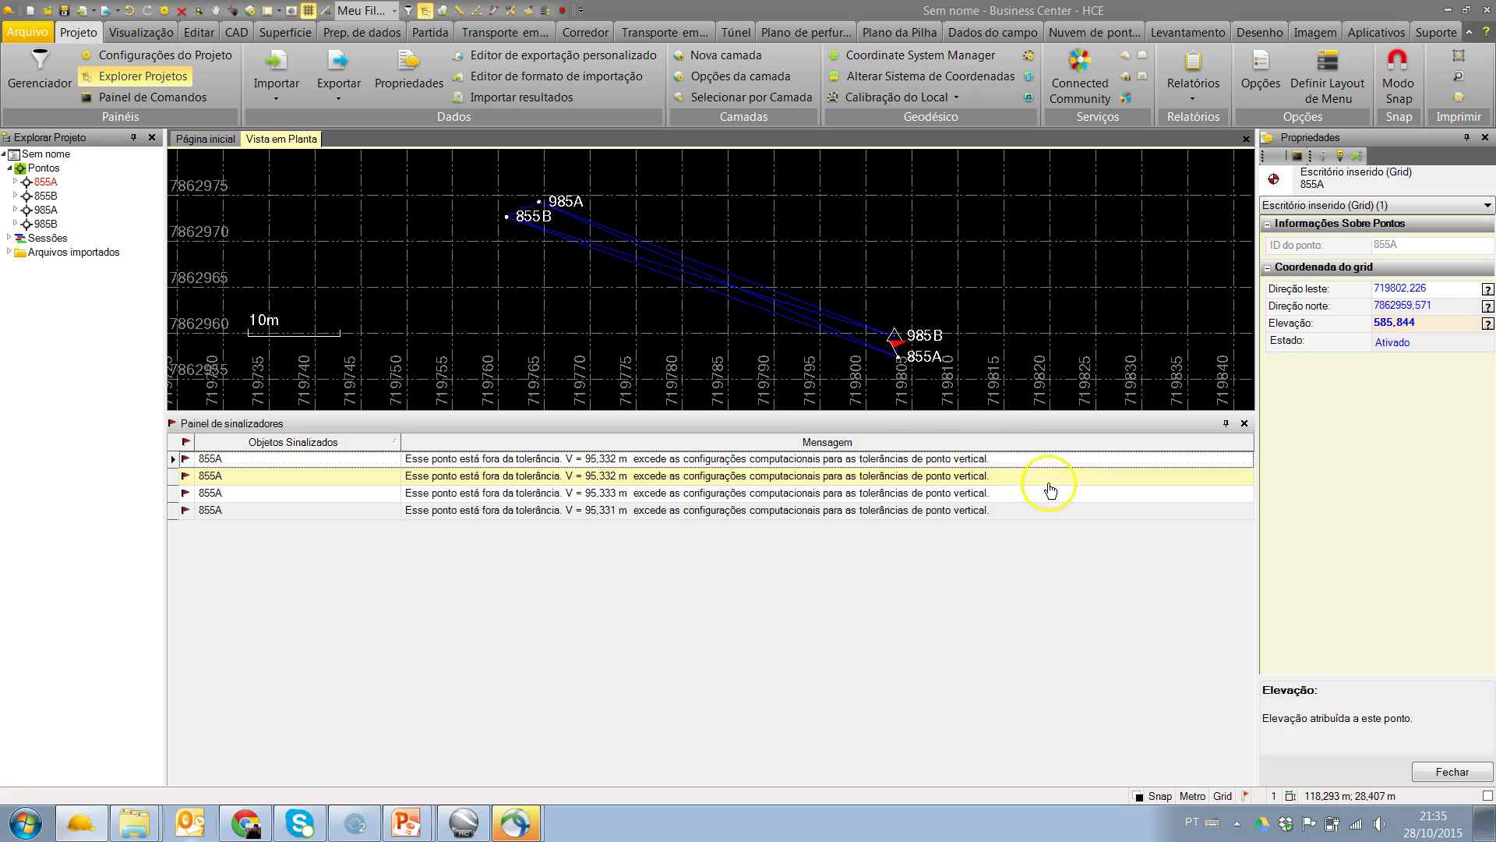
Set the elevation of 855A's office-entered grid coordinate to 685,844, recalculate the project and shrink the flags pane.
{"action": "left_click", "coordinate": [1384, 324]}
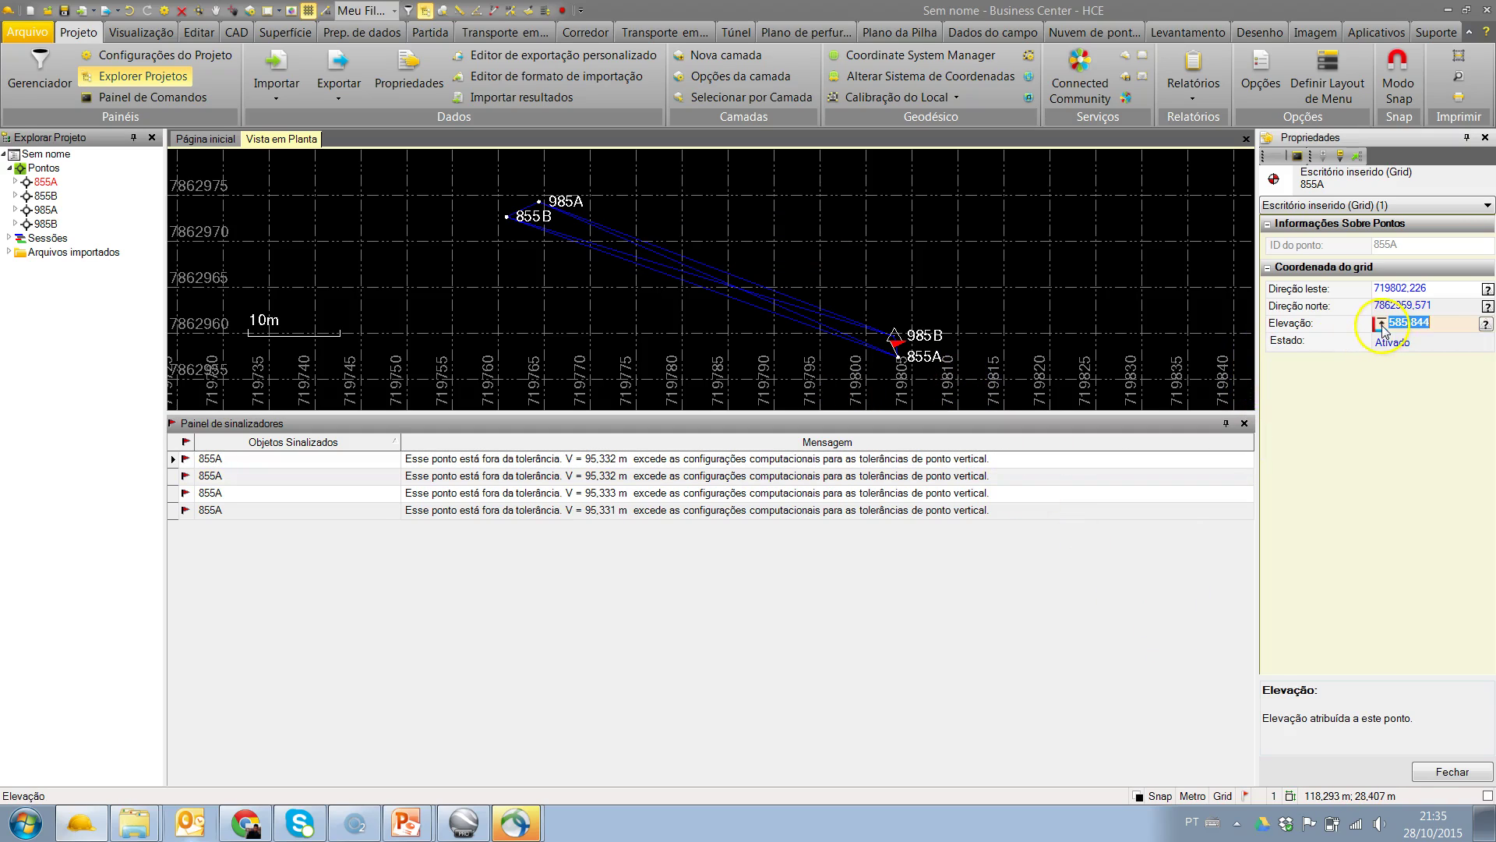
{"action": "type", "text": "6"}
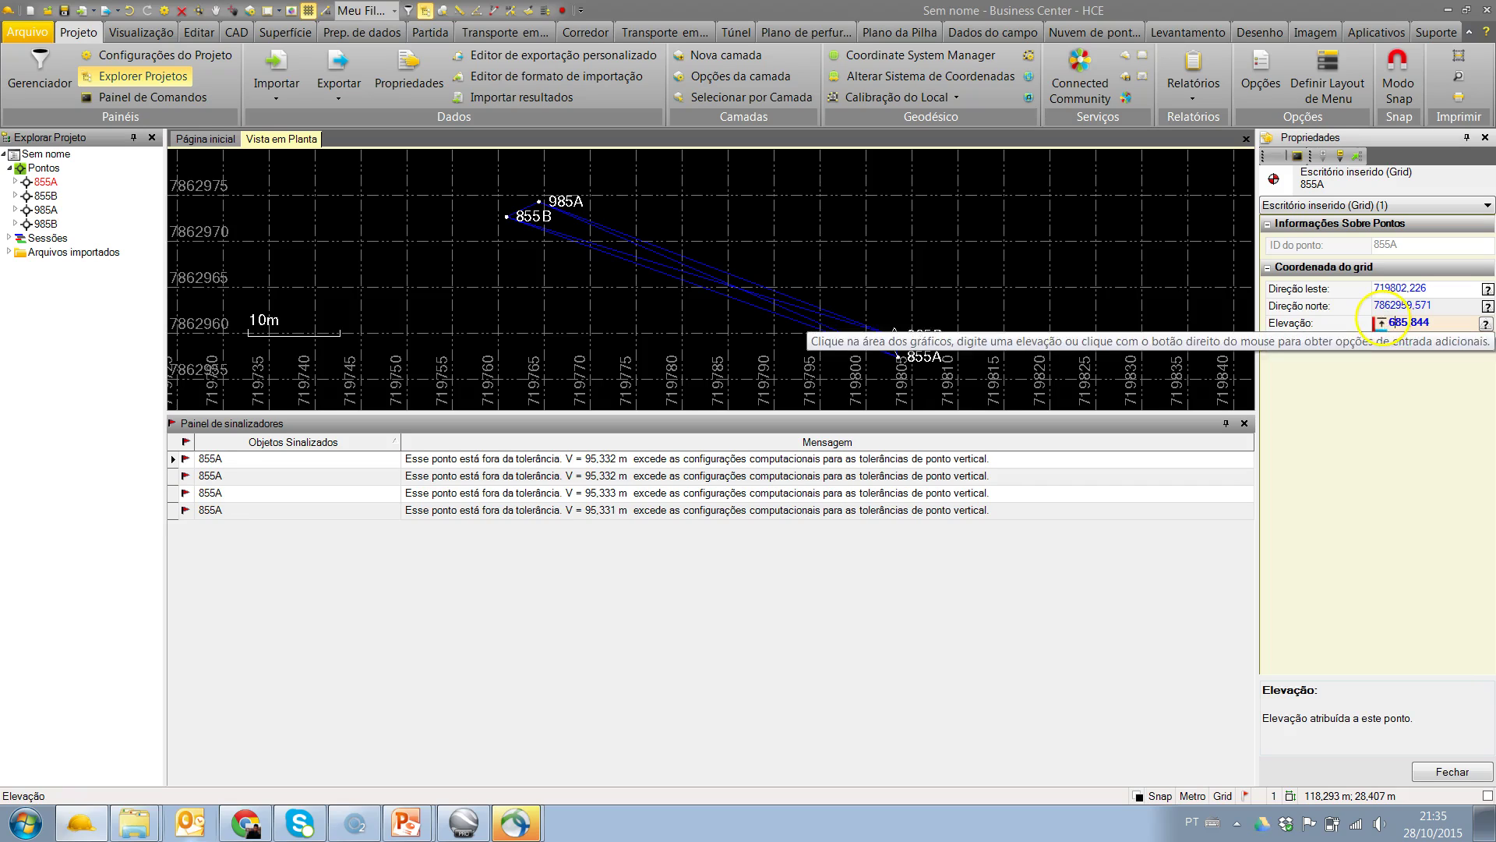
{"action": "key", "text": "Return"}
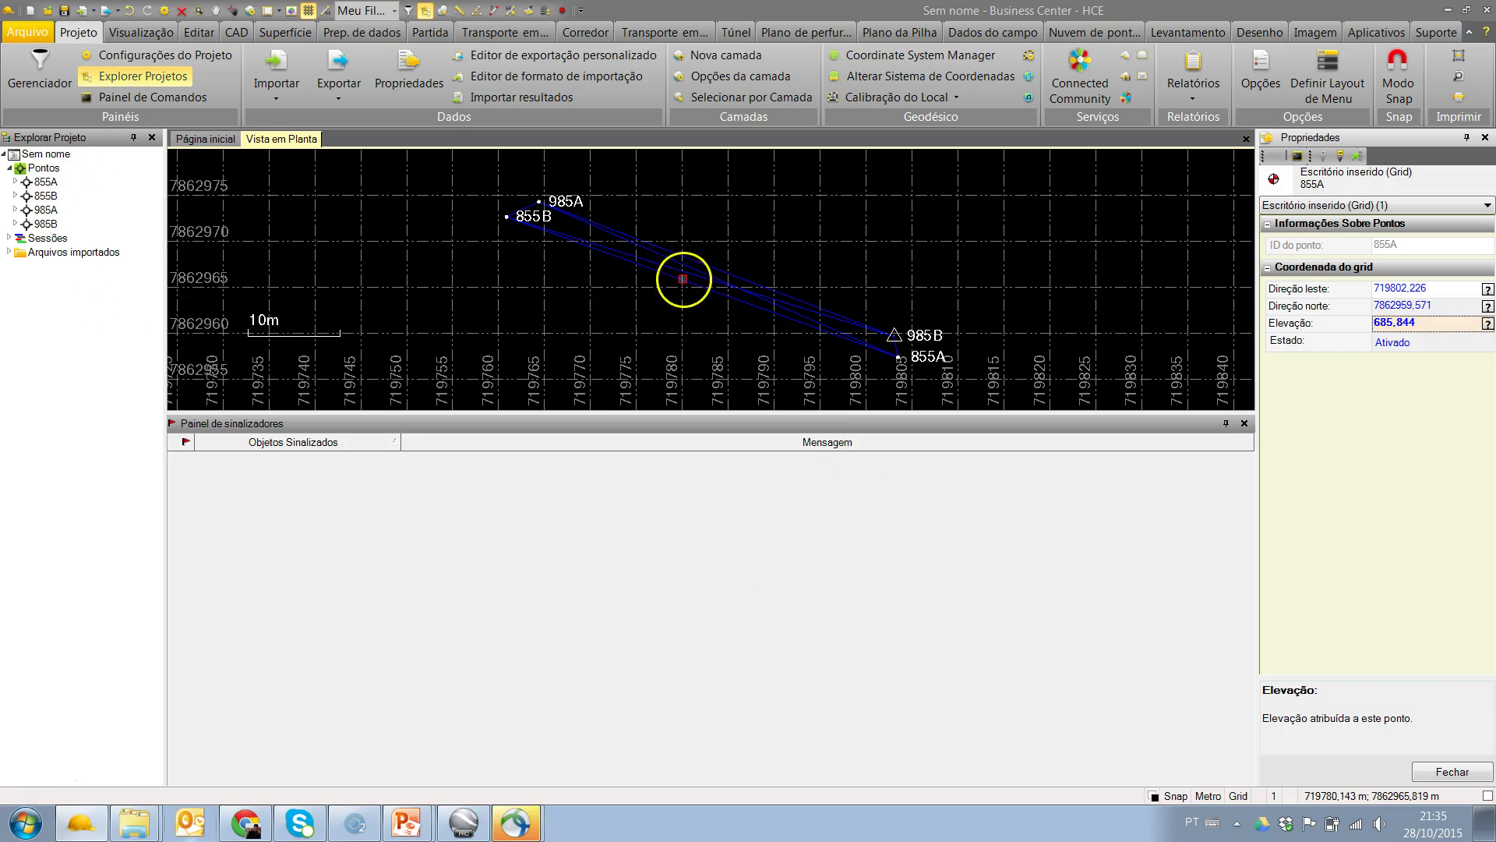
{"action": "scroll", "coordinate": [684, 268], "scroll_direction": "up", "scroll_amount": 1}
{"action": "scroll", "coordinate": [718, 382], "scroll_direction": "down", "scroll_amount": 1}
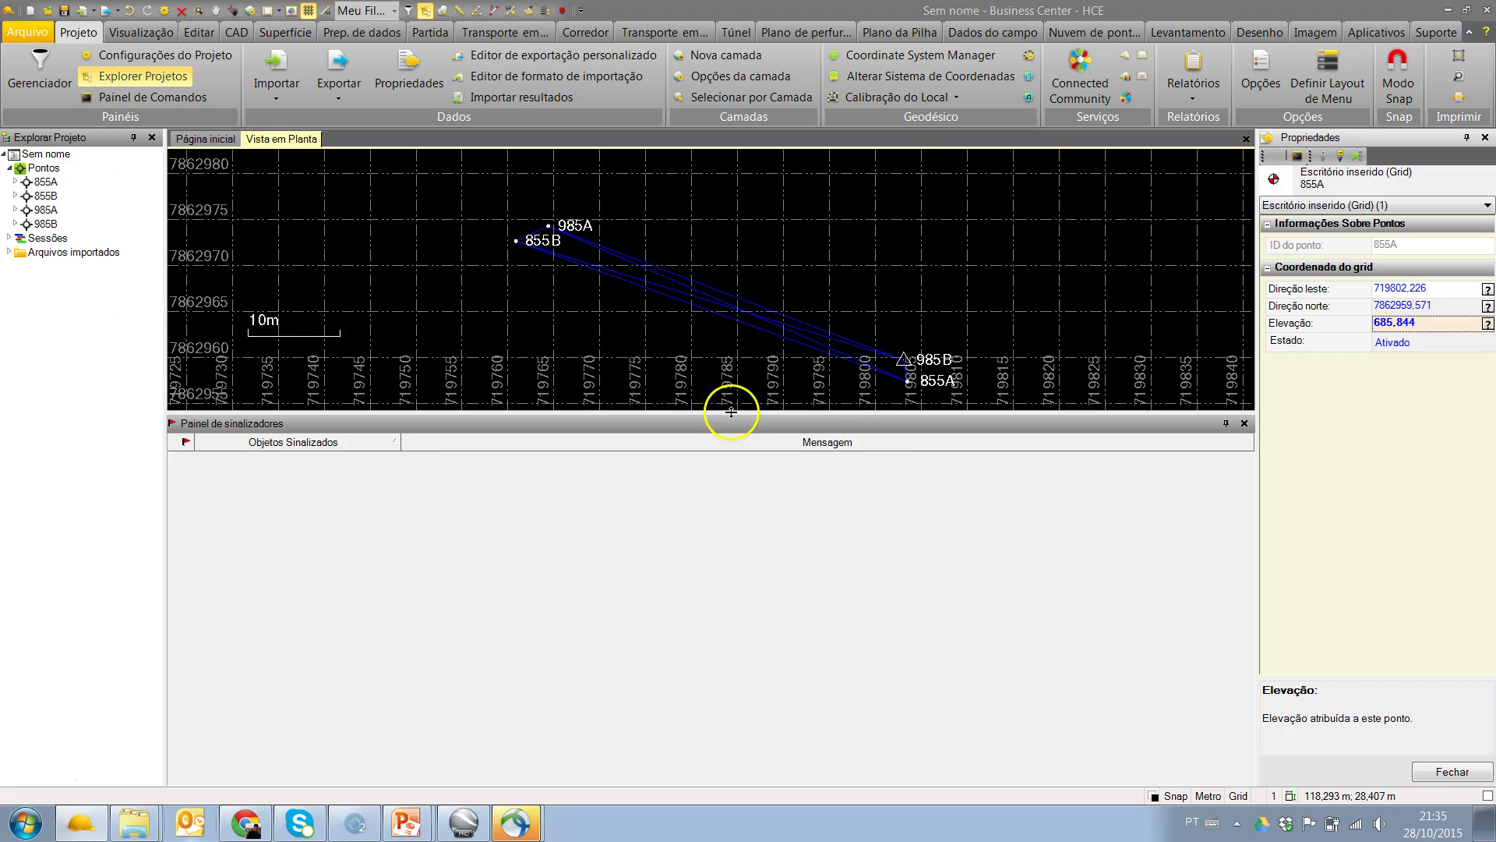
{"action": "left_click_drag", "start_coordinate": [731, 411], "coordinate": [731, 669]}
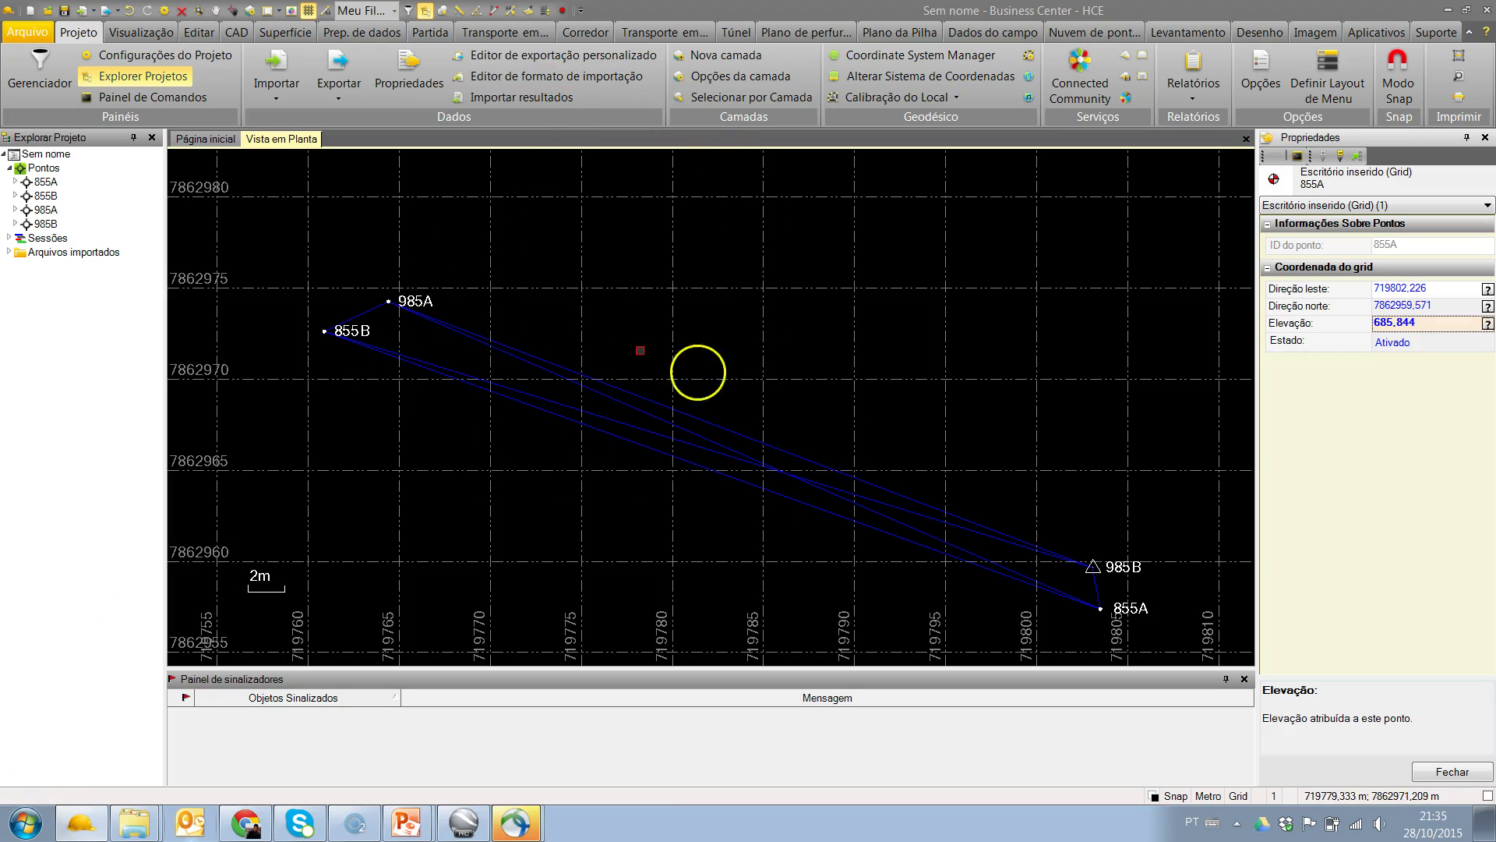
Generate a point list report for 855A and open a new points table.
{"action": "left_click", "coordinate": [41, 183]}
{"action": "right_click", "coordinate": [43, 181]}
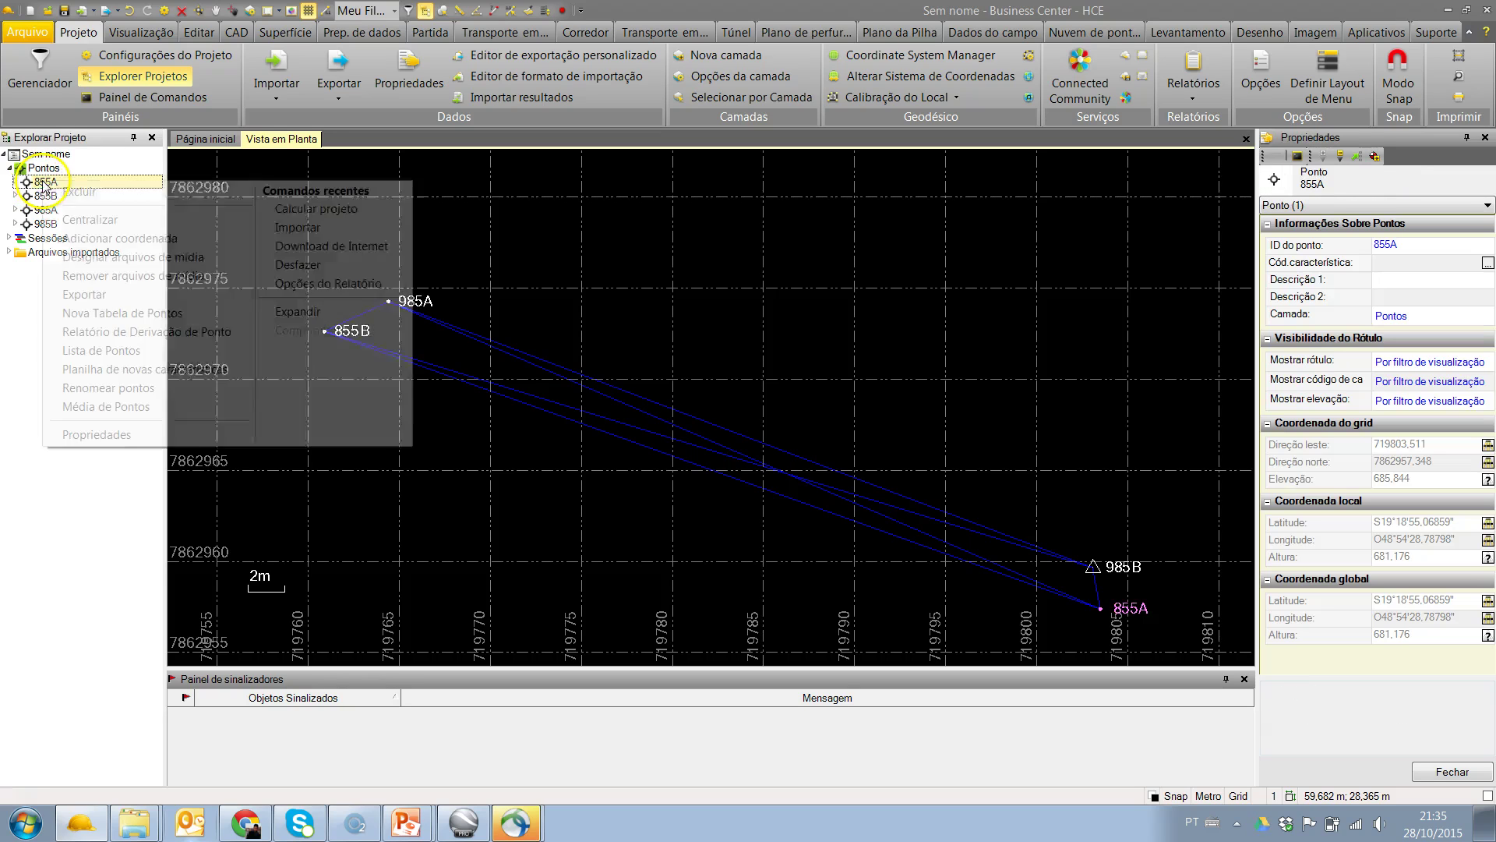
{"action": "left_click", "coordinate": [123, 353]}
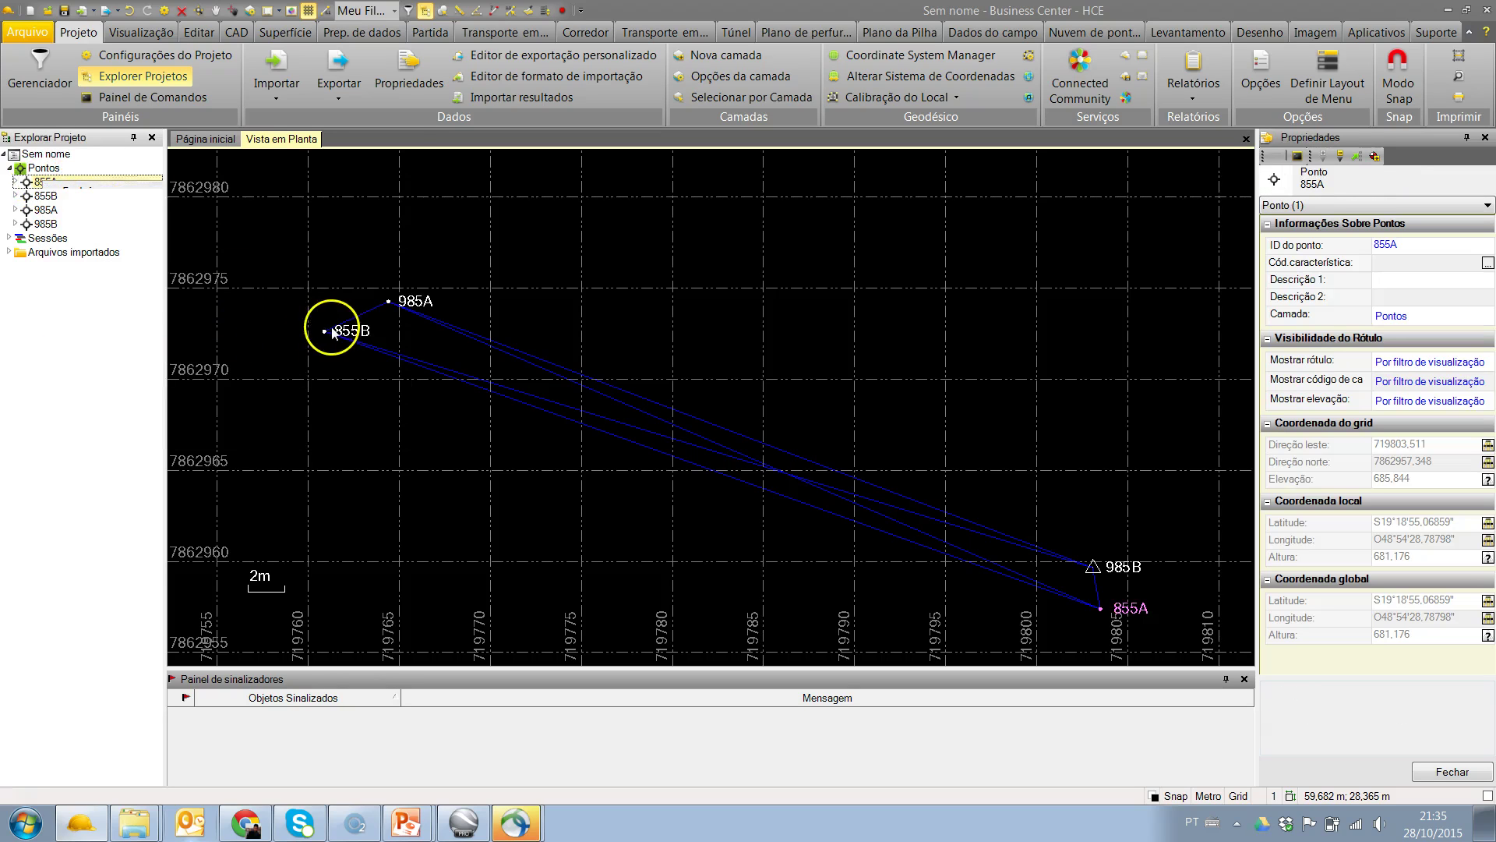
{"action": "right_click", "coordinate": [43, 184]}
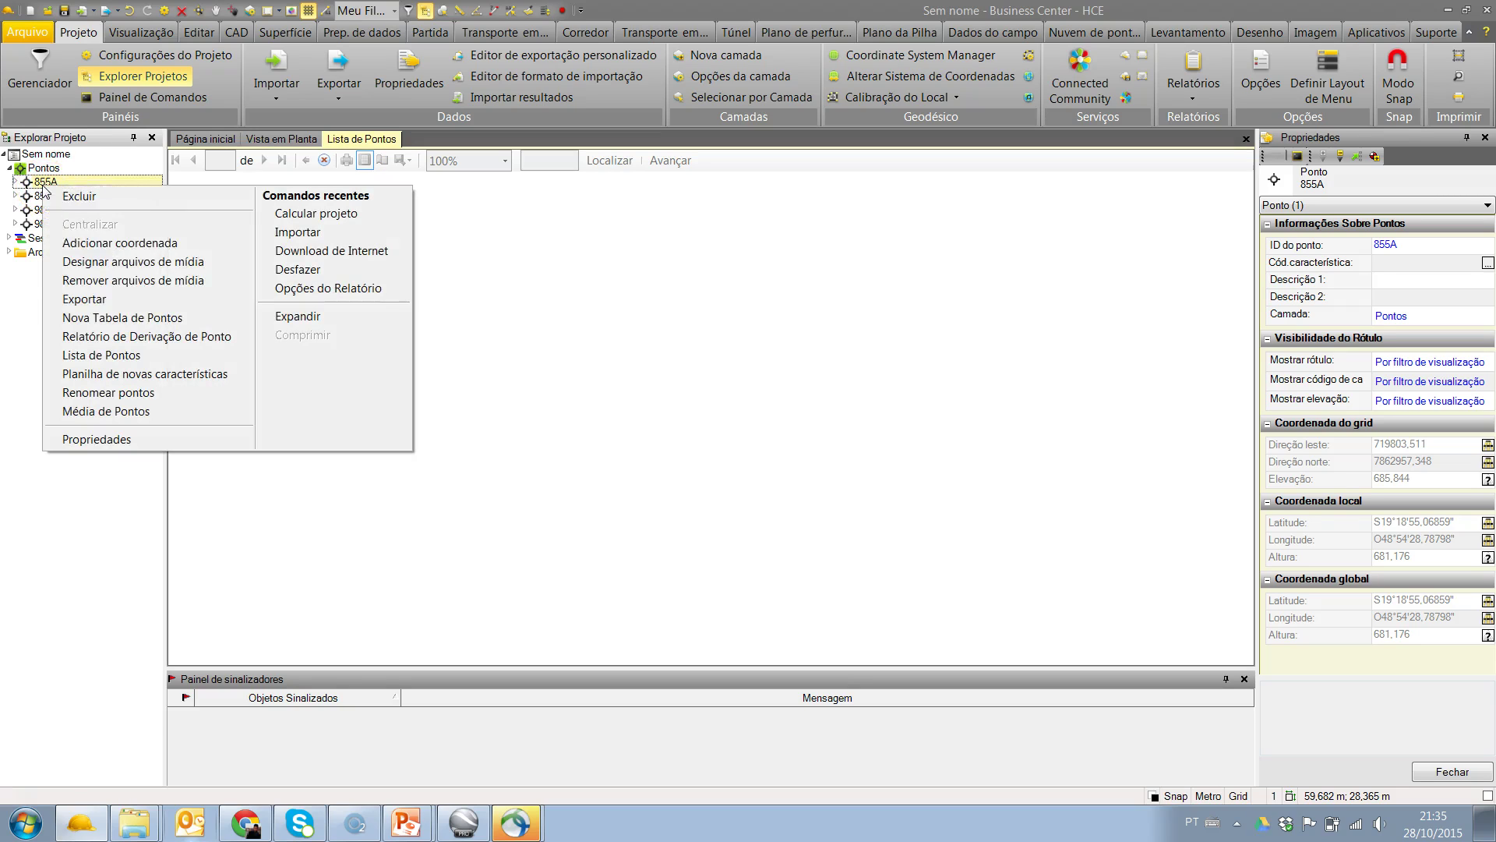
{"action": "left_click", "coordinate": [115, 317]}
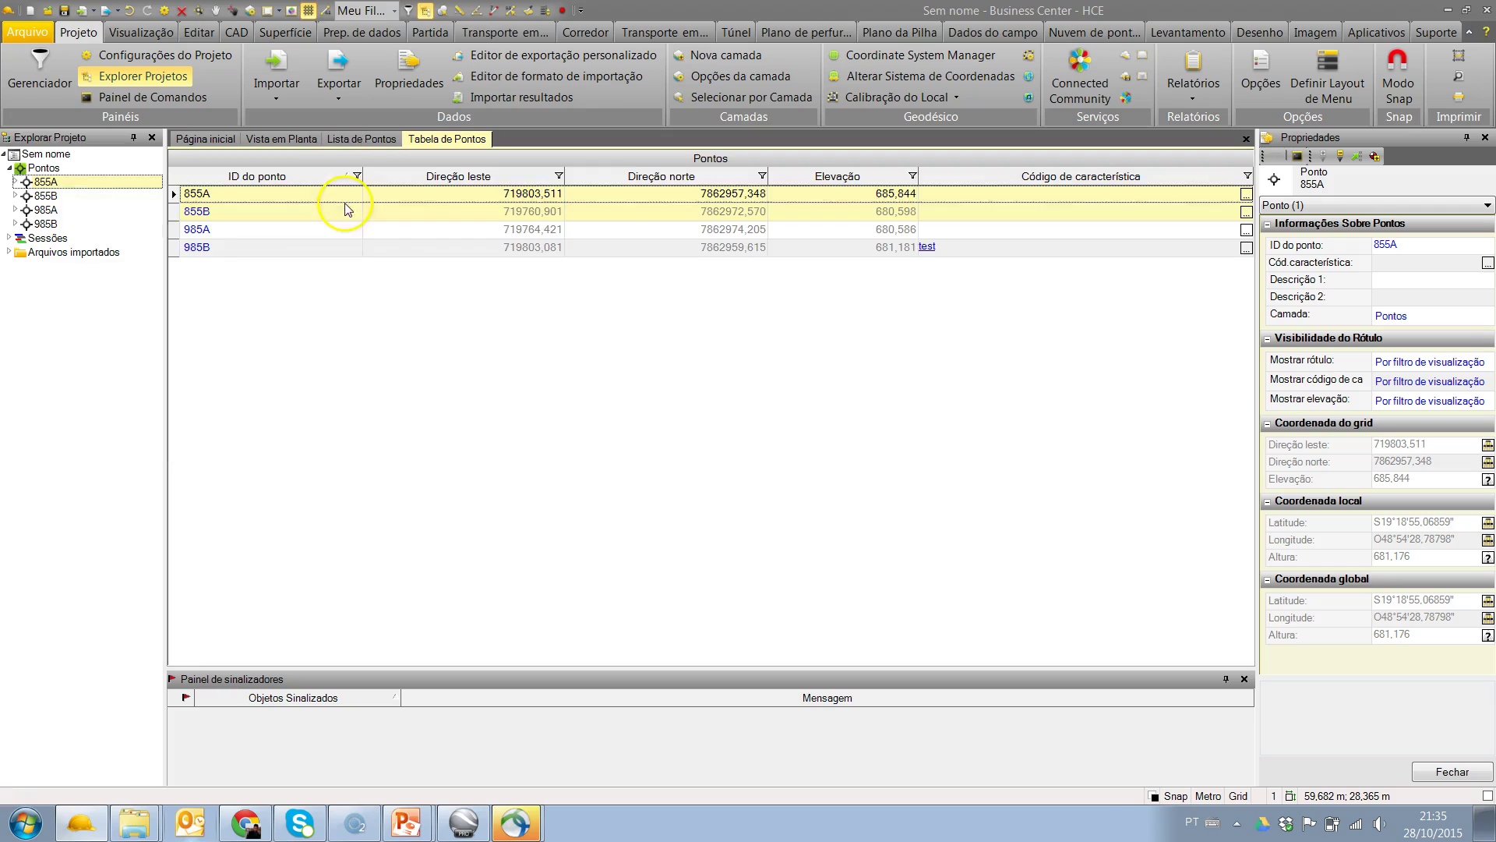
{"action": "left_click", "coordinate": [362, 138]}
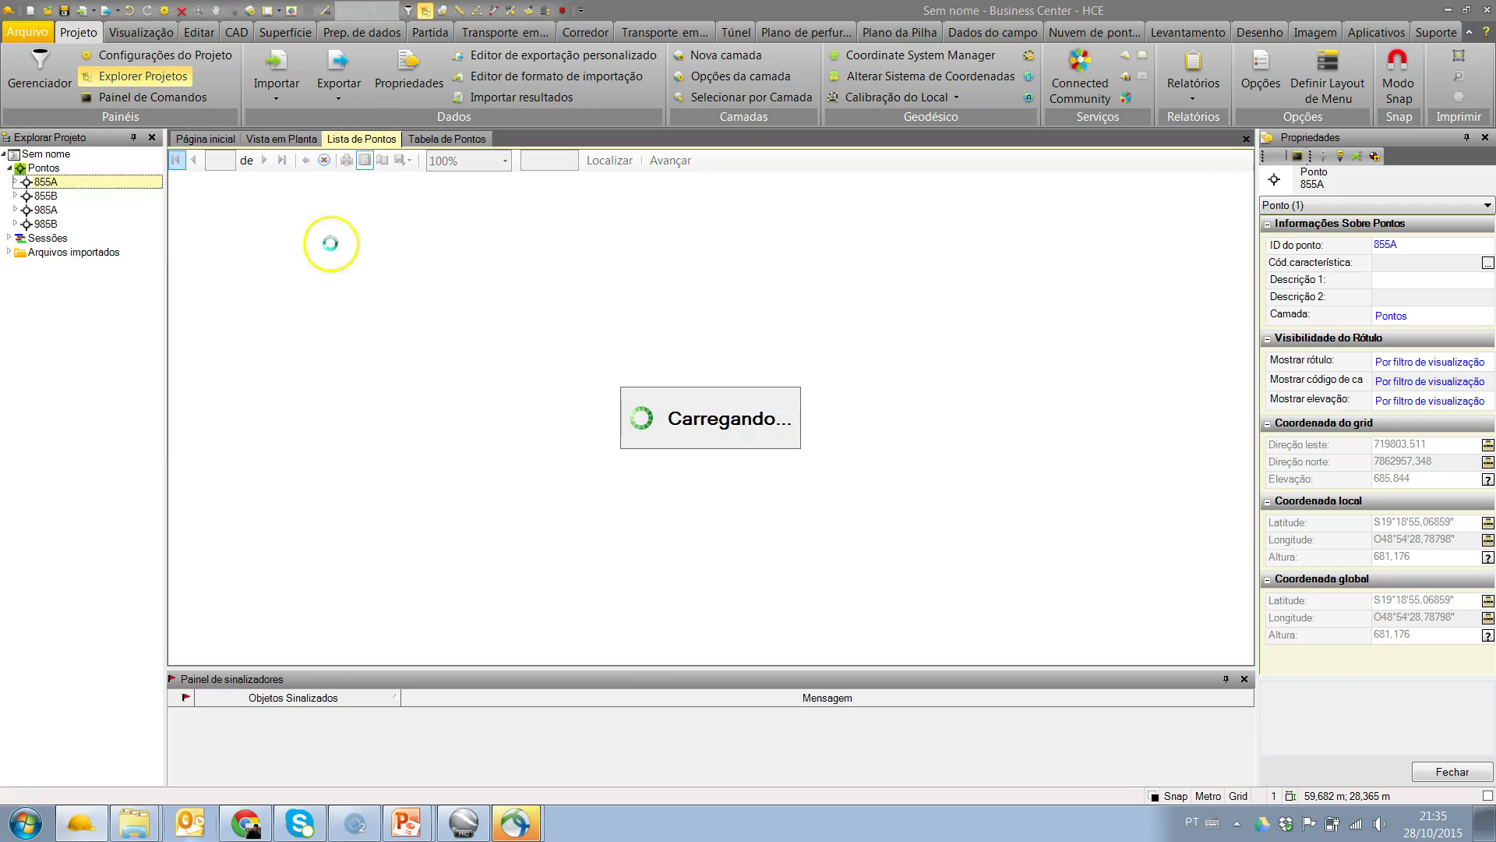
{"action": "left_click", "coordinate": [438, 140]}
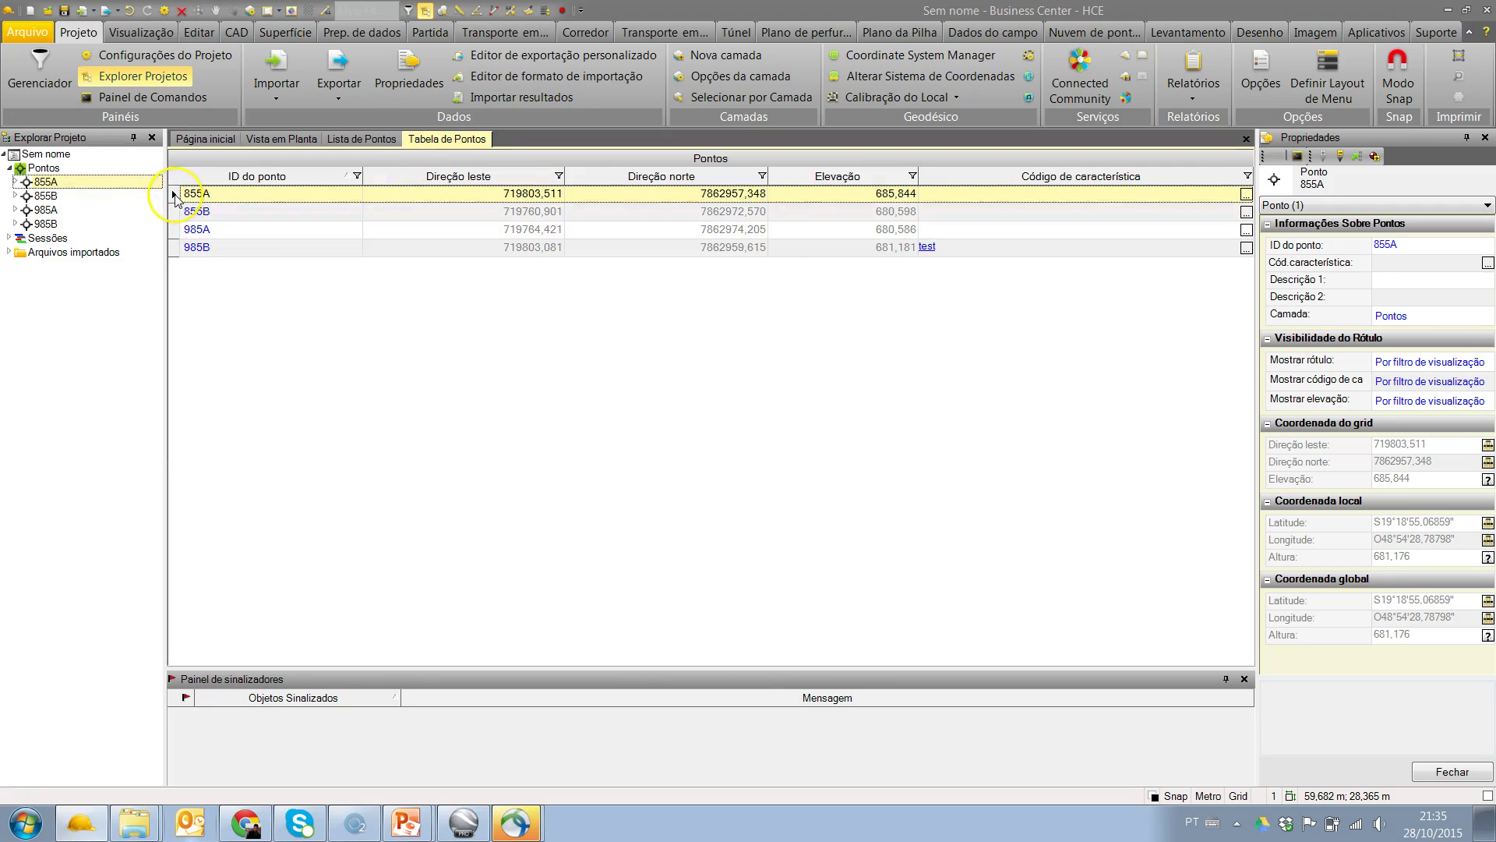
Copy the rows of all four points, 855A to 985B, from the points table.
{"action": "left_click_drag", "start_coordinate": [175, 196], "coordinate": [177, 243]}
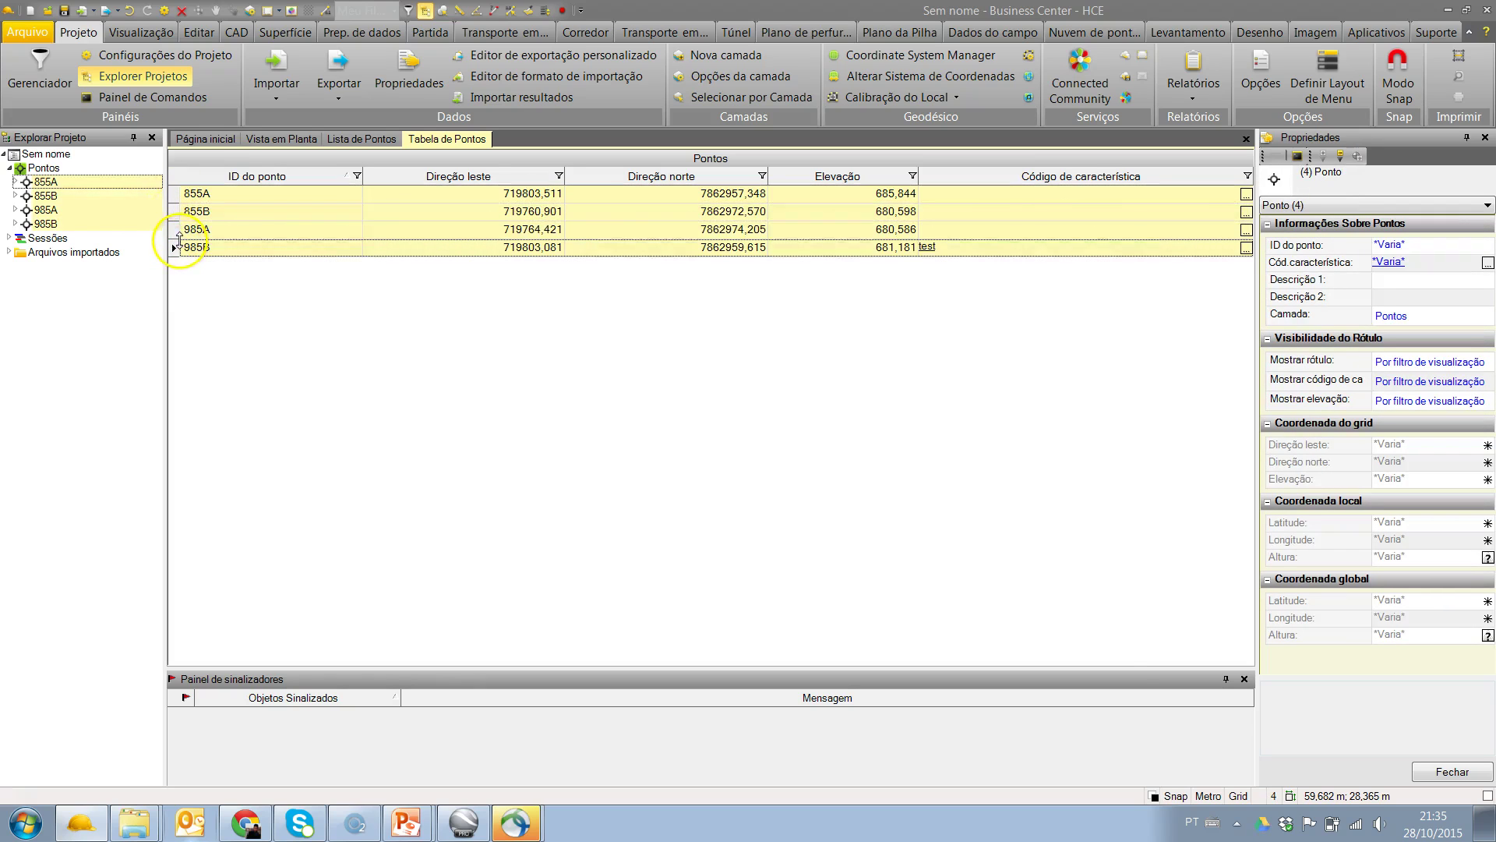
{"action": "right_click", "coordinate": [175, 231]}
{"action": "left_click", "coordinate": [226, 240]}
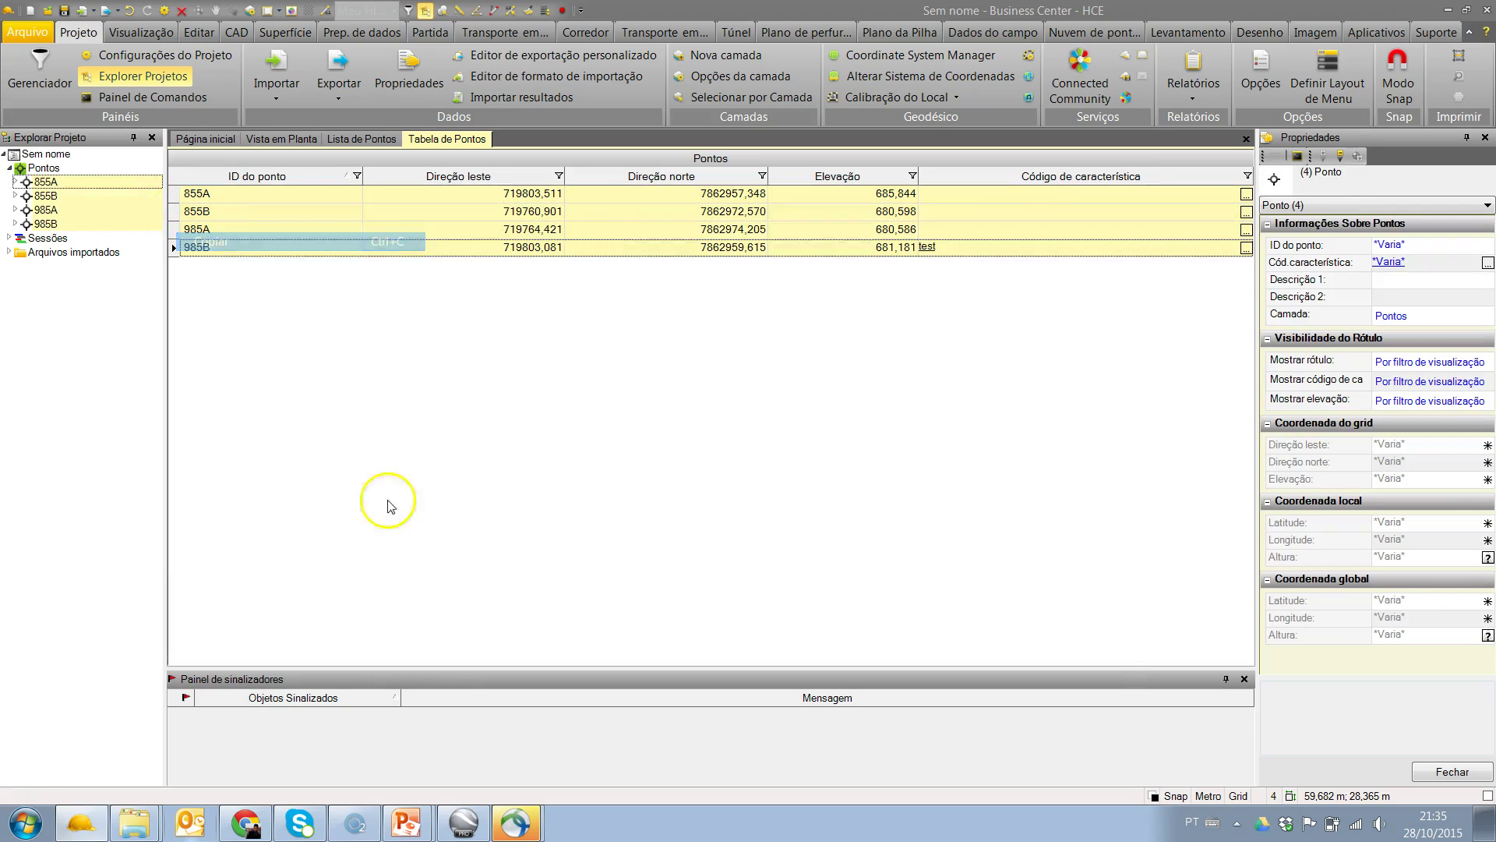
Open Excel and paste the copied point coordinates at cell A1 of the blank workbook.
{"action": "left_click", "coordinate": [25, 820]}
{"action": "type", "text": "ex"}
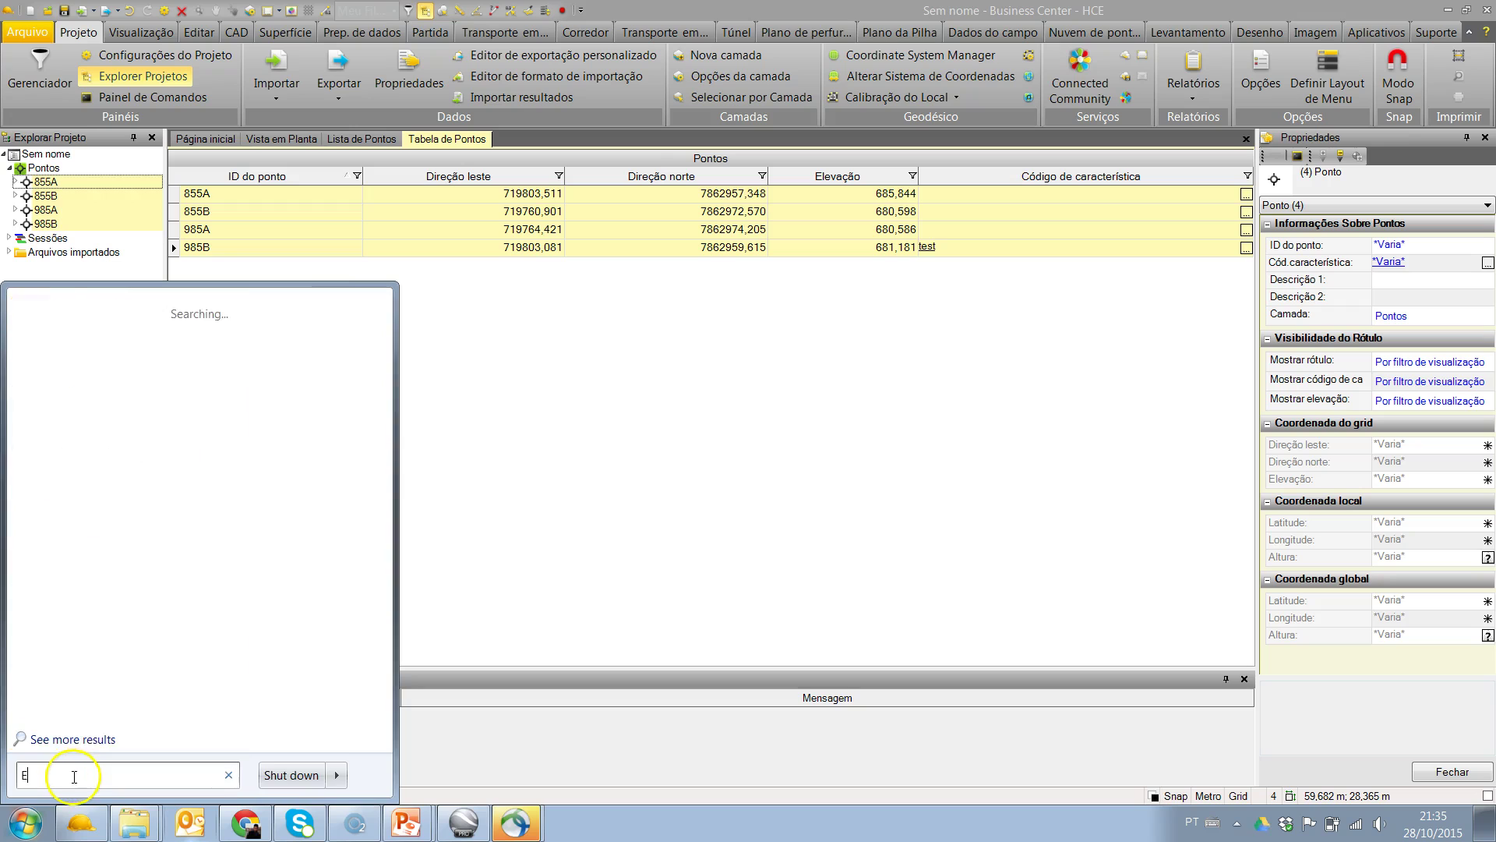
{"action": "left_click", "coordinate": [97, 360]}
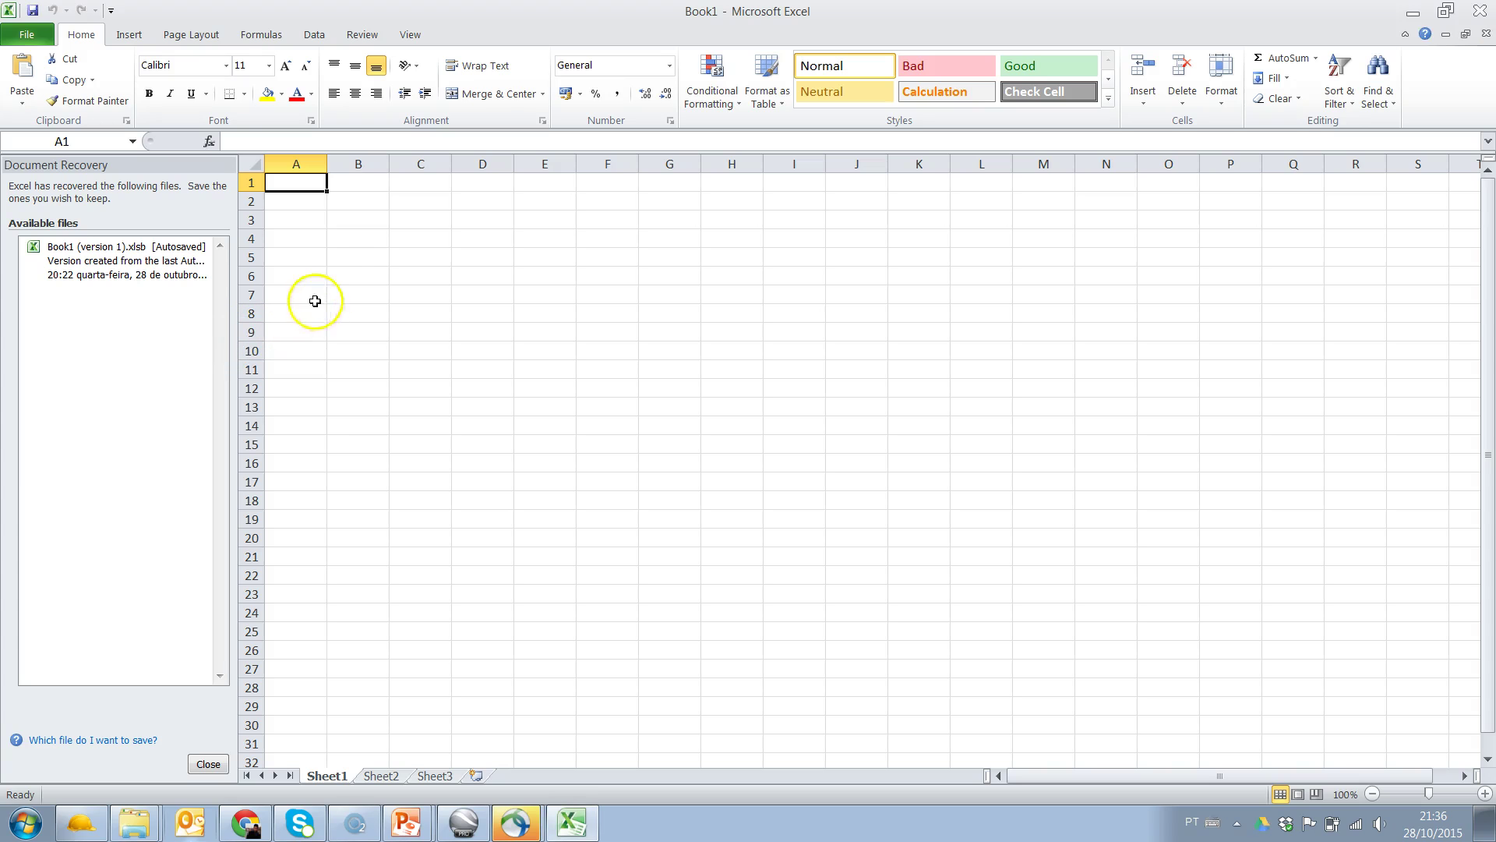
{"action": "key", "text": "ctrl+v"}
{"action": "left_click", "coordinate": [456, 411]}
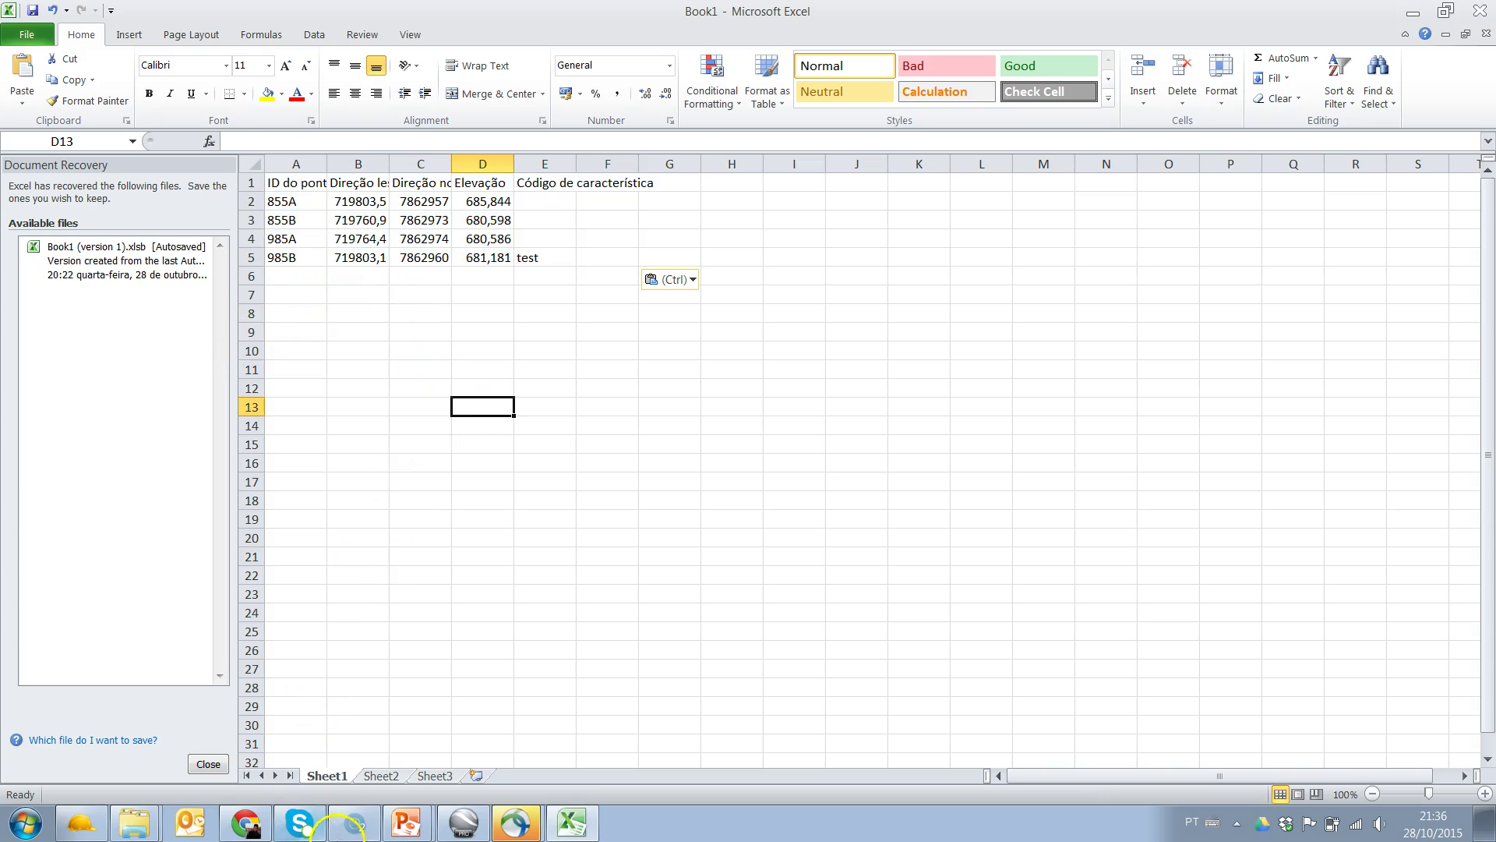
Switch back to Business Center and review the point list report and its export formats.
{"action": "left_click", "coordinate": [82, 823]}
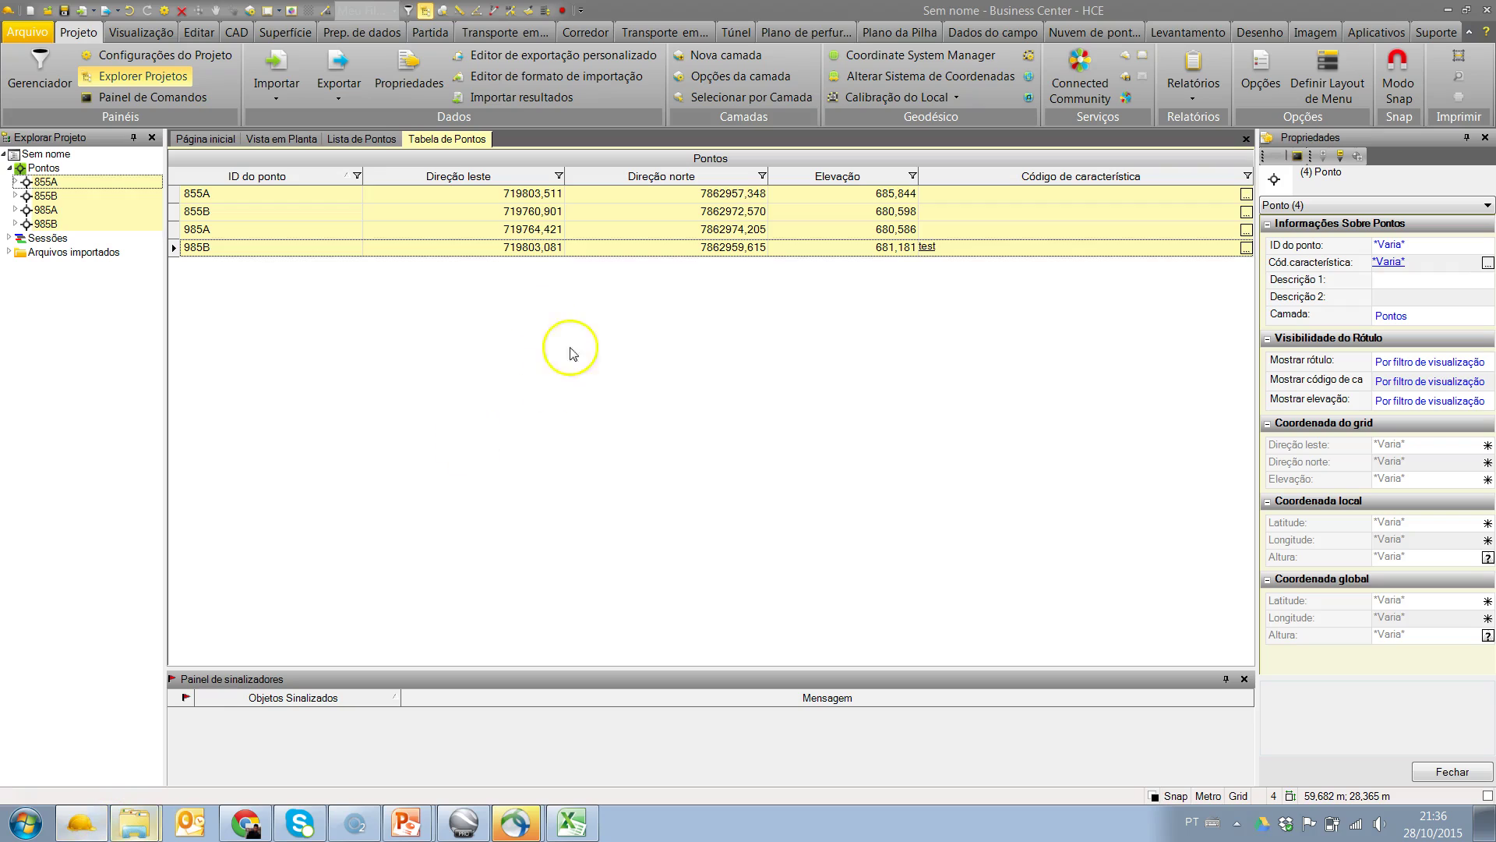
{"action": "left_click", "coordinate": [394, 142]}
{"action": "left_click", "coordinate": [419, 160]}
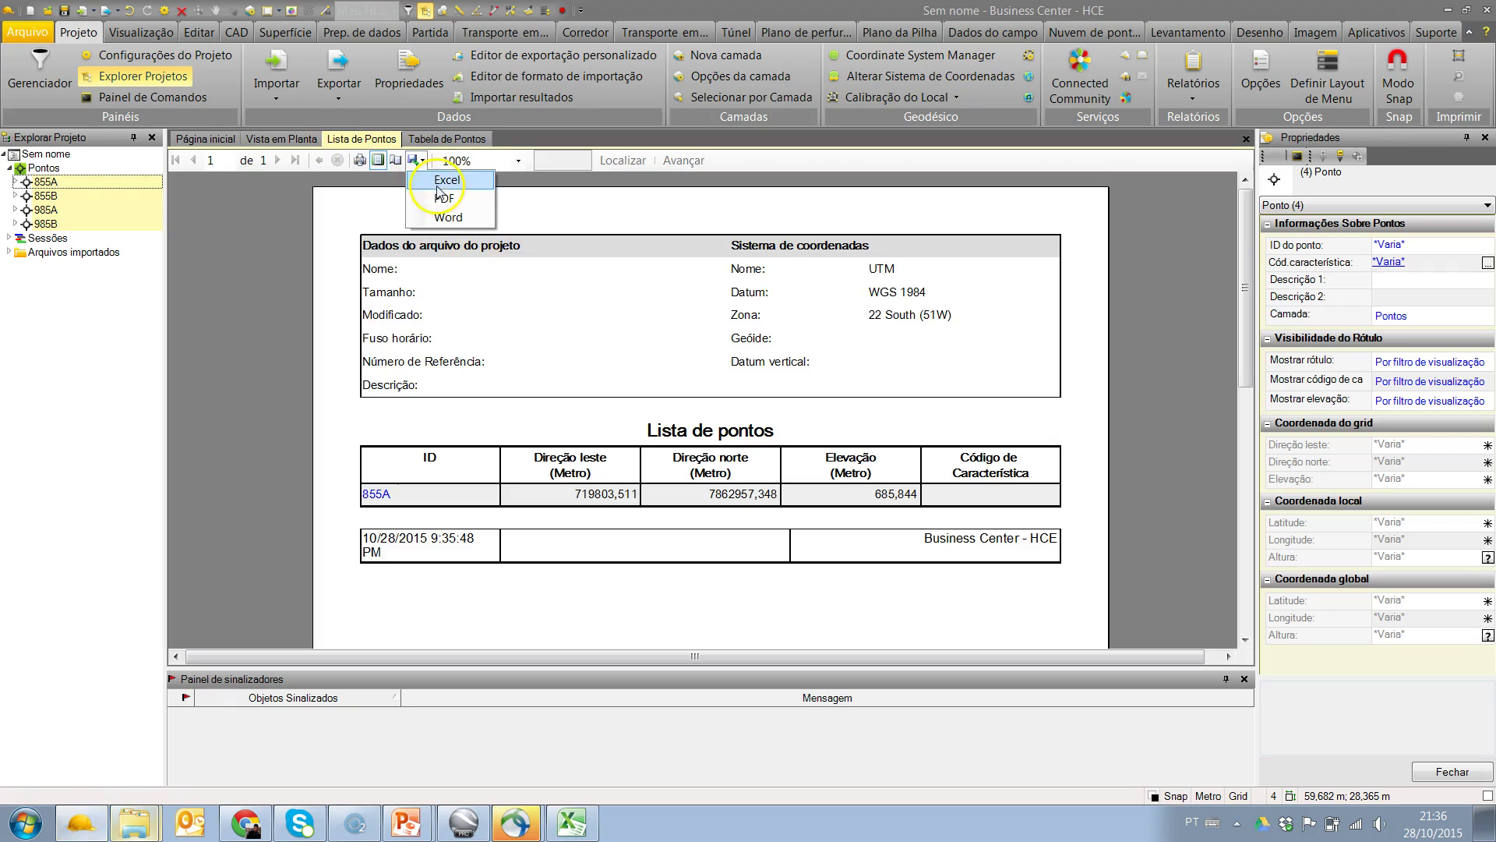
{"action": "left_click", "coordinate": [732, 407]}
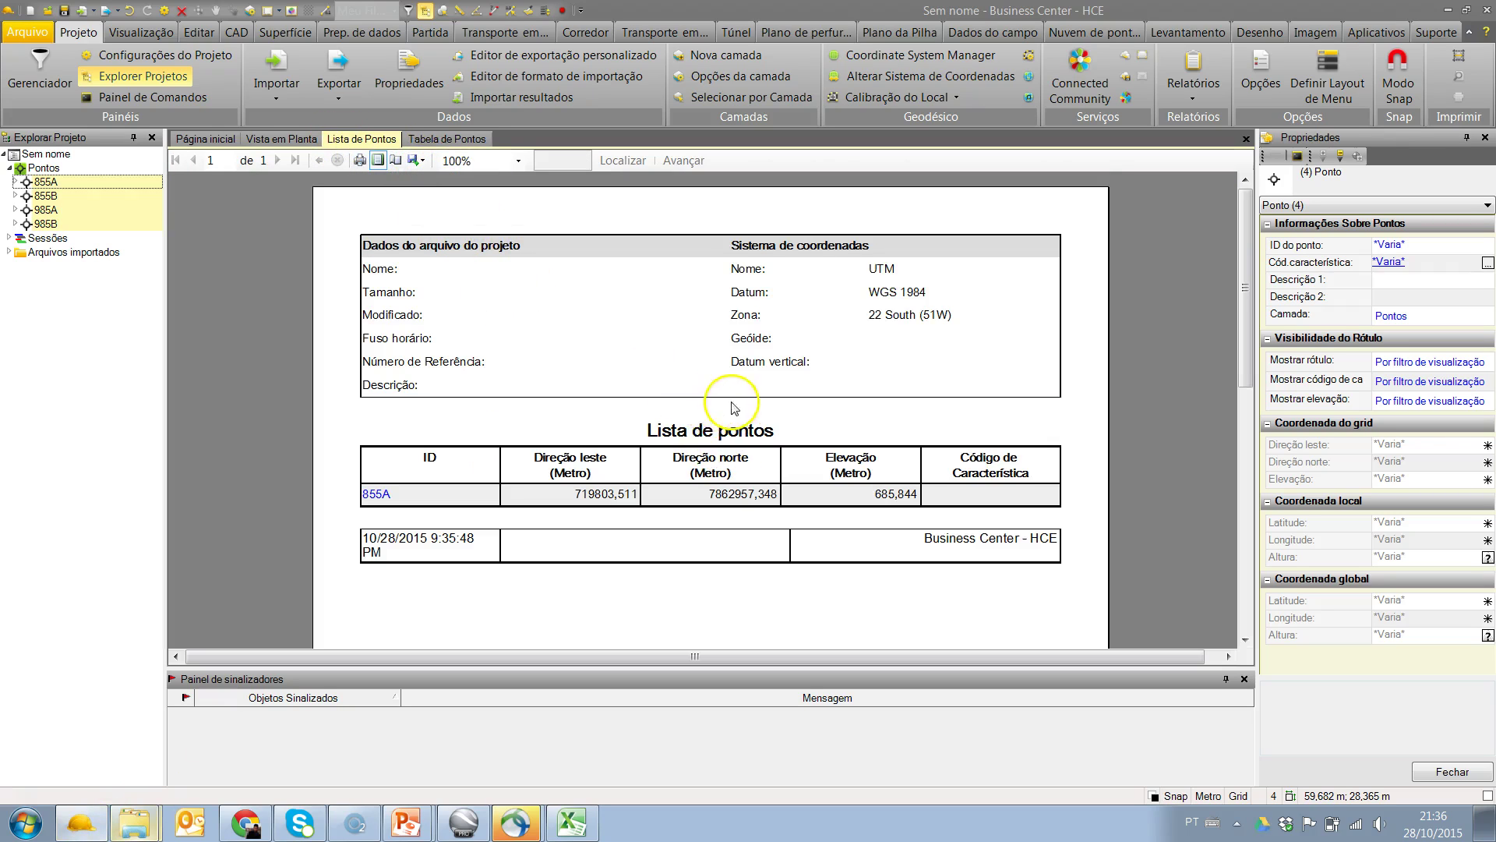
{"action": "scroll", "coordinate": [740, 413], "scroll_direction": "down", "scroll_amount": 2}
{"action": "scroll", "coordinate": [701, 366], "scroll_direction": "up", "scroll_amount": 1}
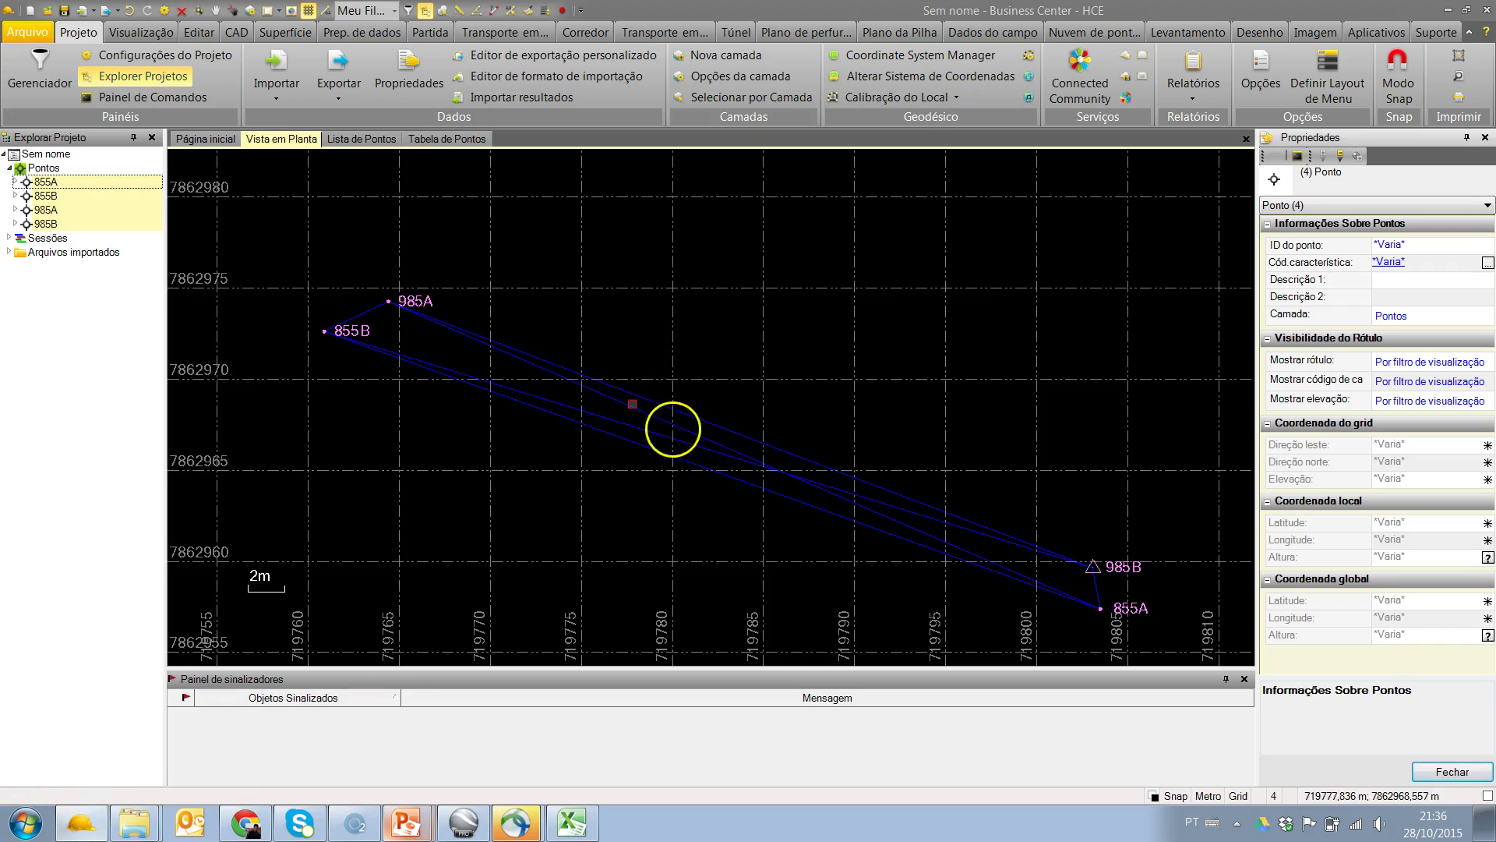
Close the point list report and the points table, leaving the plan view open.
{"action": "left_click", "coordinate": [363, 138]}
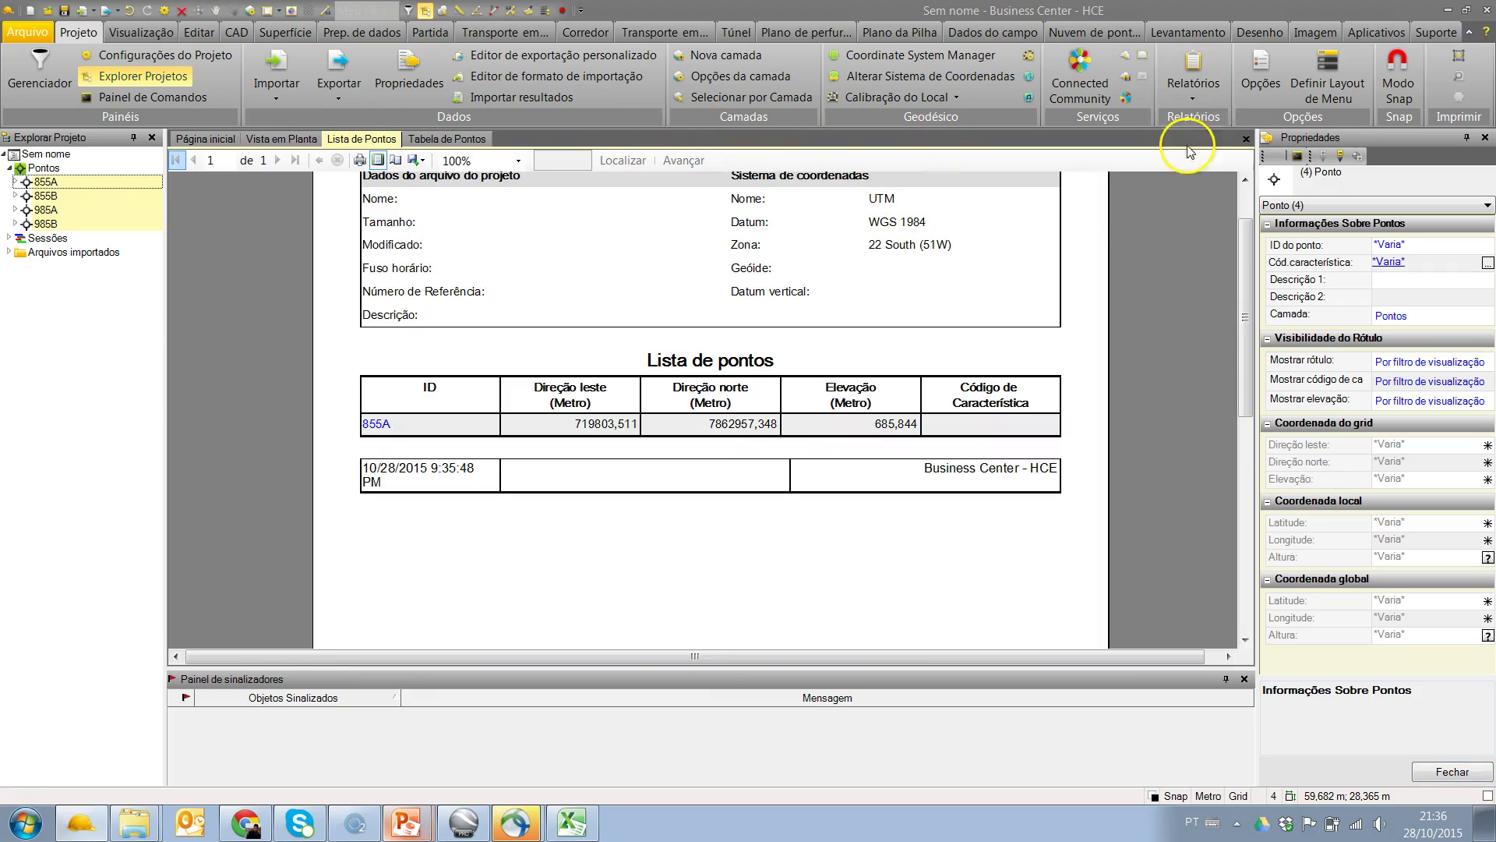
{"action": "left_click", "coordinate": [1246, 139]}
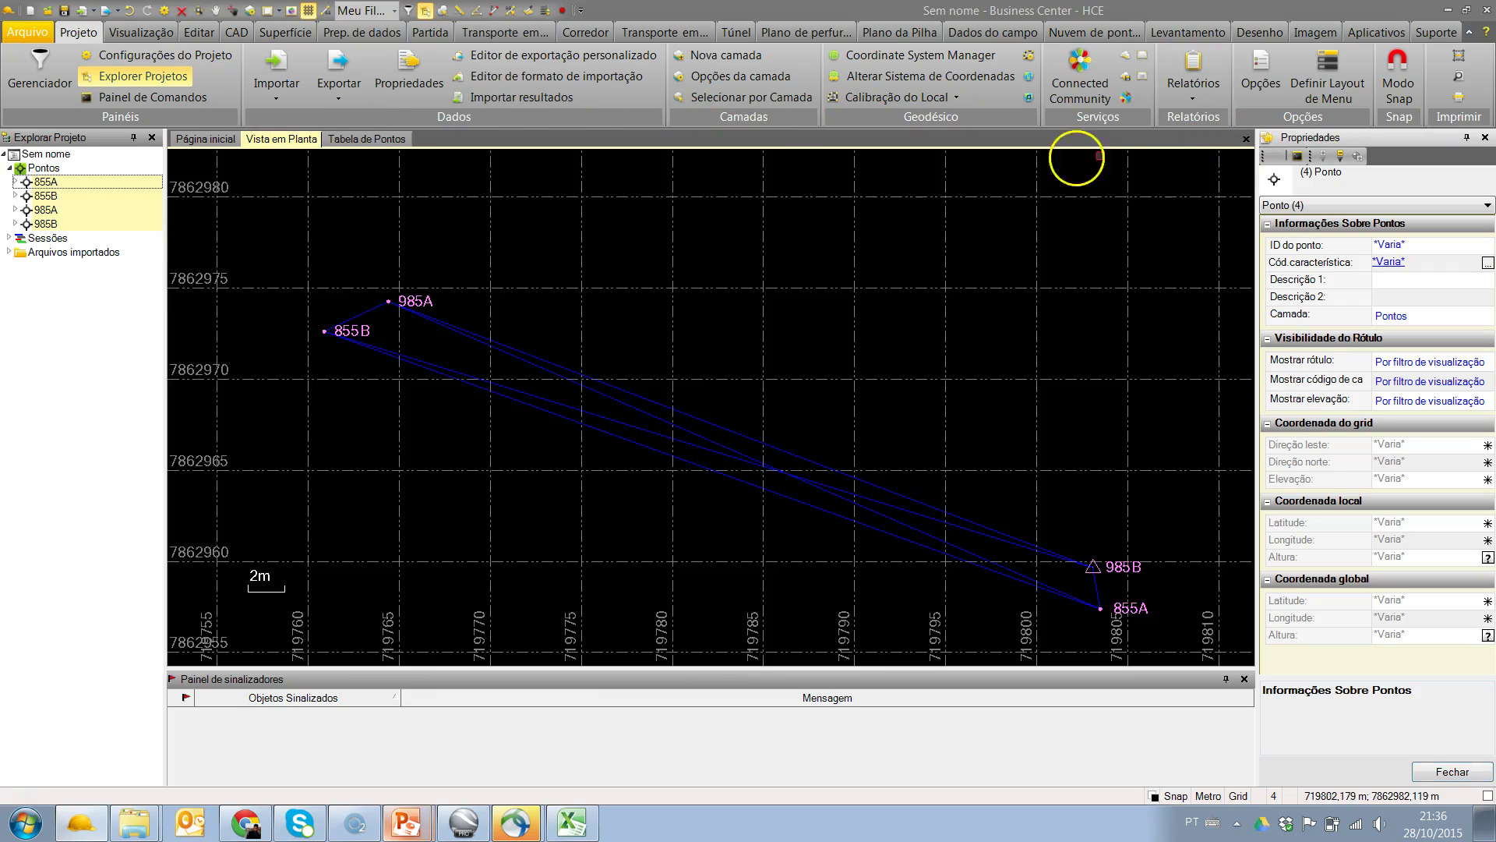
{"action": "left_click", "coordinate": [387, 137]}
{"action": "left_click", "coordinate": [1246, 139]}
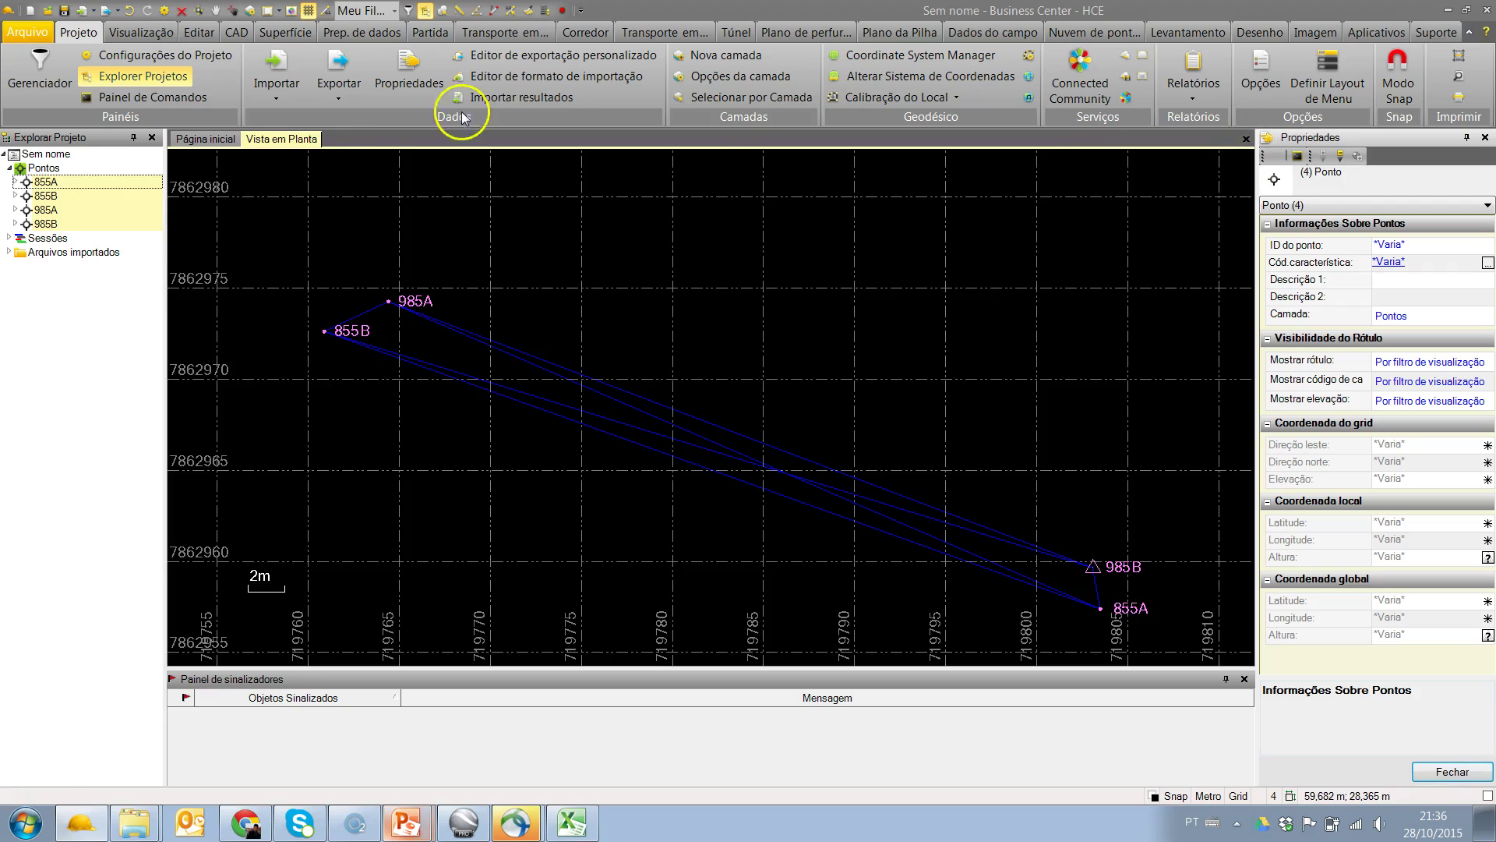